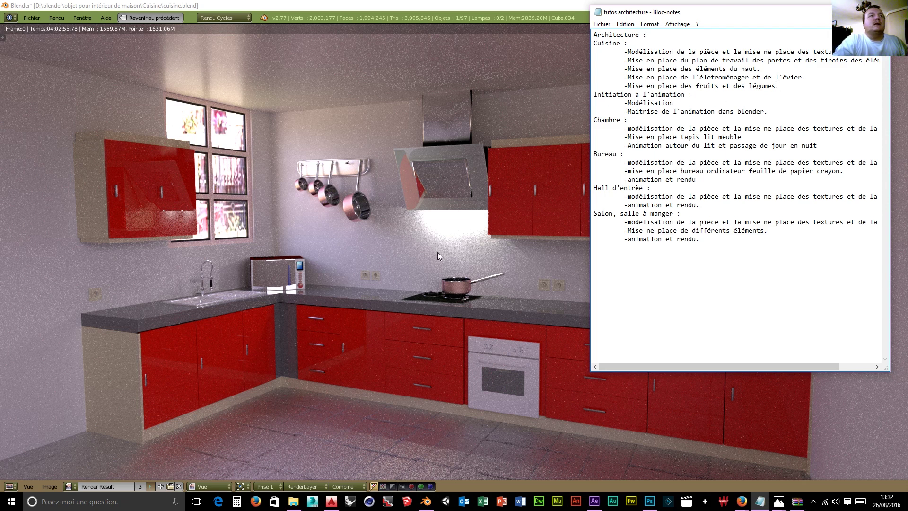
# Put away the course notes and switch from the kitchen render to an enlarged 3D view of the scene.
pyautogui.moveTo(692, 94); pyautogui.dragTo(592, 98)
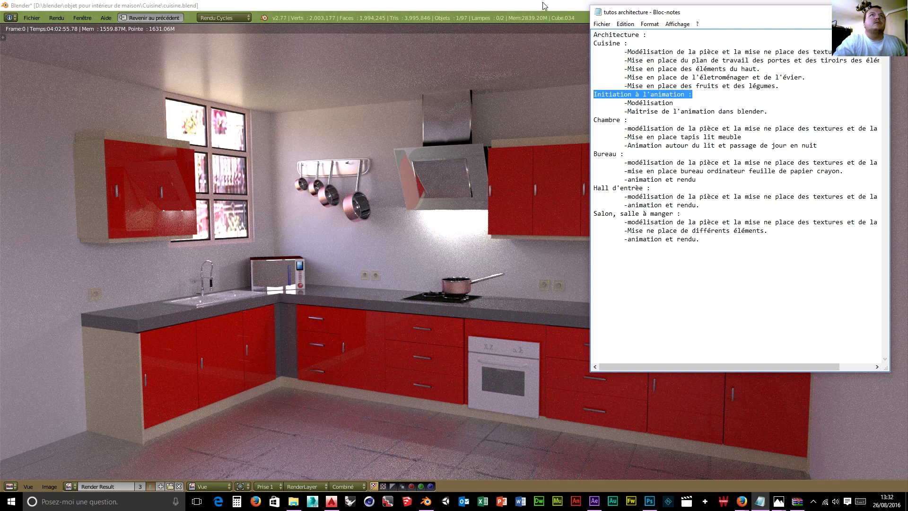
pyautogui.click(836, 12)
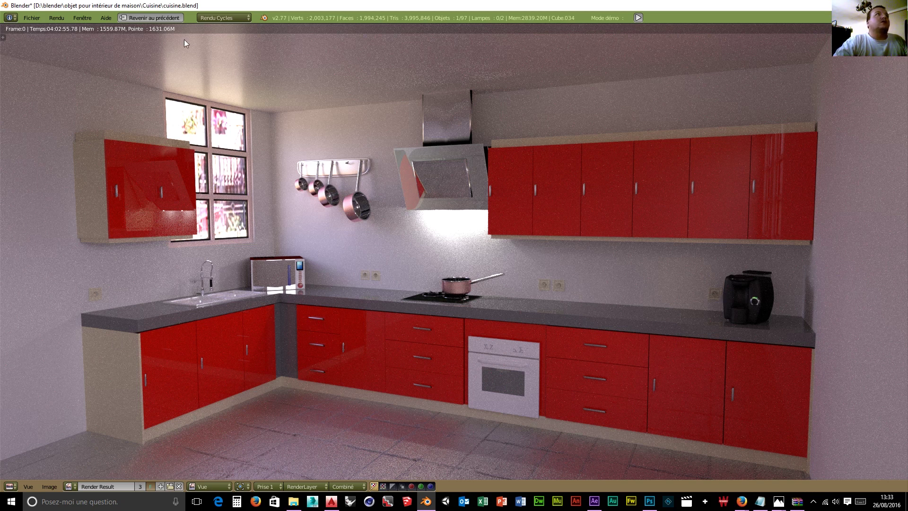
pyautogui.click(154, 18)
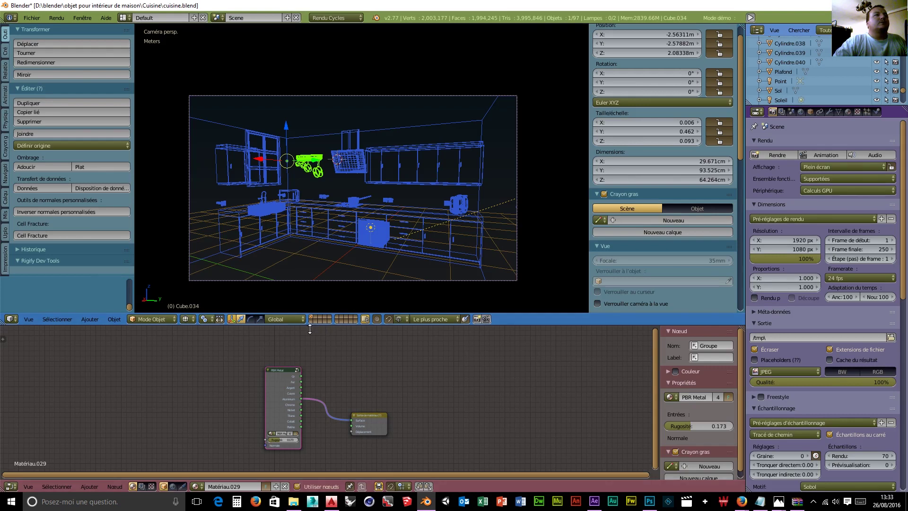
pyautogui.moveTo(310, 325); pyautogui.dragTo(312, 445)
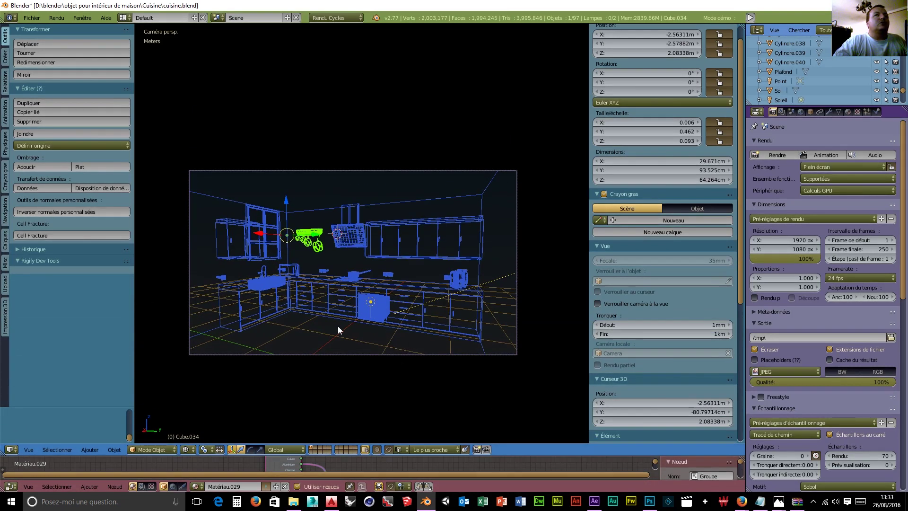
pyautogui.moveTo(378, 364); pyautogui.dragTo(398, 381, button='middle')
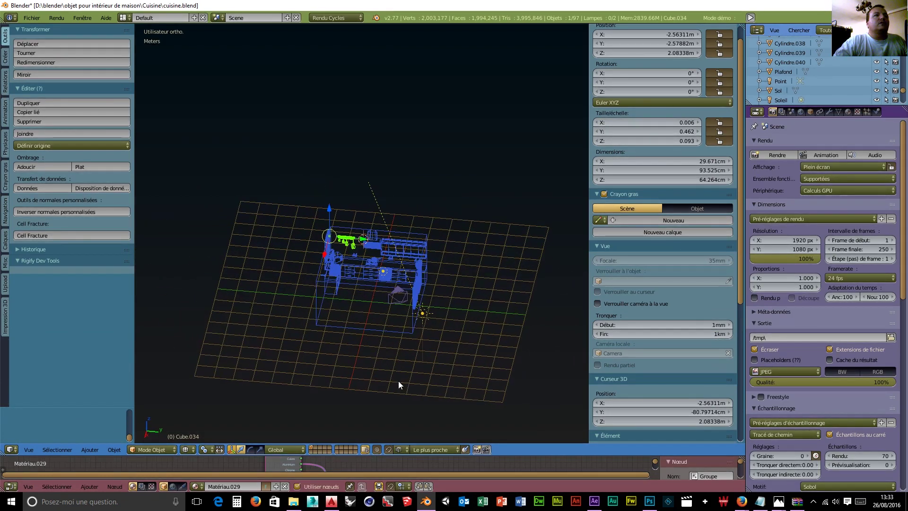
# Append the object "Table de salle à manger" from table de salle à manger.blend into the kitchen scene.
pyautogui.click(33, 19)
pyautogui.click(33, 18)
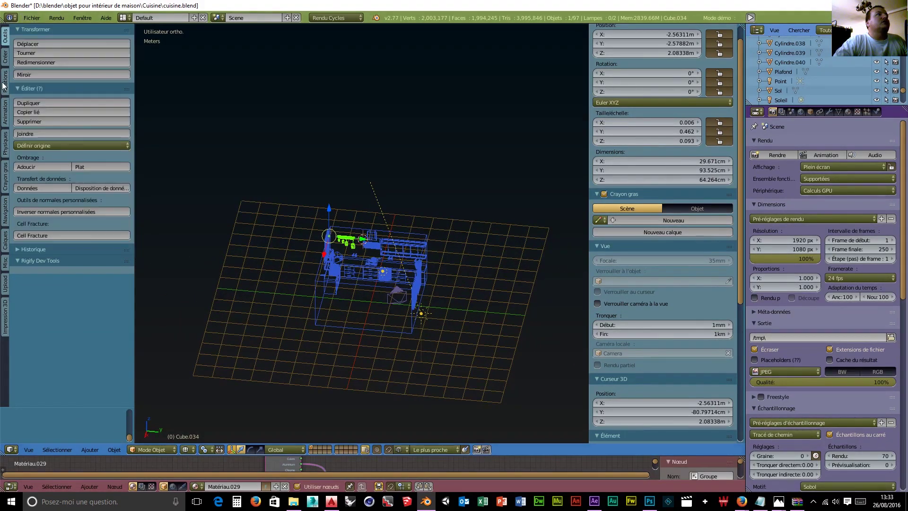
pyautogui.click(33, 18)
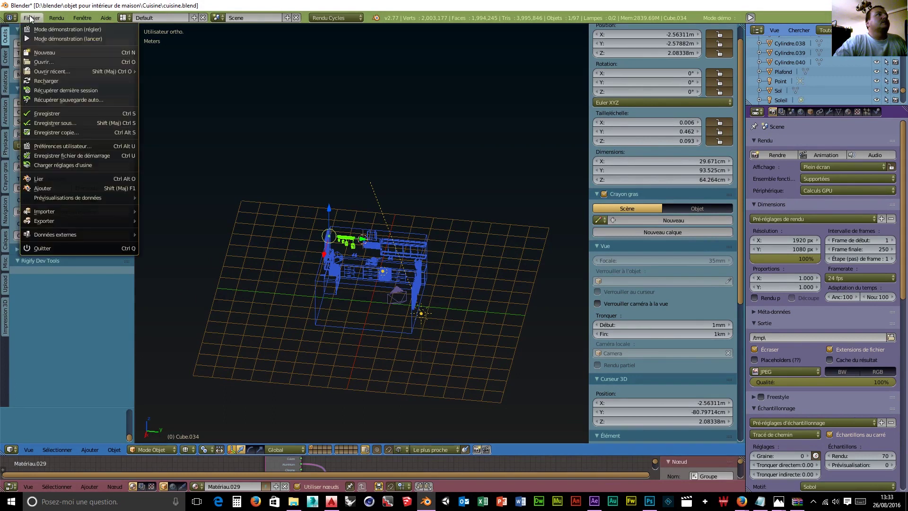
pyautogui.click(47, 188)
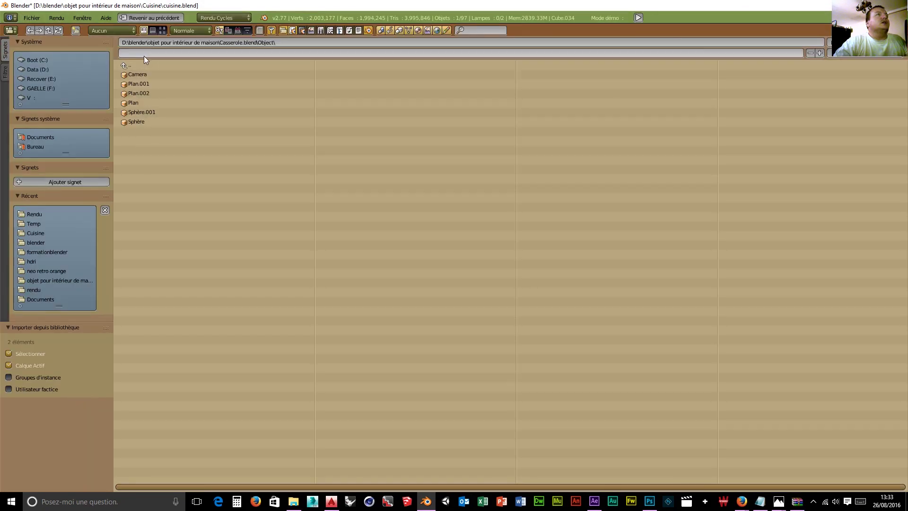
pyautogui.click(129, 65)
pyautogui.click(129, 65)
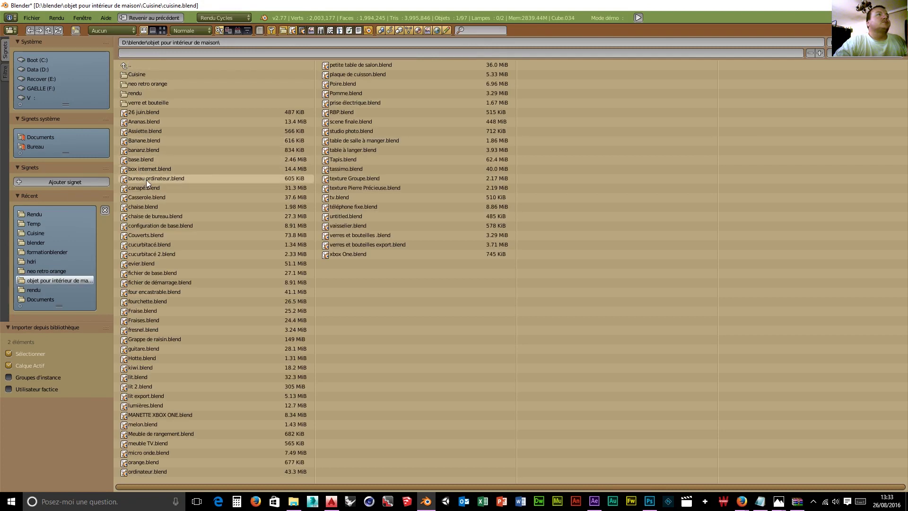
pyautogui.click(366, 142)
pyautogui.click(143, 121)
pyautogui.click(160, 85)
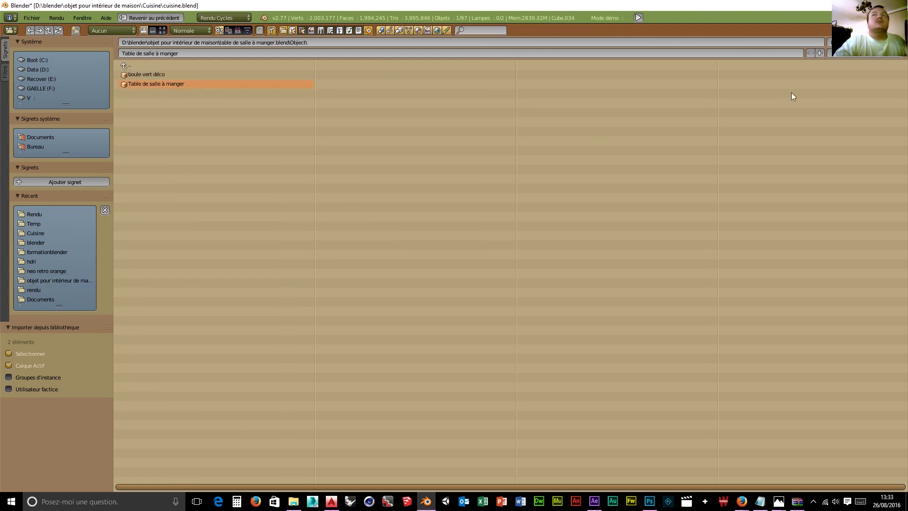
pyautogui.click(855, 43)
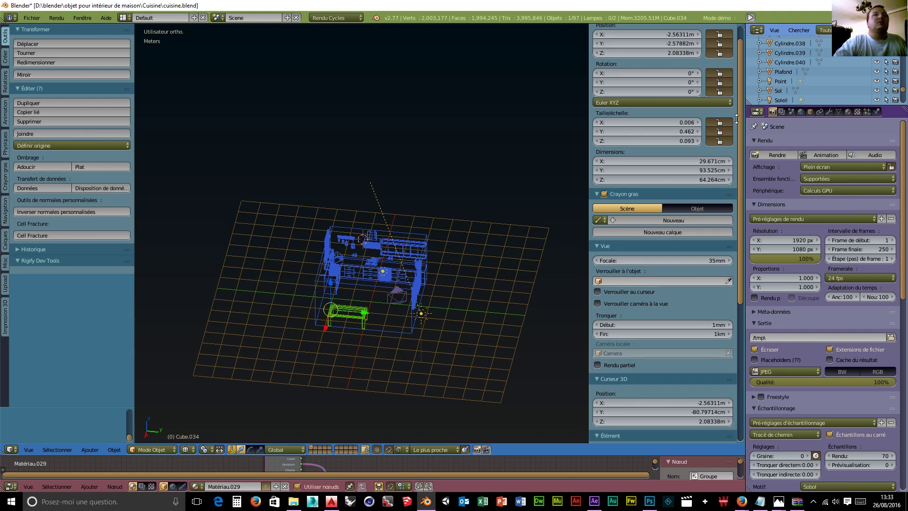
# Move the appended dining table toward the kitchen units.
pyautogui.moveTo(364, 362)
pyautogui.mouseDown(button='middle')
pyautogui.moveTo(348, 345)
pyautogui.moveTo(352, 360)
pyautogui.mouseUp(button='middle')
pyautogui.press('g')
pyautogui.click(323, 299)
pyautogui.moveTo(323, 299); pyautogui.dragTo(325, 341, button='middle')
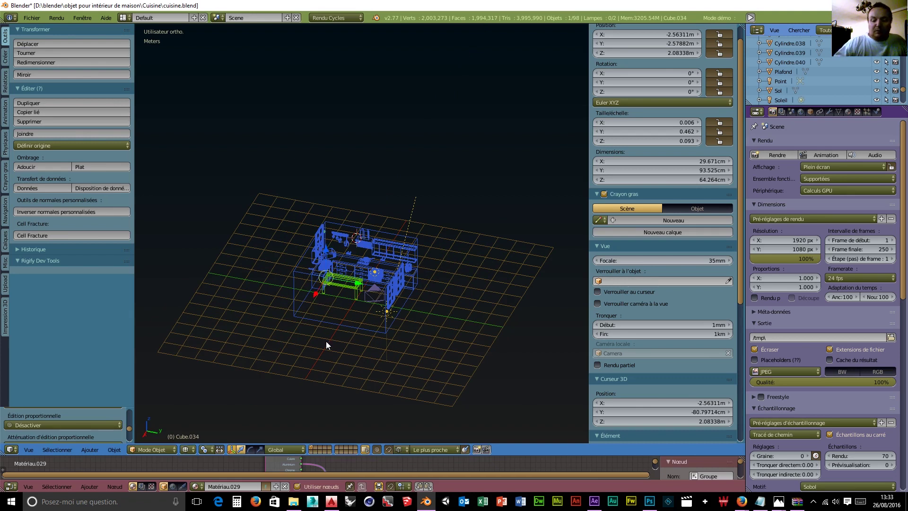
# Slide the dining table along the Y axis to stand in front of the oven, and check it through the camera.
pyautogui.press('KP_3')
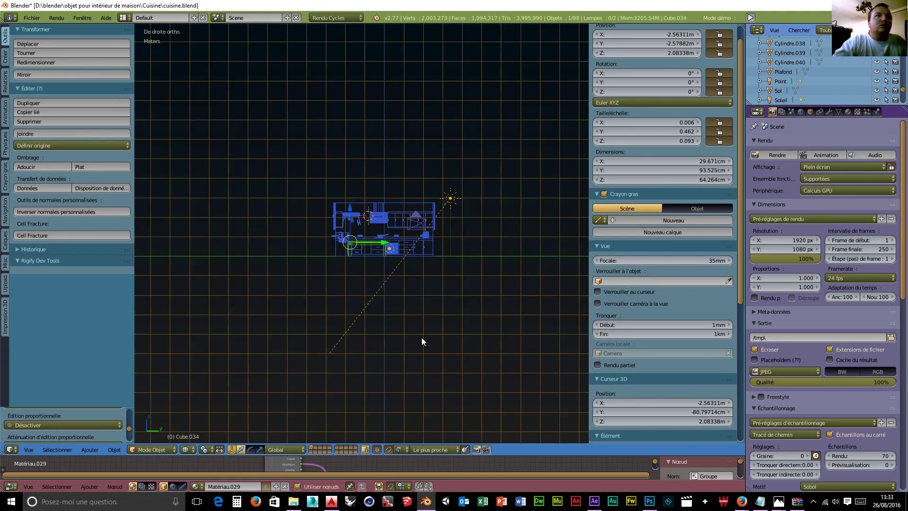
pyautogui.scroll(5, 465, 313)
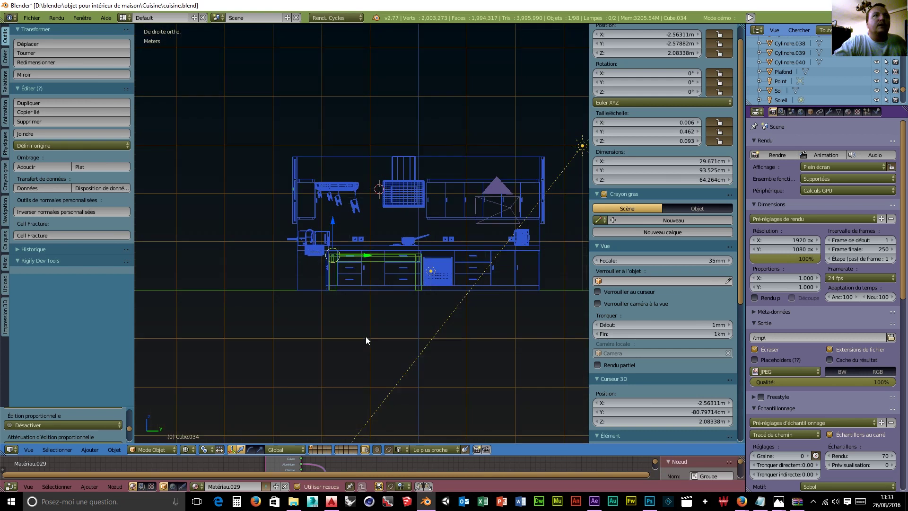
pyautogui.scroll(1, 371, 284)
pyautogui.press('g')
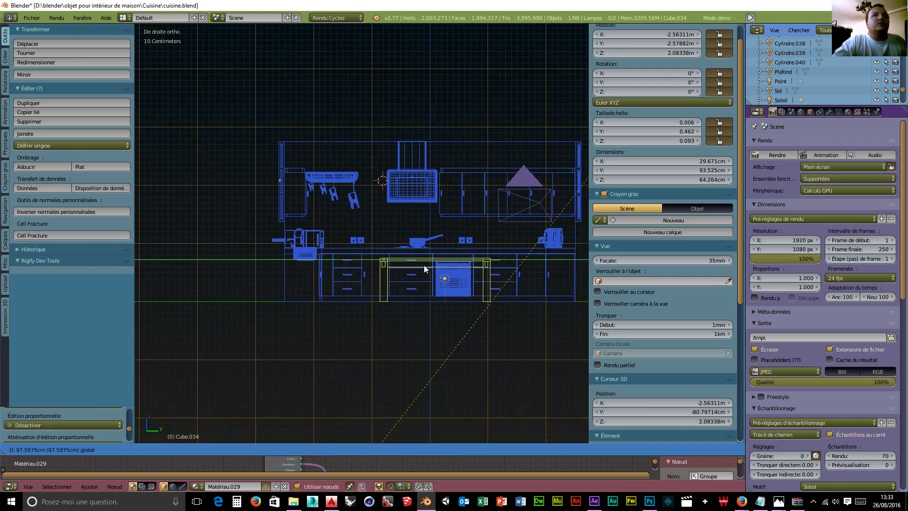
pyautogui.click(454, 268)
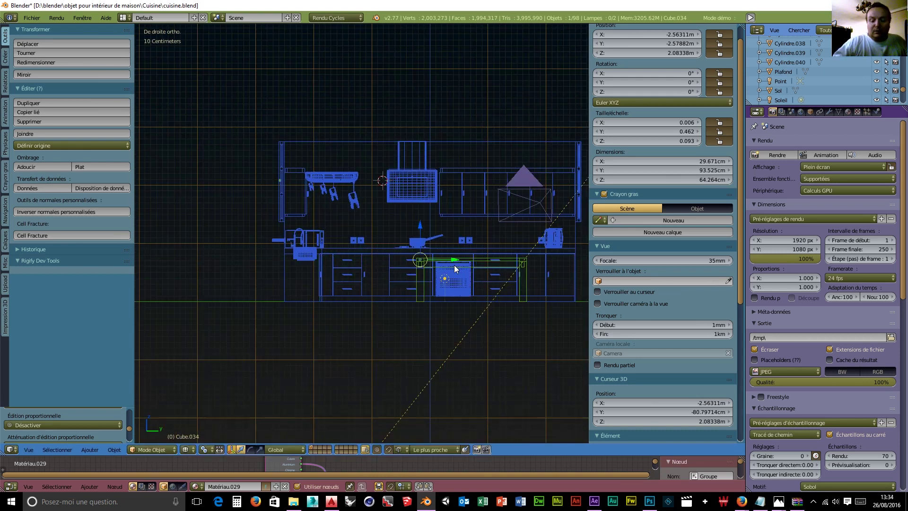
pyautogui.press('KP_0')
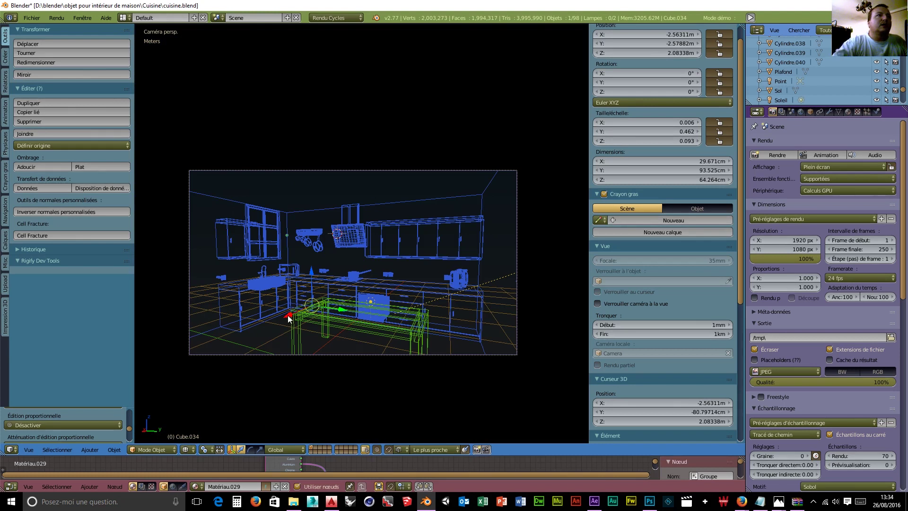
# From the top view, move the dining table about 85 cm along the X axis, away from the main worktop.
pyautogui.press('KP_7')
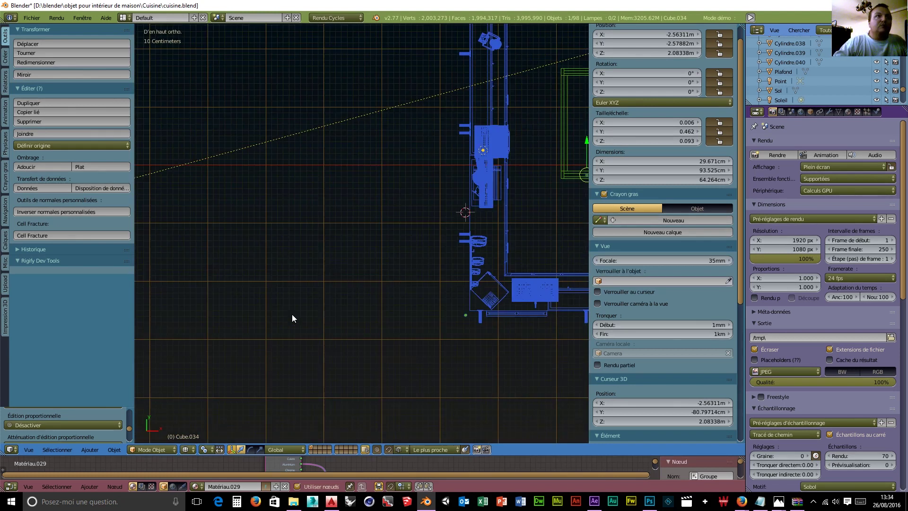
pyautogui.scroll(-5, 291, 314)
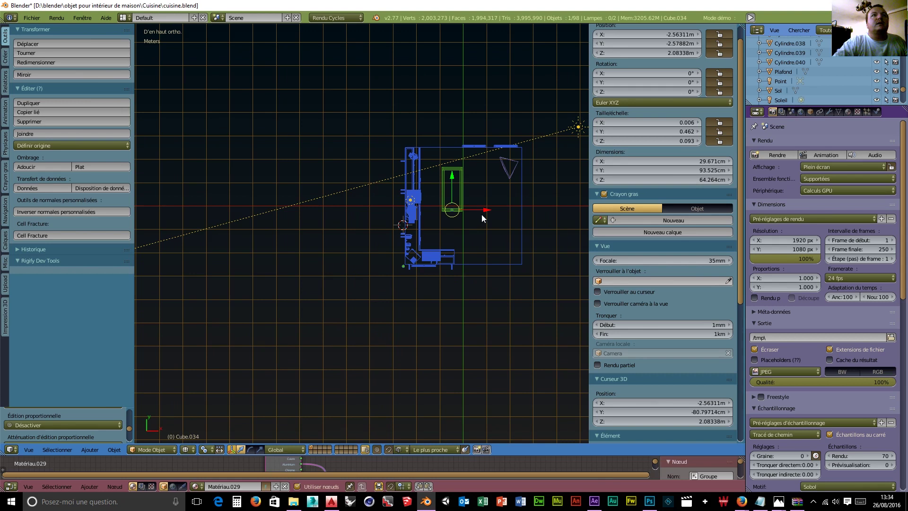
pyautogui.press('g')
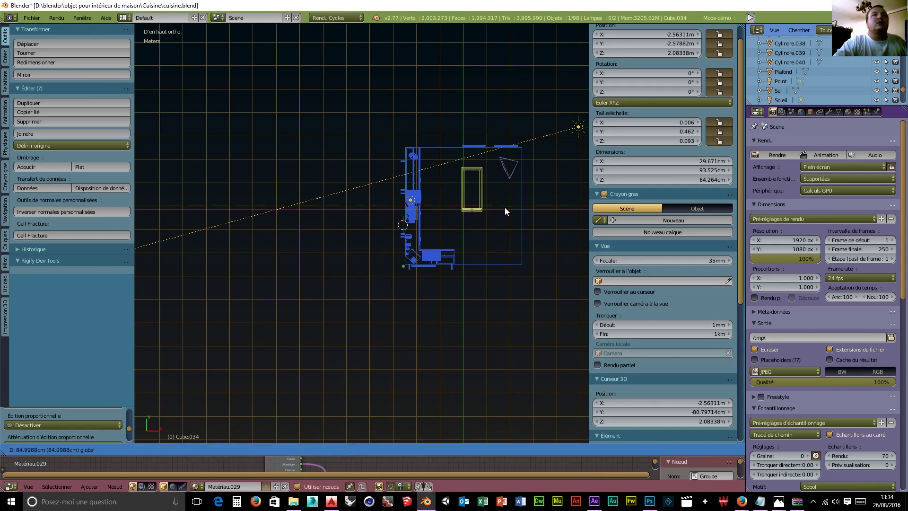
pyautogui.click(504, 208)
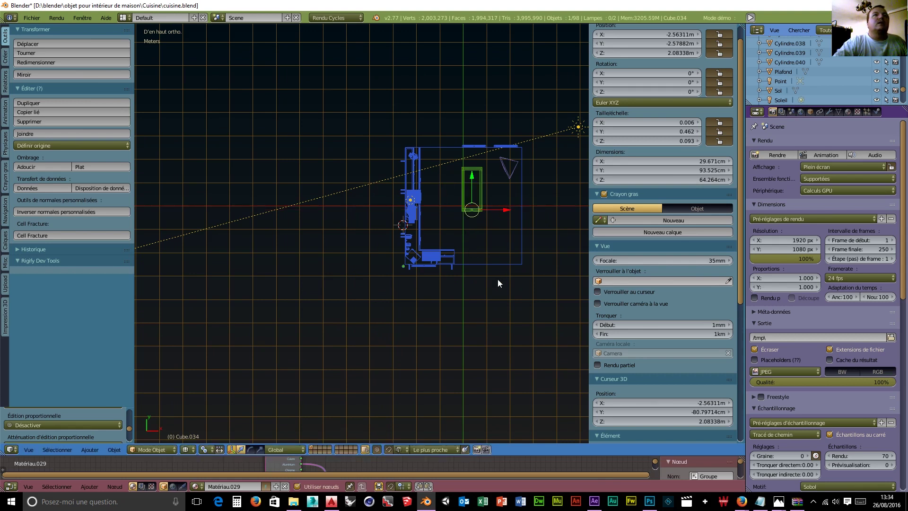
pyautogui.moveTo(496, 282); pyautogui.dragTo(395, 233, button='middle')
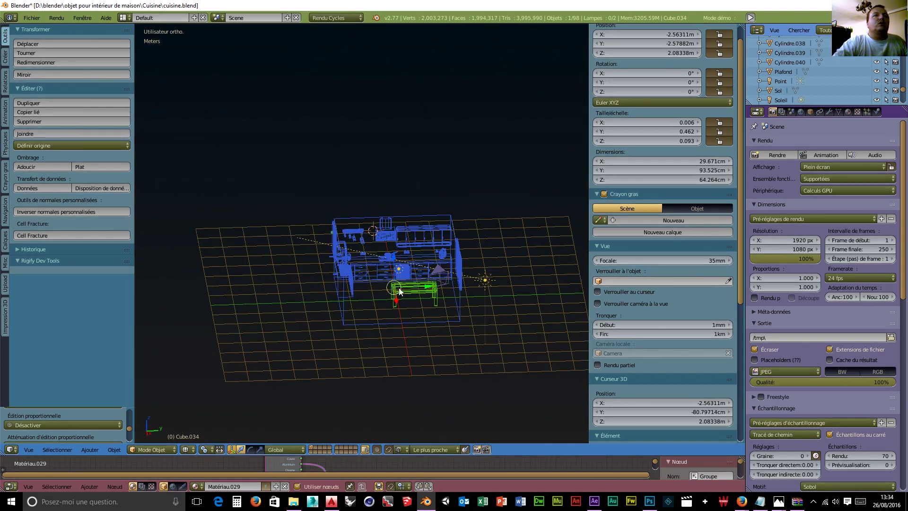
# Append the object "chaise" from chaise.blend into the kitchen scene.
pyautogui.click(26, 18)
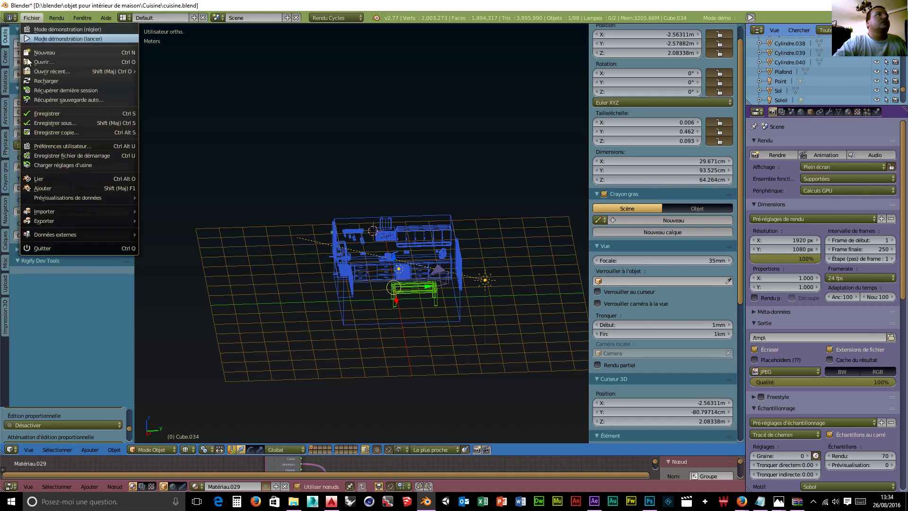
pyautogui.click(44, 186)
pyautogui.click(122, 66)
pyautogui.click(121, 66)
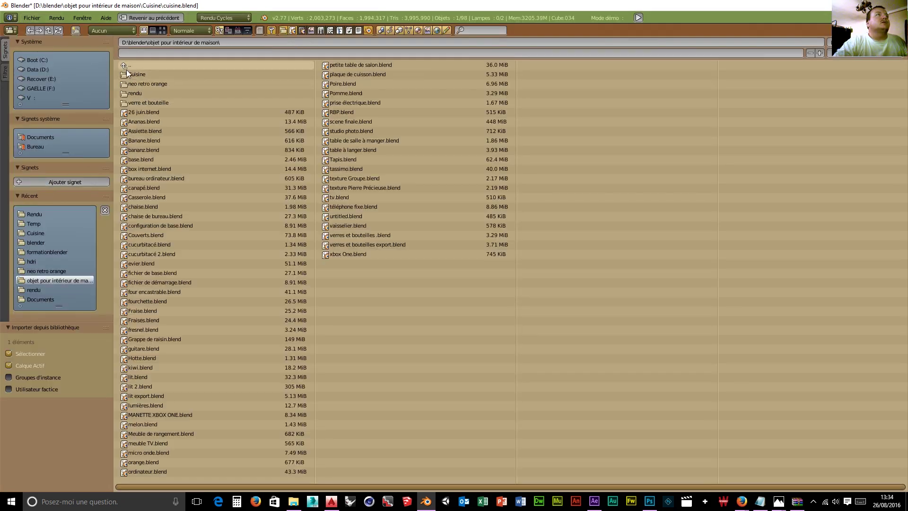
pyautogui.doubleClick(146, 206)
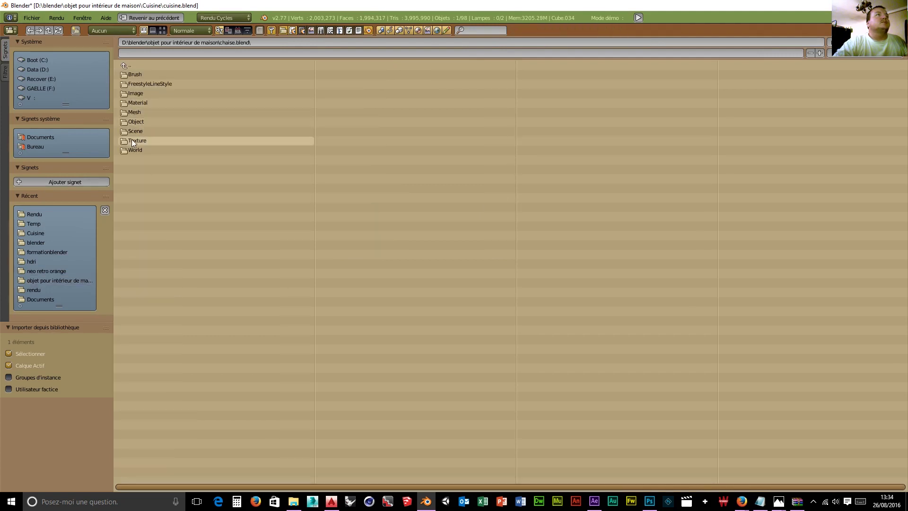
pyautogui.click(136, 123)
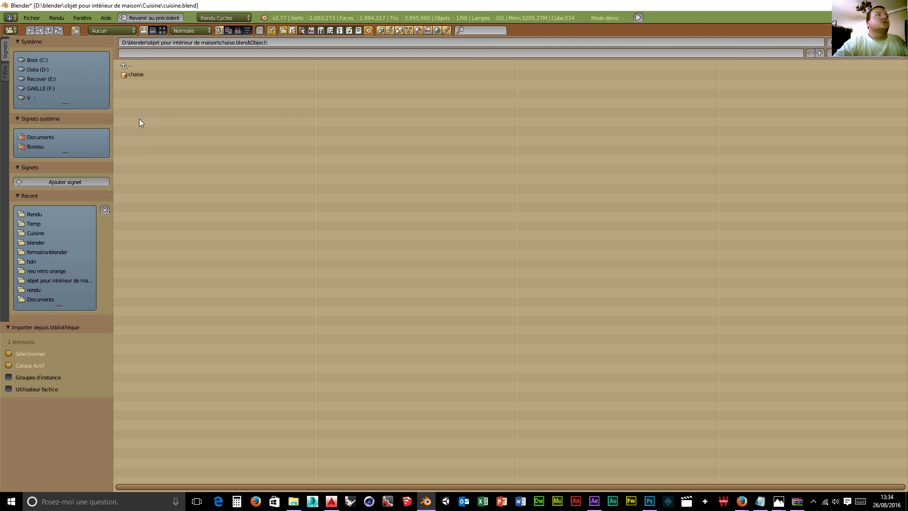
pyautogui.click(139, 74)
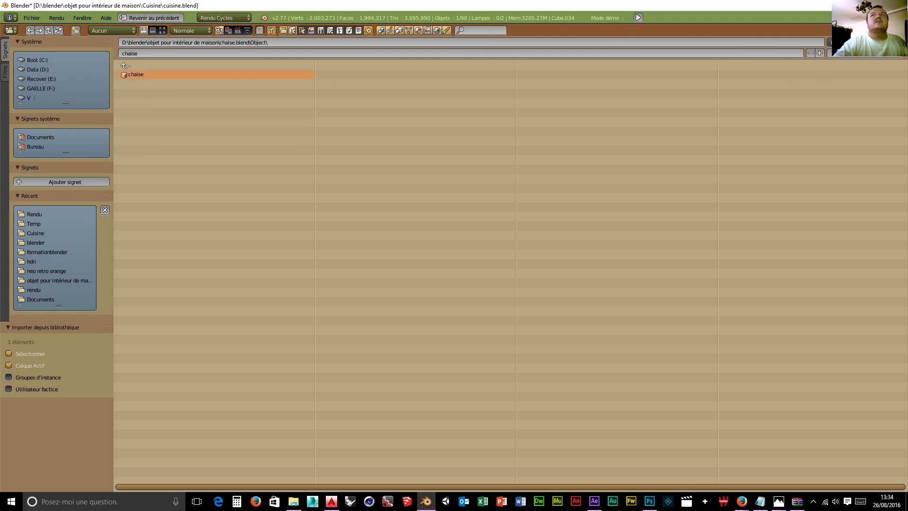
pyautogui.click(854, 43)
# From the top view, move the chair along the X axis toward the main worktop, past the table.
pyautogui.moveTo(397, 350); pyautogui.dragTo(387, 320, button='middle')
pyautogui.press('KP_3')
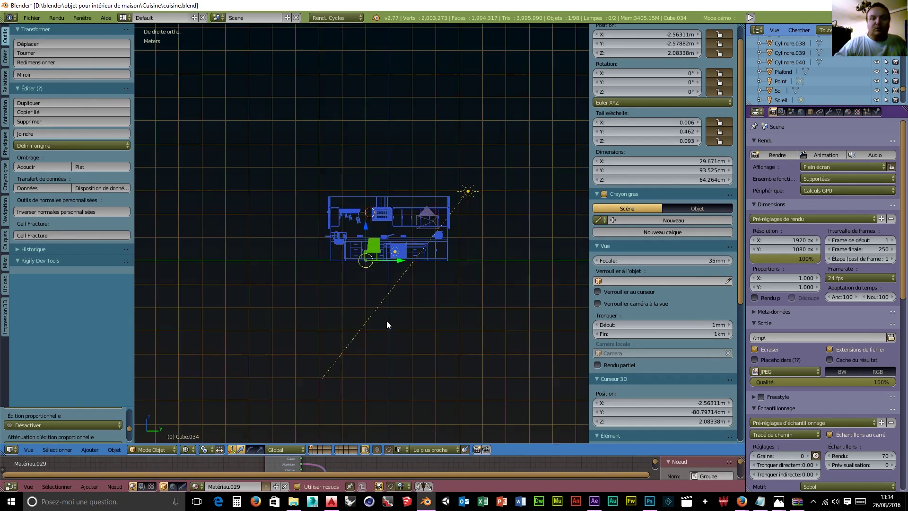
pyautogui.scroll(5, 387, 286)
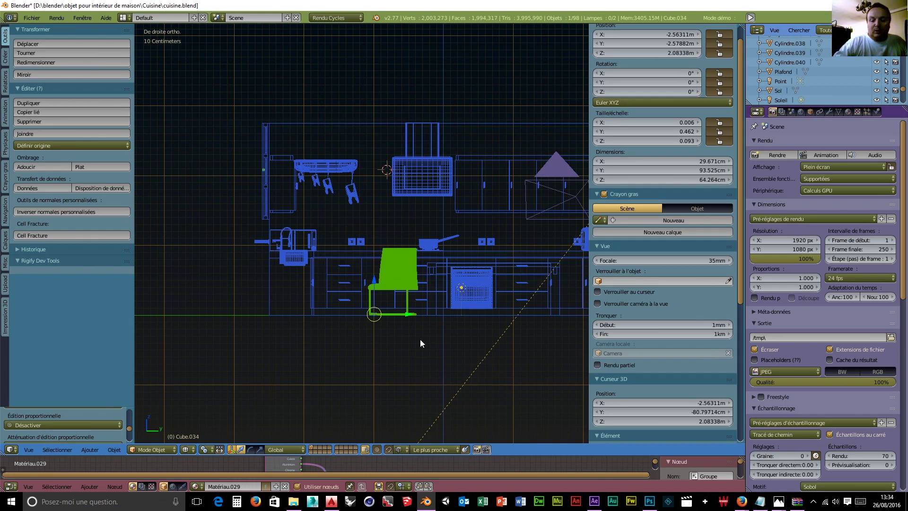
pyautogui.press('KP_7')
pyautogui.scroll(-5, 386, 260)
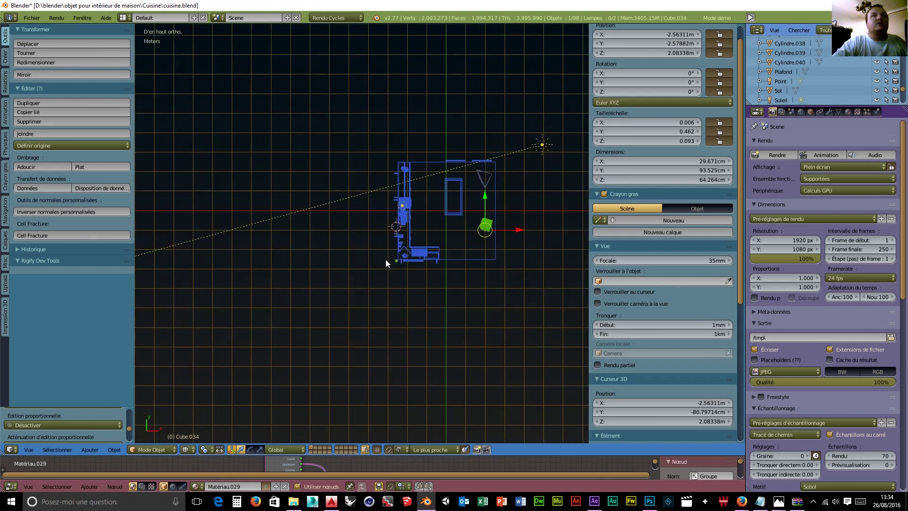
pyautogui.hotkey('shift', 'd')
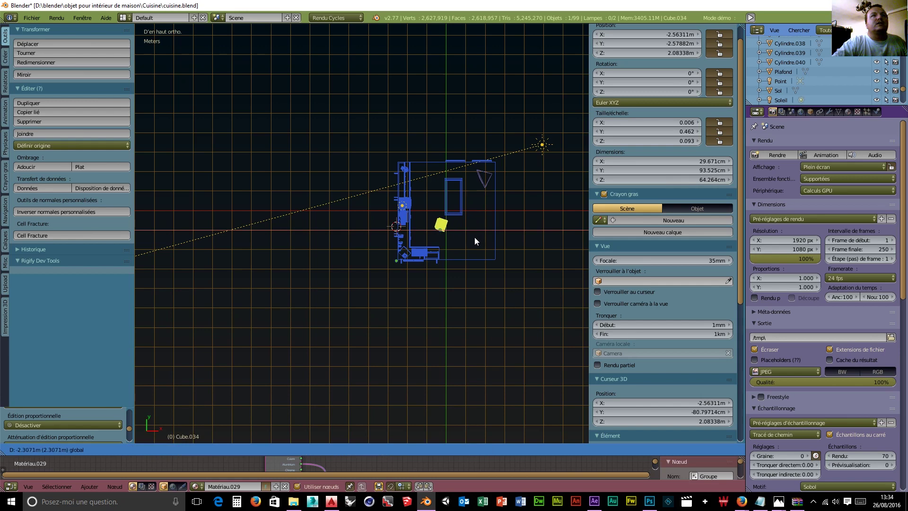
pyautogui.click(469, 237)
# Move the chair about 1.8 m along the Y axis so it stands between the worktop and the dining table.
pyautogui.scroll(1, 439, 251)
pyautogui.scroll(4, 469, 245)
pyautogui.moveTo(480, 242); pyautogui.dragTo(524, 260, button='middle')
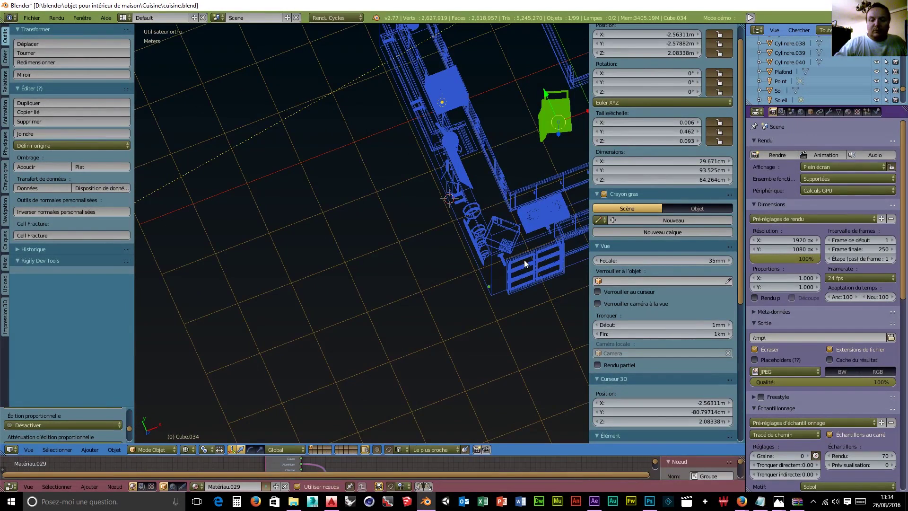
pyautogui.press('KP_7')
pyautogui.scroll(-2, 524, 259)
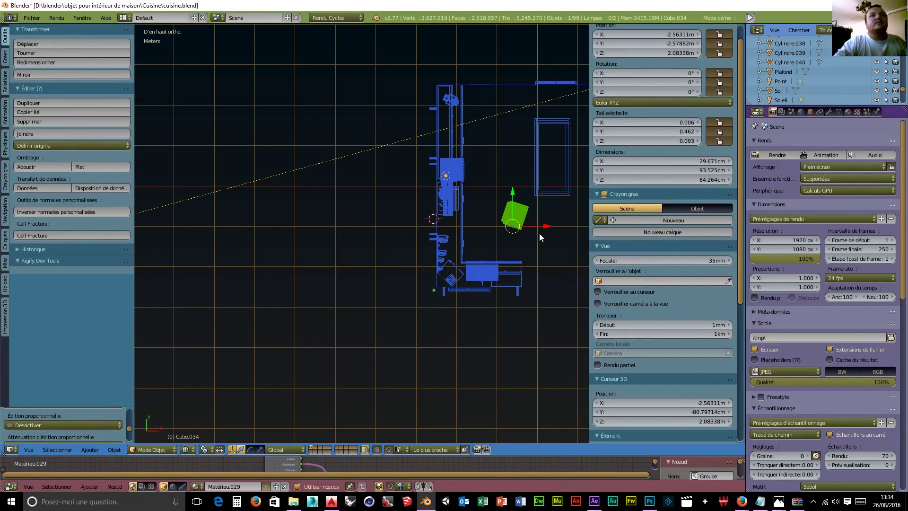
pyautogui.press('g')
pyautogui.press('y')
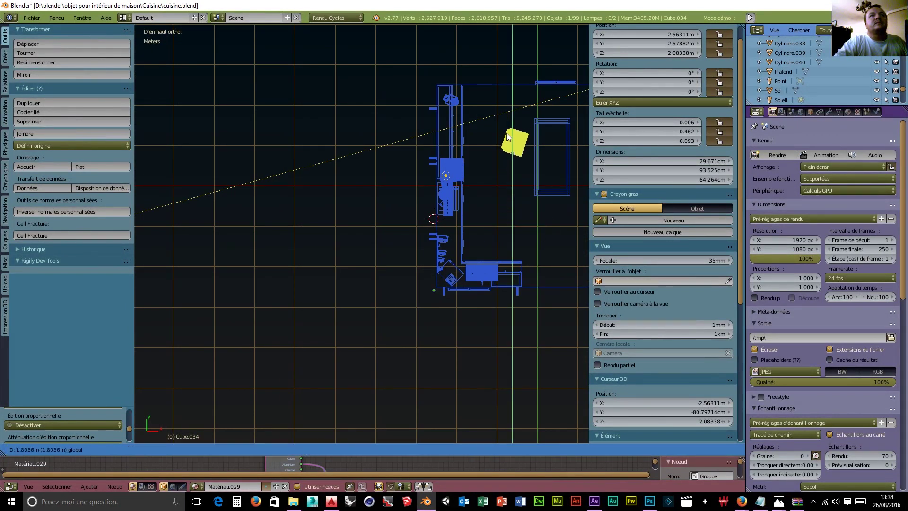
pyautogui.click(503, 117)
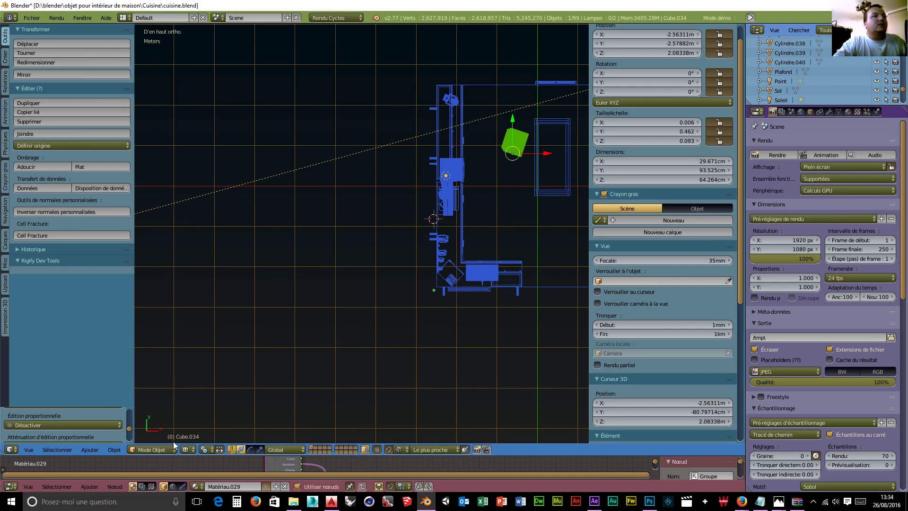
# Set the chair's origin to its geometry.
pyautogui.click(115, 451)
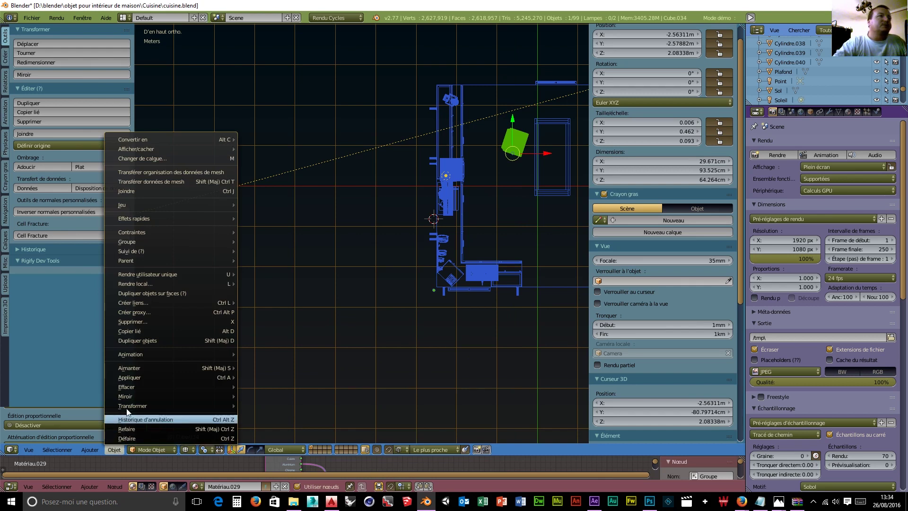
pyautogui.moveTo(141, 410)
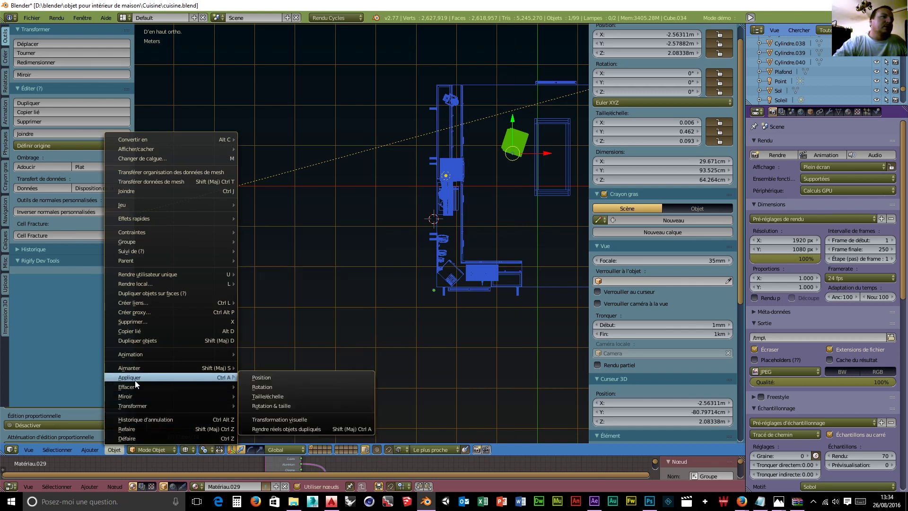
pyautogui.moveTo(147, 372)
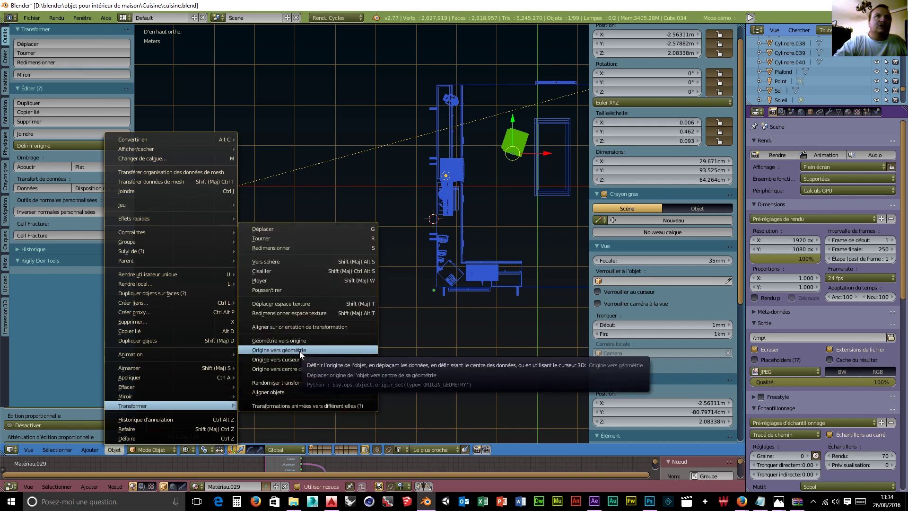
pyautogui.click(300, 354)
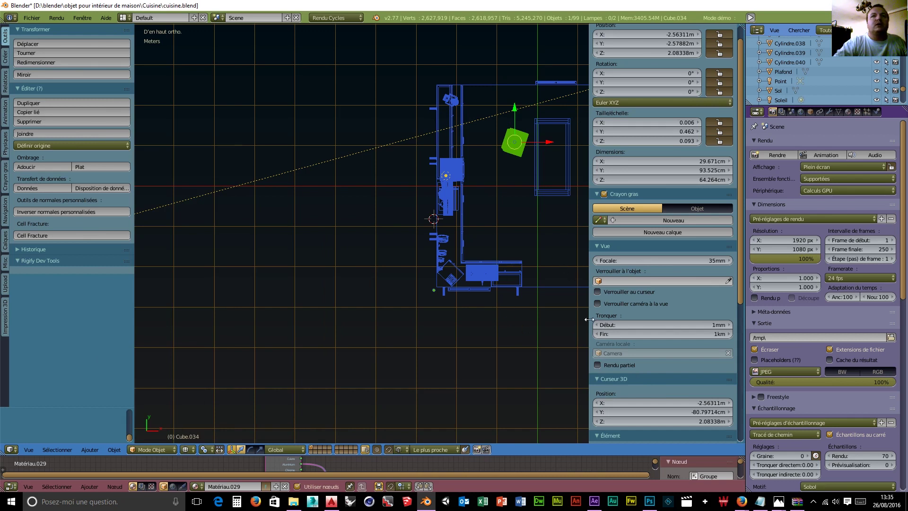
# Start the Screencast Keys display and narrow the properties sidebar to widen the 3D view.
pyautogui.scroll(-10, 662, 302)
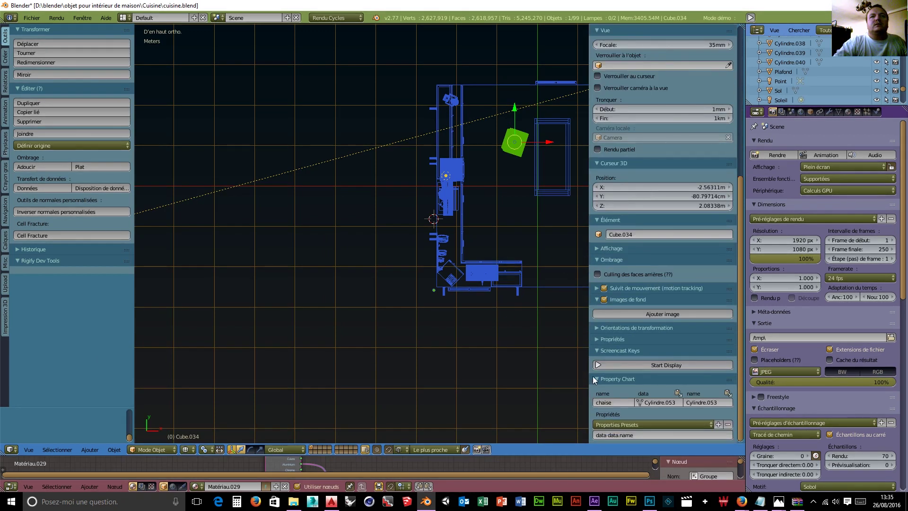
pyautogui.click(624, 365)
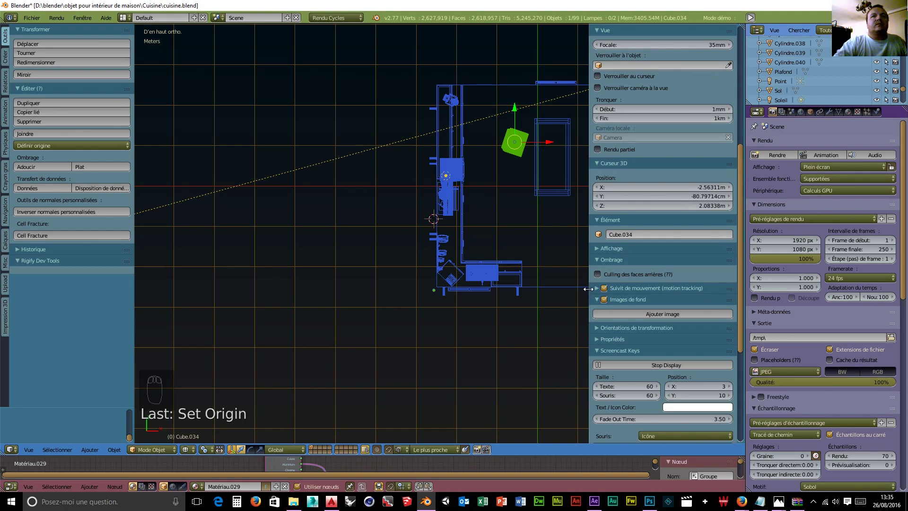
pyautogui.moveTo(588, 289); pyautogui.dragTo(675, 299)
# From the top view, rotate the chair square to the dining table and move it along X until it overlaps the table's near edge.
pyautogui.keyDown('shift'); pyautogui.moveTo(575, 362); pyautogui.dragTo(362, 412, button='middle'); pyautogui.keyUp('shift')
pyautogui.scroll(1, 397, 331)
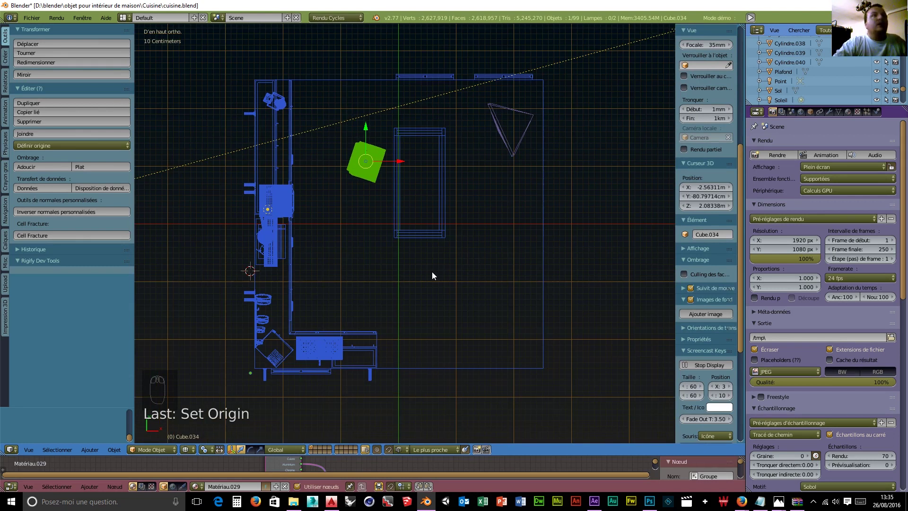
pyautogui.press('r')
pyautogui.click(441, 224)
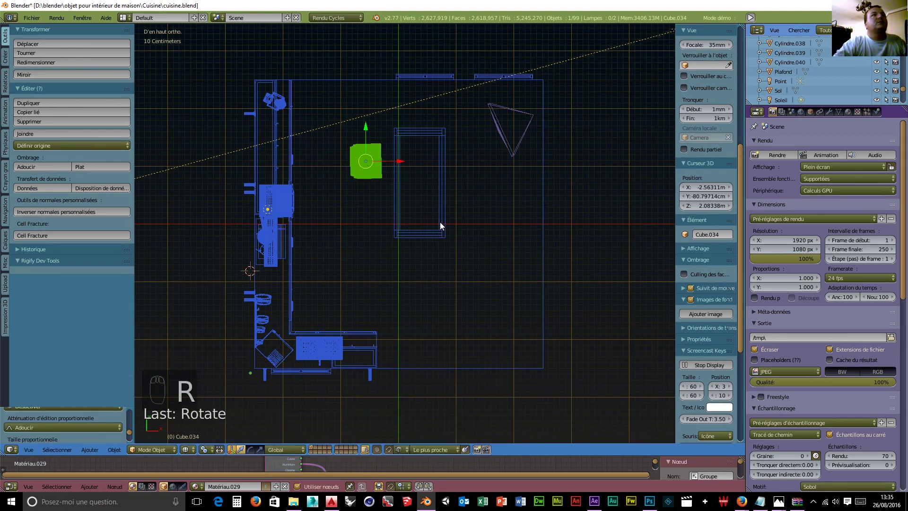
pyautogui.moveTo(399, 162); pyautogui.dragTo(425, 158)
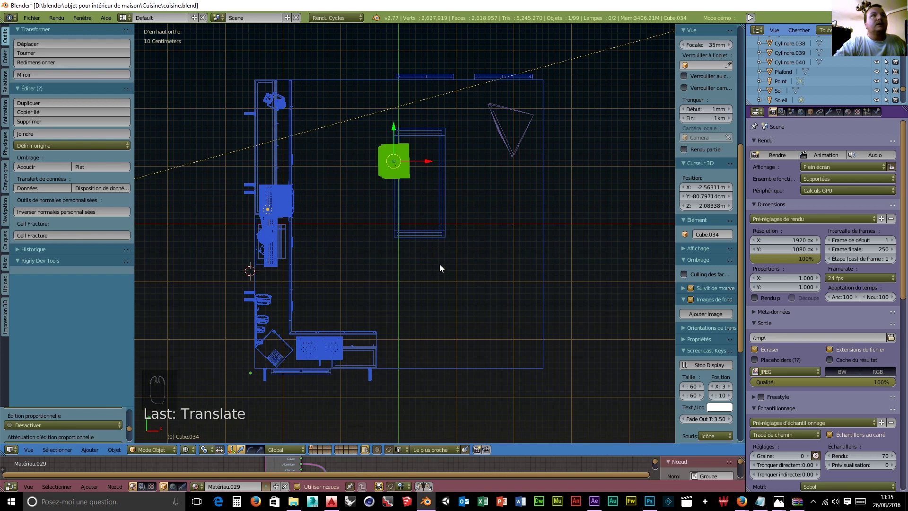
# Duplicate the chair about 84 cm along the X axis, to the opposite long side of the dining table.
pyautogui.hotkey('shift', 'd')
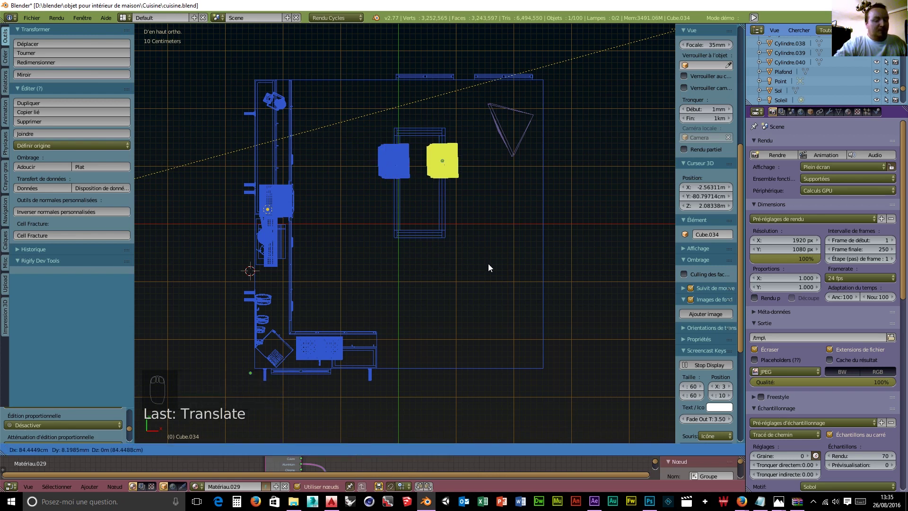
pyautogui.press('x')
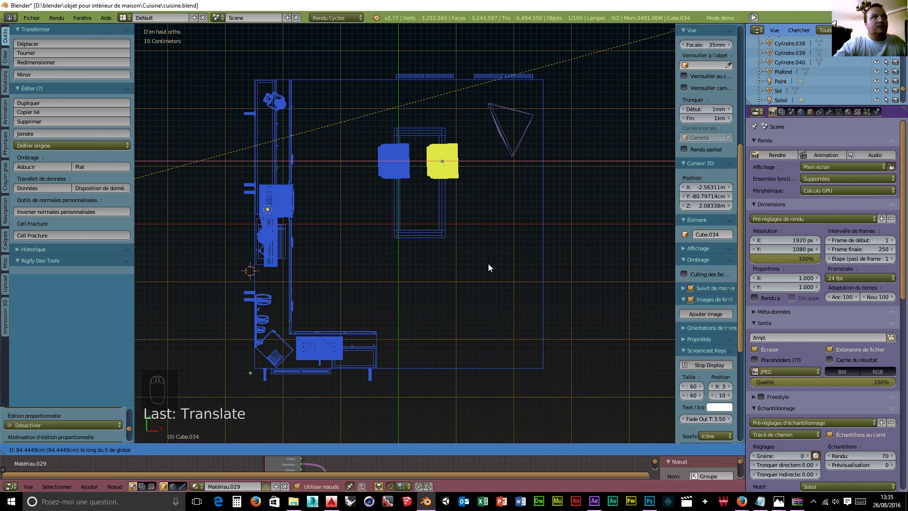
pyautogui.click(489, 268)
# Rotate the duplicated chair 180° so it faces the first chair, and check the arrangement through the camera.
pyautogui.press('r')
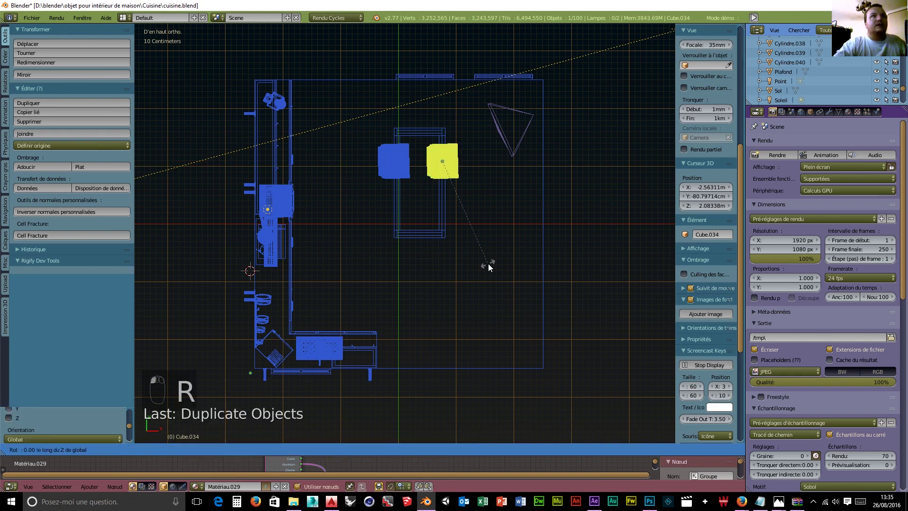
pyautogui.write('180')
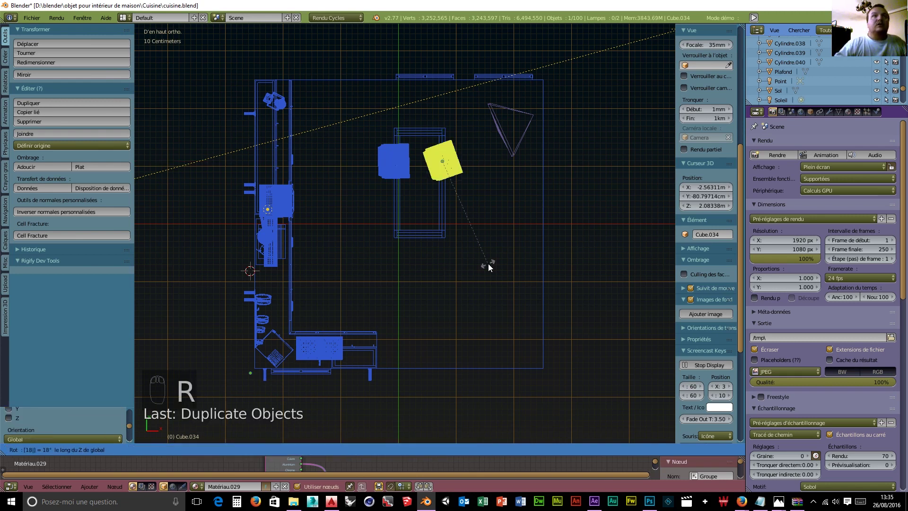
pyautogui.click(489, 265)
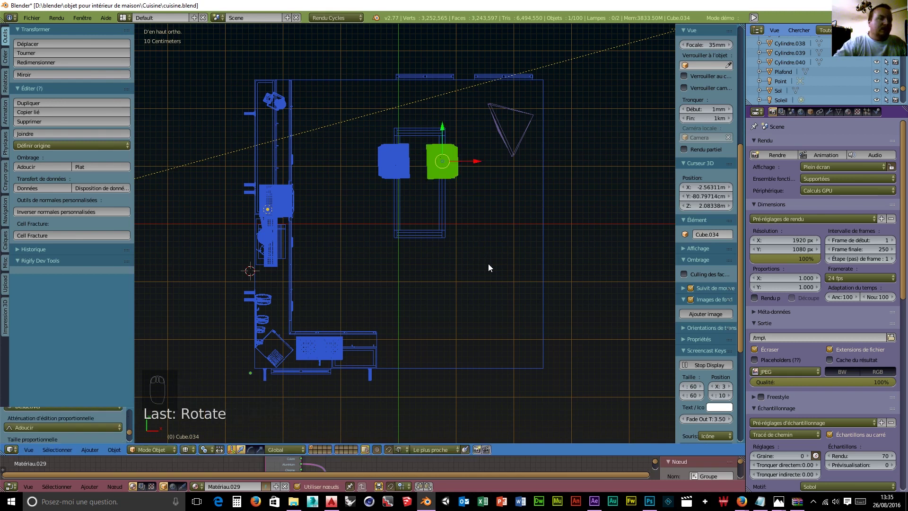
pyautogui.press('KP_0')
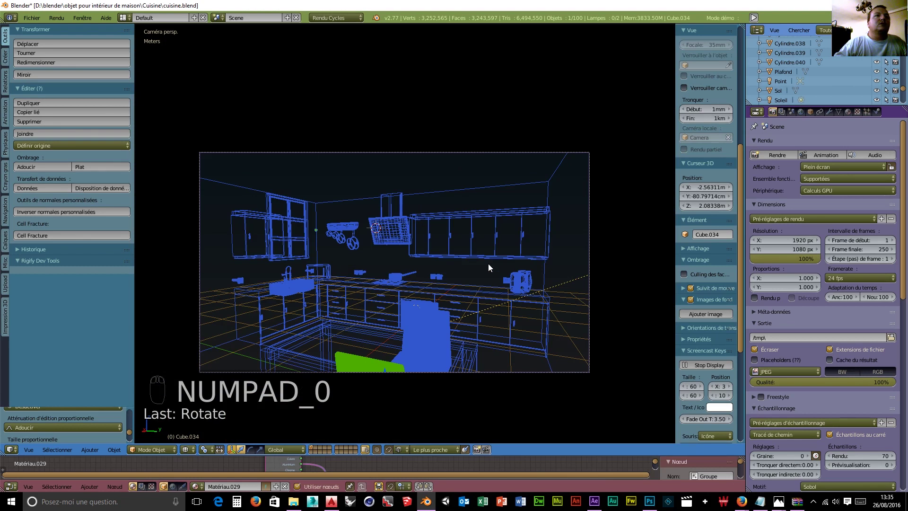
pyautogui.press('KP_0')
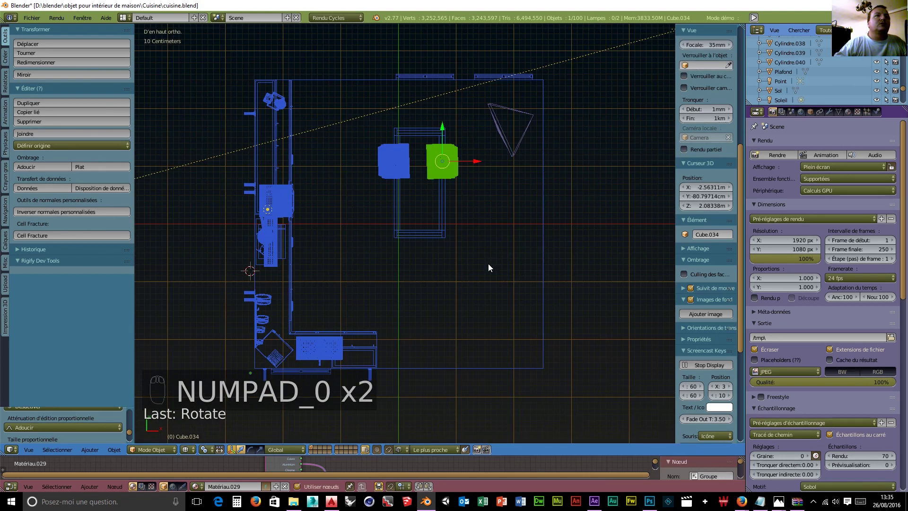
# Duplicate both chairs about 75 cm along the negative Y axis to form a second pair at the table.
pyautogui.keyDown('shift'); pyautogui.rightClick(383, 163); pyautogui.keyUp('shift')
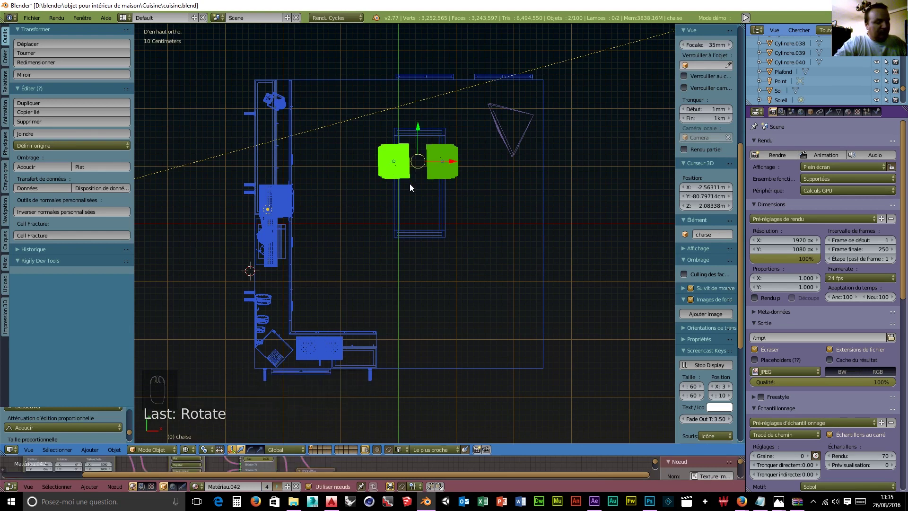
pyautogui.hotkey('shift', 'd')
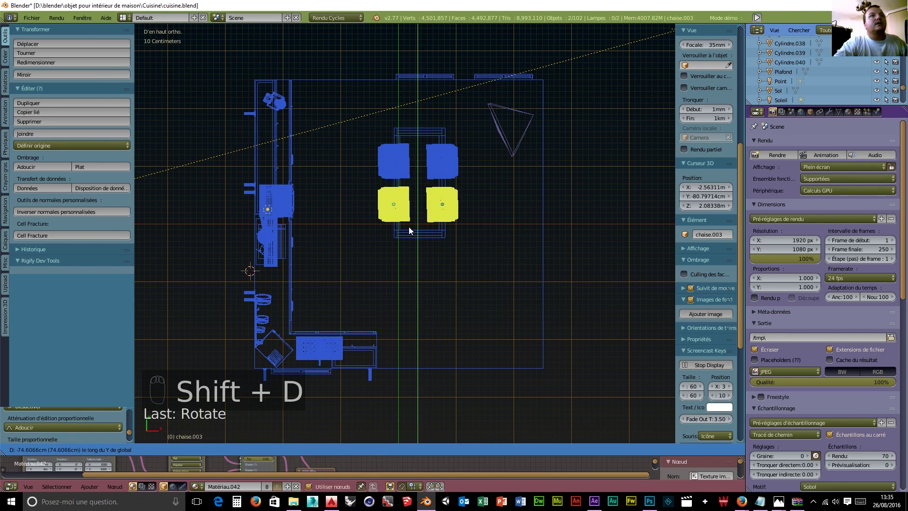
pyautogui.click(410, 230)
pyautogui.moveTo(441, 286); pyautogui.dragTo(371, 221, button='middle')
pyautogui.moveTo(550, 154); pyautogui.dragTo(526, 218, button='middle')
pyautogui.scroll(3, 494, 209)
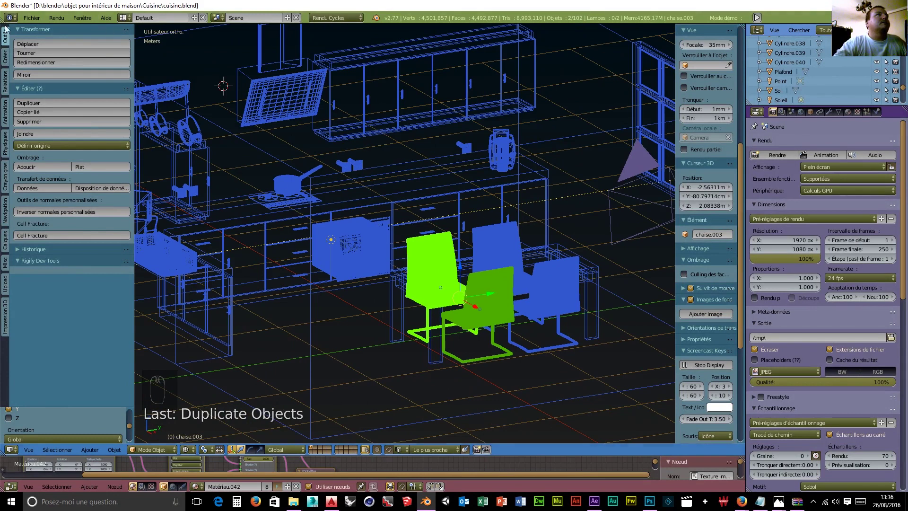
# Append the object "Assiette" from Assiette.blend into the kitchen scene.
pyautogui.click(29, 17)
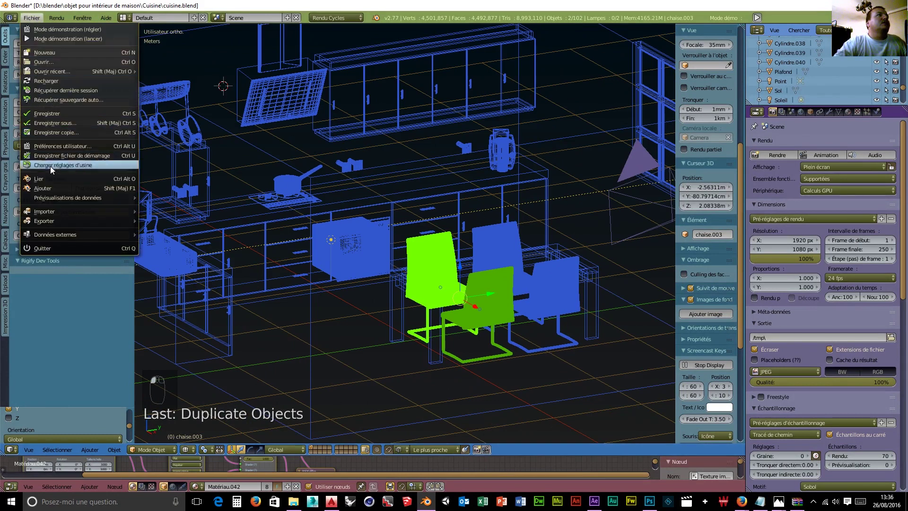
pyautogui.click(50, 188)
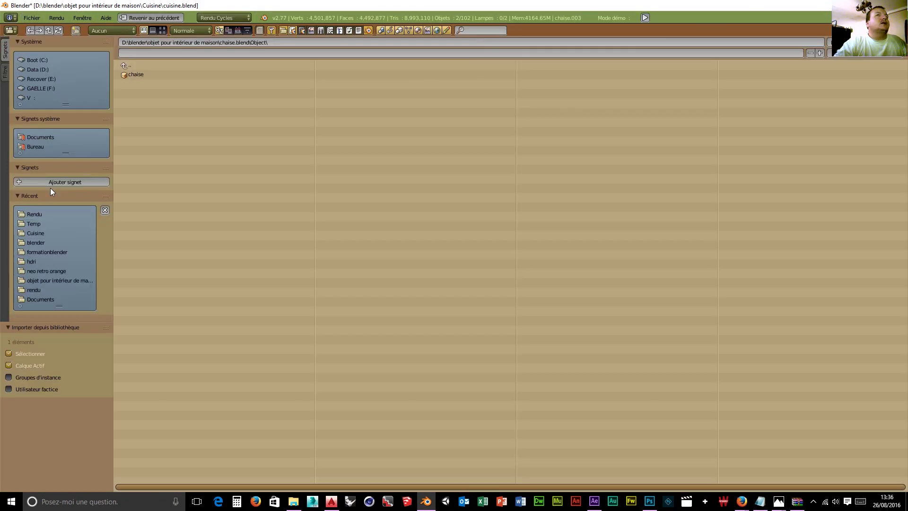
pyautogui.click(124, 65)
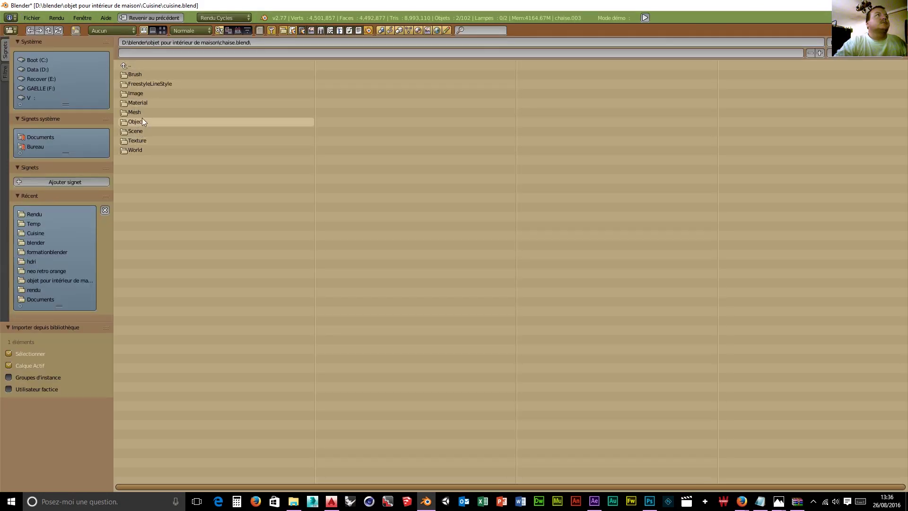
pyautogui.click(123, 66)
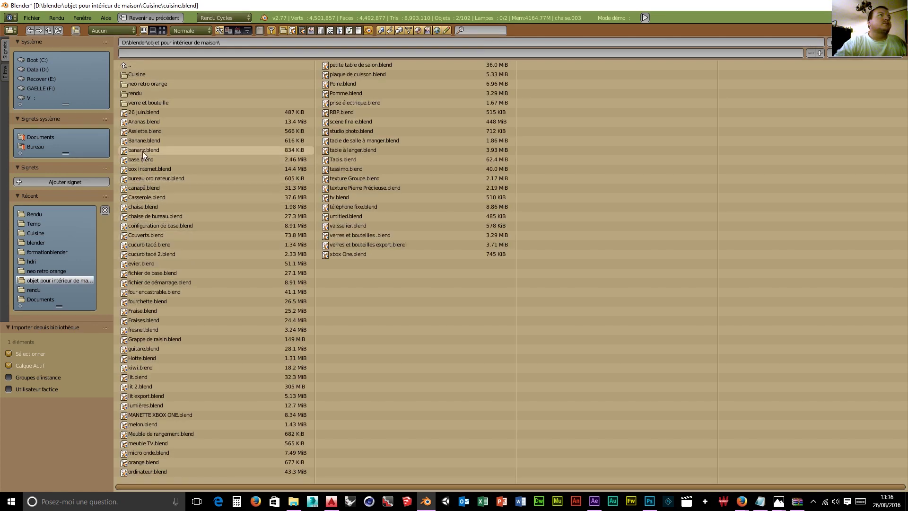
pyautogui.click(143, 131)
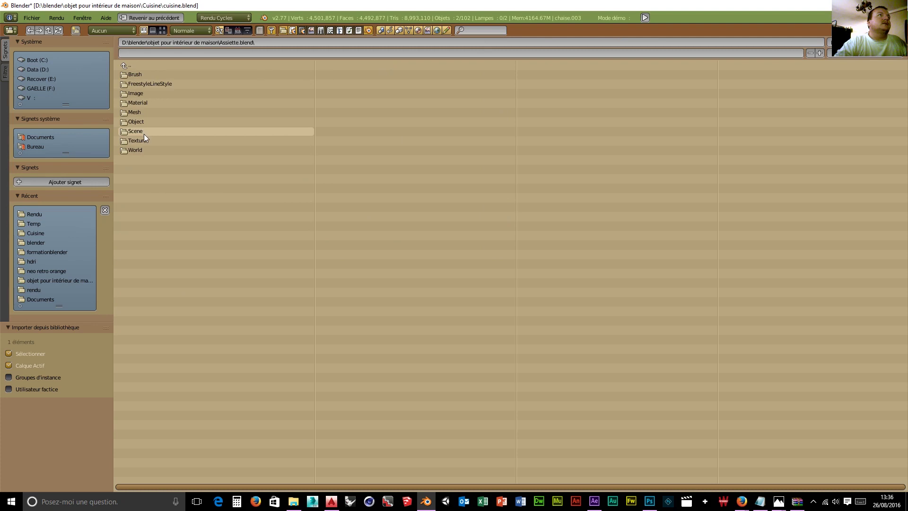
pyautogui.click(142, 121)
pyautogui.click(141, 74)
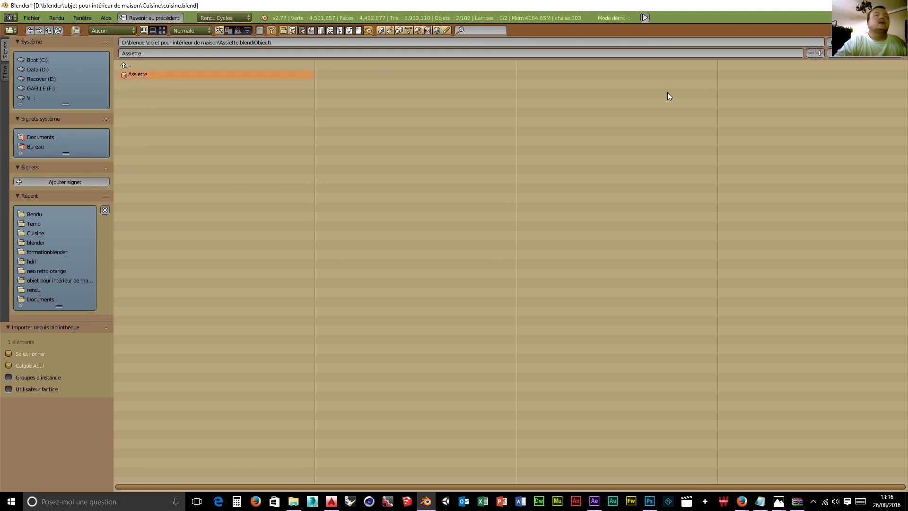
pyautogui.click(865, 42)
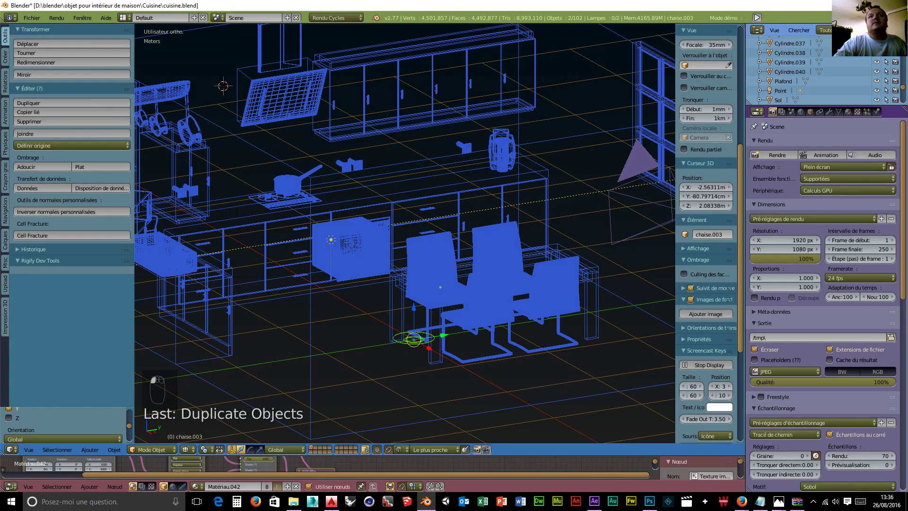
# From the right side view, raise the plate along the Z axis from the floor to about tabletop height.
pyautogui.moveTo(472, 371); pyautogui.dragTo(503, 365, button='middle')
pyautogui.press('KP_3')
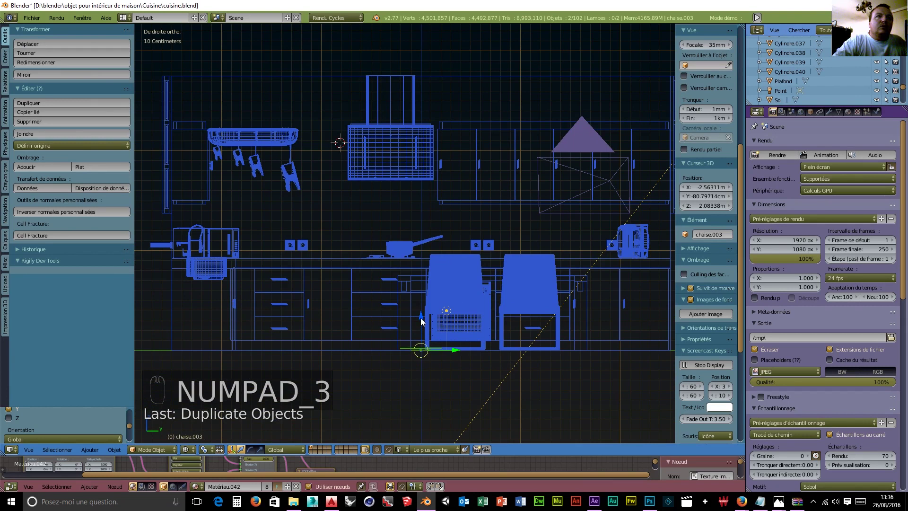
pyautogui.hotkey('shift', 'd')
pyautogui.press('z')
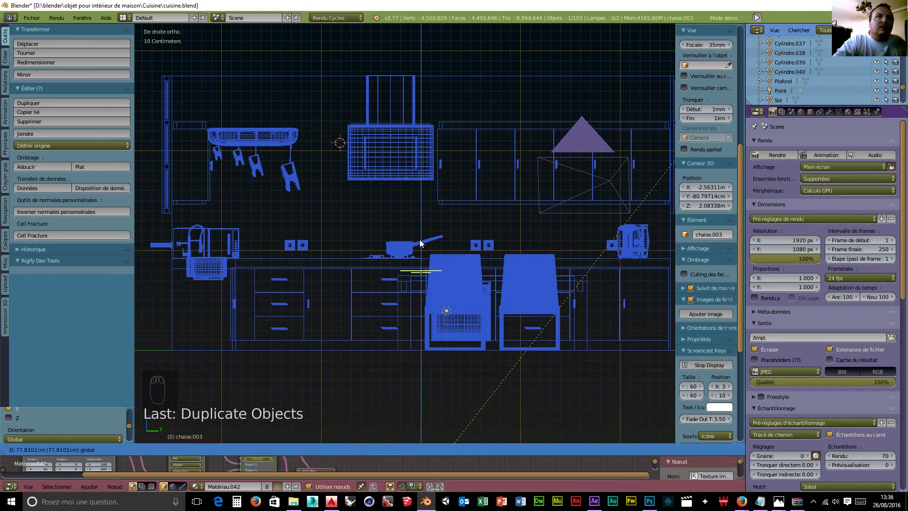
pyautogui.click(404, 278)
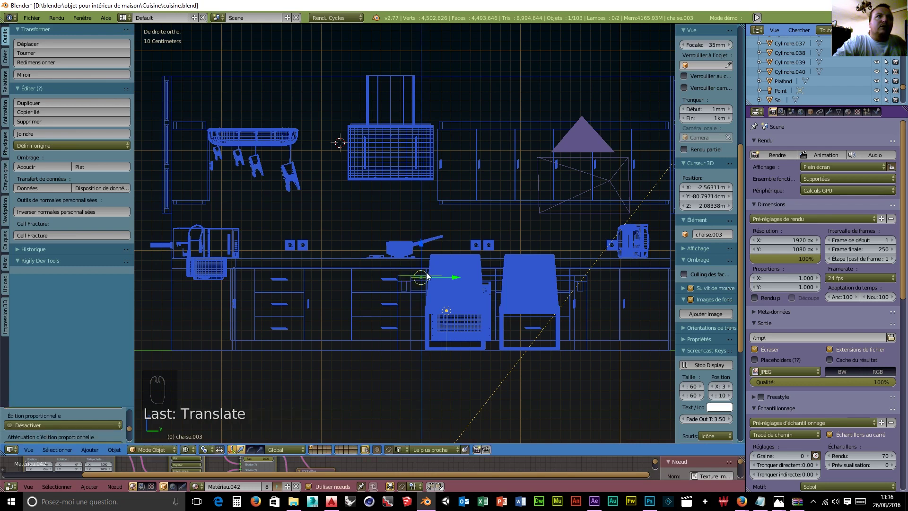
# Fine-tune the plate's height by moving it up about 2 cm along the Z axis.
pyautogui.scroll(5, 424, 289)
pyautogui.press('g')
pyautogui.press('z')
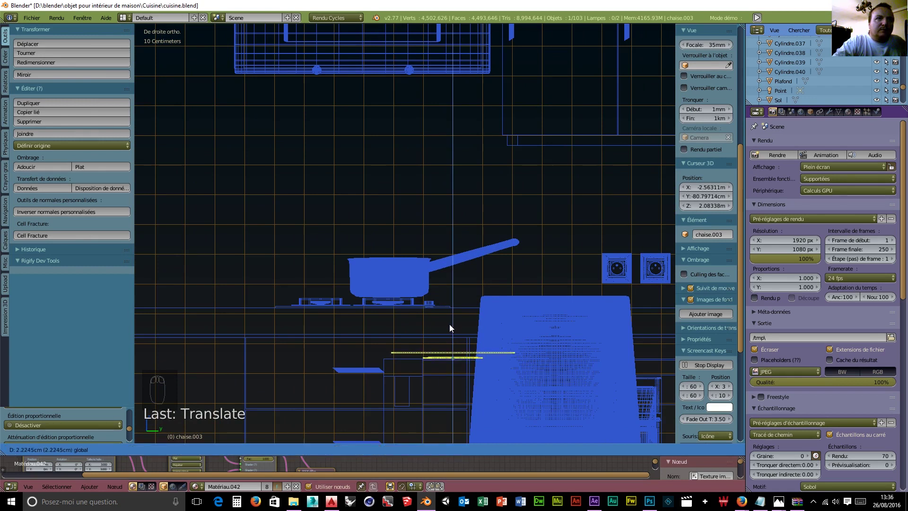
pyautogui.click(449, 324)
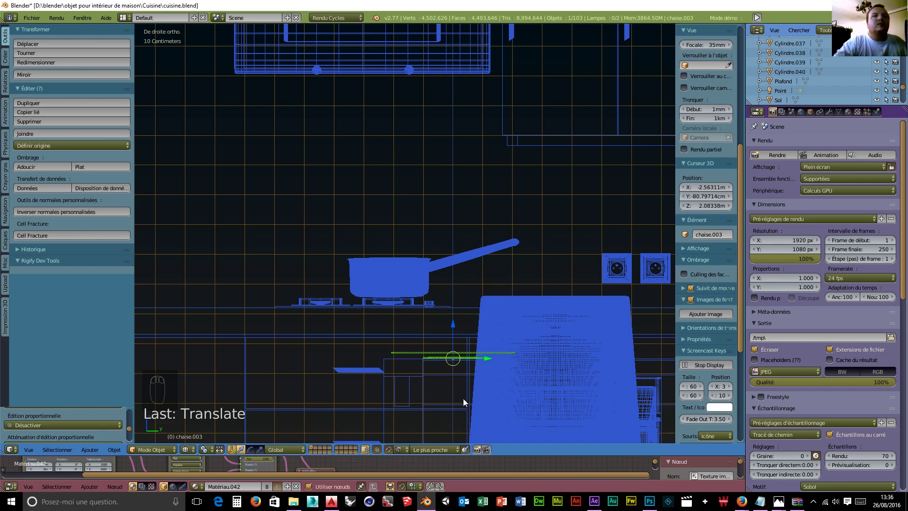
# From the top view, move the plate along X and Y onto the table near the front-left chair and scale it down.
pyautogui.press('KP_7')
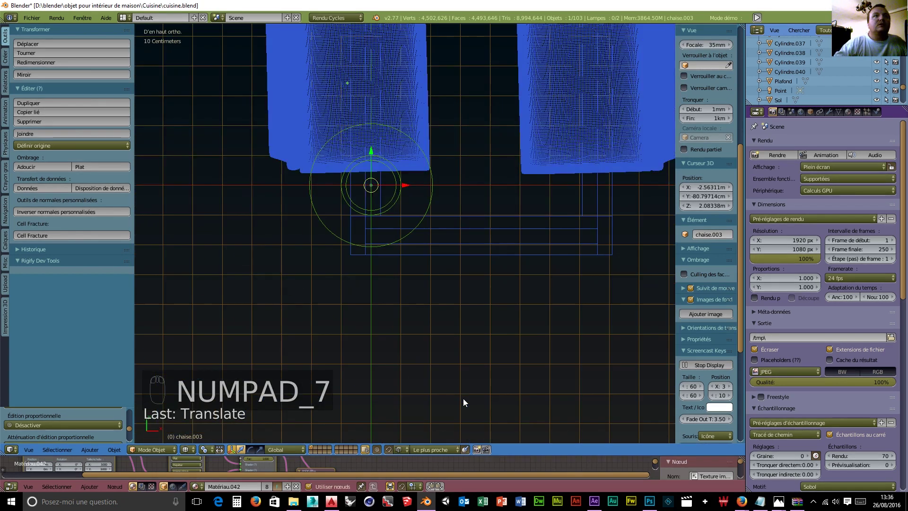
pyautogui.scroll(-3, 464, 399)
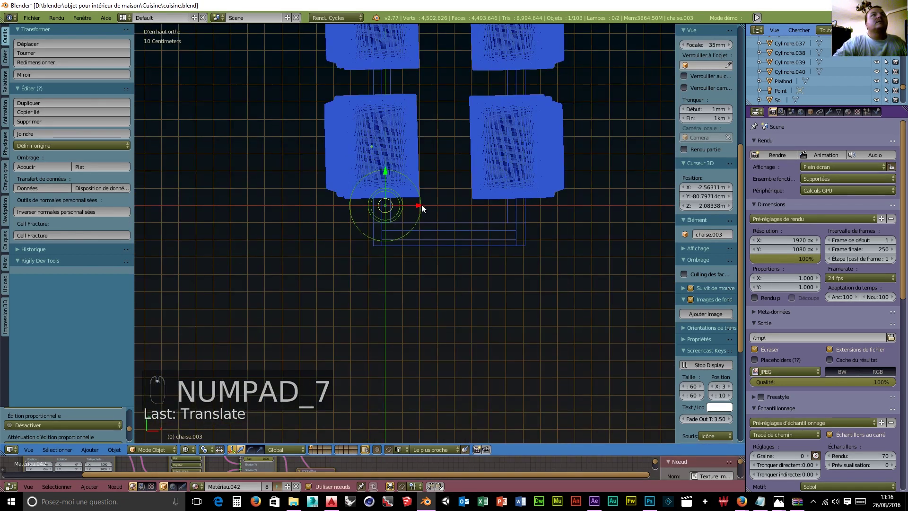
pyautogui.moveTo(416, 204); pyautogui.dragTo(408, 131)
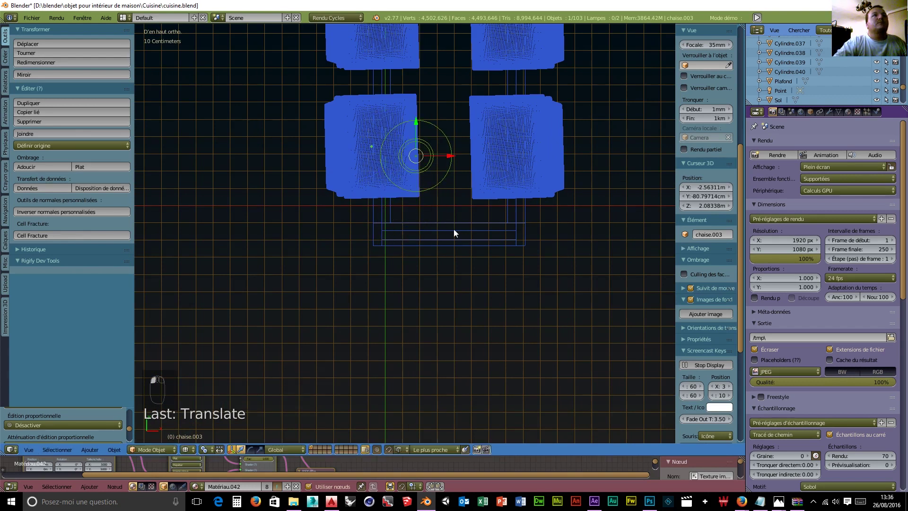
pyautogui.press('s')
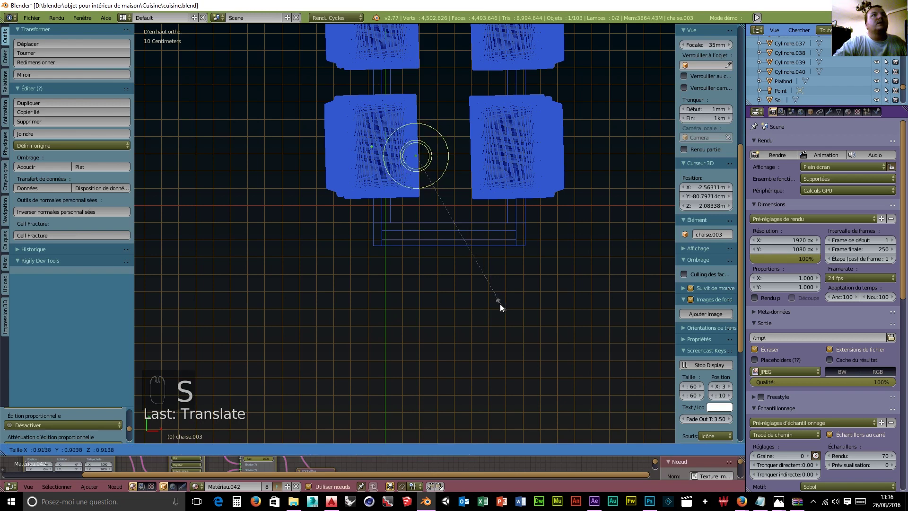
pyautogui.click(468, 260)
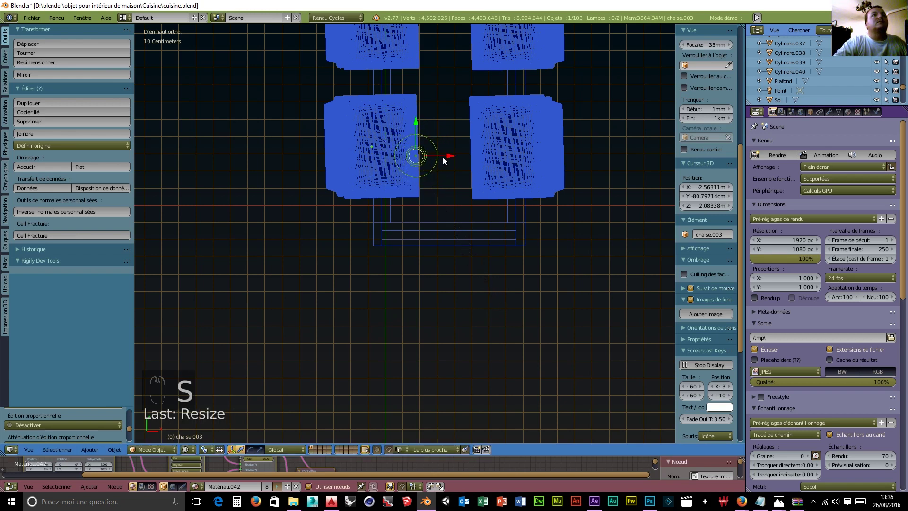
# Try scaling the plate up about 1.3 times and shifting it slightly along Y and negative X toward the table's edge.
pyautogui.press('s')
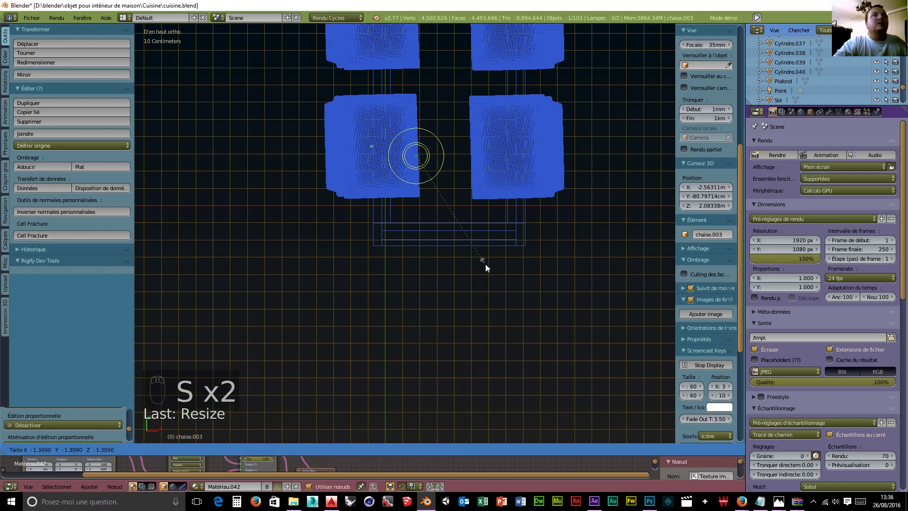
pyautogui.click(485, 264)
pyautogui.moveTo(415, 124); pyautogui.dragTo(411, 116)
pyautogui.moveTo(450, 147); pyautogui.dragTo(436, 148)
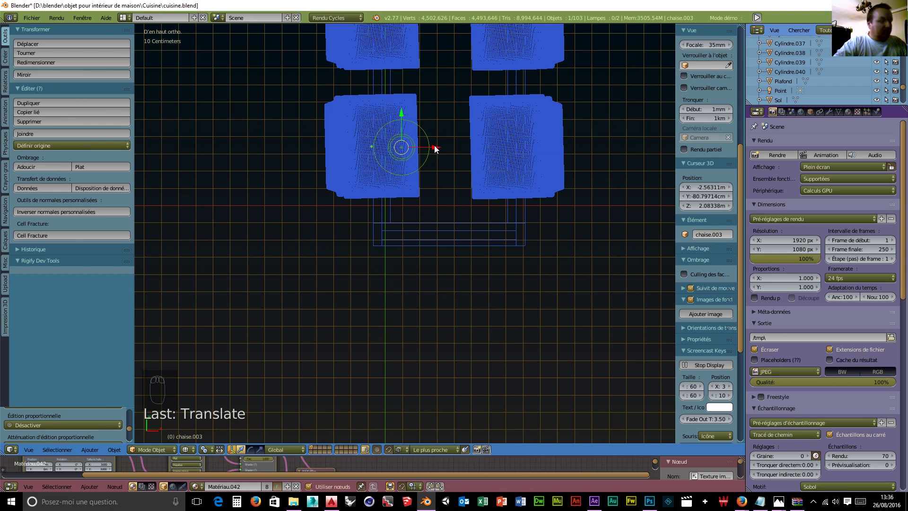
# Duplicate the plate in place, and undo the duplicate along with the plate's last two moves and last rescale.
pyautogui.hotkey('shift', 'd')
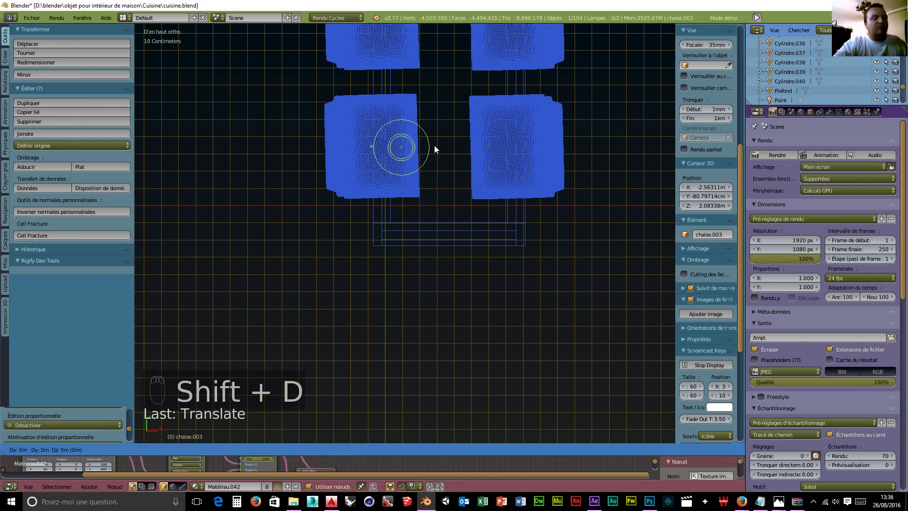
pyautogui.click(434, 145)
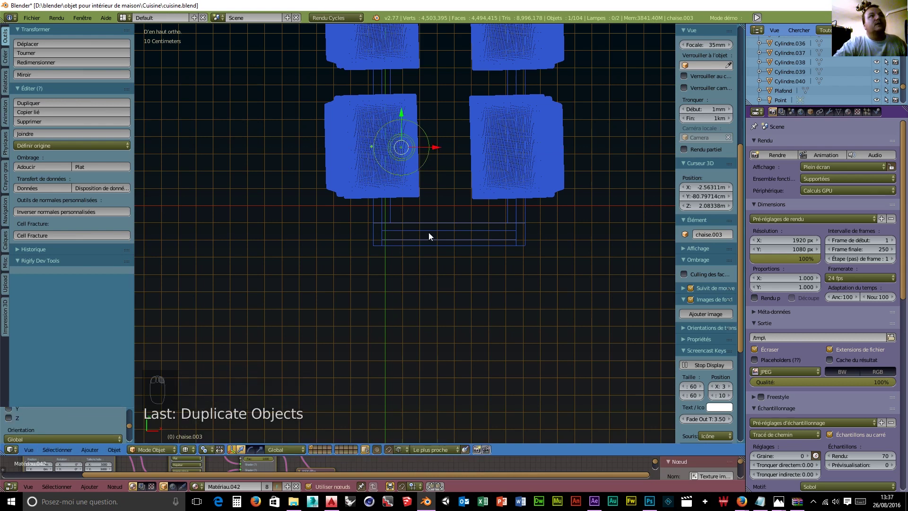
pyautogui.hotkey('ctrl', 'z')
pyautogui.hotkey('ctrl', 'z')
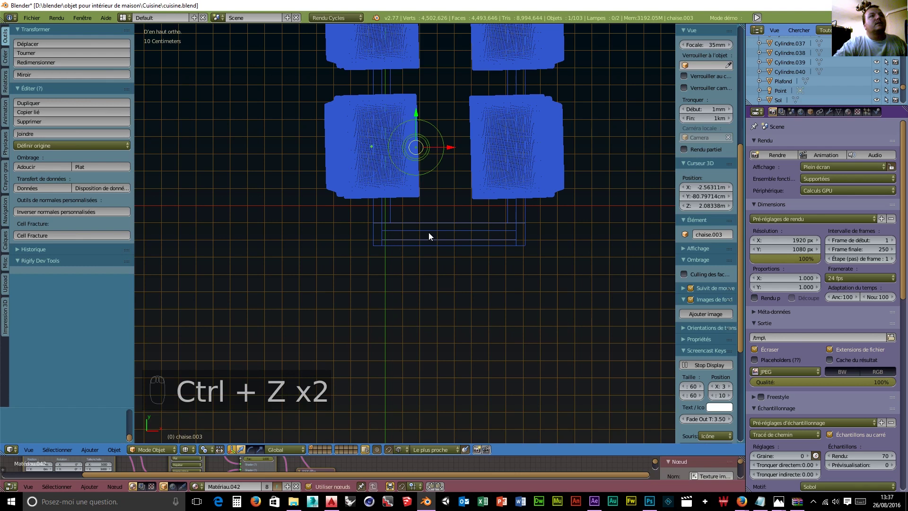
pyautogui.hotkey('ctrl', 'z')
pyautogui.hotkey('ctrl', 'z')
pyautogui.hotkey('ctrl', 'z')
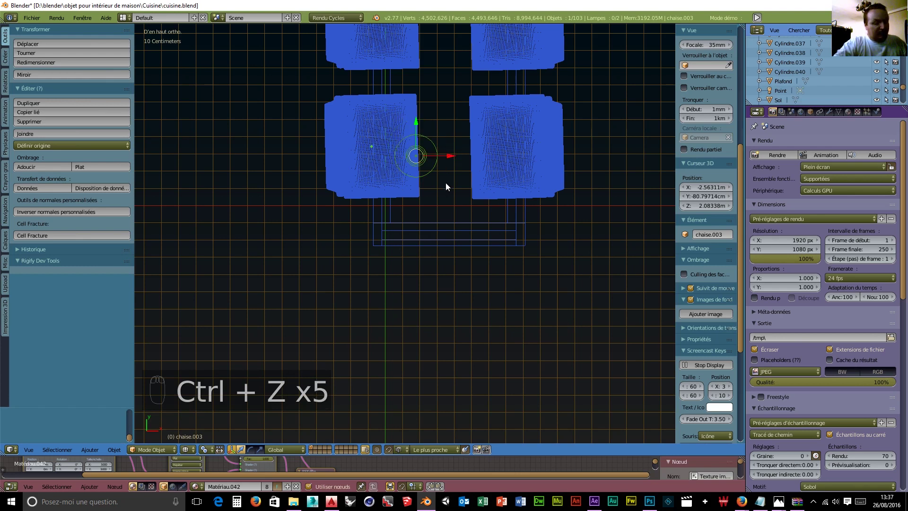
# Scale the plate up slightly and move it along Y and negative X to the place setting at the front-left chair.
pyautogui.press('s')
pyautogui.click(448, 165)
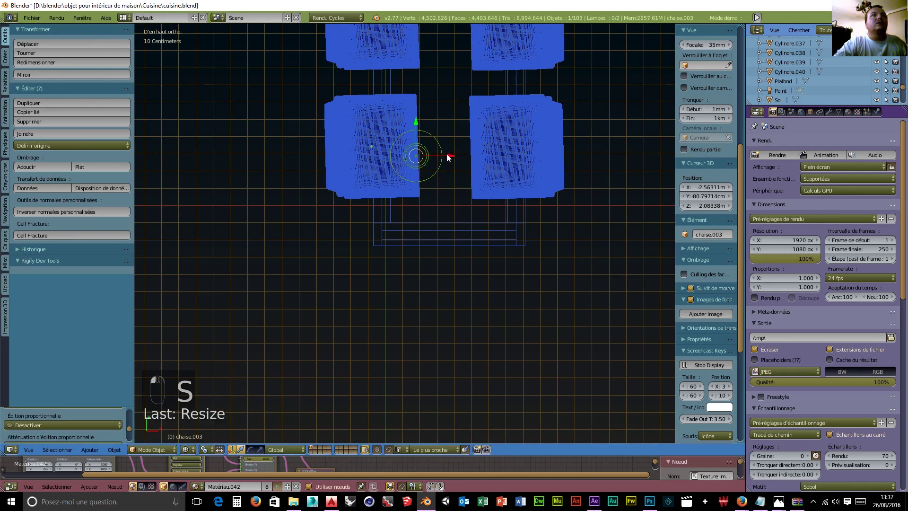
pyautogui.moveTo(414, 121); pyautogui.dragTo(414, 110)
pyautogui.moveTo(451, 147); pyautogui.dragTo(433, 146)
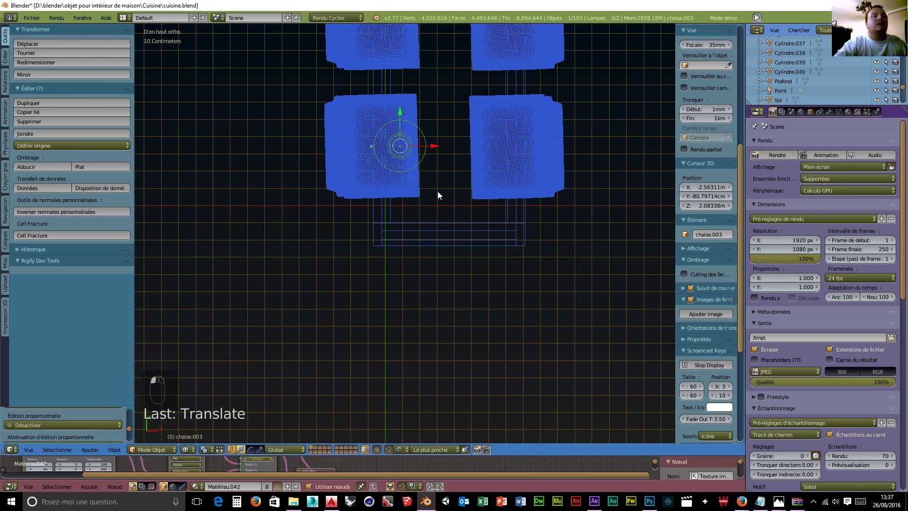
# From the front view, duplicate the plate along the X axis to the opposite side of the table.
pyautogui.press('KP_1')
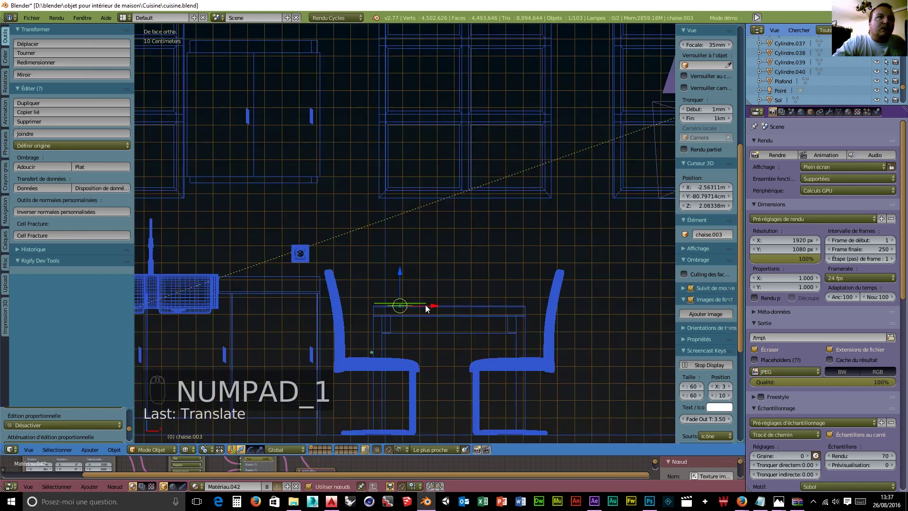
pyautogui.scroll(5, 427, 309)
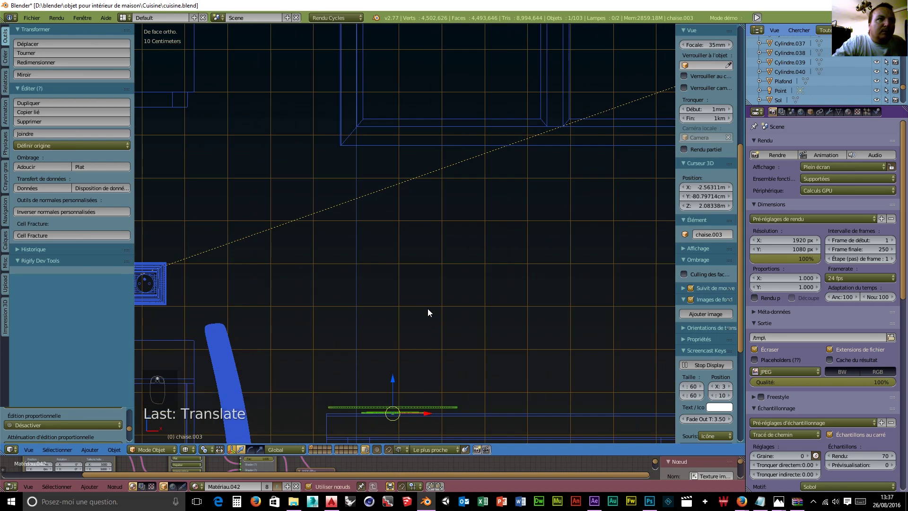
pyautogui.scroll(-3, 428, 312)
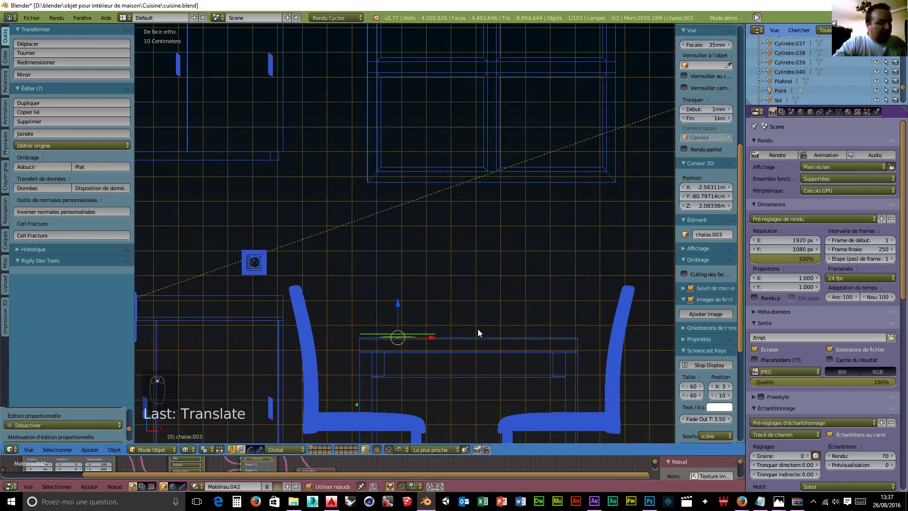
pyautogui.hotkey('shift', 'd')
pyautogui.press('x')
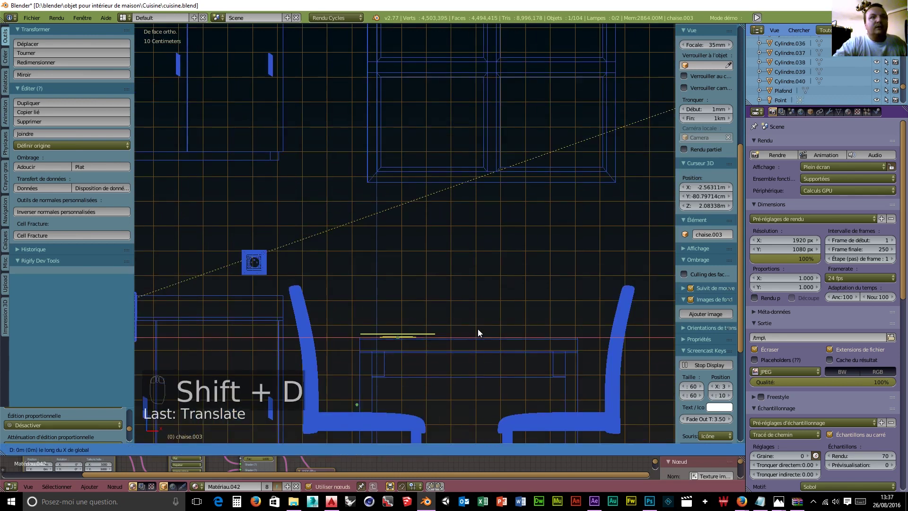
pyautogui.click(616, 349)
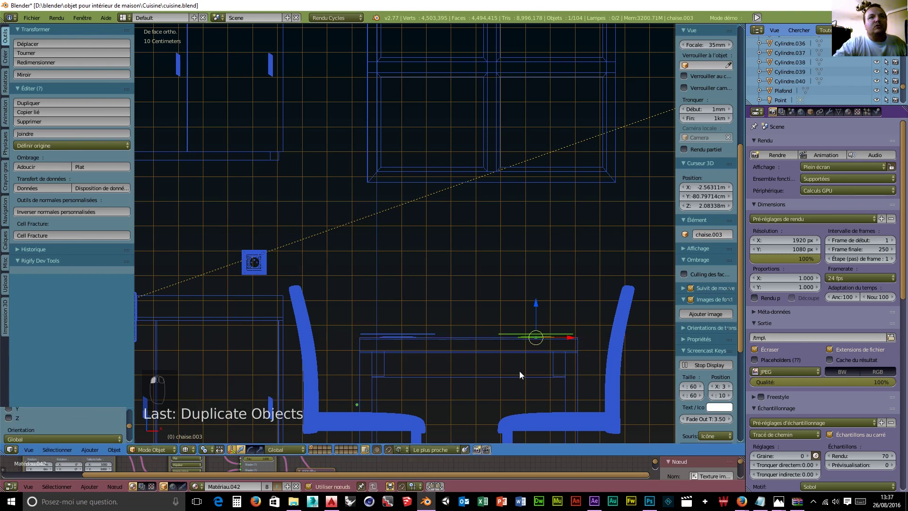
# From the top view, duplicate both plates along the positive Y axis to the place settings of the other chair pair.
pyautogui.press('KP_7')
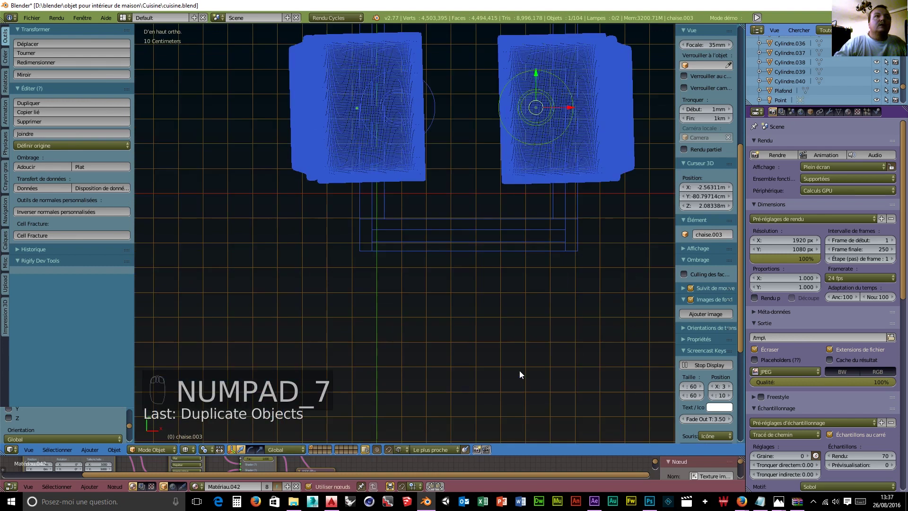
pyautogui.keyDown('shift'); pyautogui.rightClick(430, 120); pyautogui.keyUp('shift')
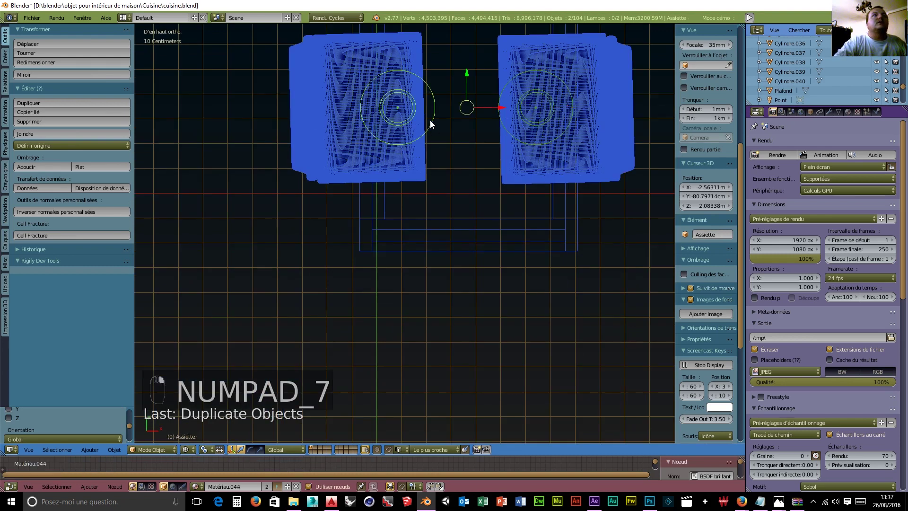
pyautogui.scroll(-5, 455, 105)
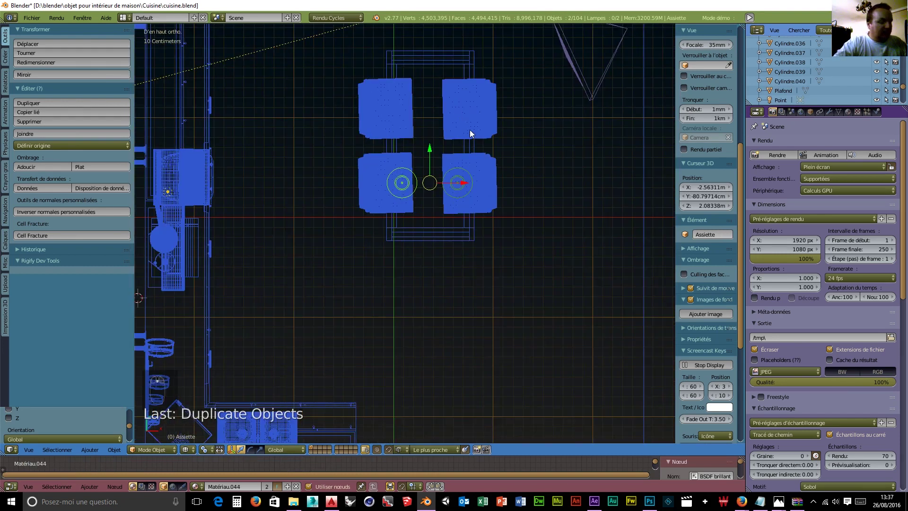
pyautogui.hotkey('shift', 'd')
pyautogui.press('y')
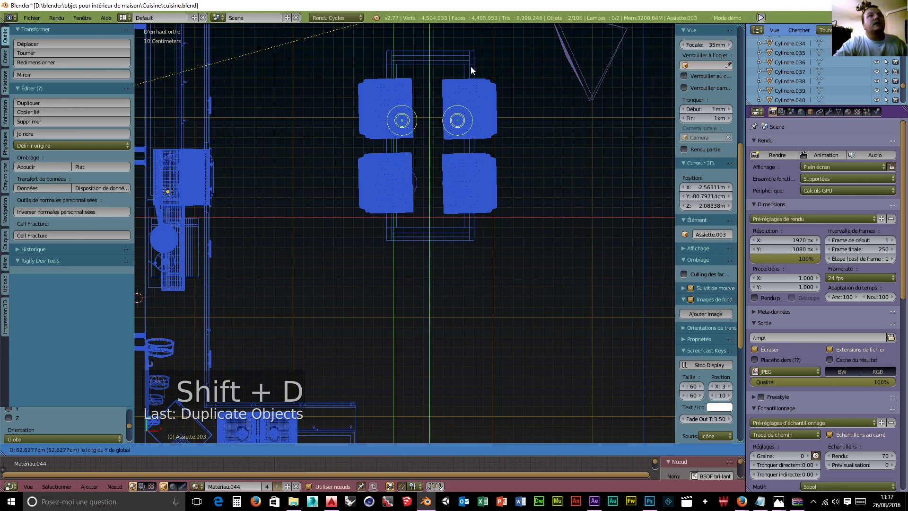
pyautogui.click(470, 55)
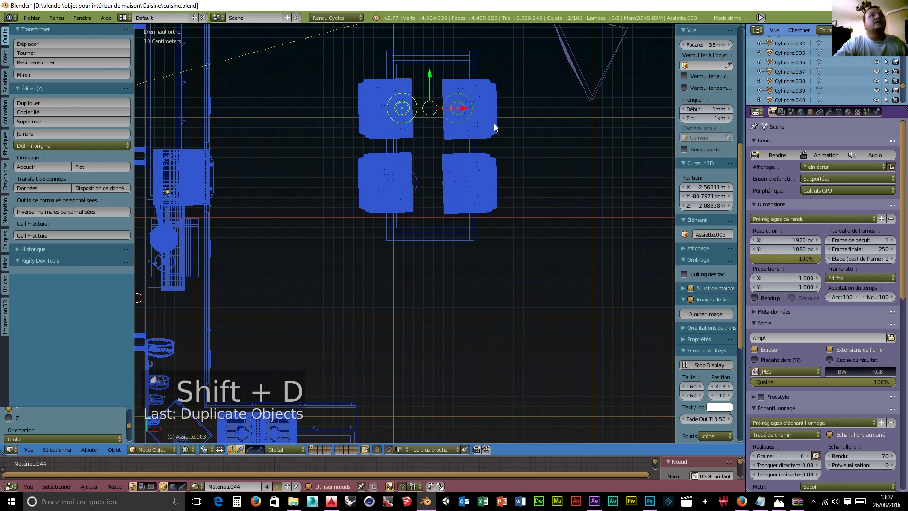
# Append the objects "verre d'eau", "verre à jus de fruit rouge" and "verre à jus de fruit strié bleu" from verres et bouteilles export.blend.
pyautogui.moveTo(523, 203); pyautogui.dragTo(489, 166, button='middle')
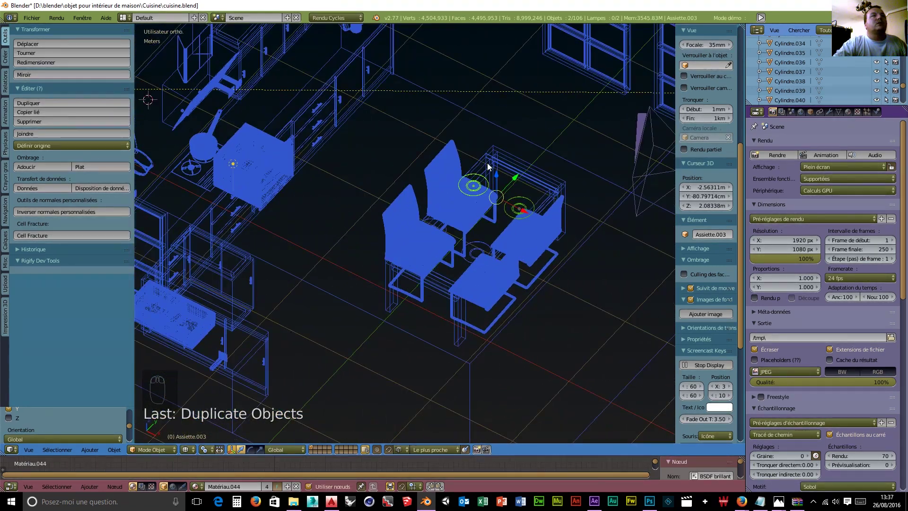
pyautogui.click(32, 18)
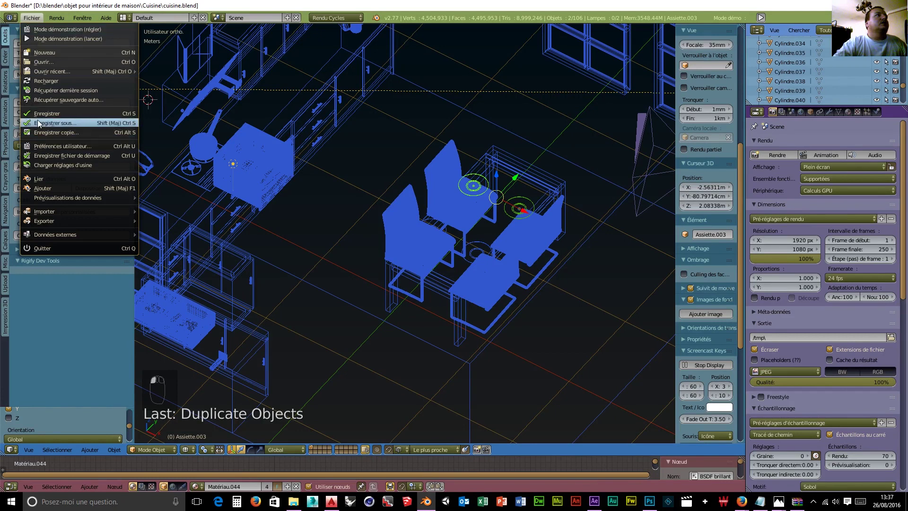
pyautogui.click(46, 189)
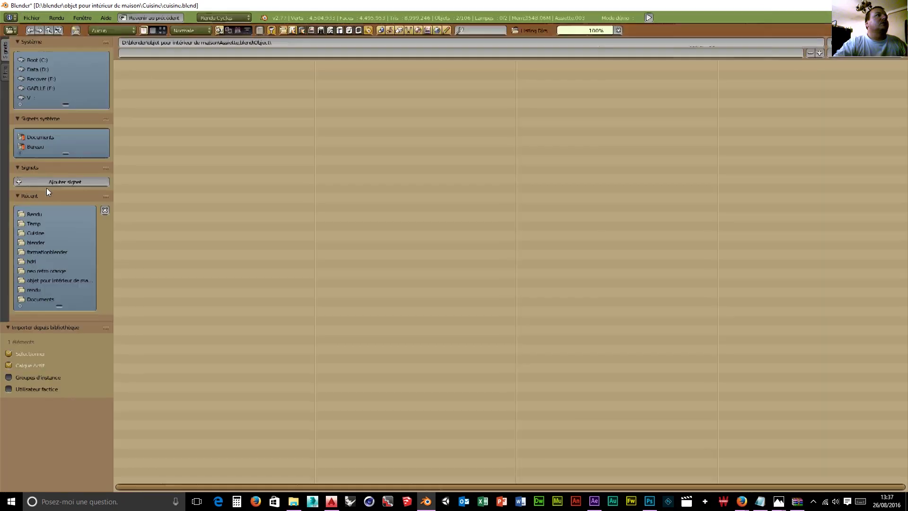
pyautogui.click(122, 66)
pyautogui.click(122, 66)
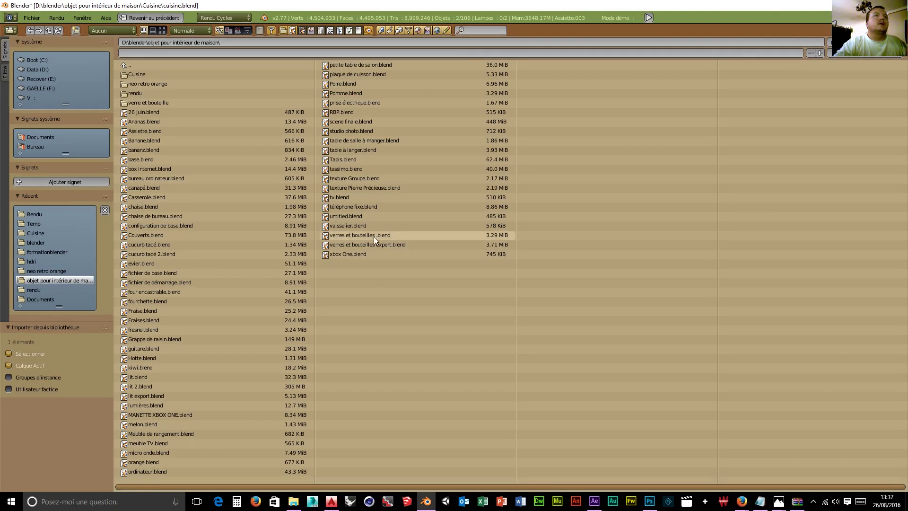
pyautogui.doubleClick(359, 245)
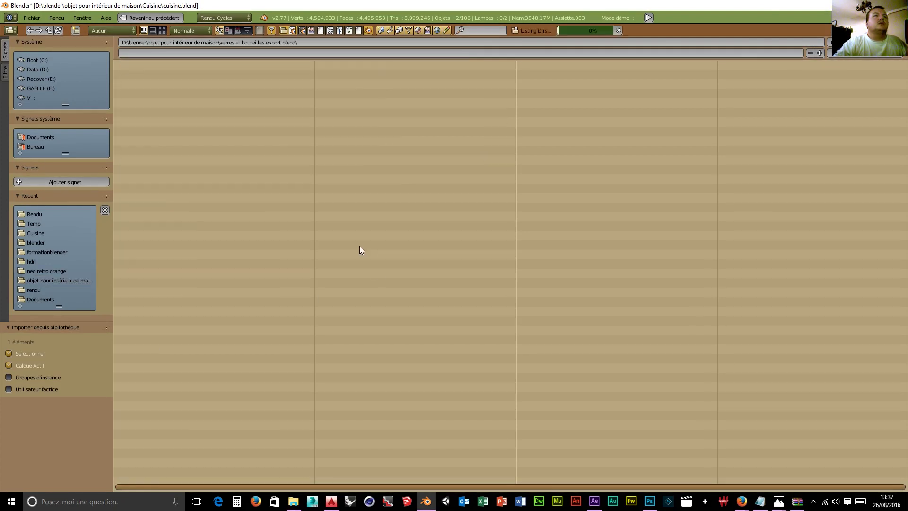
pyautogui.click(136, 132)
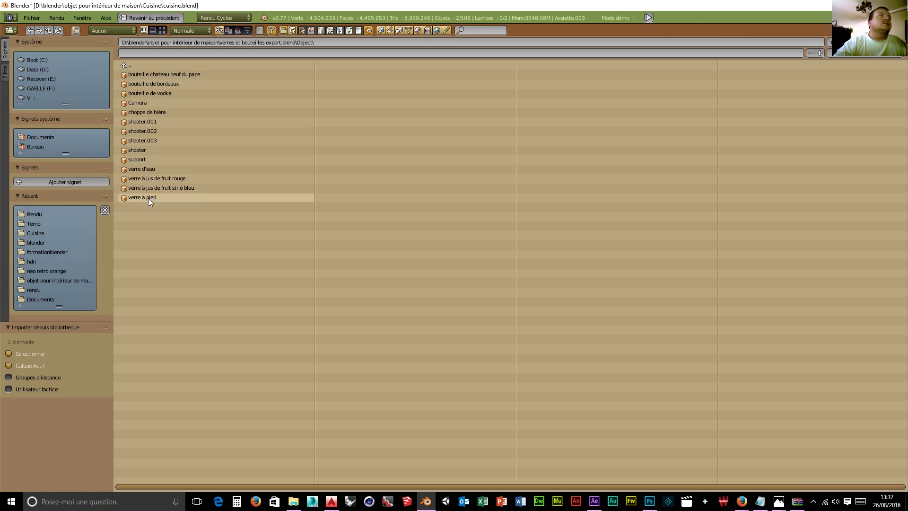
pyautogui.click(179, 187)
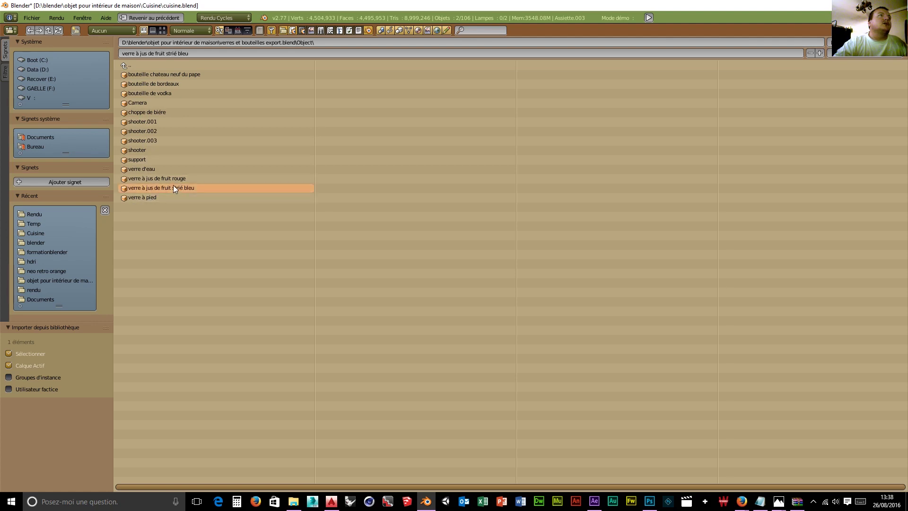
pyautogui.click(174, 178)
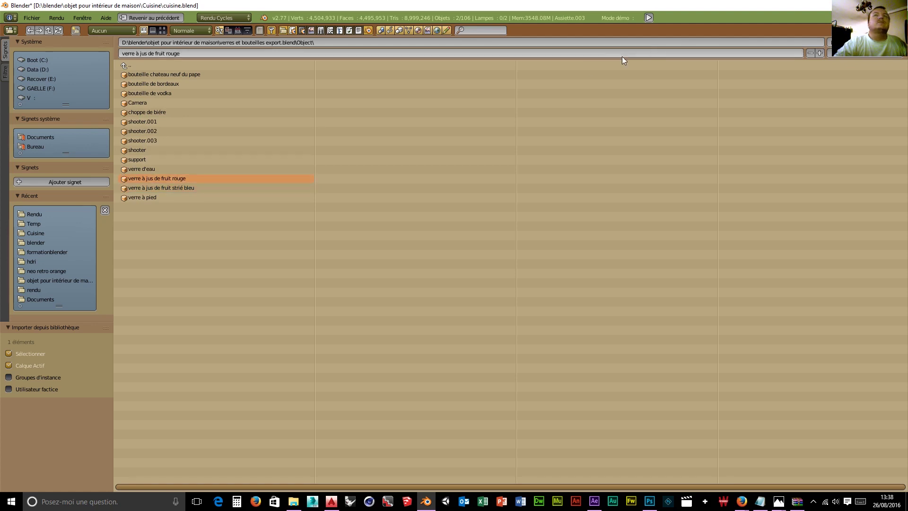
pyautogui.keyDown('shift'); pyautogui.click(171, 186); pyautogui.keyUp('shift')
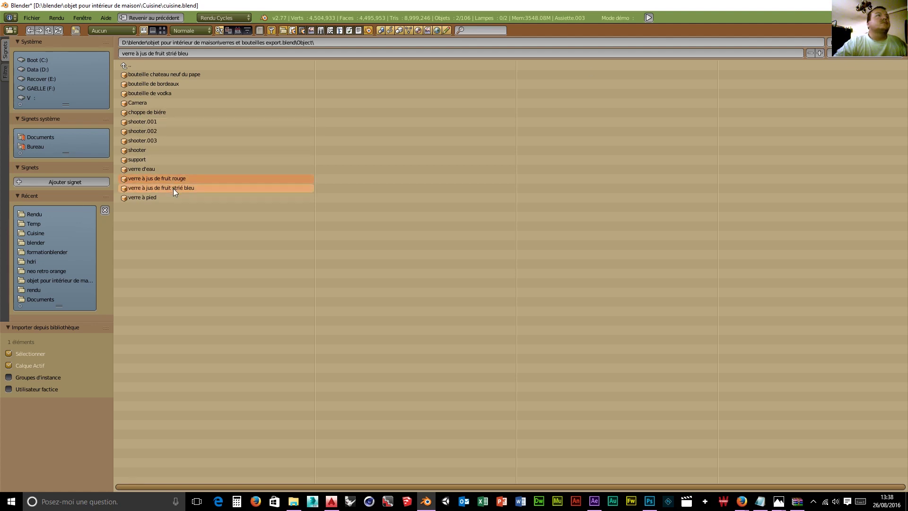
pyautogui.keyDown('shift'); pyautogui.click(154, 169); pyautogui.keyUp('shift')
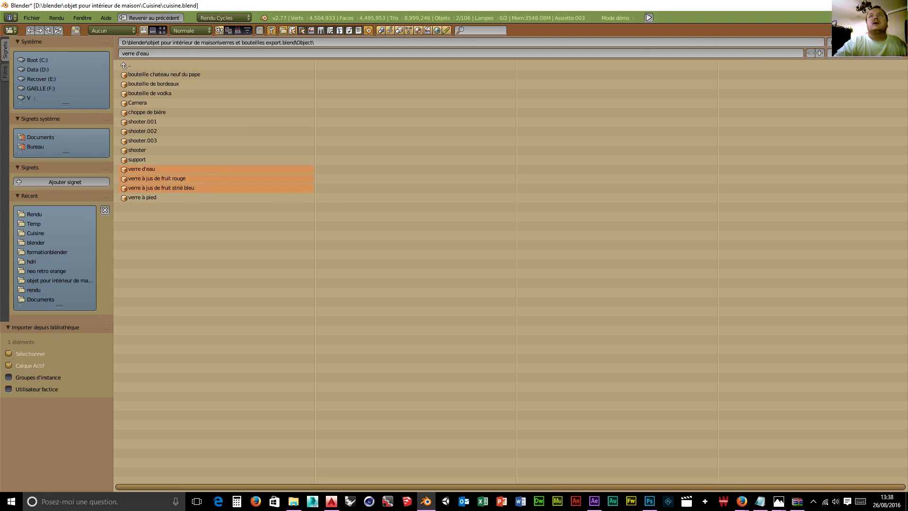
pyautogui.click(866, 42)
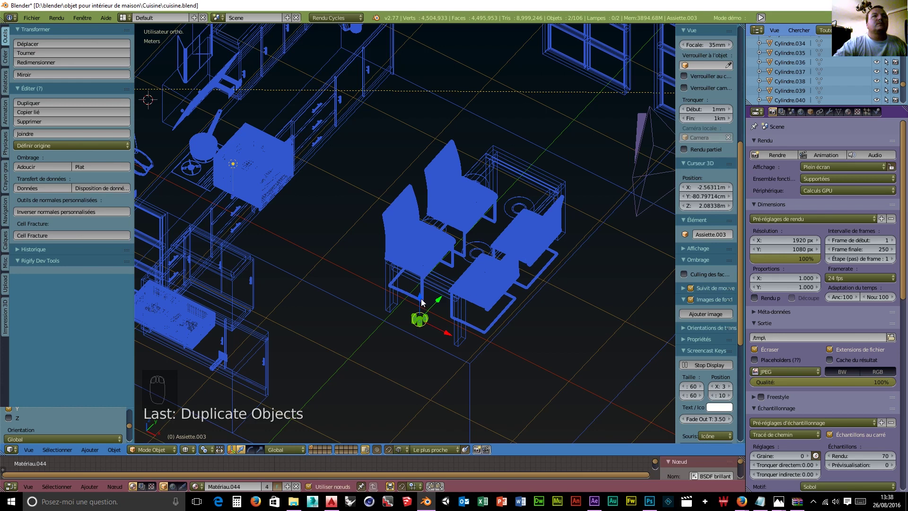
# Raise the three appended glasses along the Z axis from the floor to roughly tabletop height.
pyautogui.press('g')
pyautogui.press('z')
pyautogui.click(421, 222)
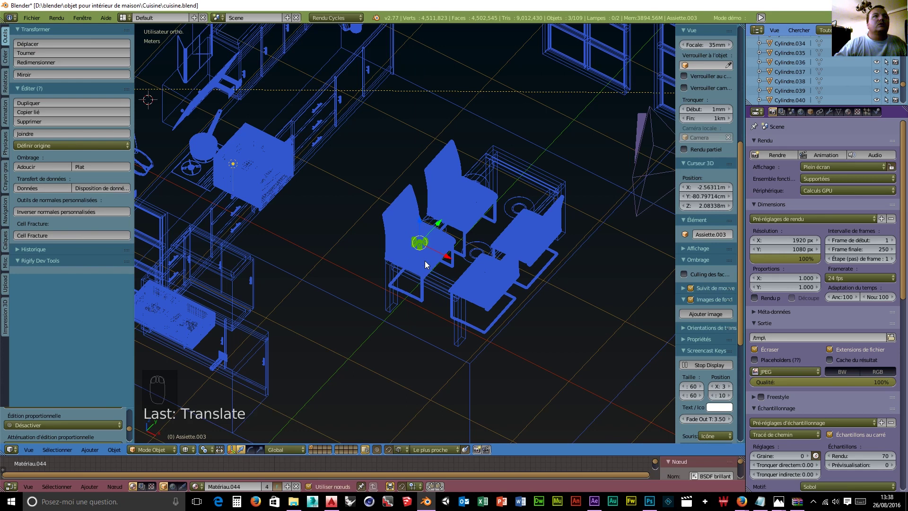
# From the right view, lower the three glasses about 20 cm along the Z axis onto the tabletop.
pyautogui.press('KP_3')
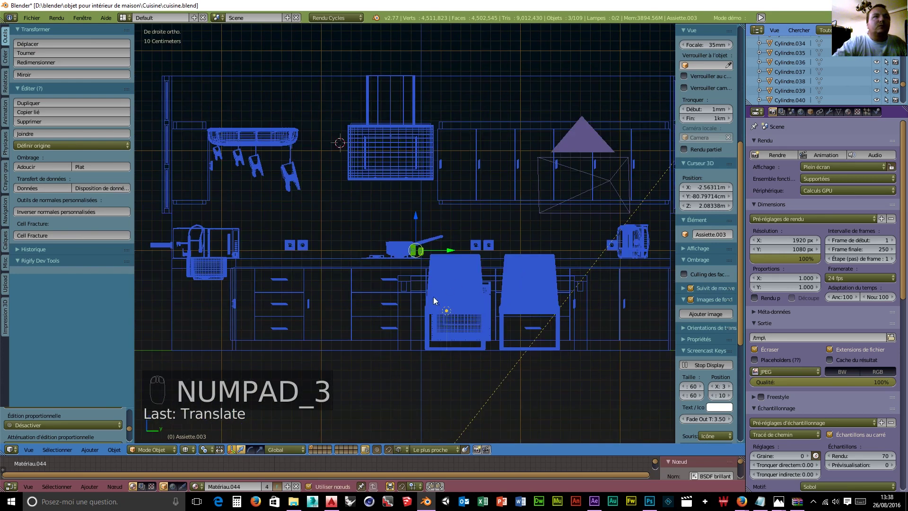
pyautogui.scroll(4, 433, 296)
pyautogui.press('g')
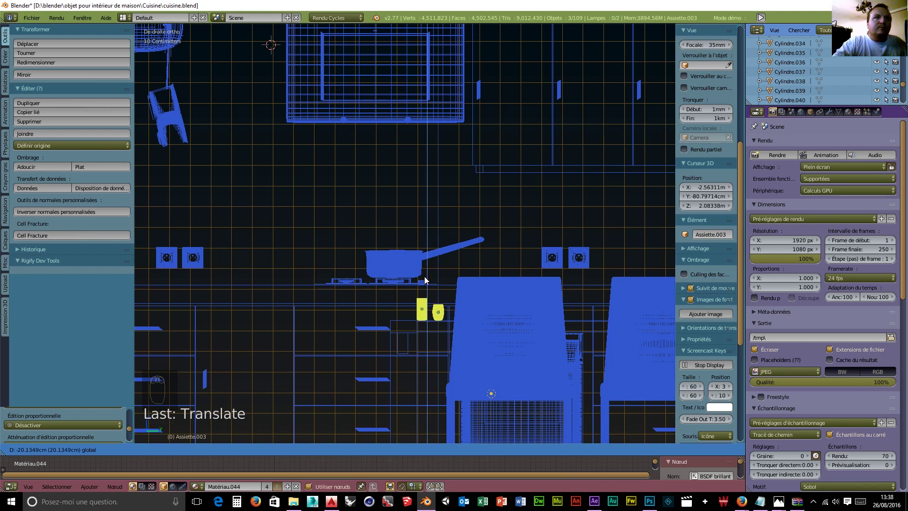
pyautogui.click(424, 280)
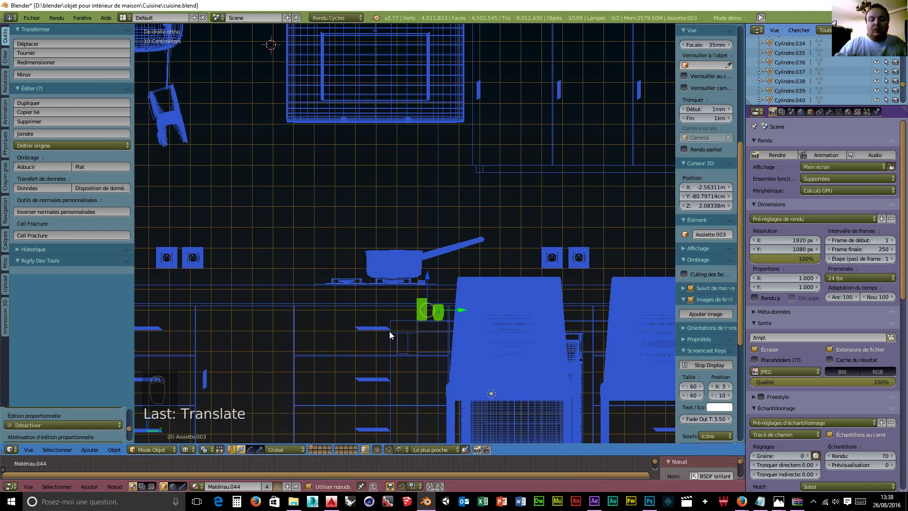
# Select the "verre d'eau" glass and, from the top view in wireframe, move it along Y and X beside the nearest plate.
pyautogui.press('KP_0')
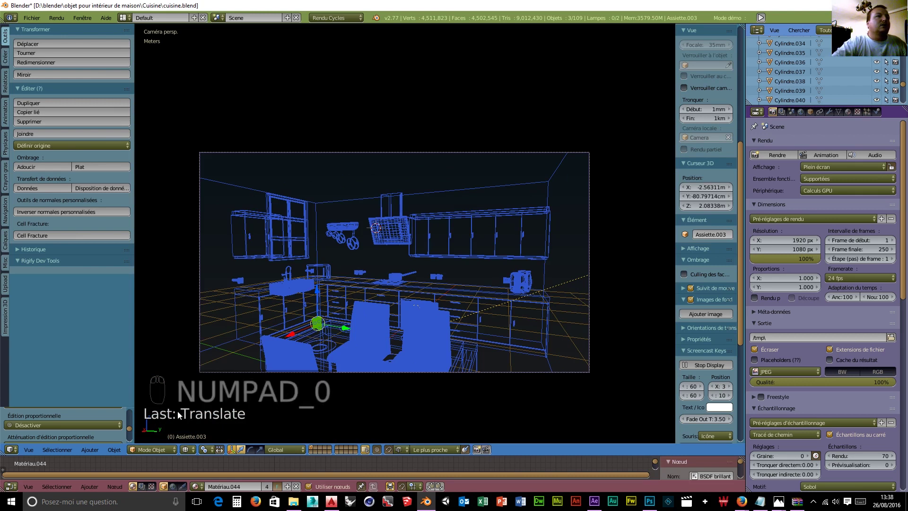
pyautogui.click(187, 450)
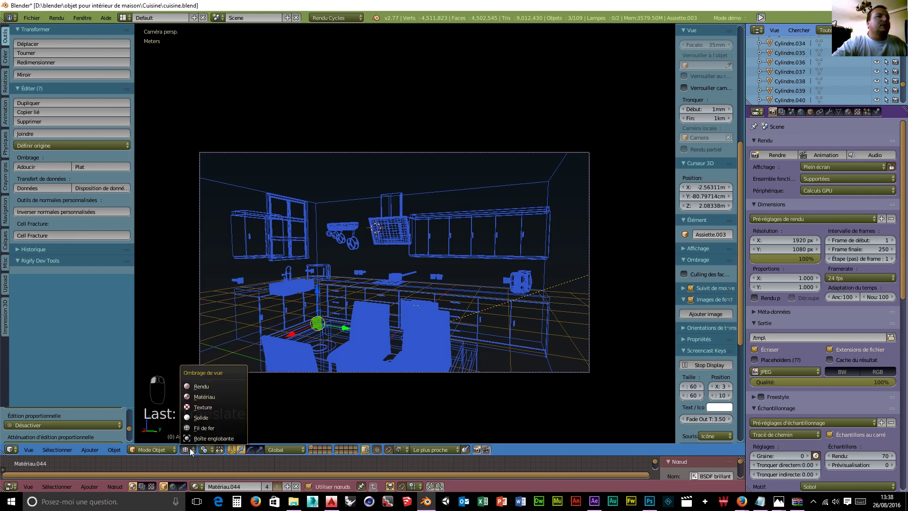
pyautogui.click(200, 419)
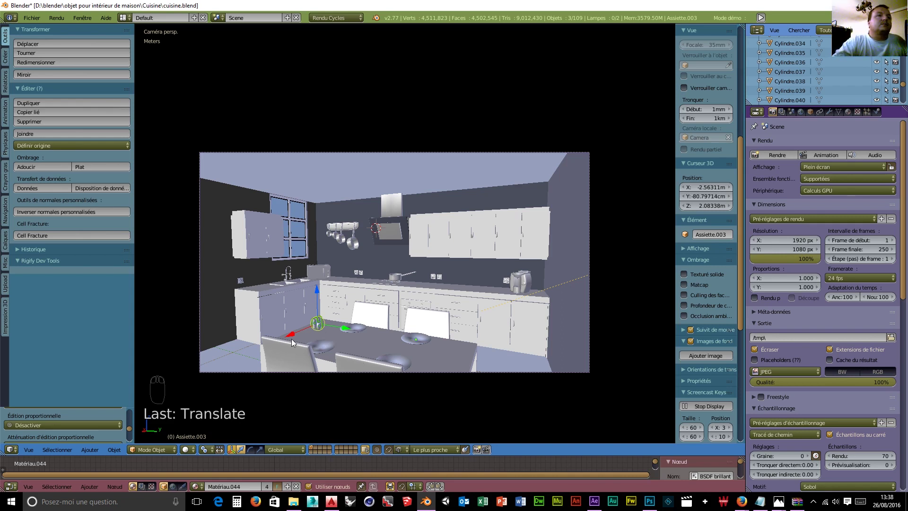
pyautogui.rightClick(320, 330)
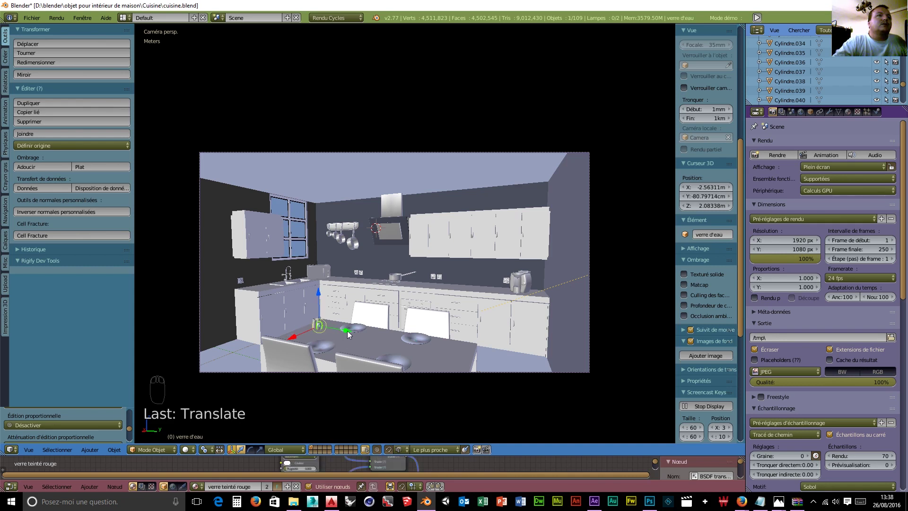
pyautogui.press('KP_7')
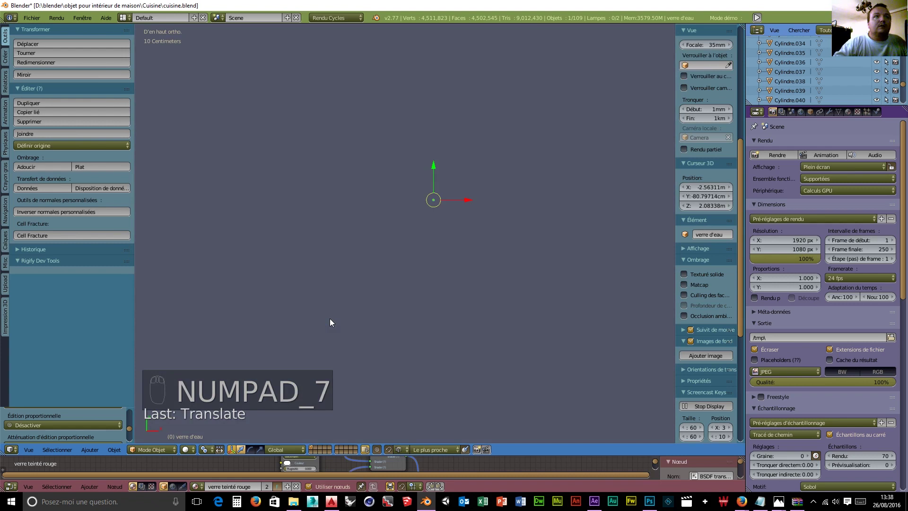
pyautogui.click(188, 449)
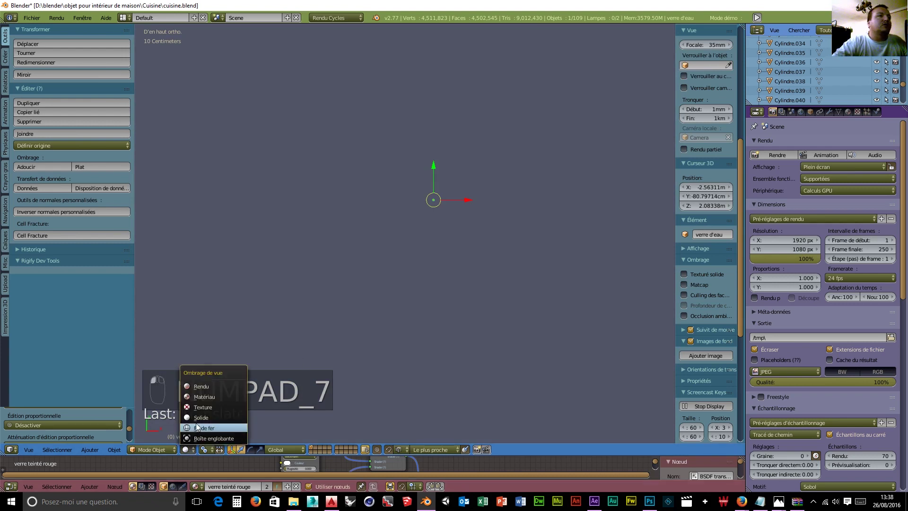
pyautogui.click(198, 427)
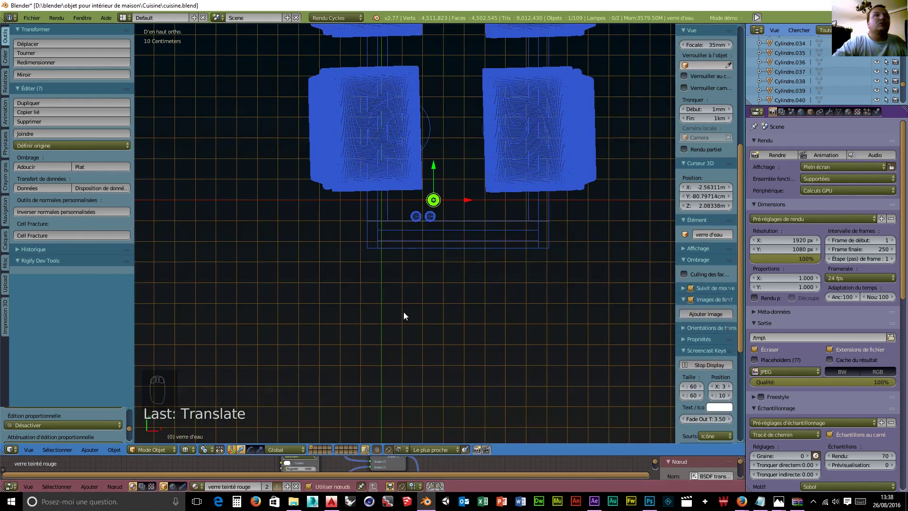
pyautogui.scroll(3, 404, 307)
pyautogui.scroll(-2, 405, 262)
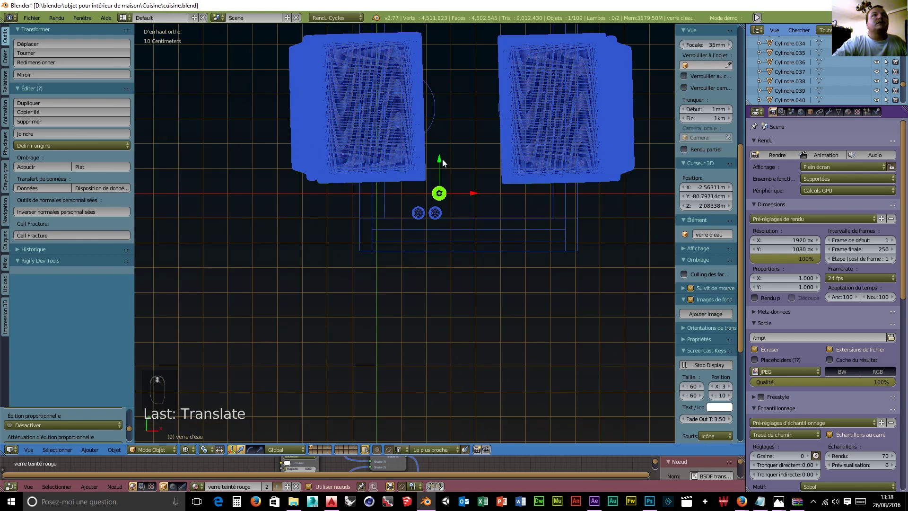
pyautogui.moveTo(440, 164); pyautogui.dragTo(442, 78)
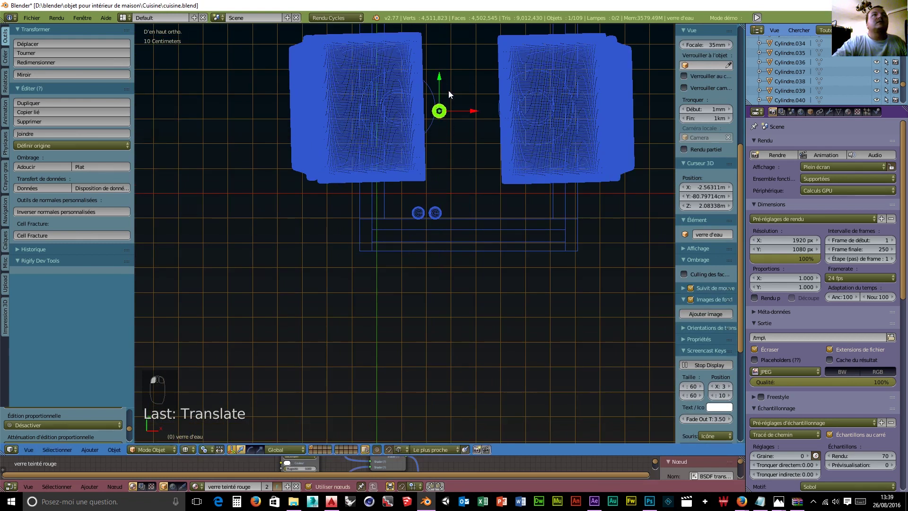
pyautogui.moveTo(469, 113); pyautogui.dragTo(472, 113)
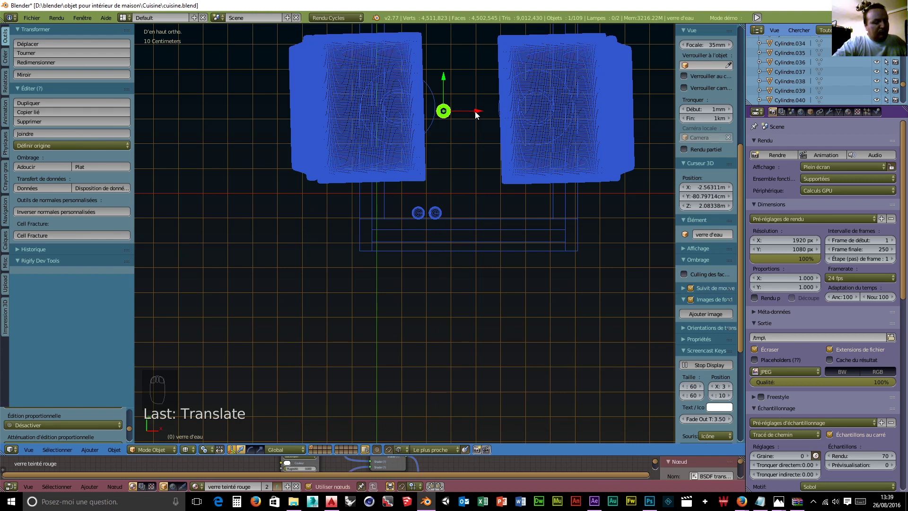
# Duplicate the water glass about 19 cm along the X axis toward the plate on the opposite side of the table.
pyautogui.hotkey('shift', 'd')
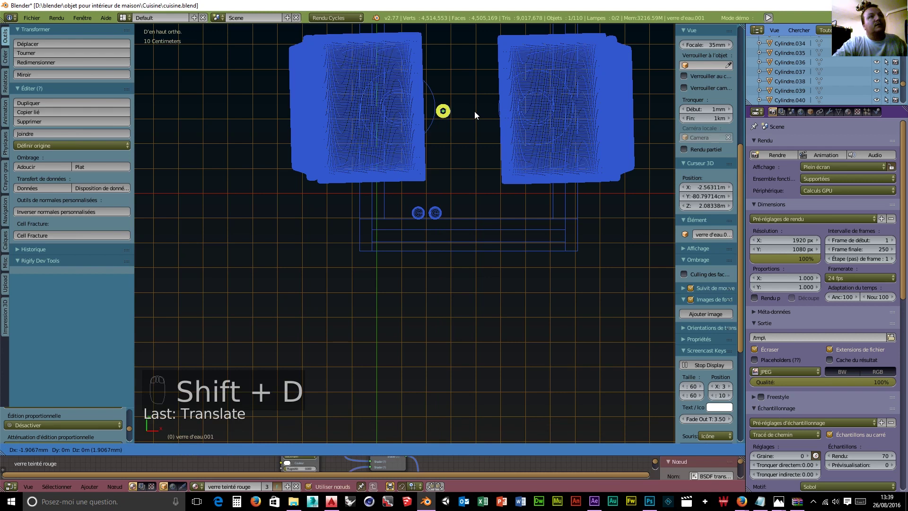
pyautogui.press('x')
pyautogui.click(521, 114)
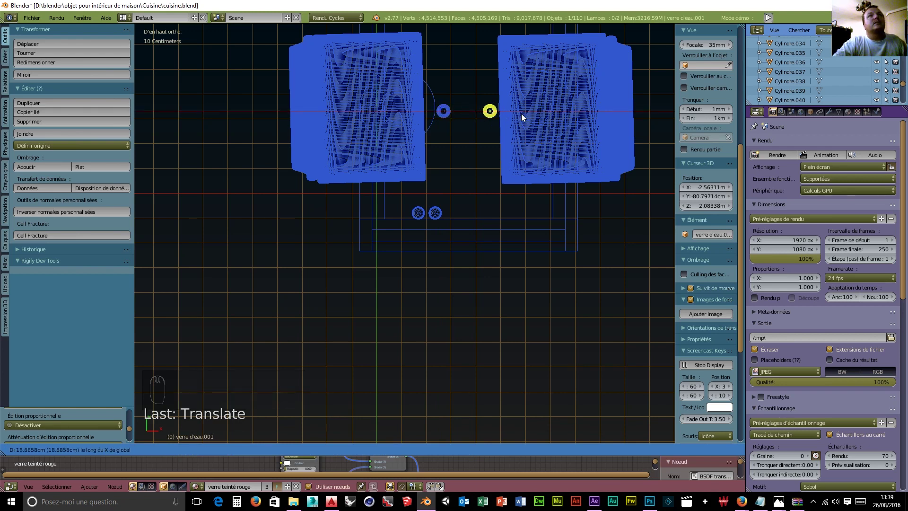
# Move the red and the blue striped fruit juice glasses together along the positive Y axis to the other chair pair.
pyautogui.click(418, 213)
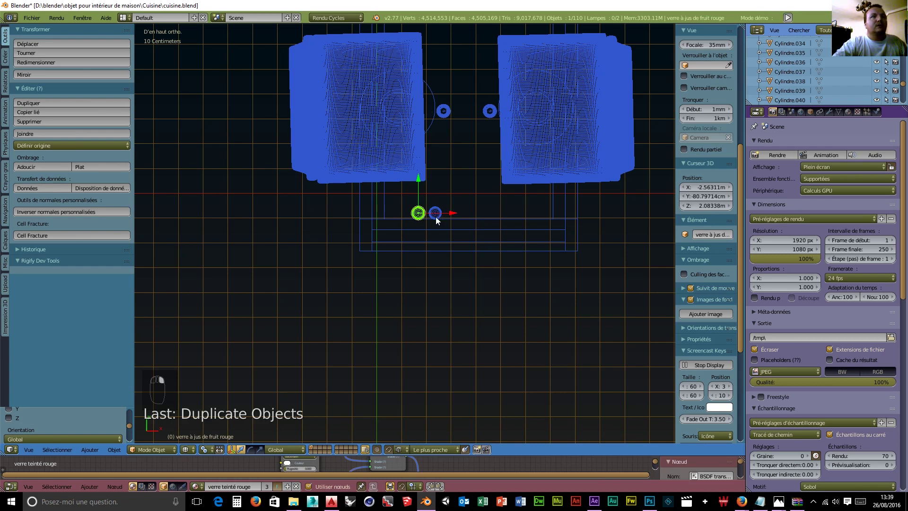
pyautogui.keyDown('shift'); pyautogui.click(435, 214); pyautogui.keyUp('shift')
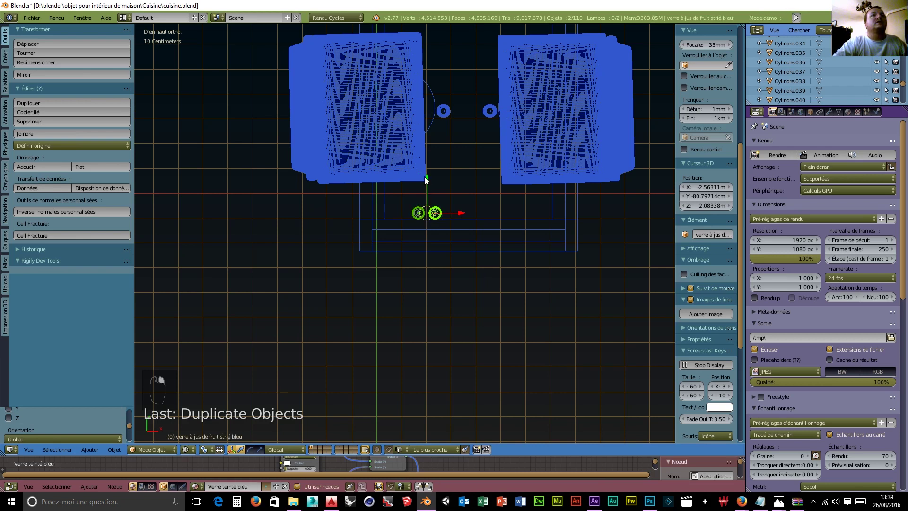
pyautogui.click(441, 77)
pyautogui.scroll(-3, 441, 78)
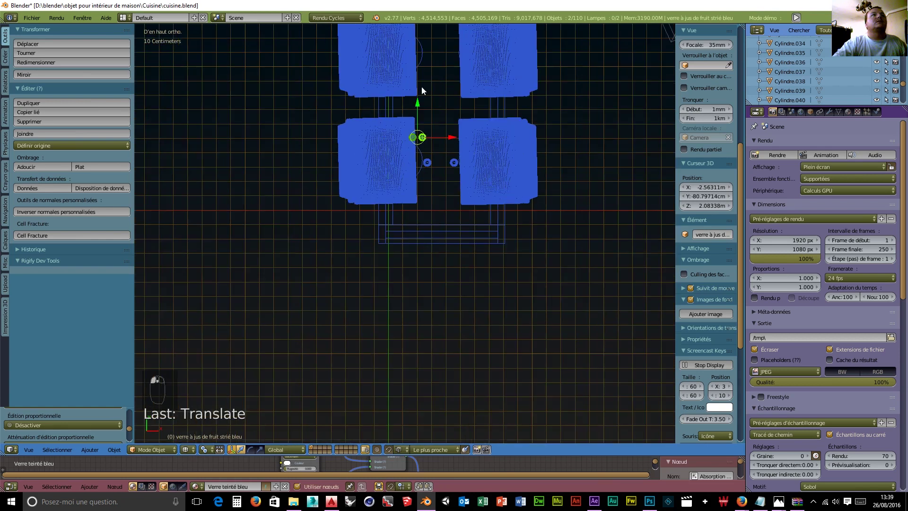
pyautogui.moveTo(416, 105); pyautogui.dragTo(418, 27)
pyautogui.click(418, 432)
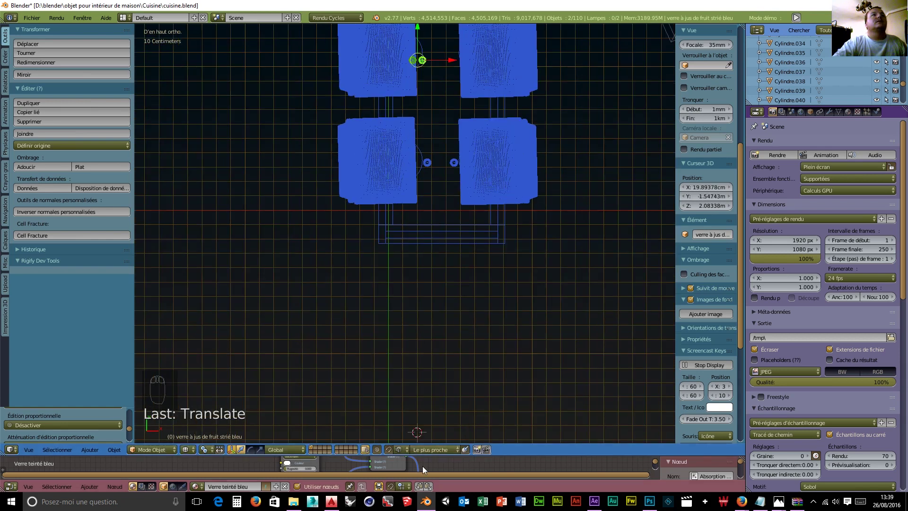
pyautogui.keyDown('shift'); pyautogui.moveTo(444, 255); pyautogui.dragTo(441, 386, button='middle'); pyautogui.keyUp('shift')
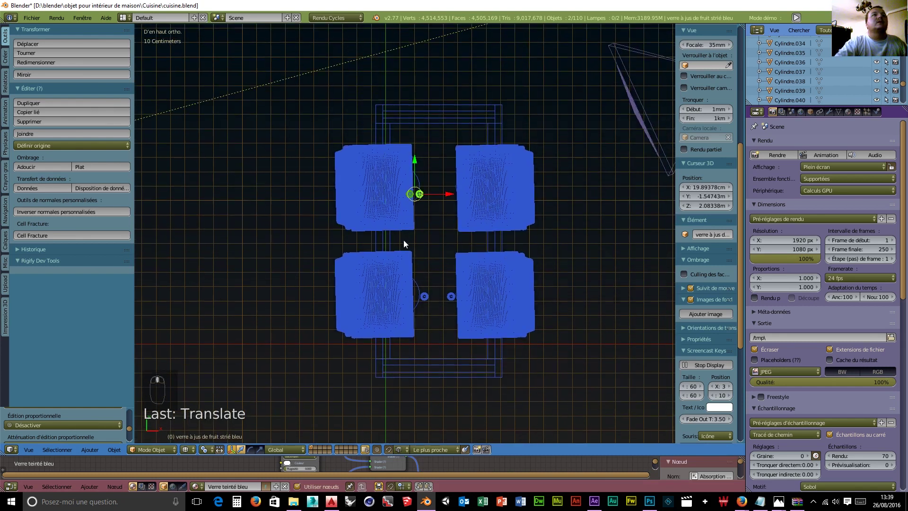
# Fine-tune the two juice glasses along Y and spread them along X, one beside each plate of that chair pair.
pyautogui.moveTo(415, 171); pyautogui.dragTo(414, 160)
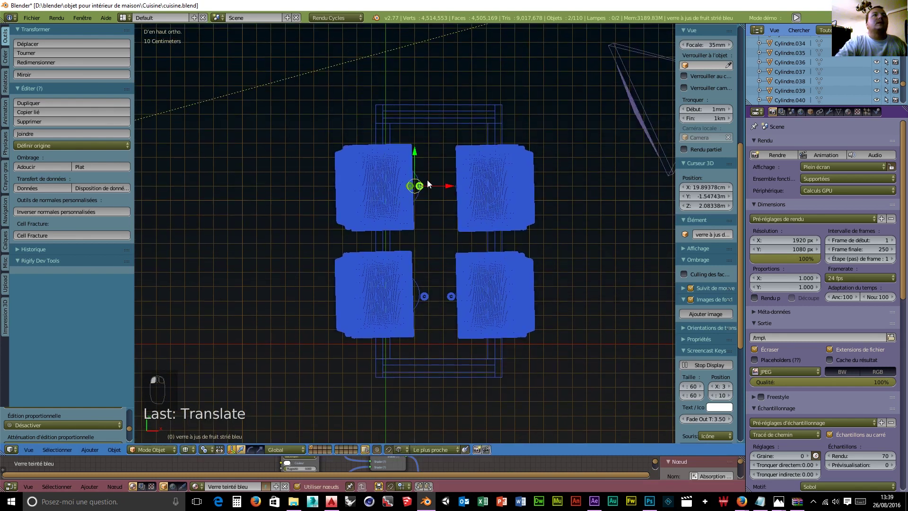
pyautogui.moveTo(446, 185); pyautogui.dragTo(483, 188)
pyautogui.rightClick(439, 188)
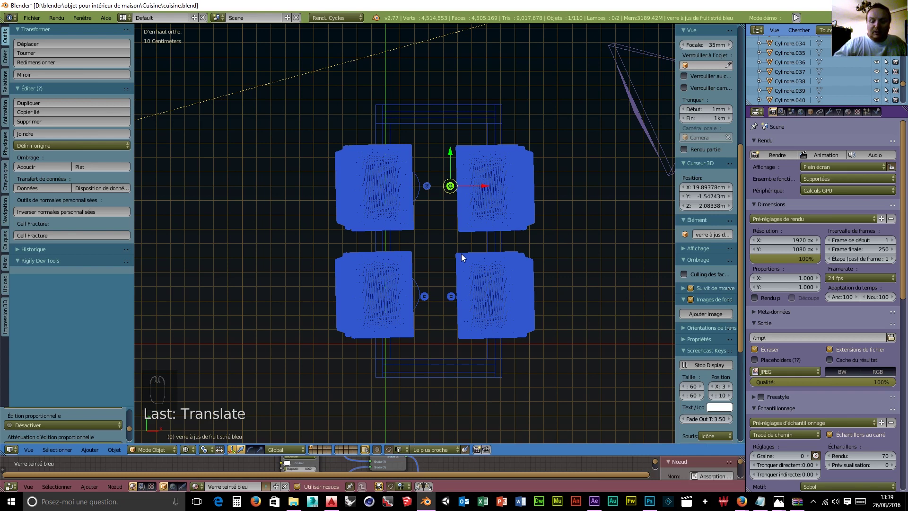
# In the camera view with solid shading, select both water glasses and scale them up to about 1.3 times.
pyautogui.press('KP_0')
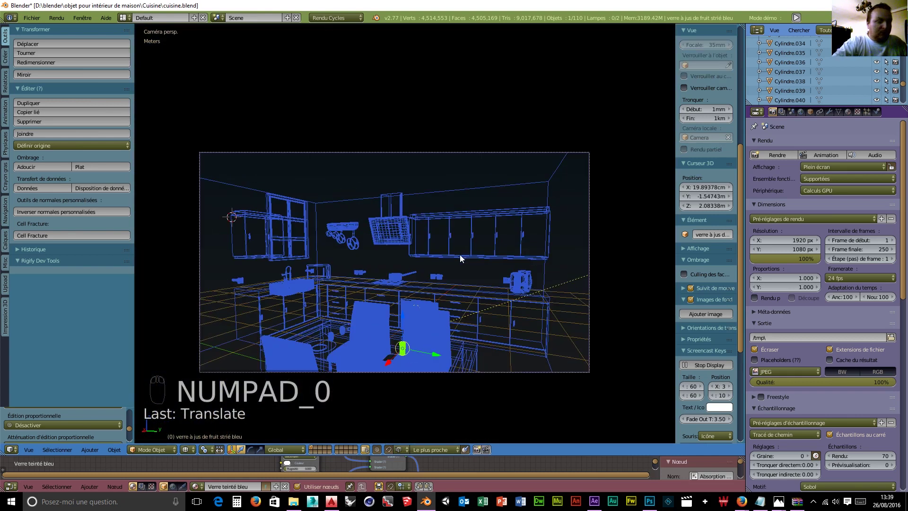
pyautogui.click(192, 449)
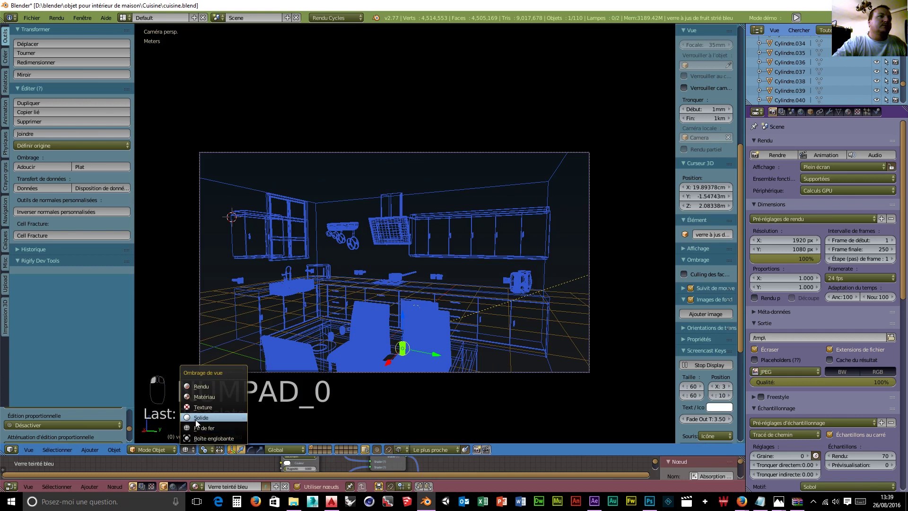
pyautogui.click(194, 419)
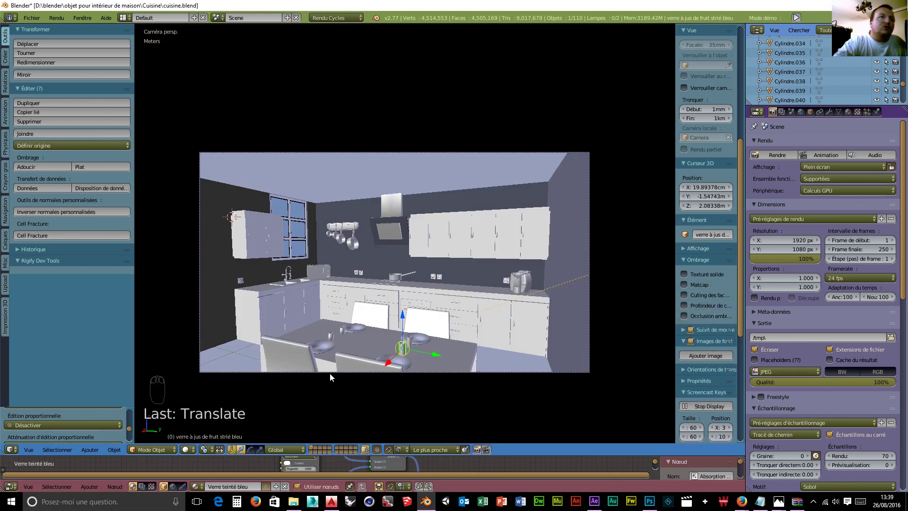
pyautogui.rightClick(333, 336)
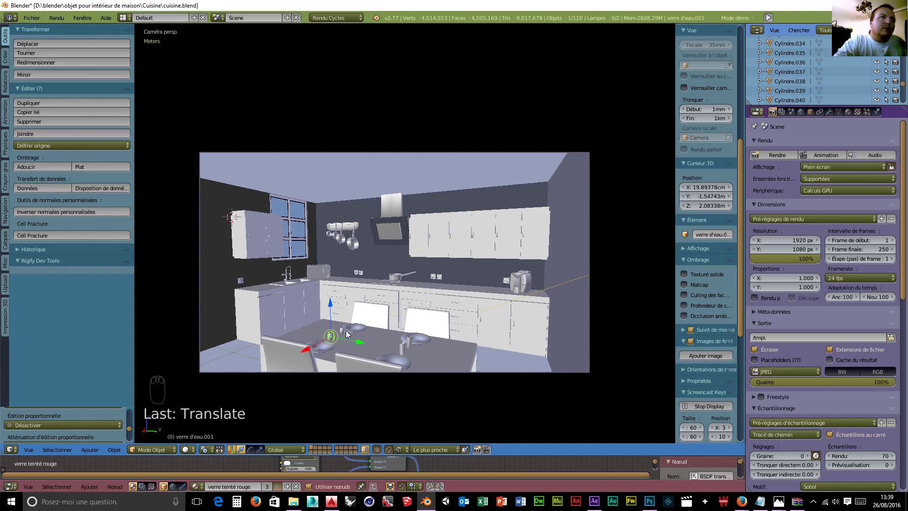
pyautogui.keyDown('shift'); pyautogui.rightClick(343, 332); pyautogui.keyUp('shift')
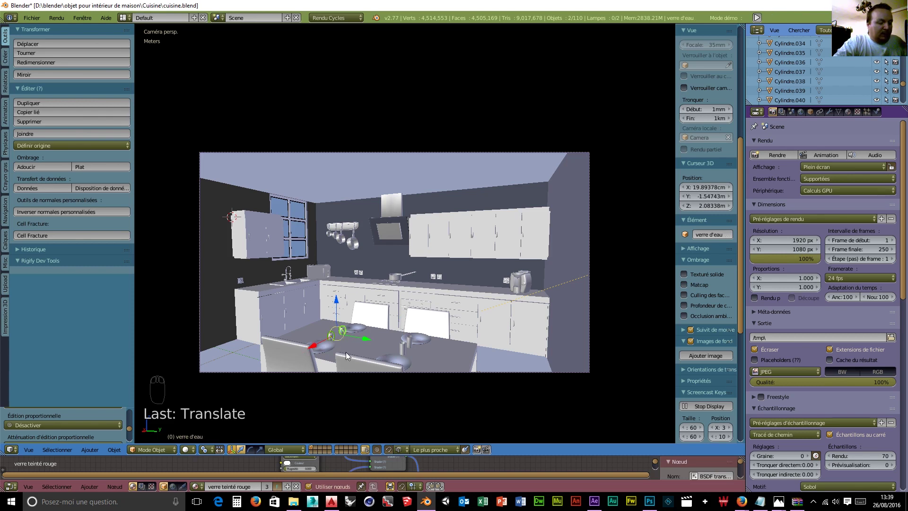
pyautogui.press('s')
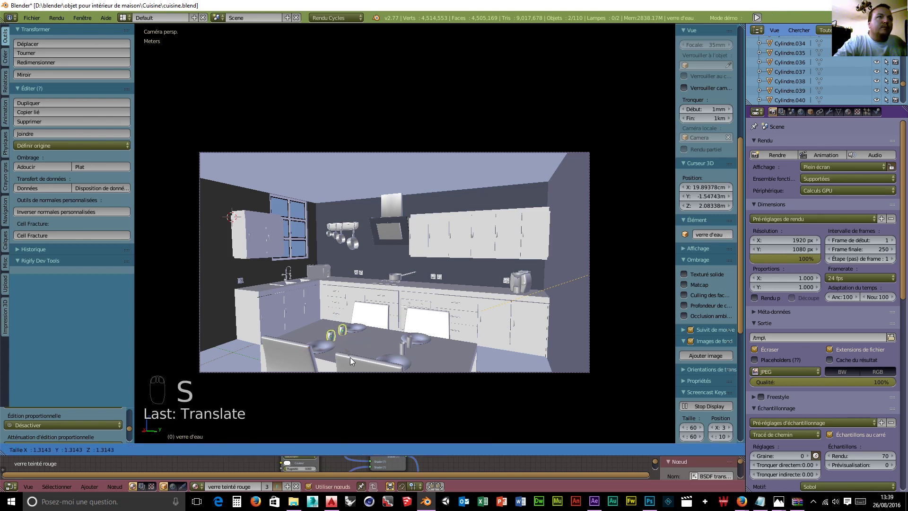
pyautogui.click(351, 359)
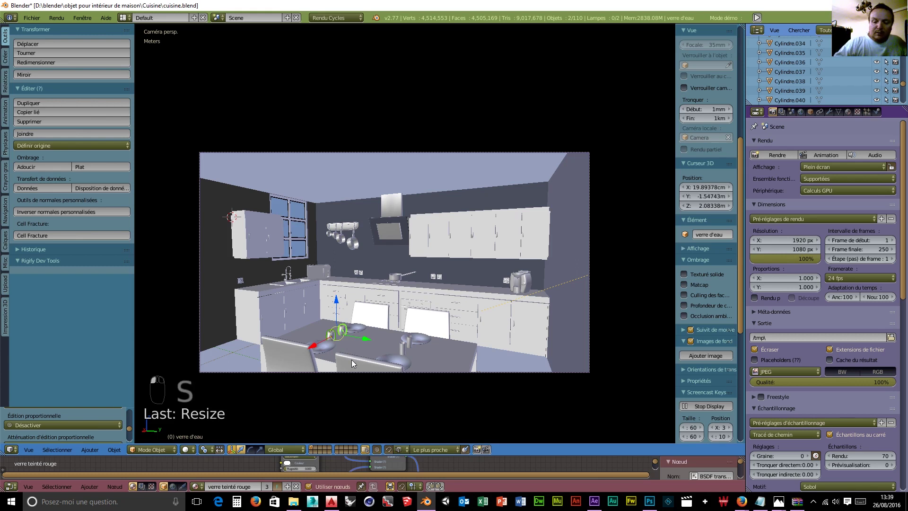
# From the front view in wireframe, raise the two enlarged water glasses along Z so their bases rest on the tabletop.
pyautogui.click(188, 449)
pyautogui.click(196, 428)
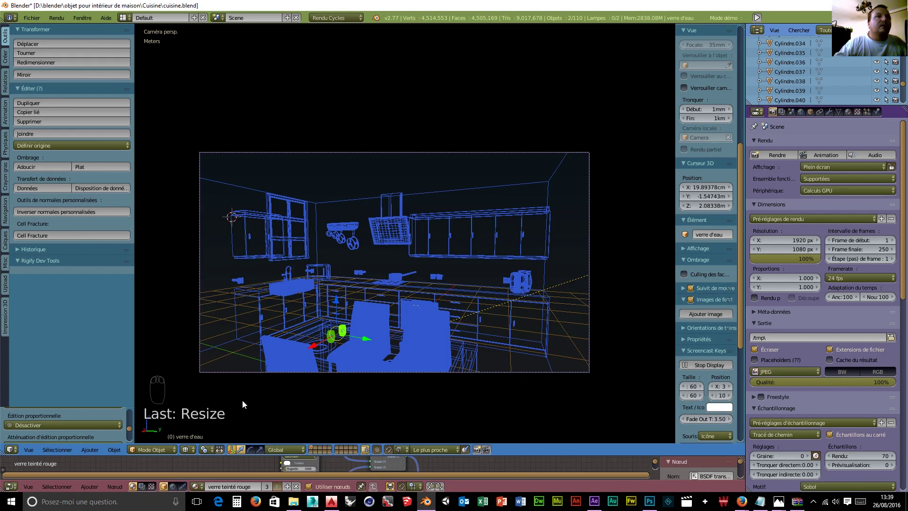
pyautogui.press('KP_1')
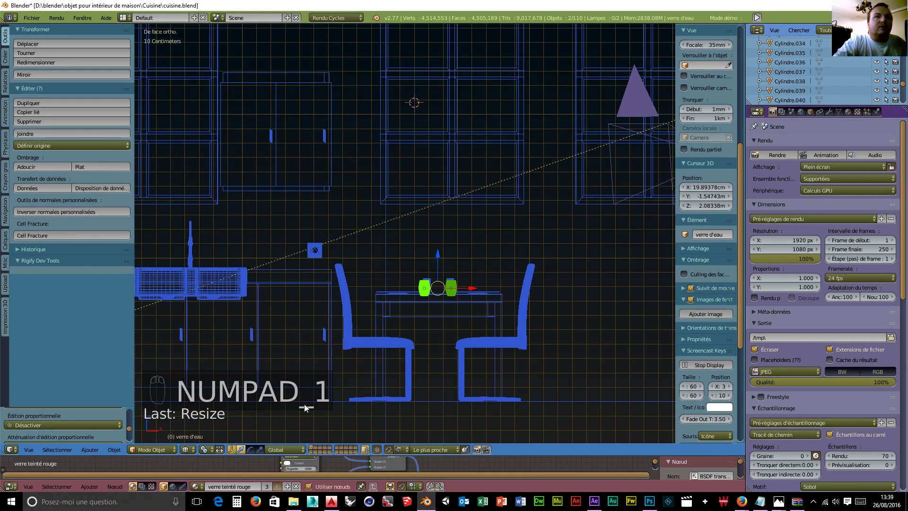
pyautogui.scroll(5, 434, 386)
pyautogui.moveTo(484, 339); pyautogui.dragTo(485, 333)
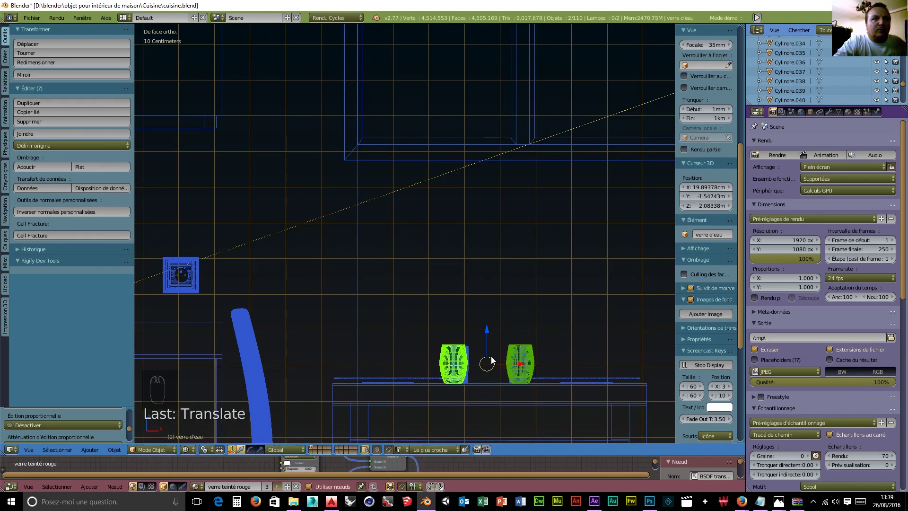
# Nudge the original water glass slightly along the positive X axis toward the table's centre.
pyautogui.rightClick(455, 370)
pyautogui.moveTo(480, 363); pyautogui.dragTo(482, 363)
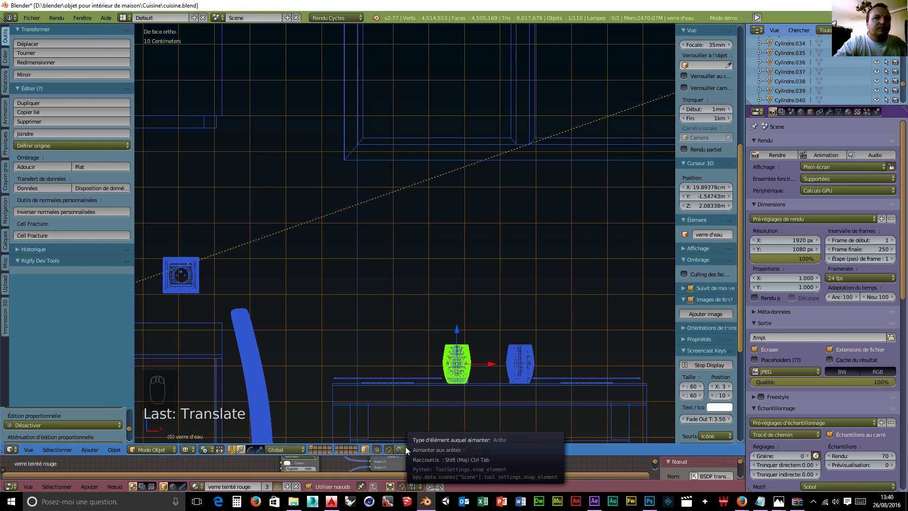
pyautogui.scroll(-1, 436, 399)
pyautogui.moveTo(436, 396); pyautogui.dragTo(345, 377, button='middle')
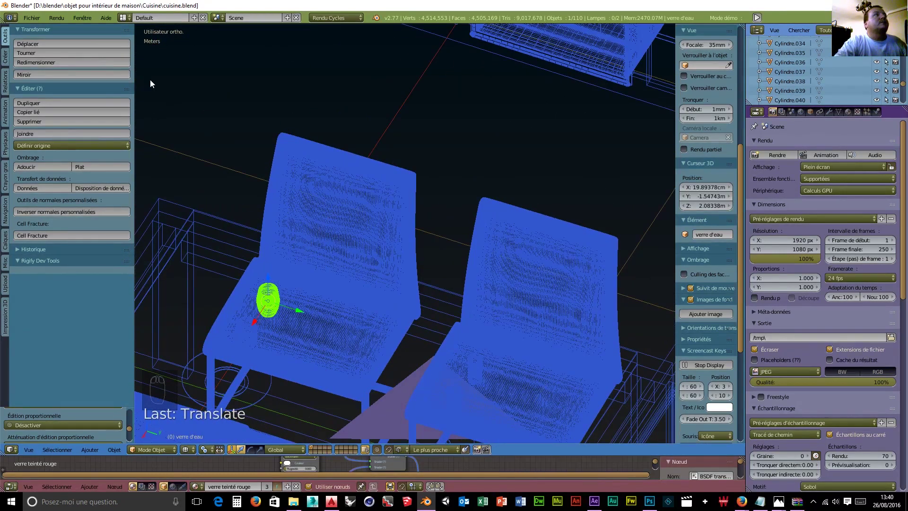
# Append the Fourchette and Cuillère objects from the Couverts.blend library file into the scene.
pyautogui.click(26, 19)
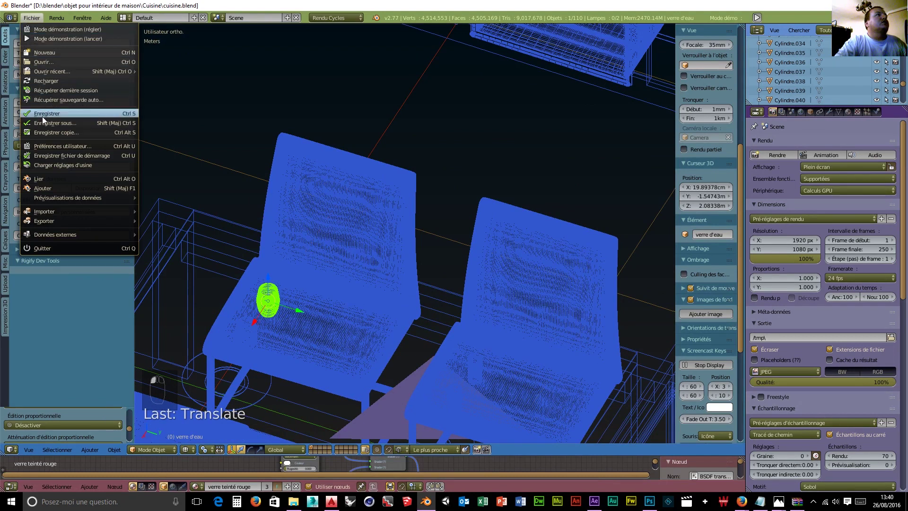
pyautogui.click(43, 188)
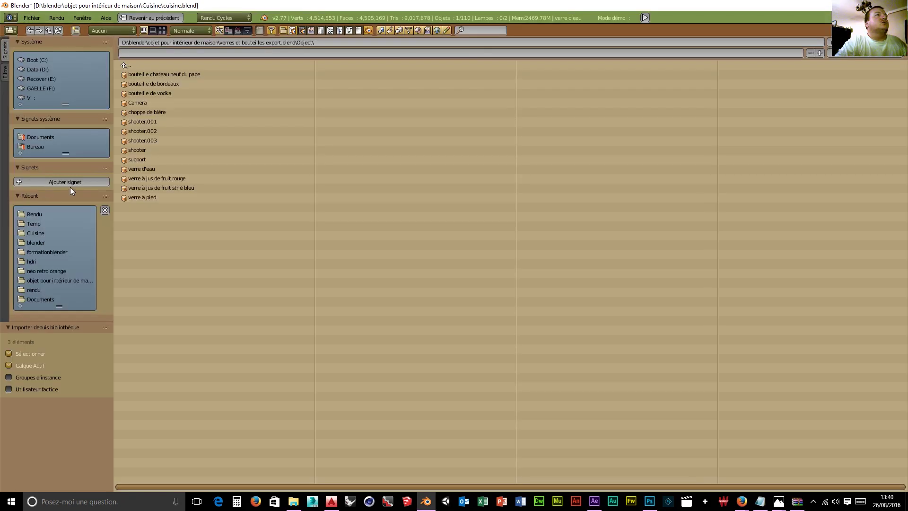
pyautogui.doubleClick(138, 73)
pyautogui.click(133, 66)
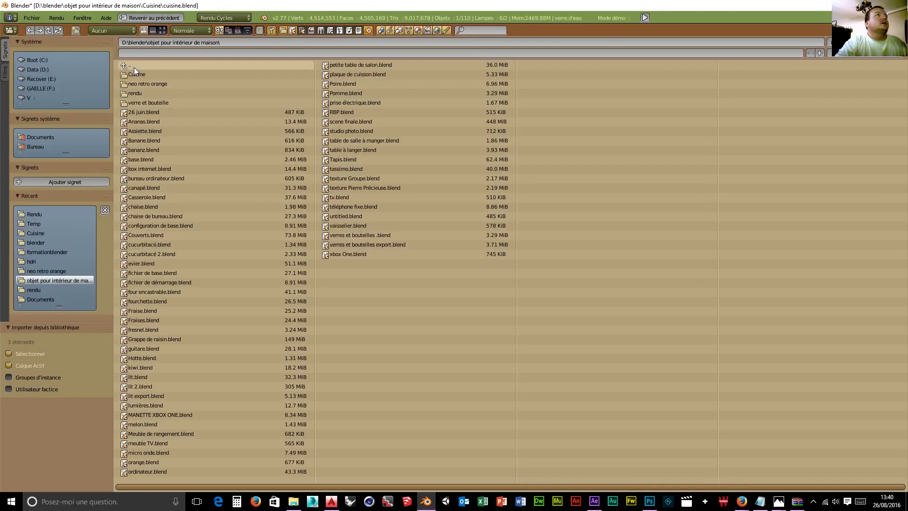
pyautogui.doubleClick(146, 235)
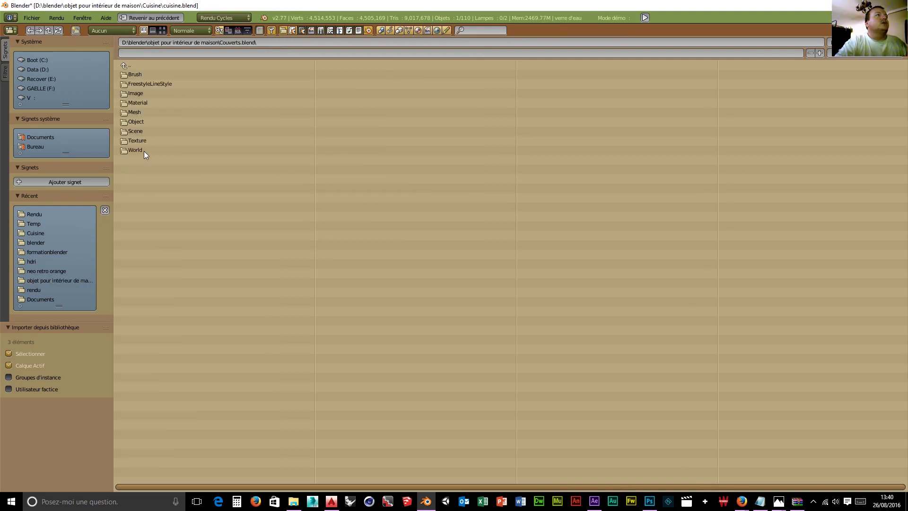
pyautogui.doubleClick(135, 122)
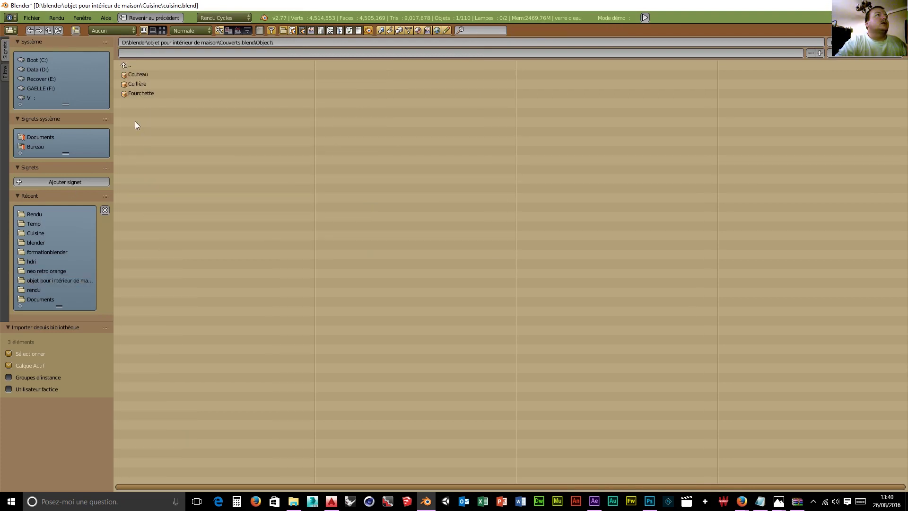
pyautogui.click(144, 94)
pyautogui.keyDown('shift'); pyautogui.click(143, 84); pyautogui.keyUp('shift')
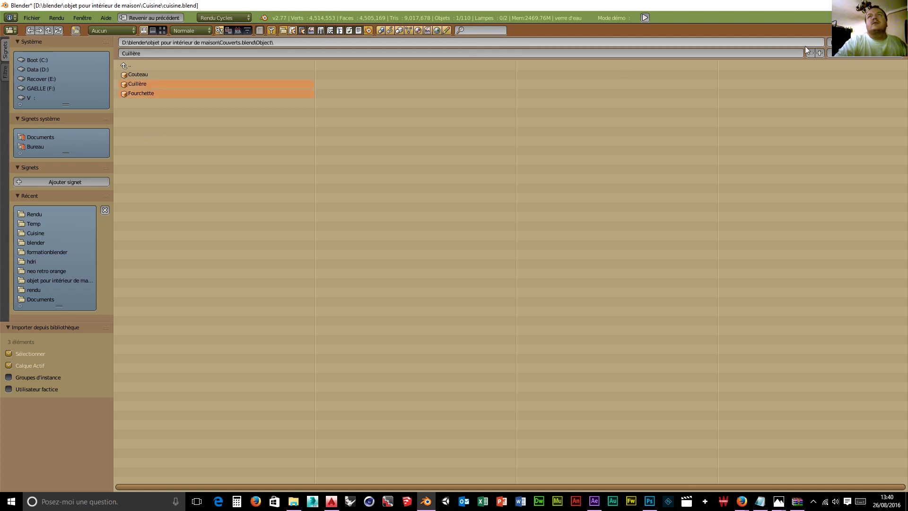
pyautogui.press('Return')
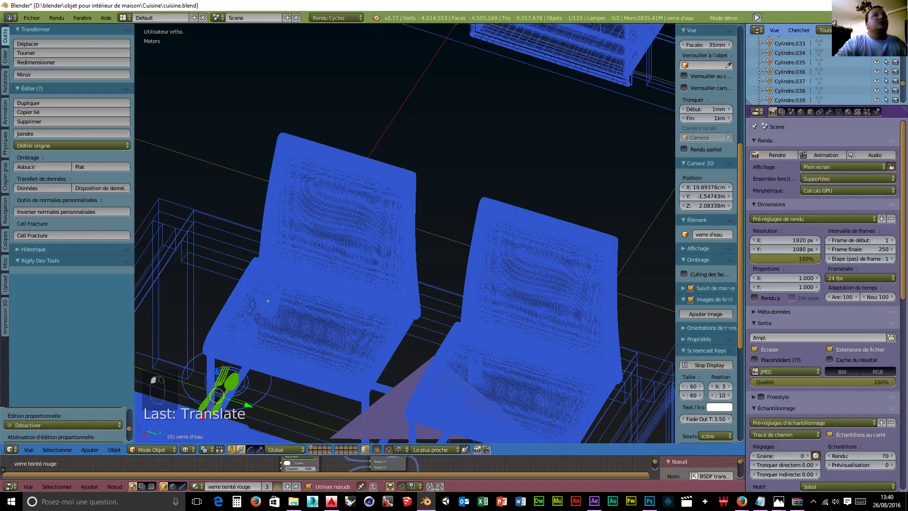
# From the front view, raise the appended fork and spoon along Z so they rest on the tabletop.
pyautogui.moveTo(365, 327); pyautogui.dragTo(414, 294, button='middle')
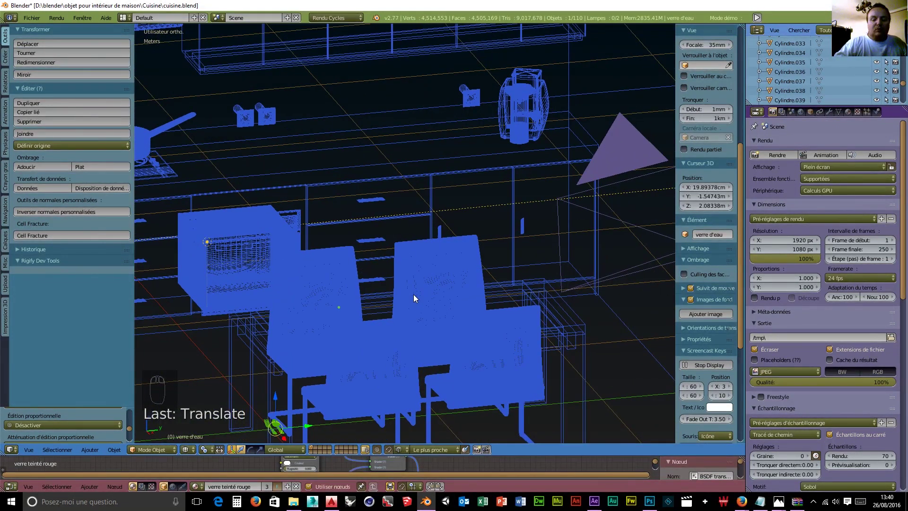
pyautogui.press('KP_1')
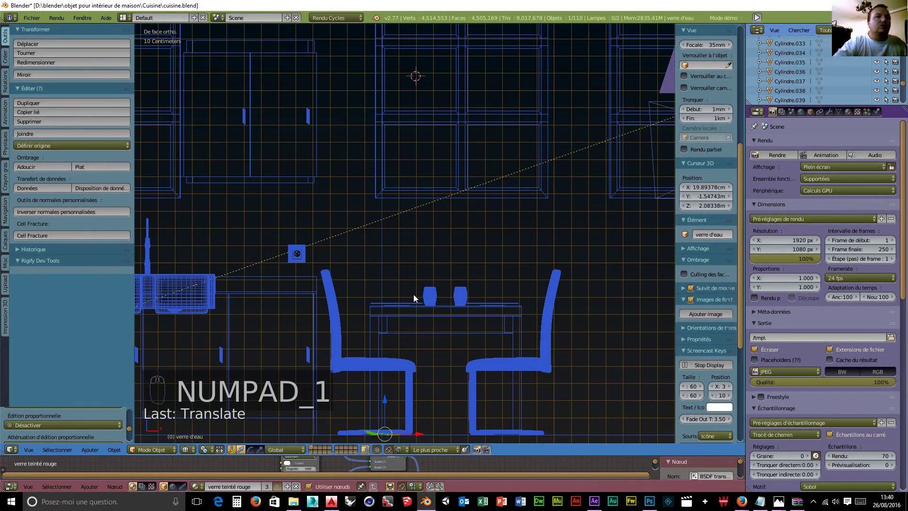
pyautogui.moveTo(385, 401); pyautogui.dragTo(382, 268)
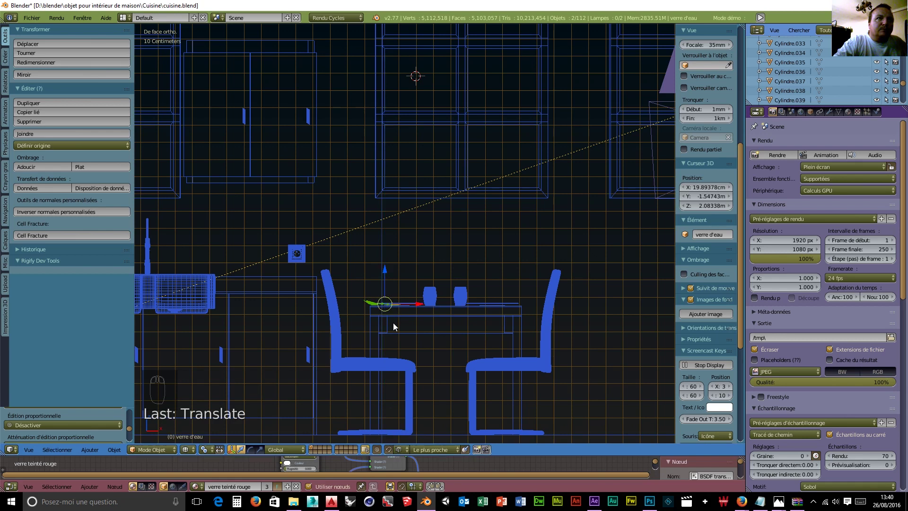
pyautogui.scroll(6, 395, 324)
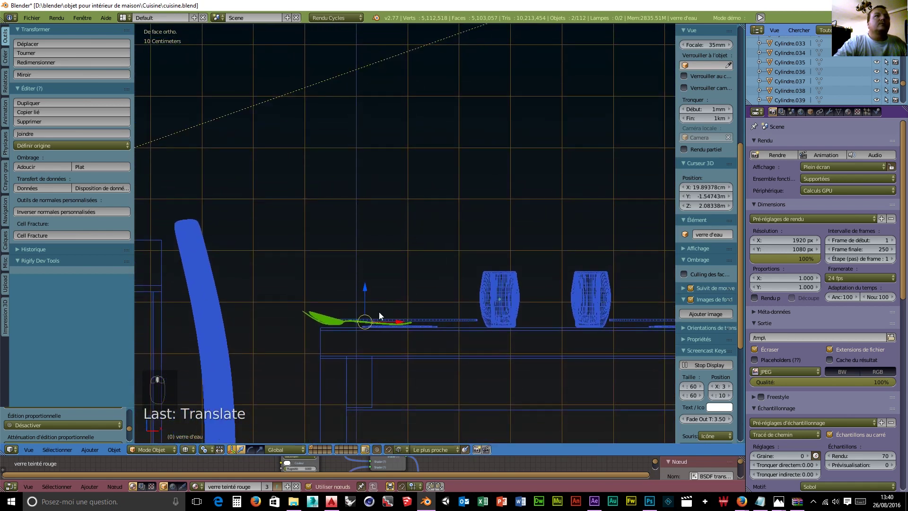
pyautogui.scroll(2, 379, 311)
pyautogui.moveTo(348, 325); pyautogui.dragTo(347, 329)
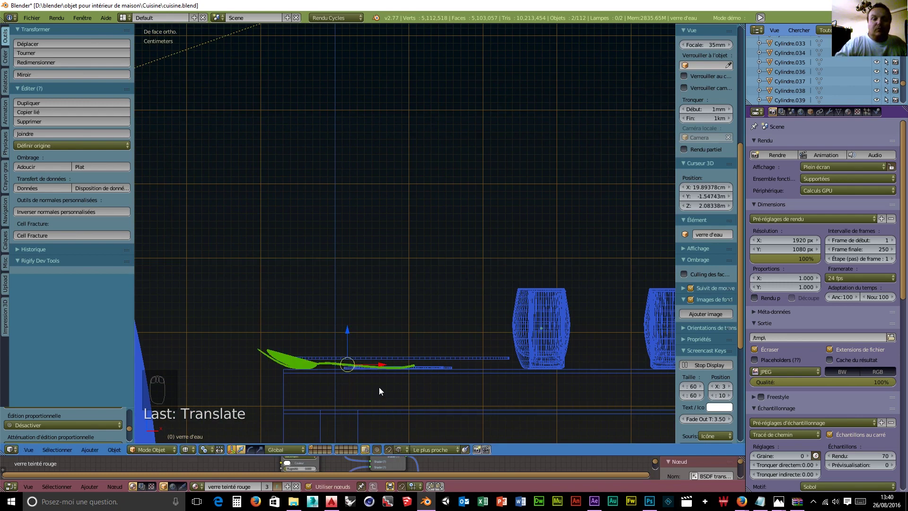
# From the top view, select only the fork and move it along positive X to the table's opposite long side.
pyautogui.press('KP_7')
pyautogui.scroll(-5, 442, 290)
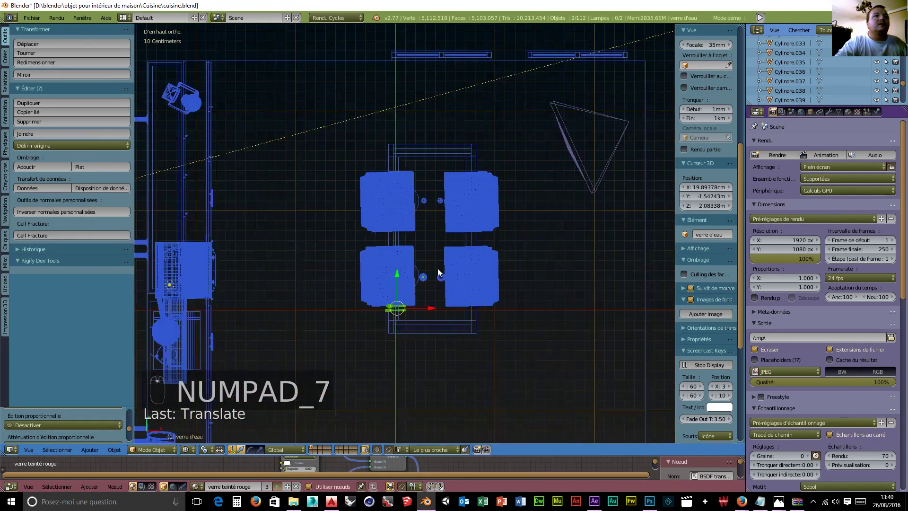
pyautogui.scroll(2, 437, 285)
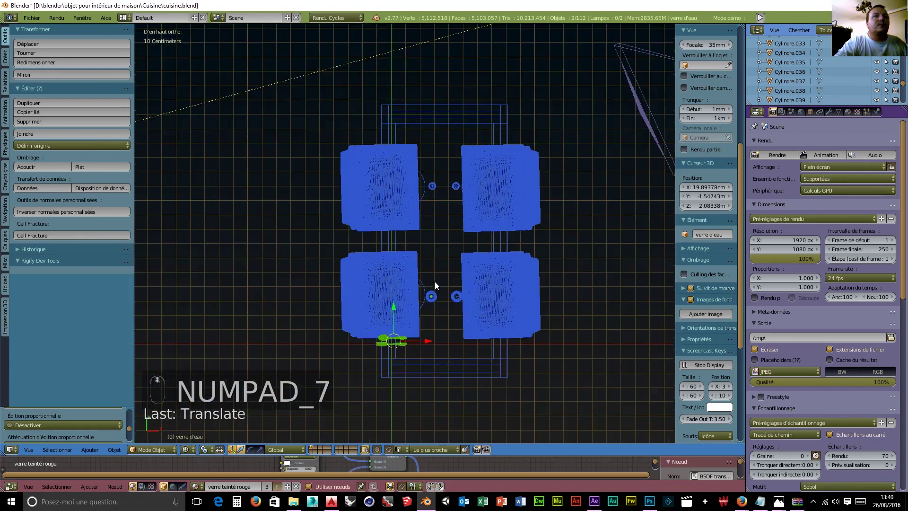
pyautogui.rightClick(401, 345)
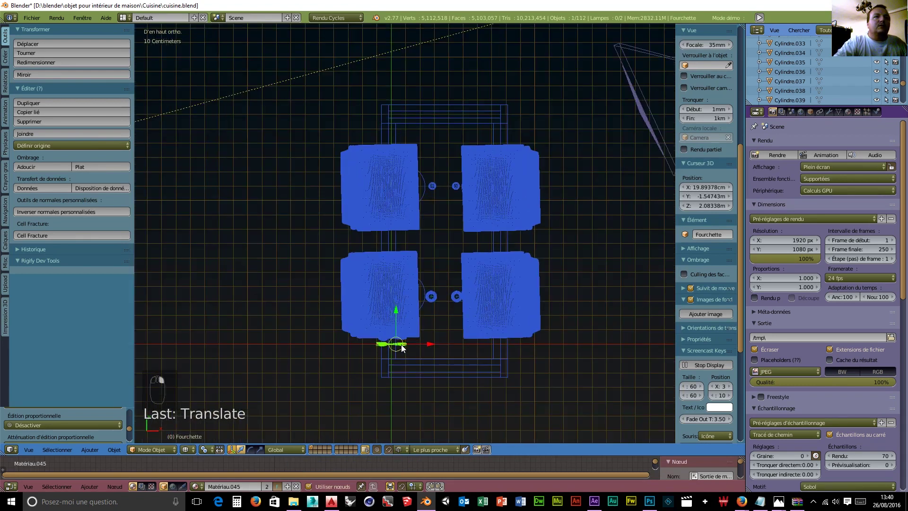
pyautogui.press('g')
pyautogui.press('x')
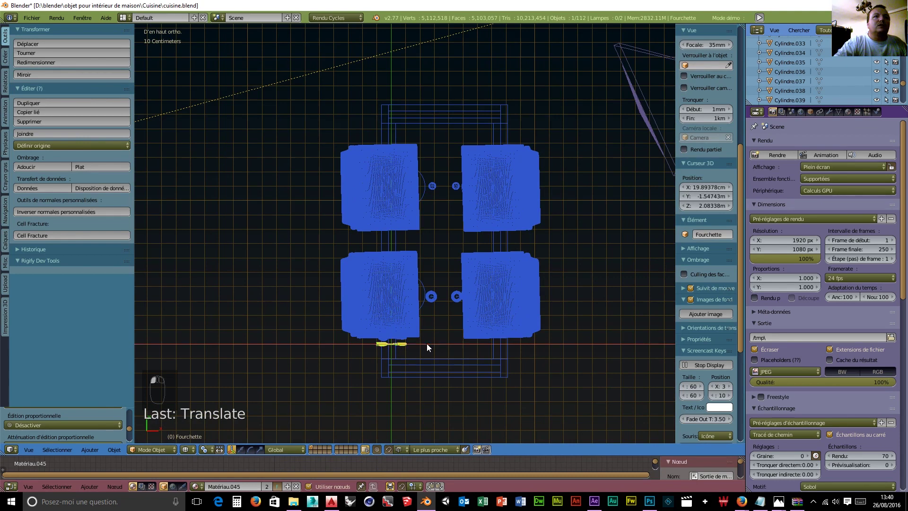
pyautogui.click(513, 344)
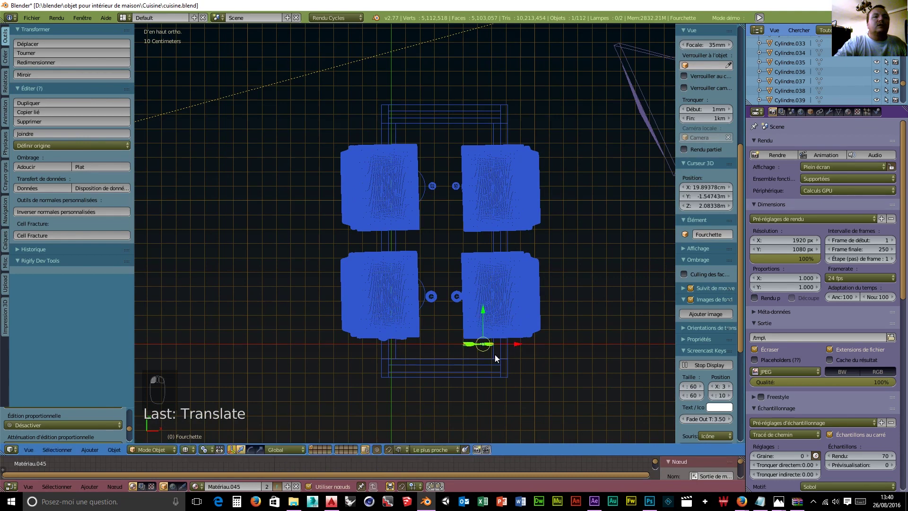
# Hide all four chairs so the plates and cutlery on the table are unobstructed.
pyautogui.rightClick(534, 308)
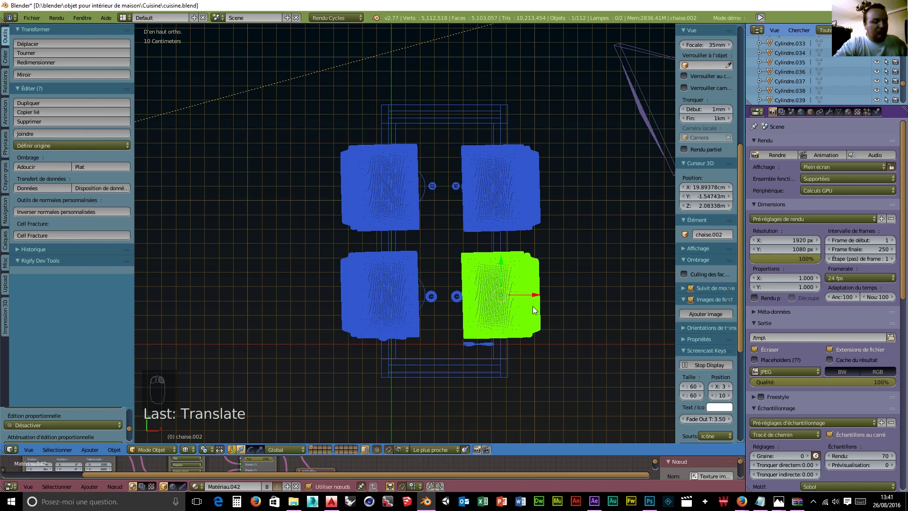
pyautogui.press('h')
pyautogui.press('h')
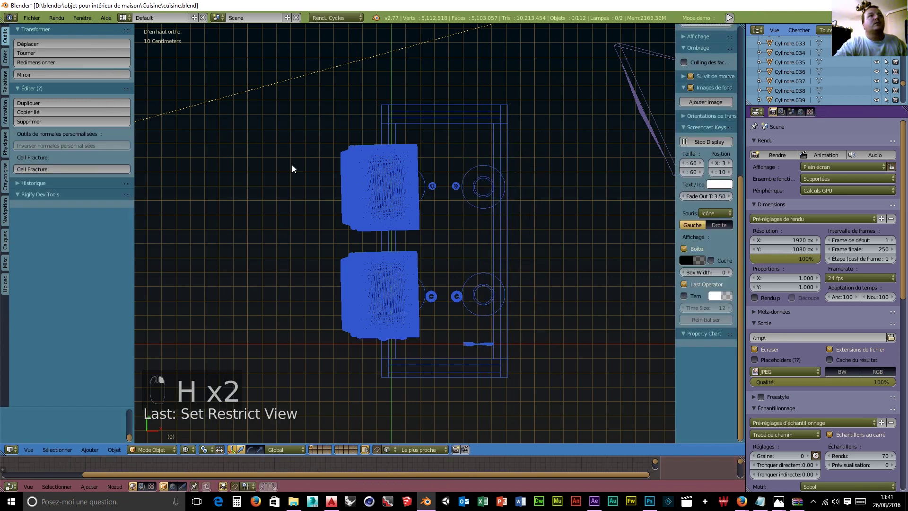
pyautogui.press('h')
pyautogui.rightClick(364, 293)
pyautogui.press('h')
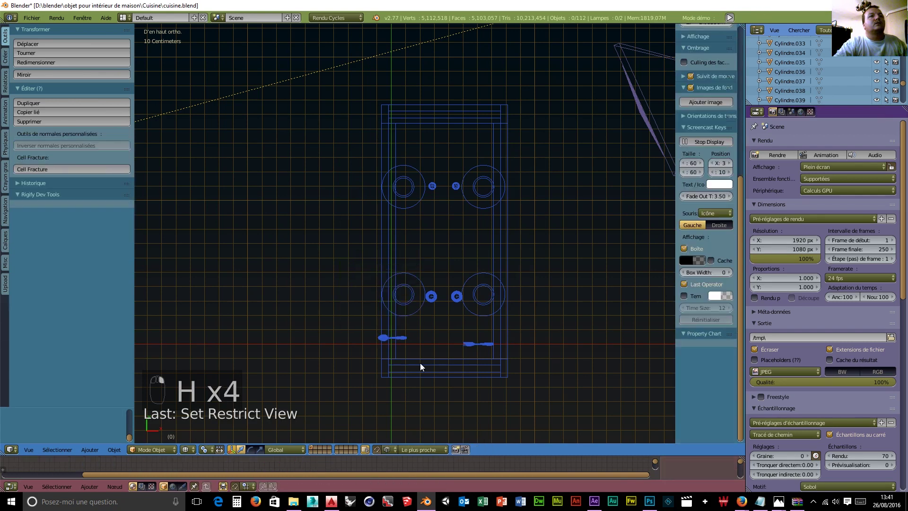
# Move the fork along Y and X until it lies just beside the nearest plate on the positive X side.
pyautogui.rightClick(473, 345)
pyautogui.moveTo(482, 316); pyautogui.dragTo(481, 229)
pyautogui.moveTo(504, 268); pyautogui.dragTo(516, 266)
pyautogui.moveTo(490, 237); pyautogui.dragTo(489, 239)
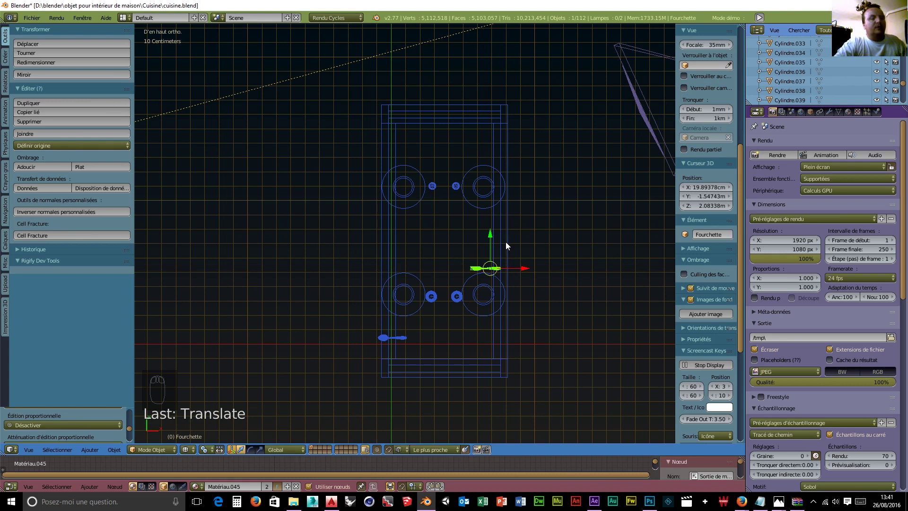
# Duplicate the fork along positive Y to the same spot beside the other plate on that table side.
pyautogui.hotkey('shift', 'd')
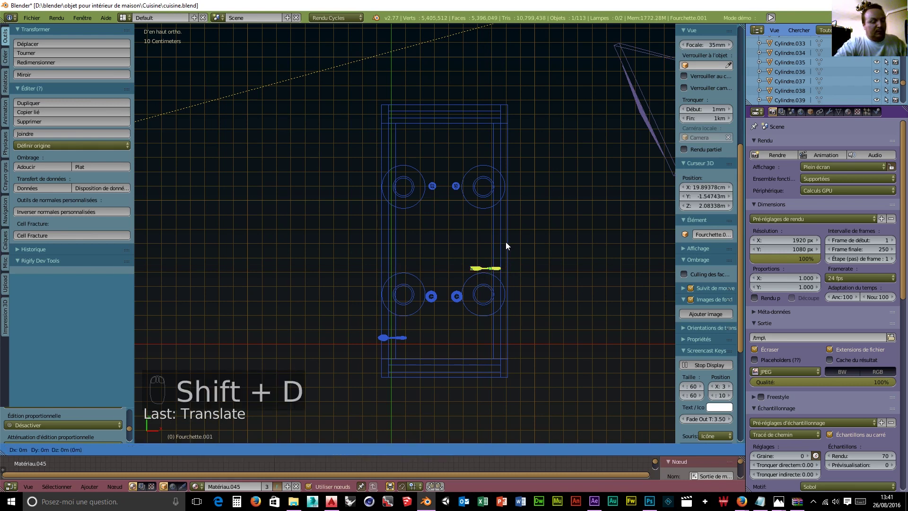
pyautogui.press('y')
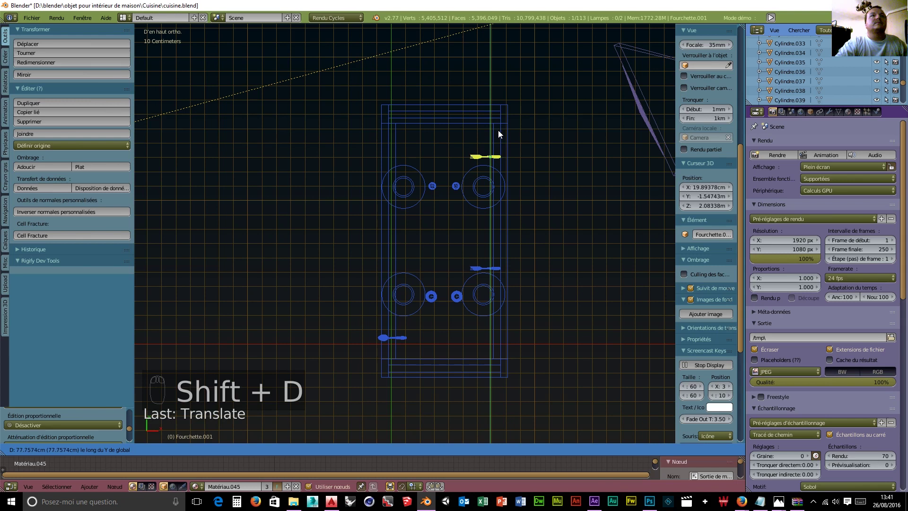
pyautogui.click(498, 136)
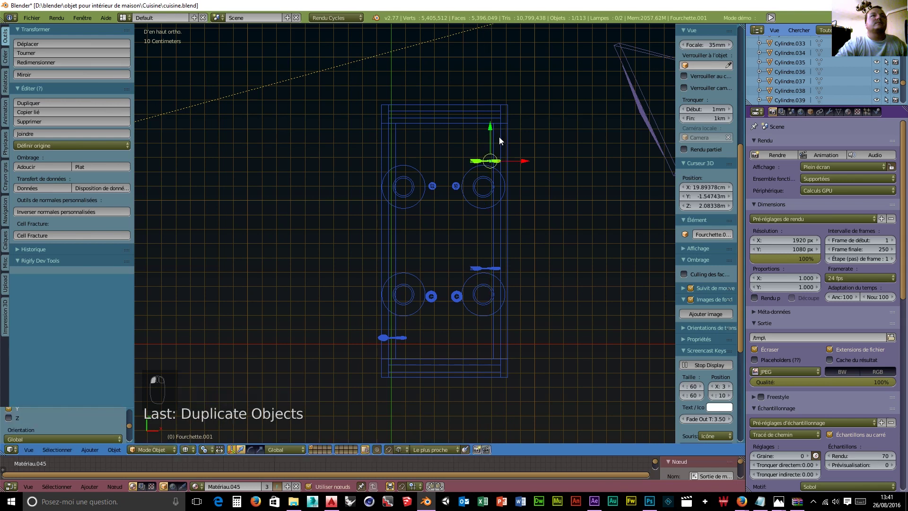
# Select both forks and duplicate them along negative X to the two plates on the opposite side.
pyautogui.keyDown('shift'); pyautogui.rightClick(487, 268); pyautogui.keyUp('shift')
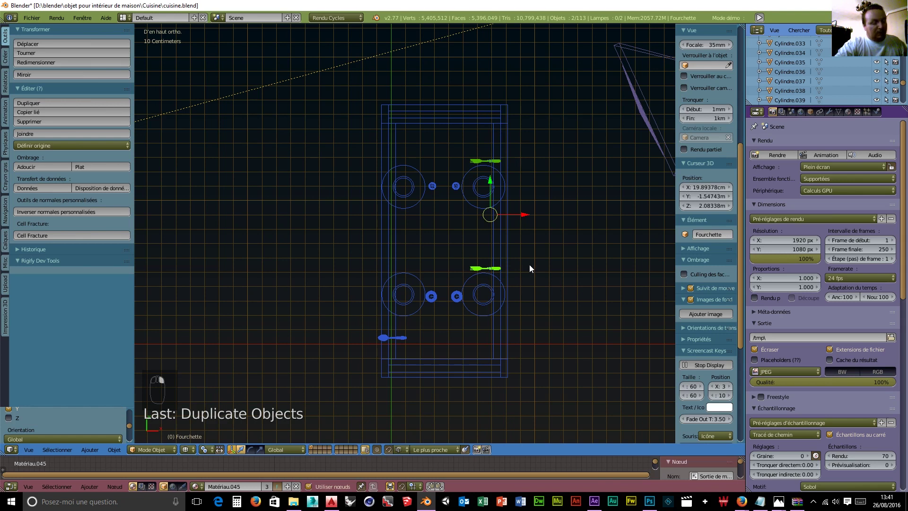
pyautogui.hotkey('shift', 'd')
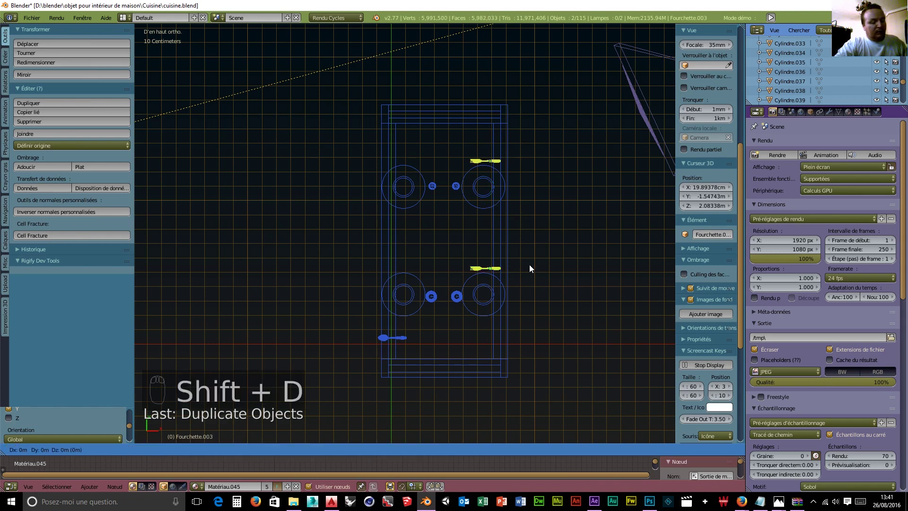
pyautogui.press('x')
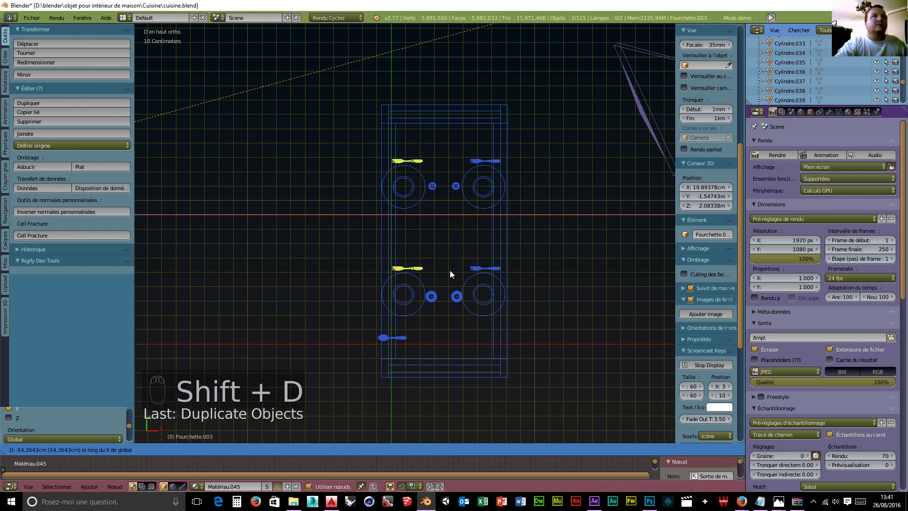
pyautogui.click(450, 270)
# Rotate the two duplicated forks 180° and shift them to the negative Y side of their plates, aligned along X.
pyautogui.write('r')
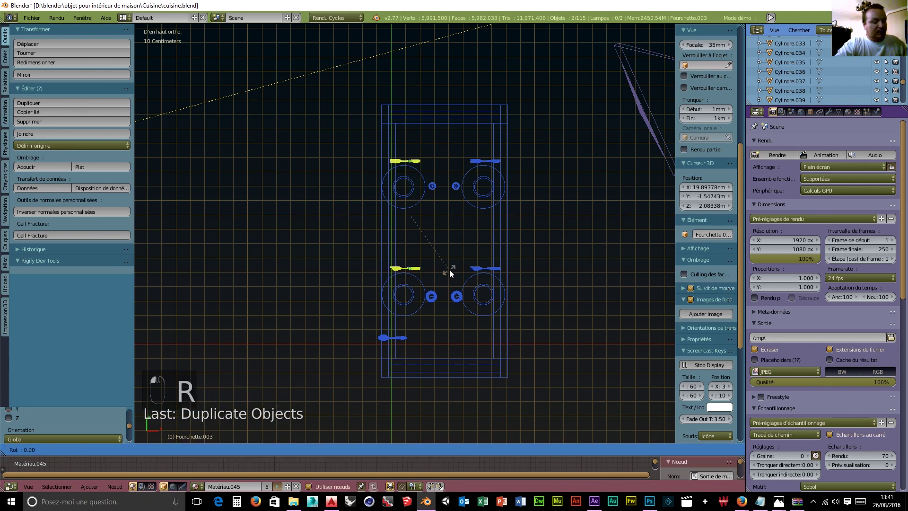
pyautogui.write('180')
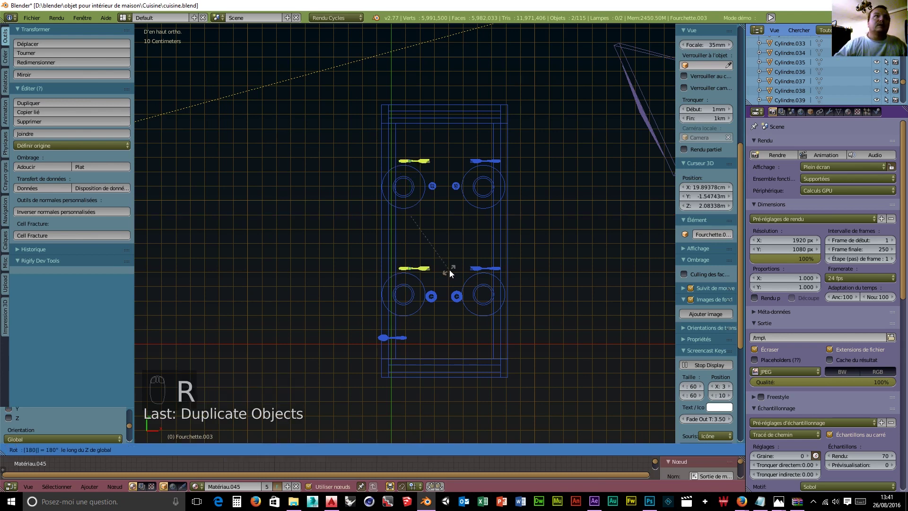
pyautogui.click(449, 274)
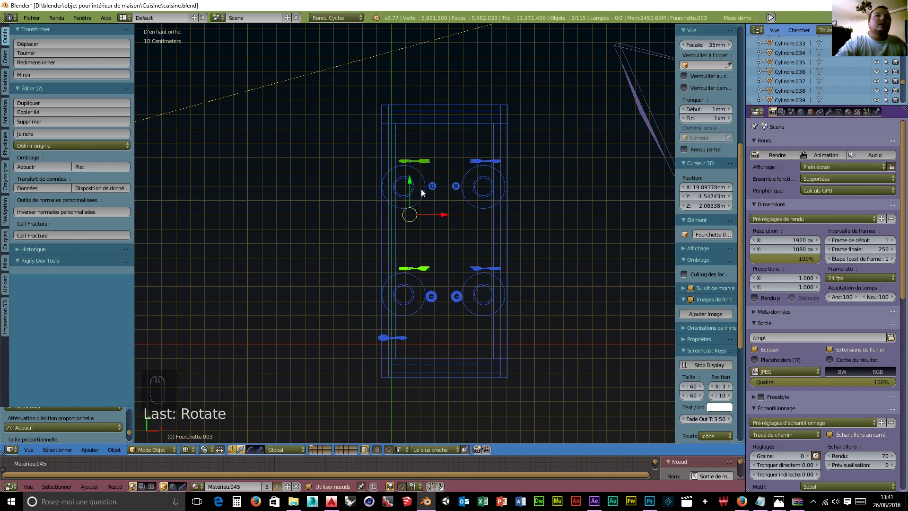
pyautogui.moveTo(444, 214); pyautogui.dragTo(397, 231)
pyautogui.moveTo(436, 270); pyautogui.dragTo(431, 268)
# Rotate the spoon 180° and place it beside the nearest plate on the negative X side, opposite that plate's fork.
pyautogui.rightClick(432, 341)
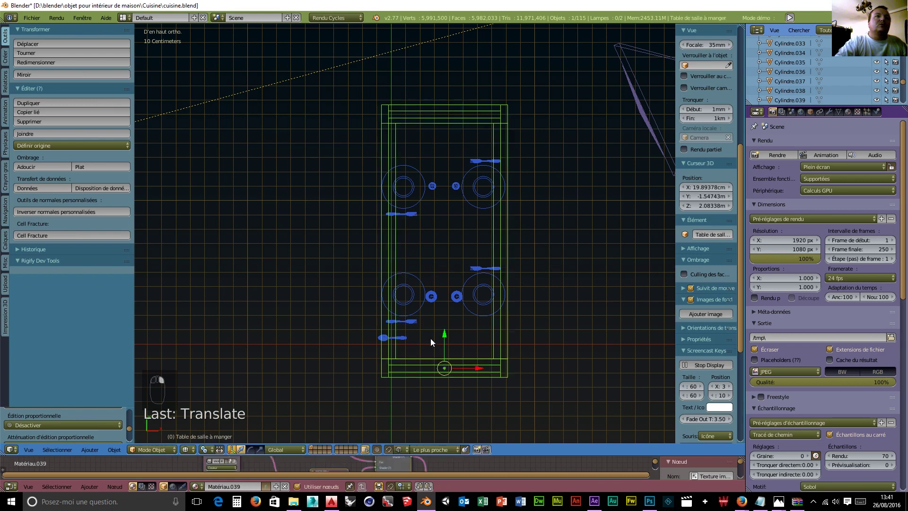
pyautogui.rightClick(406, 340)
pyautogui.moveTo(430, 339); pyautogui.dragTo(450, 339)
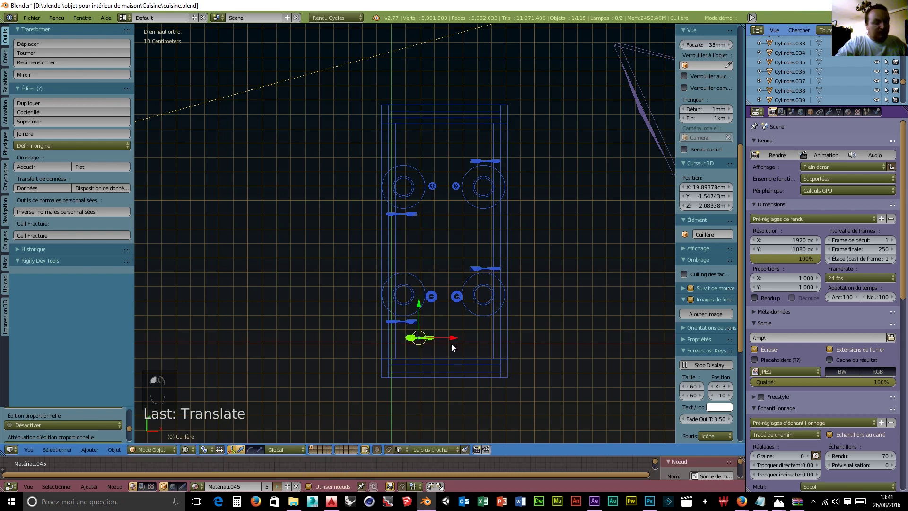
pyautogui.press('r')
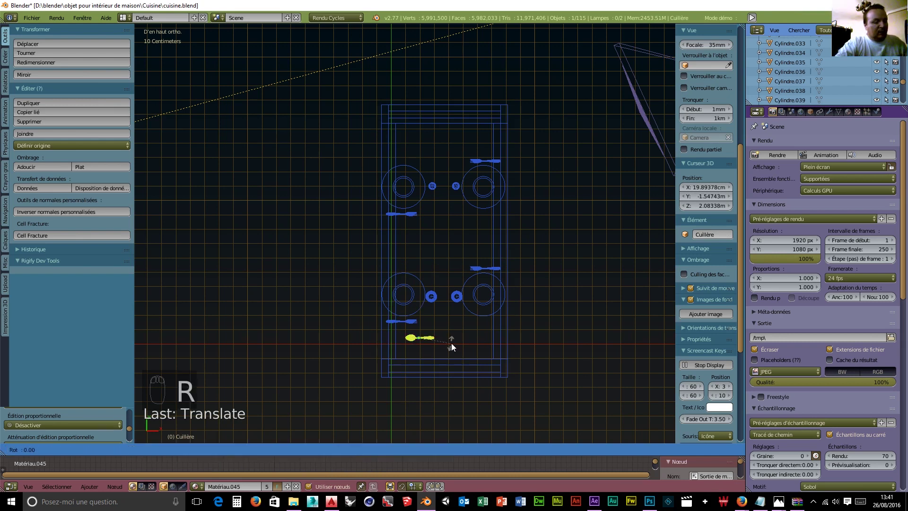
pyautogui.write('180')
pyautogui.click(451, 346)
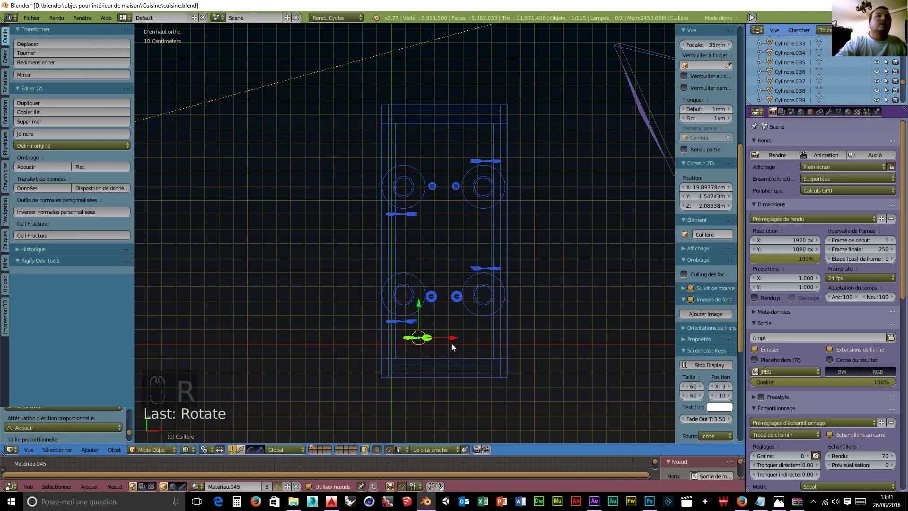
pyautogui.moveTo(419, 306); pyautogui.dragTo(419, 236)
pyautogui.moveTo(449, 268); pyautogui.dragTo(433, 269)
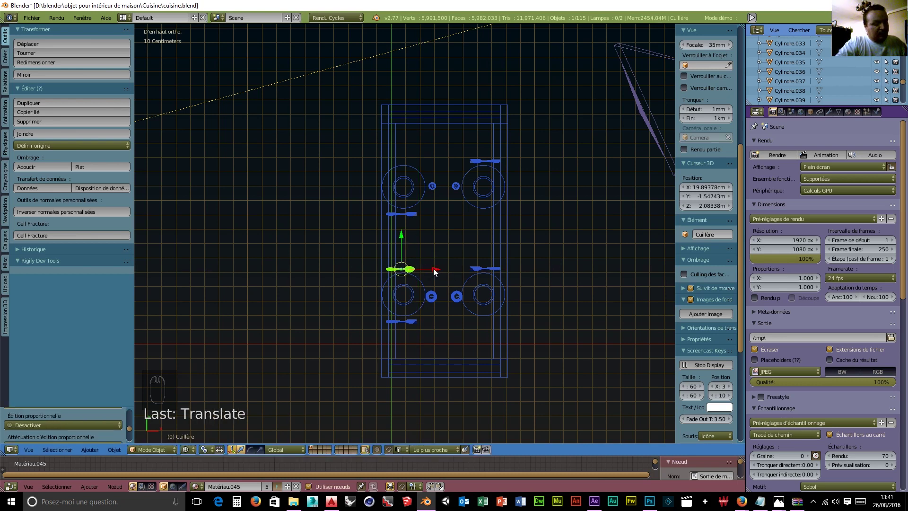
# Duplicate the spoon along positive Y to the same spot beside the other plate on that table side.
pyautogui.hotkey('shift', 'd')
pyautogui.press('y')
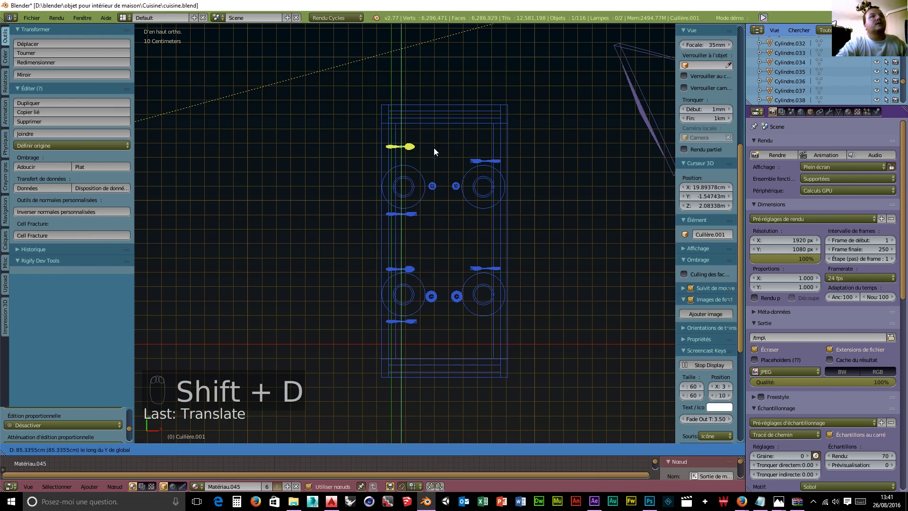
pyautogui.rightClick(437, 158)
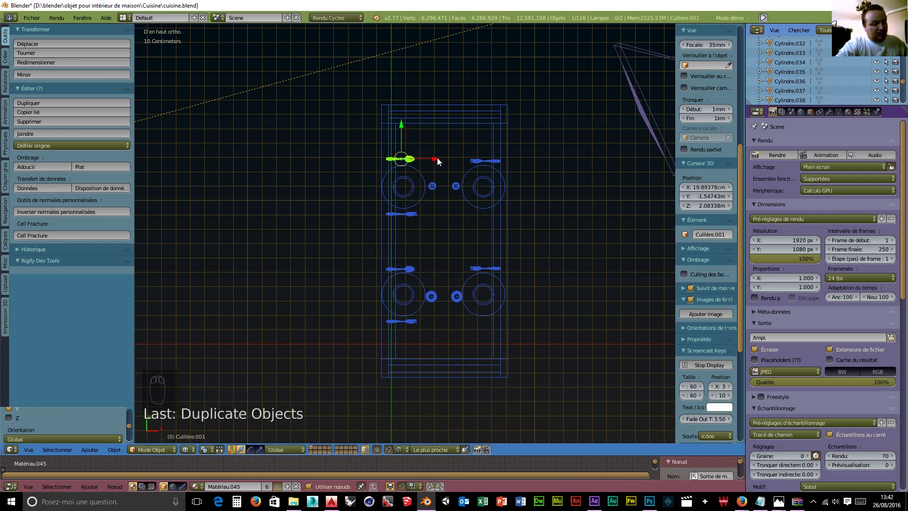
# Duplicate that spoon along positive X to the opposite plate, rotate it 180°, and shift it to the plate's negative Y side, opposite the fork.
pyautogui.hotkey('shift', 'd')
pyautogui.press('x')
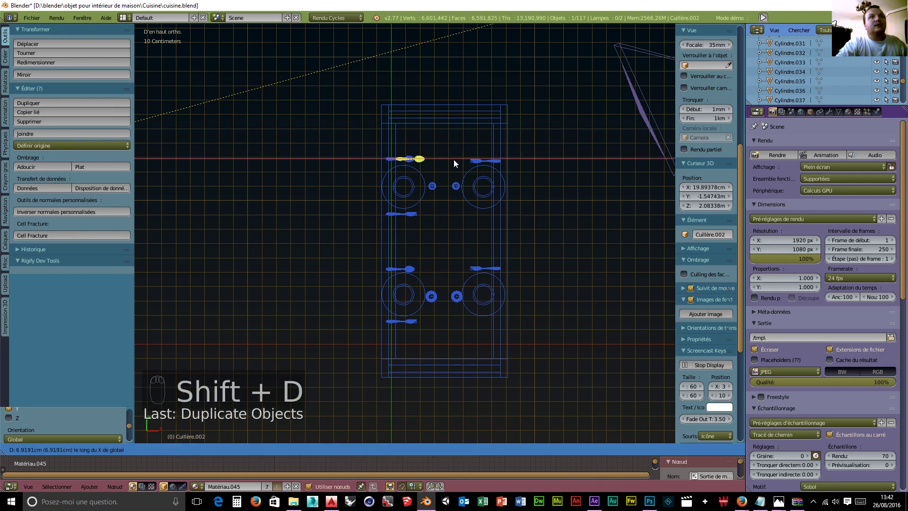
pyautogui.click(523, 171)
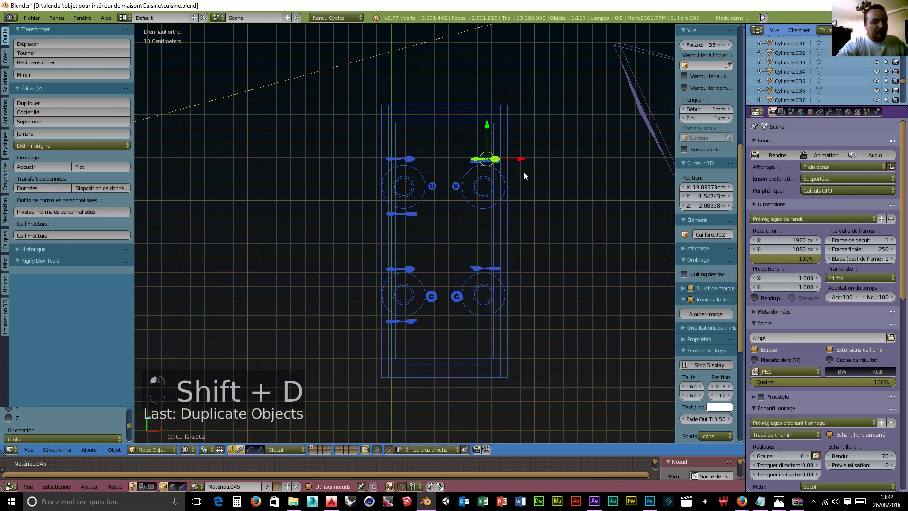
pyautogui.write('r18')
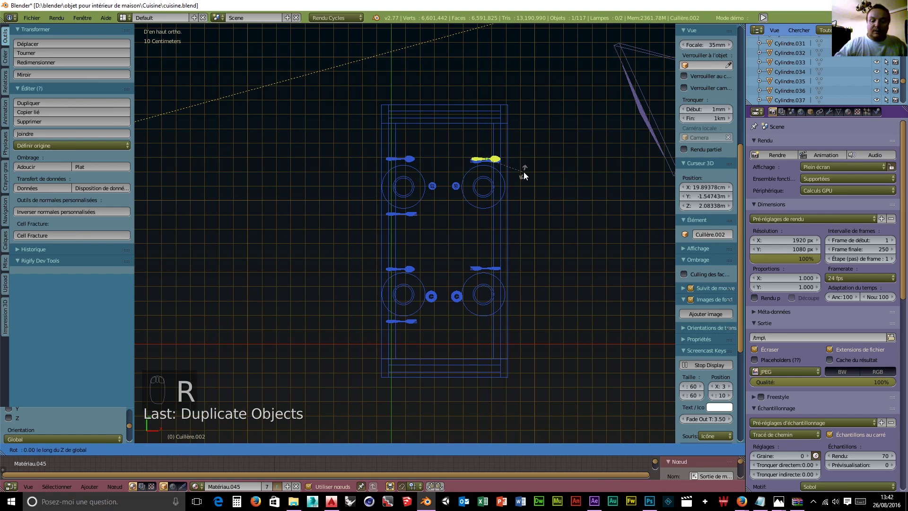
pyautogui.write('0')
pyautogui.press('Return')
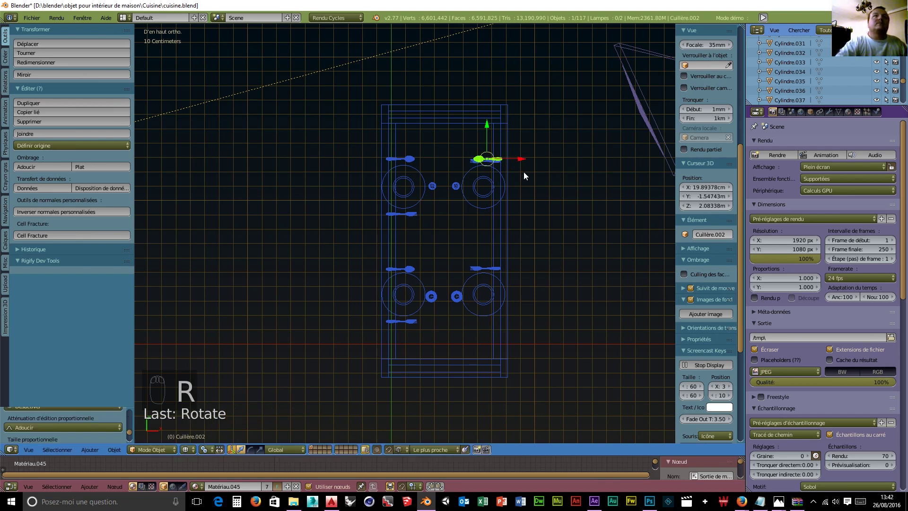
pyautogui.moveTo(489, 123); pyautogui.dragTo(489, 179)
pyautogui.moveTo(521, 214); pyautogui.dragTo(518, 214)
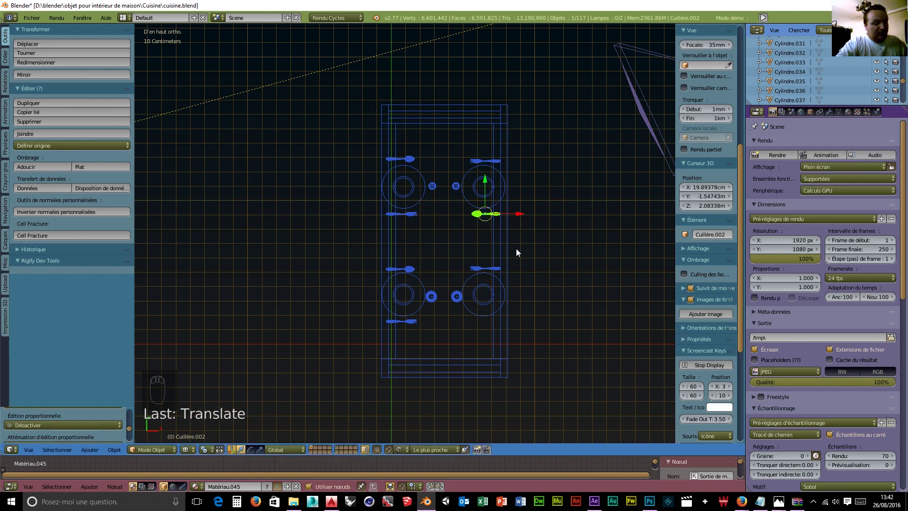
# Duplicate the rotated spoon along negative Y to the same spot beside the last plate without a spoon.
pyautogui.hotkey('shift', 'd')
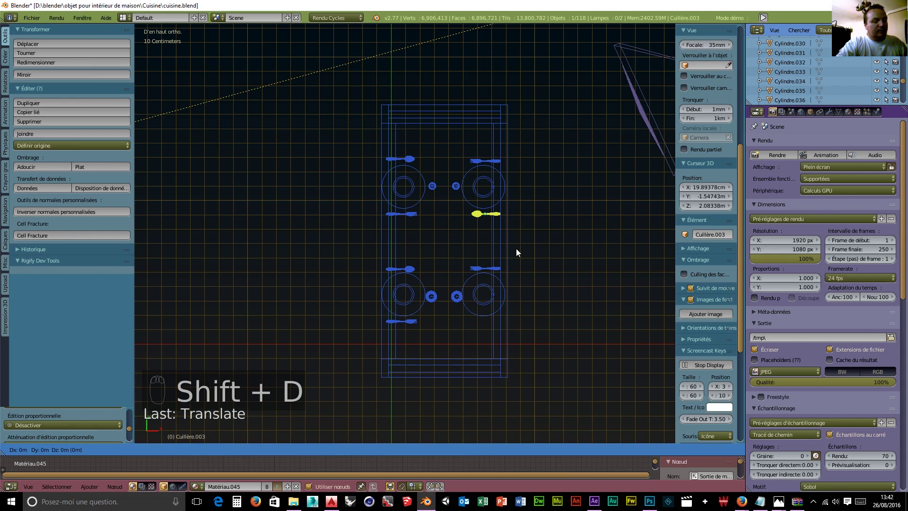
pyautogui.press('y')
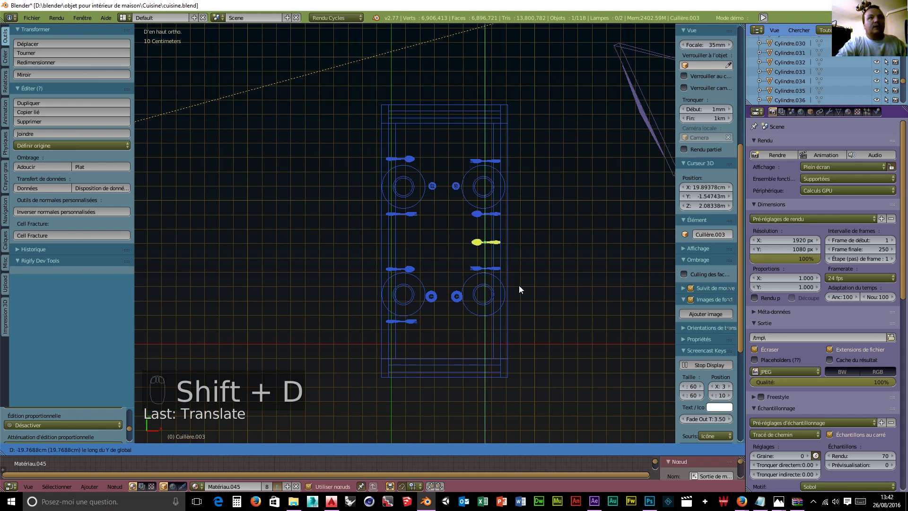
pyautogui.click(512, 358)
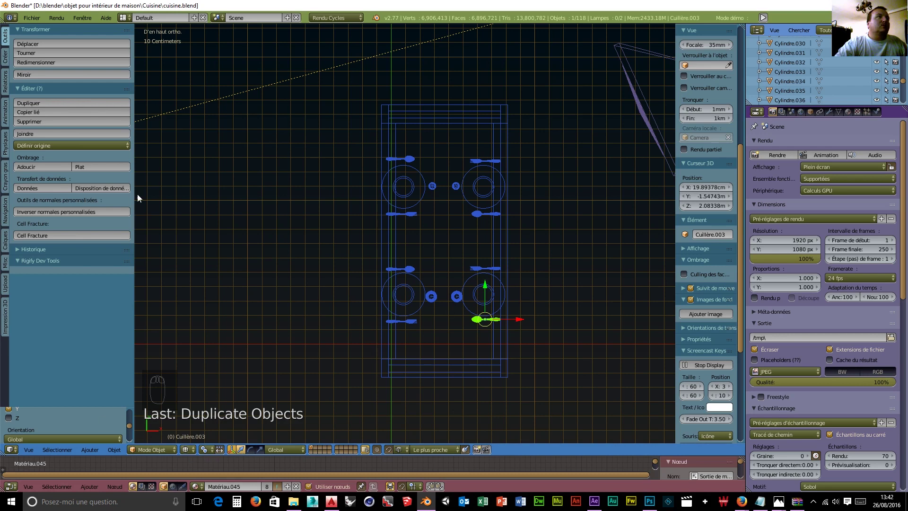
# Append the Ananas object from Ananas.blend in the "objet pour intérieur de maison" folder.
pyautogui.click(33, 14)
pyautogui.click(31, 17)
pyautogui.click(30, 19)
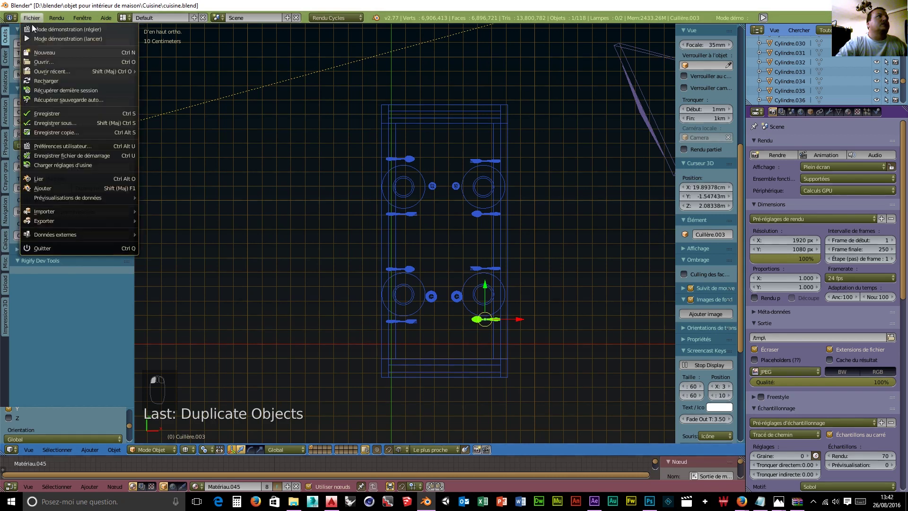
pyautogui.click(44, 189)
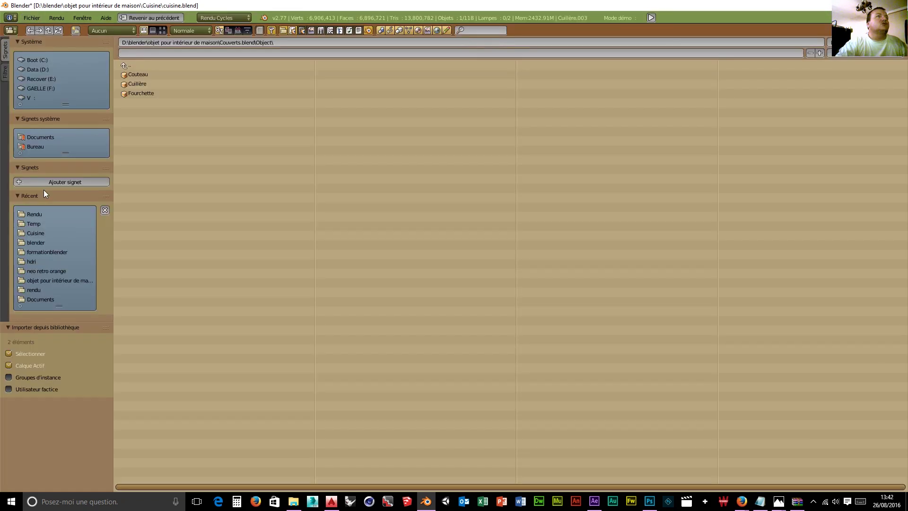
pyautogui.doubleClick(123, 66)
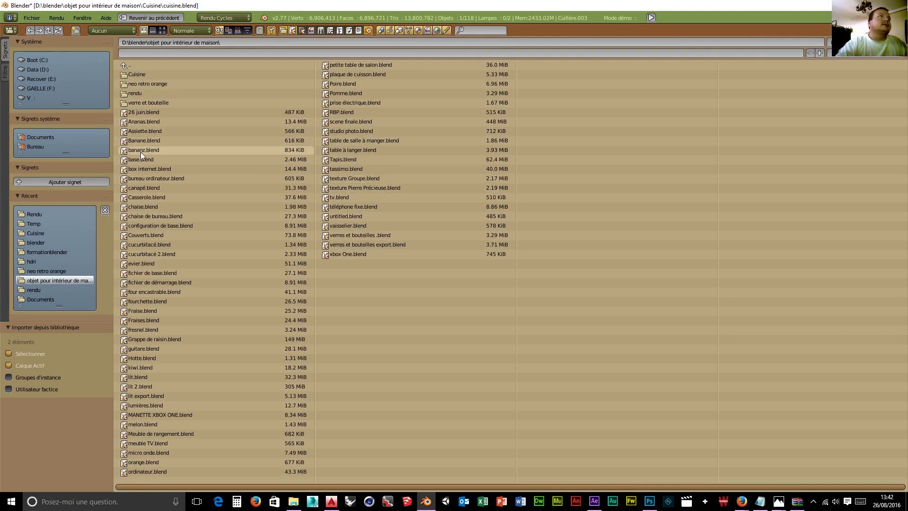
pyautogui.click(146, 121)
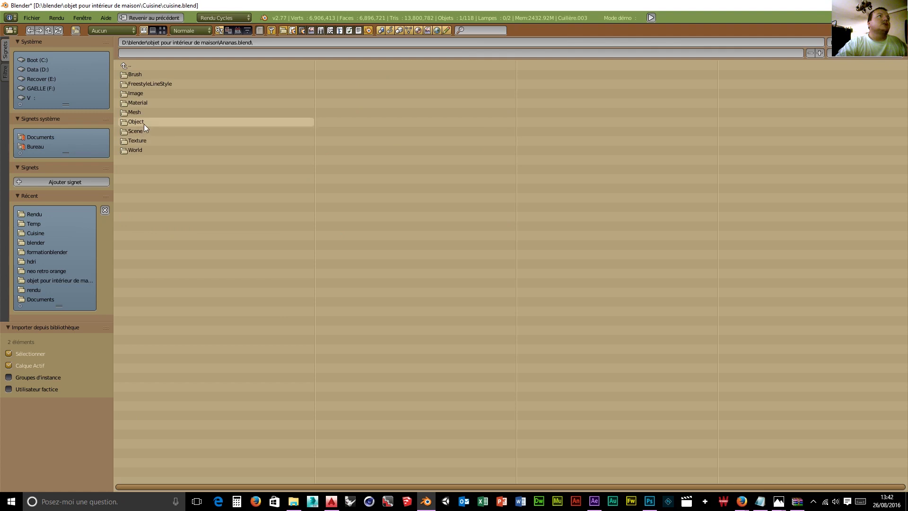
pyautogui.click(144, 124)
pyautogui.click(143, 75)
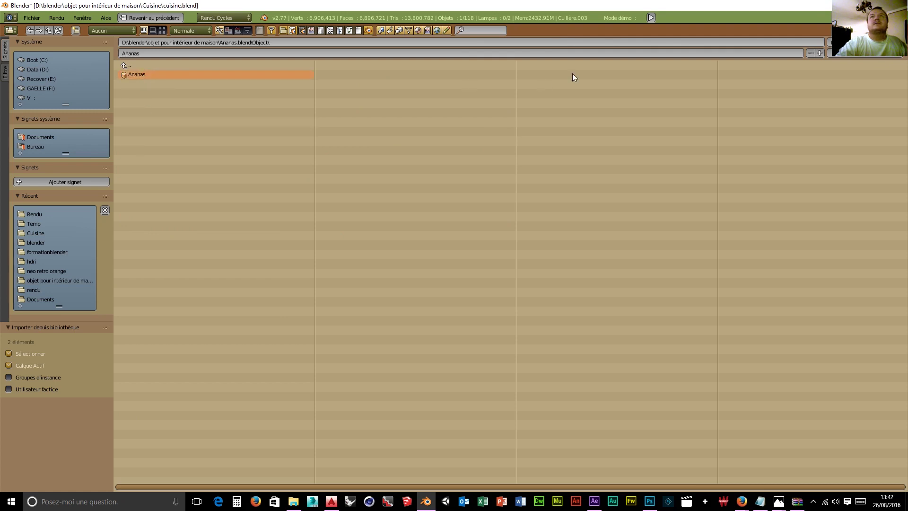
pyautogui.click(866, 43)
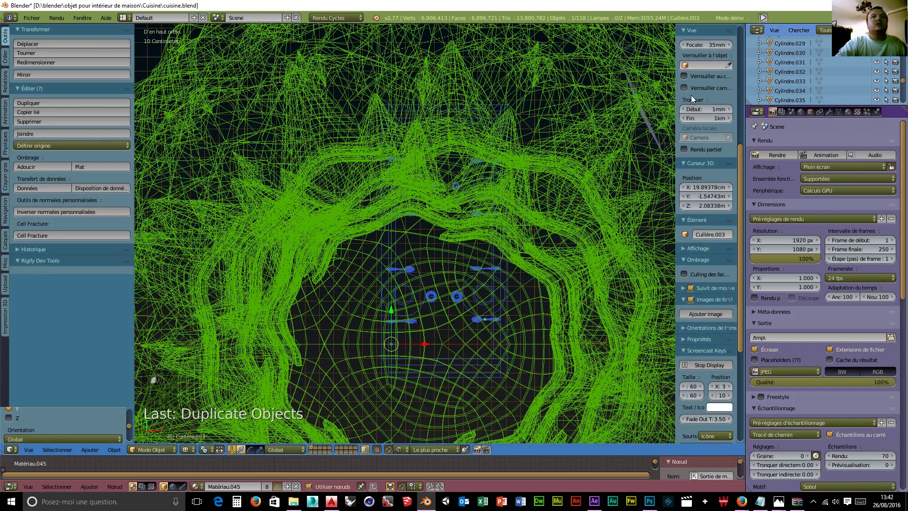
# Scale the oversized pineapple down to a realistic fruit size, judging it against the kitchen in top and right views.
pyautogui.scroll(-5, 539, 163)
pyautogui.scroll(-3, 539, 163)
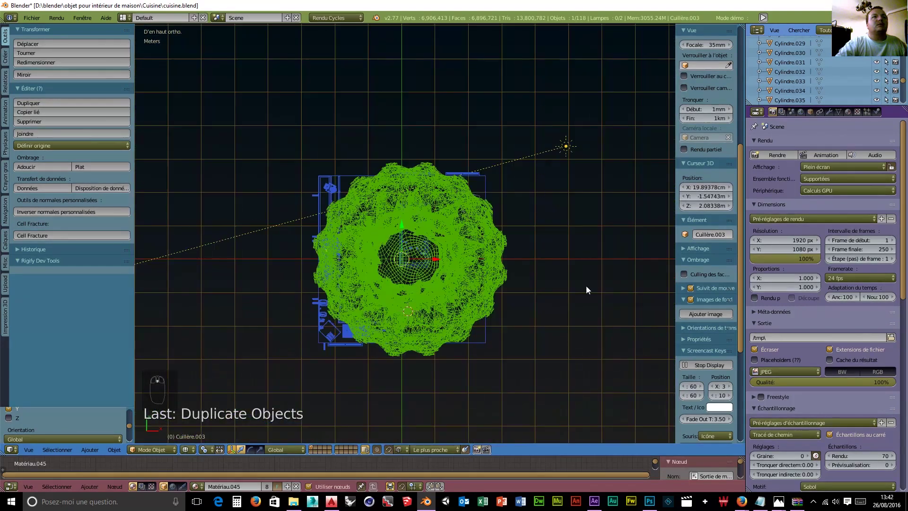
pyautogui.press('s')
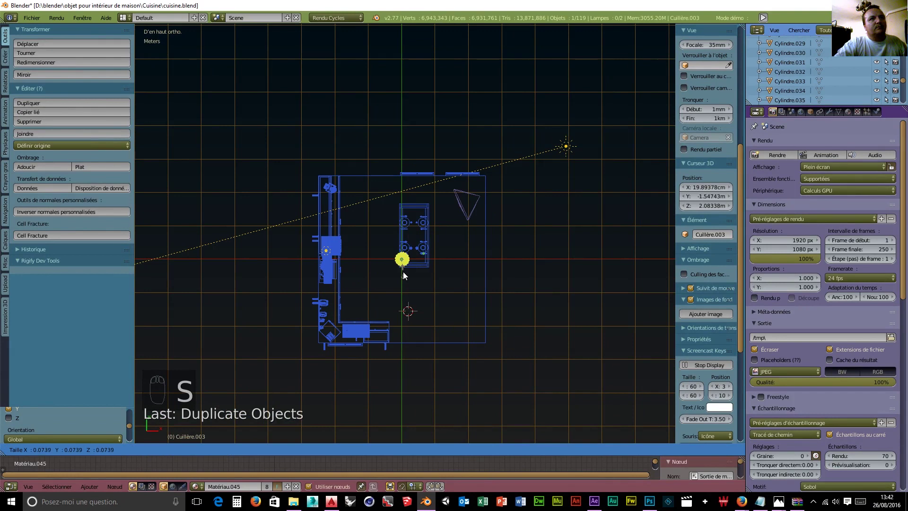
pyautogui.click(402, 268)
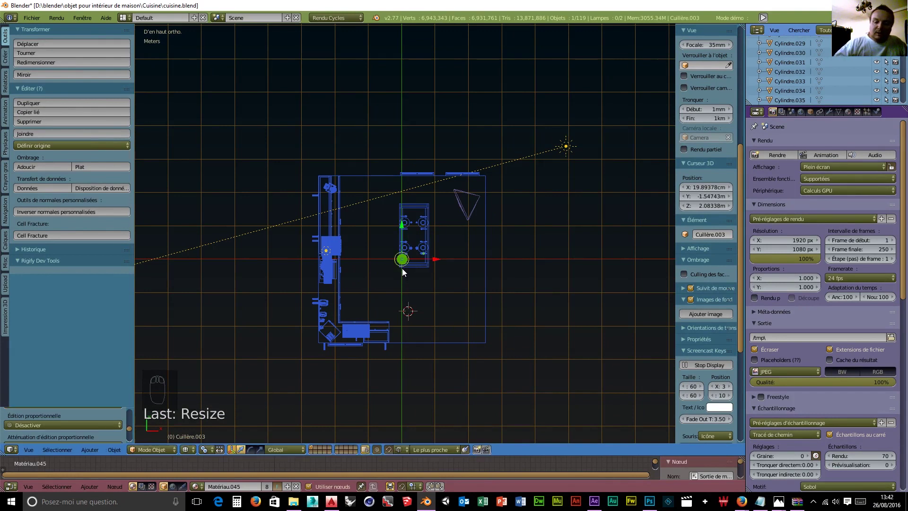
pyautogui.press('KP_3')
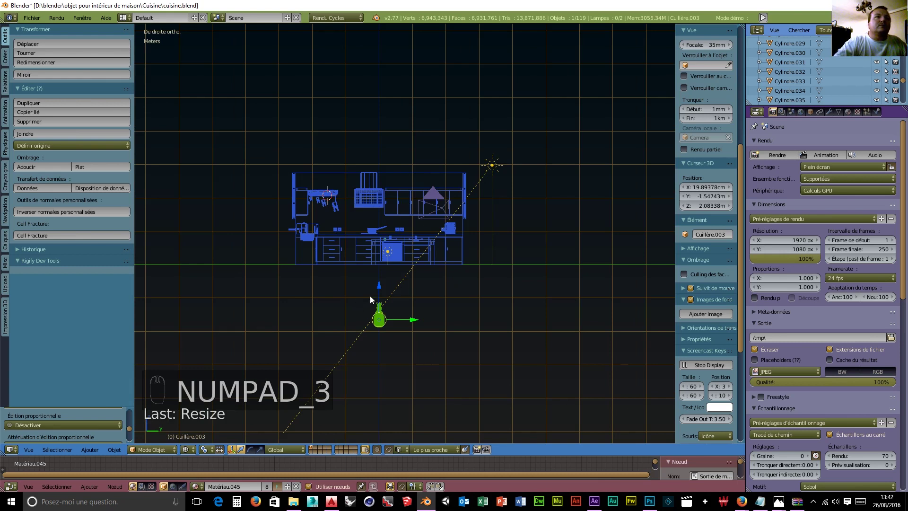
pyautogui.press('s')
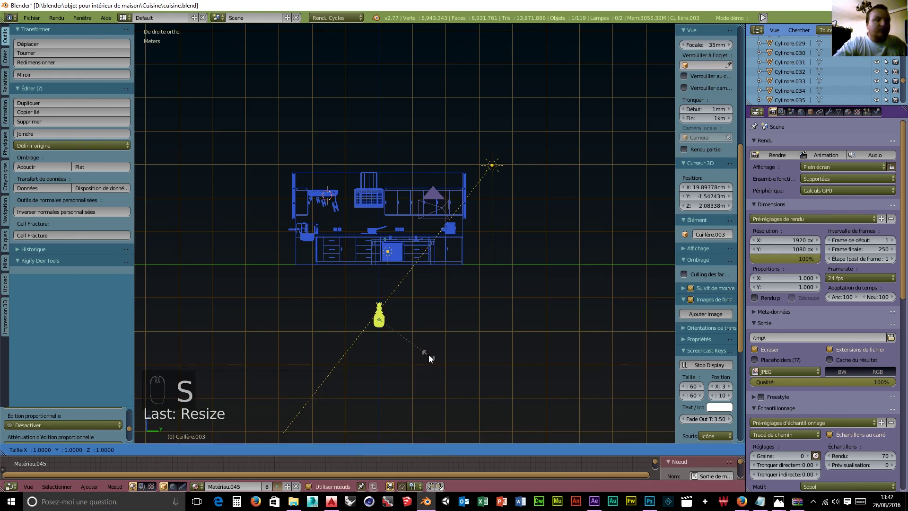
pyautogui.click(400, 341)
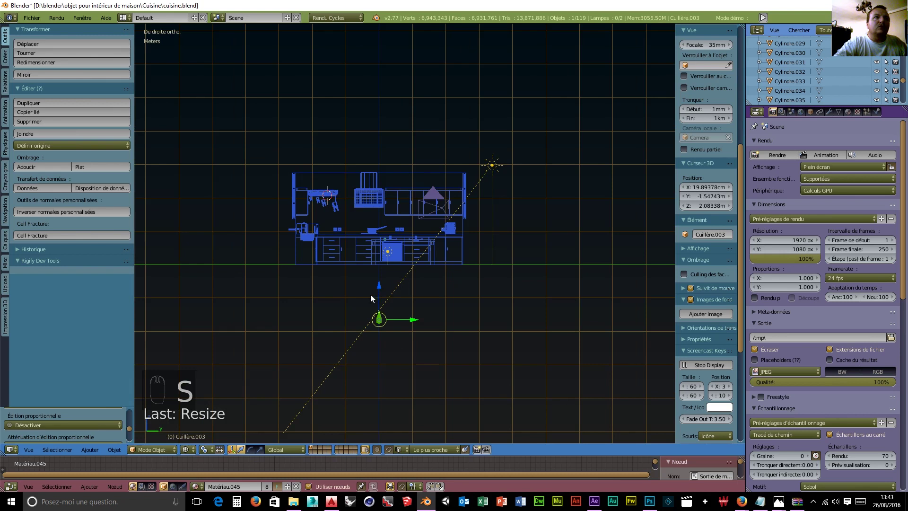
# Raise the pineapple until it rests on the tabletop and move it along positive X to the middle of the table between the plates.
pyautogui.moveTo(380, 286); pyautogui.dragTo(368, 204)
pyautogui.scroll(5, 420, 303)
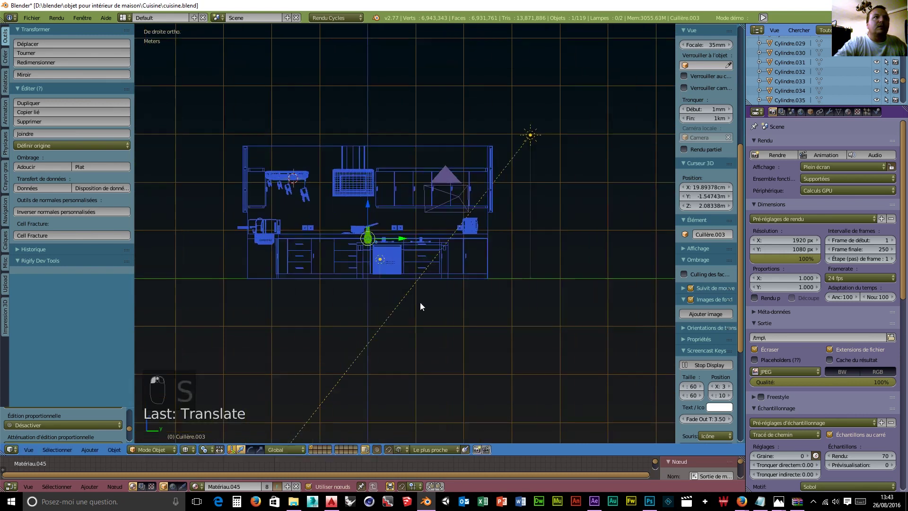
pyautogui.scroll(3, 399, 297)
pyautogui.moveTo(286, 254); pyautogui.dragTo(417, 260)
pyautogui.moveTo(383, 232); pyautogui.dragTo(386, 219)
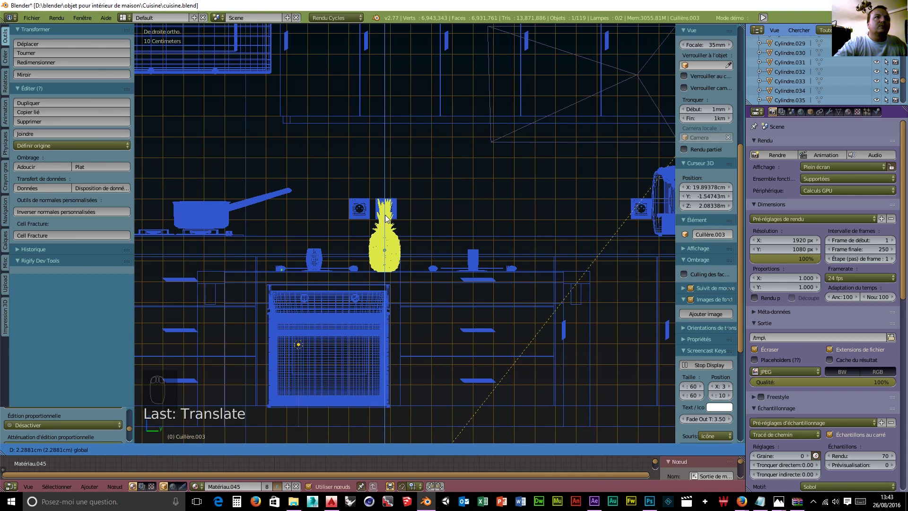
pyautogui.moveTo(387, 218); pyautogui.dragTo(386, 219)
pyautogui.press('KP_7')
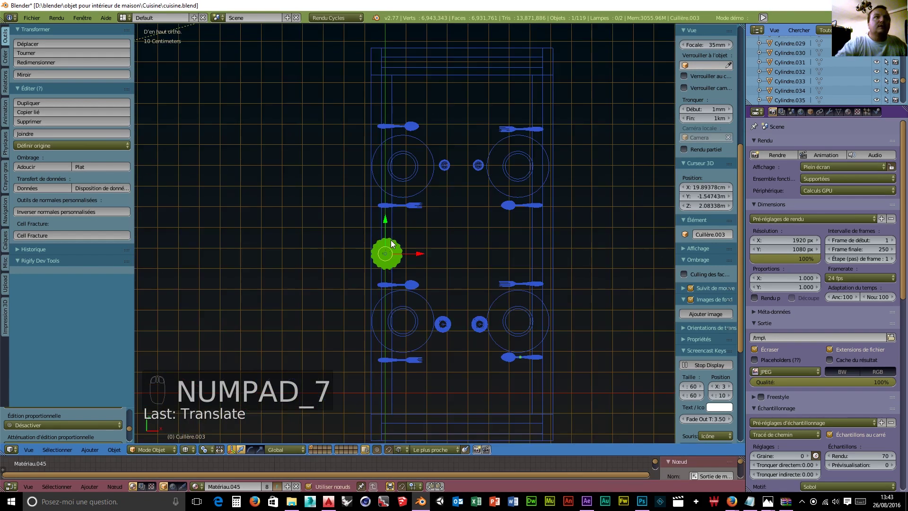
pyautogui.moveTo(424, 255); pyautogui.dragTo(492, 248)
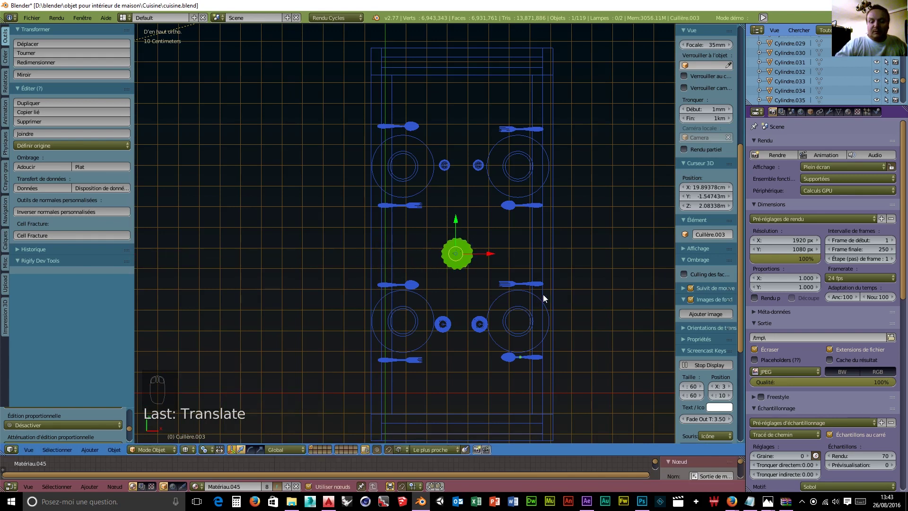
# Show the kitchen through the camera with solid viewport shading.
pyautogui.press('KP_0')
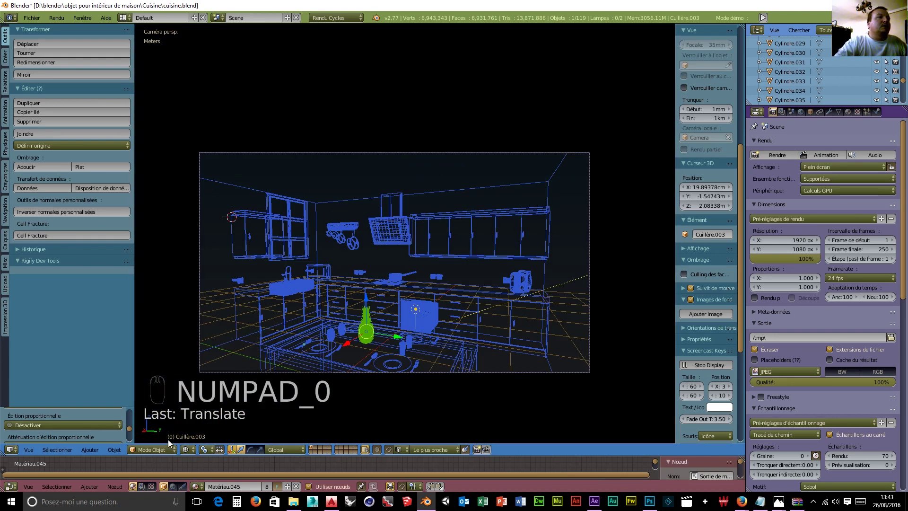
pyautogui.click(166, 450)
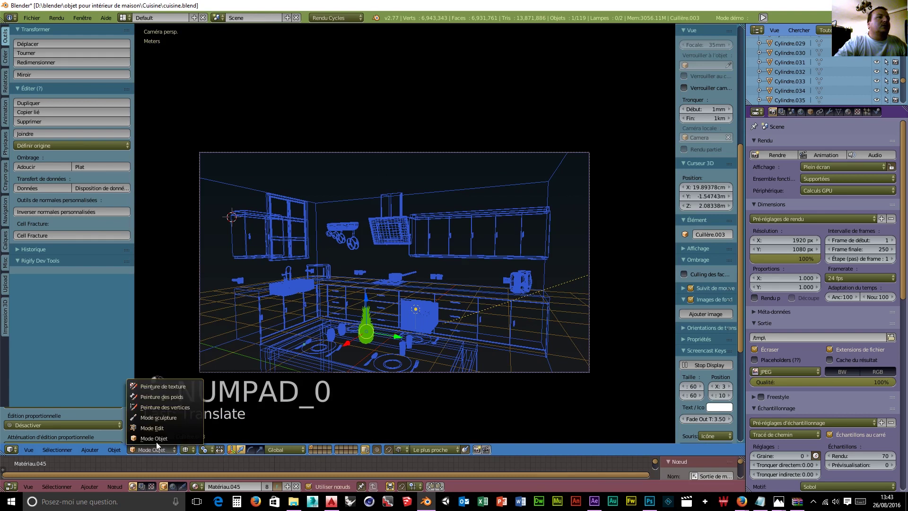
pyautogui.click(186, 450)
pyautogui.click(201, 418)
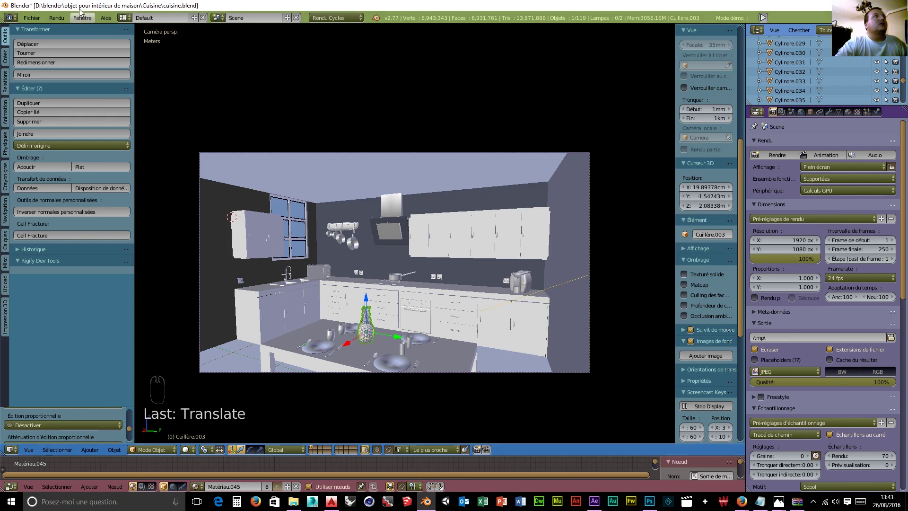
# Save the kitchen file and unhide the hidden chairs around the table.
pyautogui.click(26, 19)
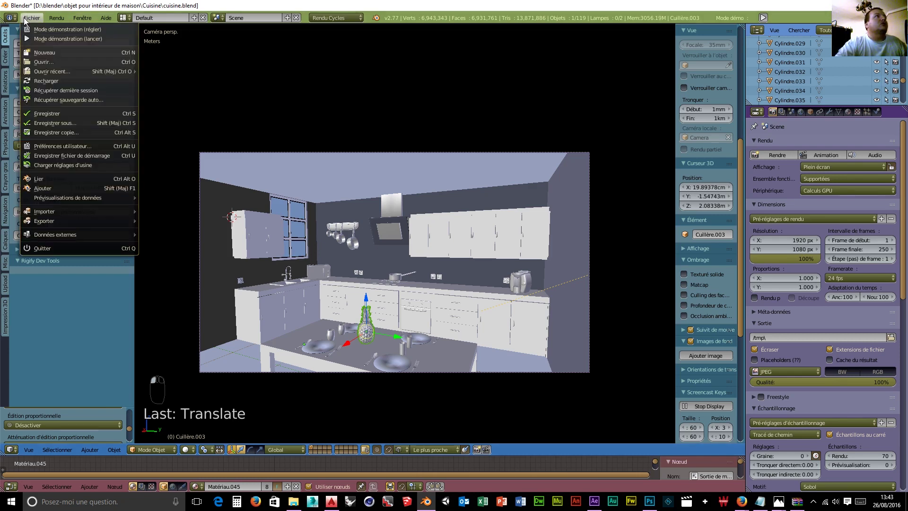
pyautogui.click(44, 115)
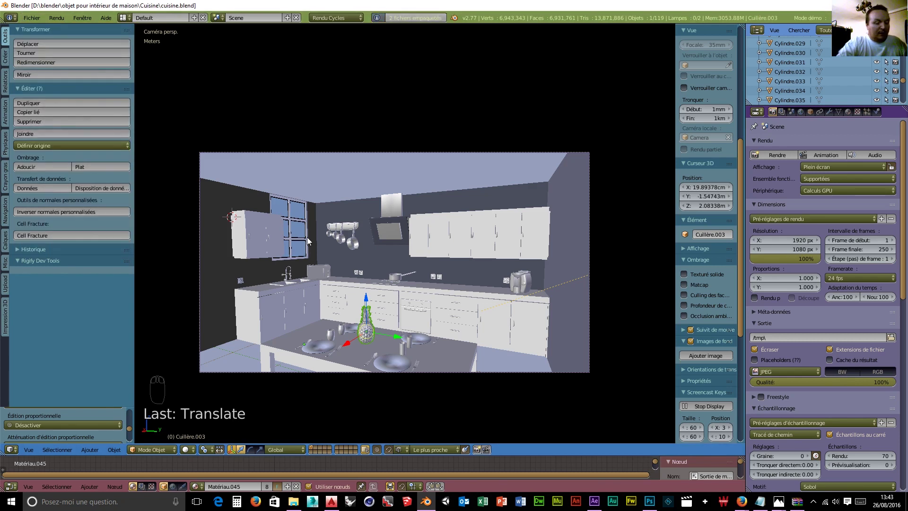
pyautogui.hotkey('alt', 'h')
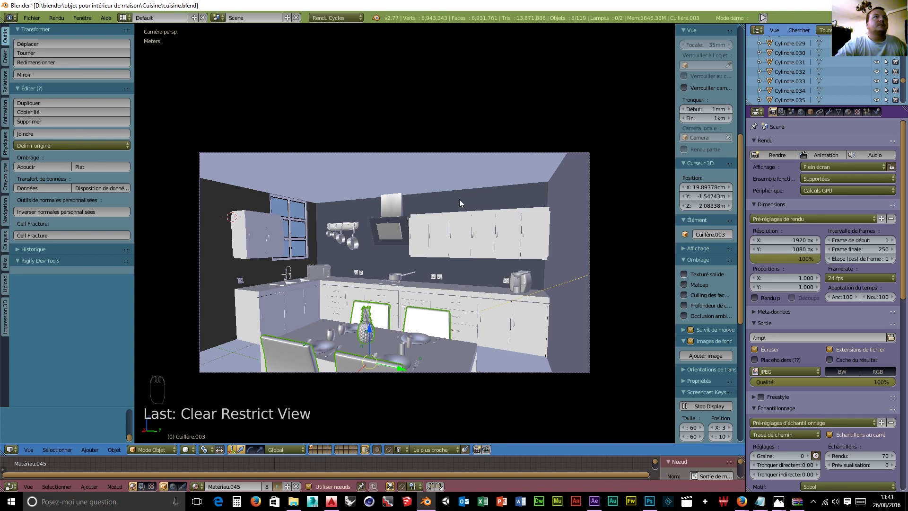
# Preview the camera view in rendered shading, start a render border, and return to solid shading.
pyautogui.hotkey('shift', 'z')
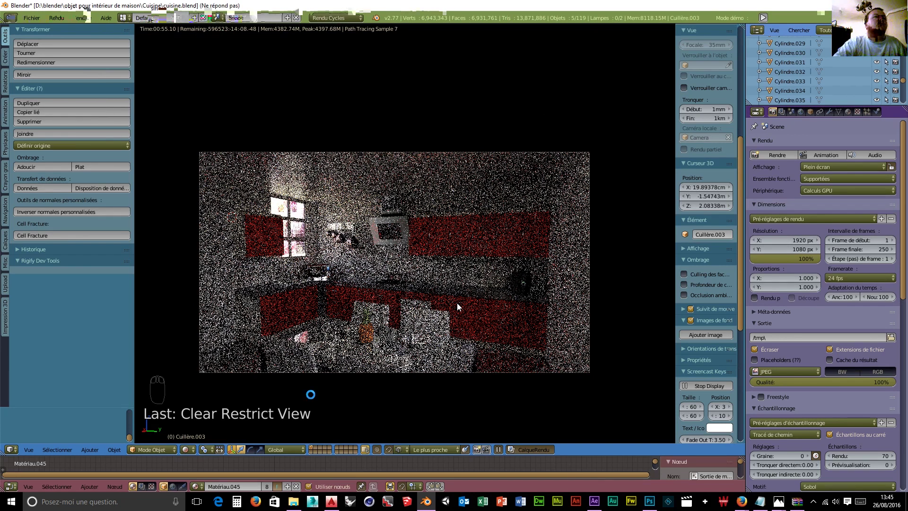
pyautogui.hotkey('ctrl', 'b')
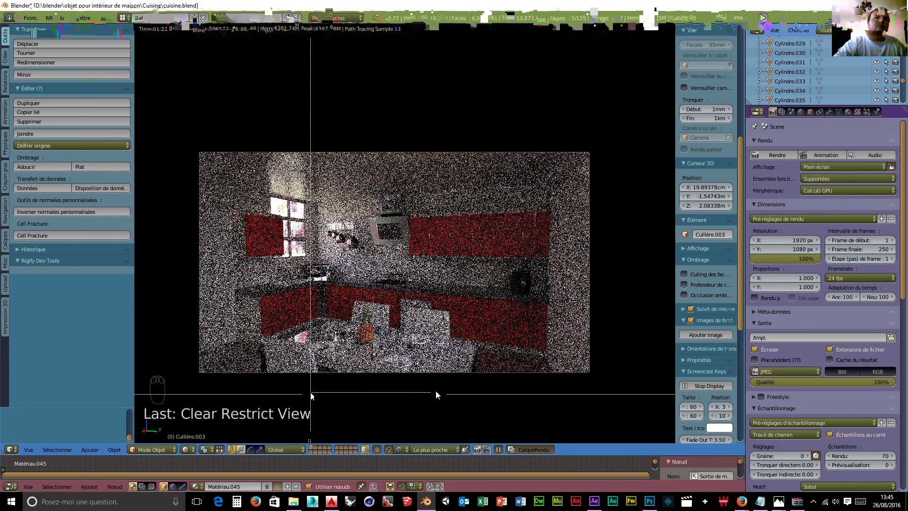
pyautogui.hotkey('shift', 'z')
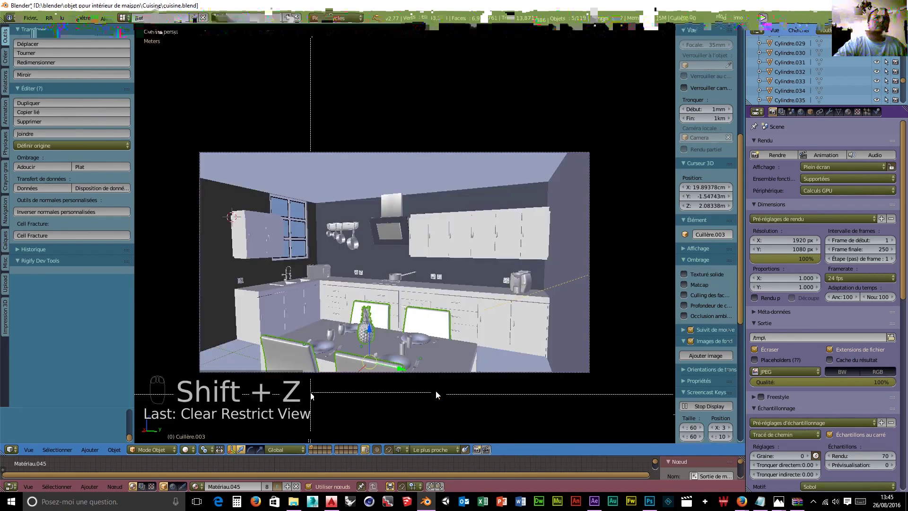
# Set a render border around the dining table in the camera view and preview that region in rendered shading.
pyautogui.hotkey('ctrl', 'b')
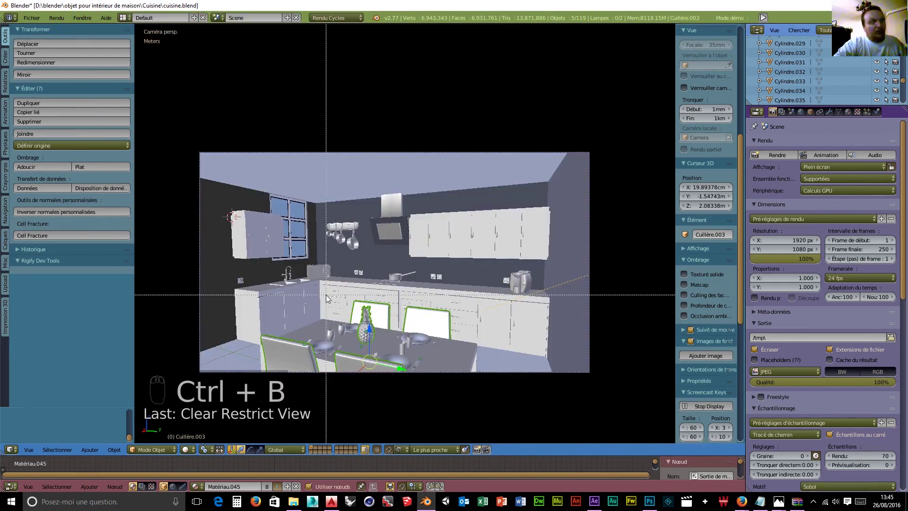
pyautogui.moveTo(321, 286); pyautogui.dragTo(461, 379)
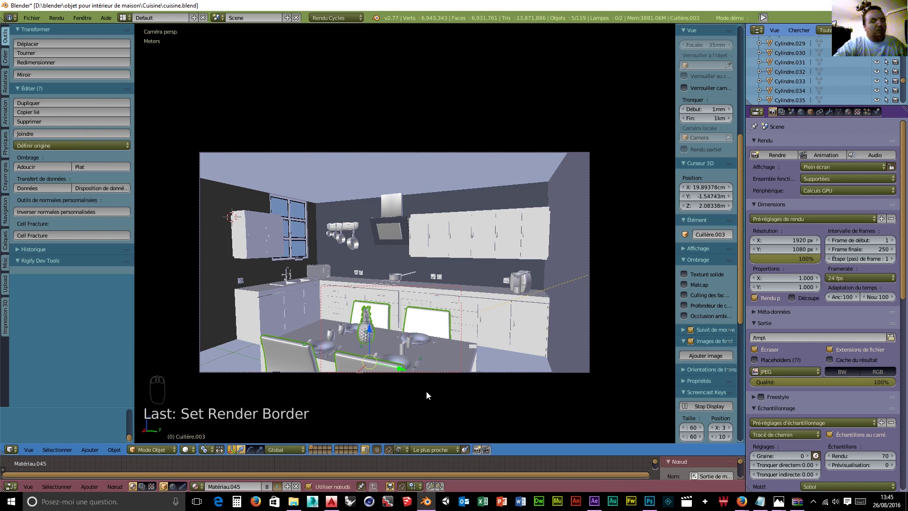
pyautogui.scroll(-2, 427, 390)
pyautogui.scroll(1, 427, 390)
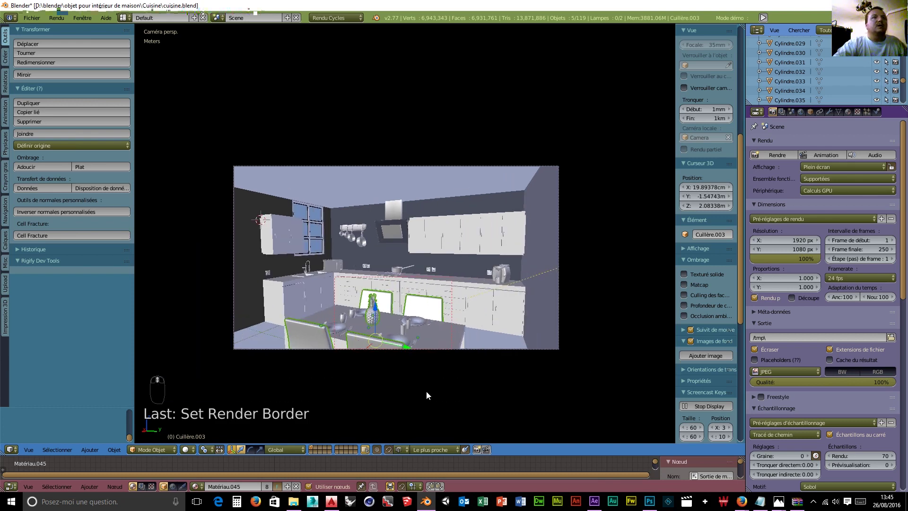
pyautogui.scroll(-1, 426, 391)
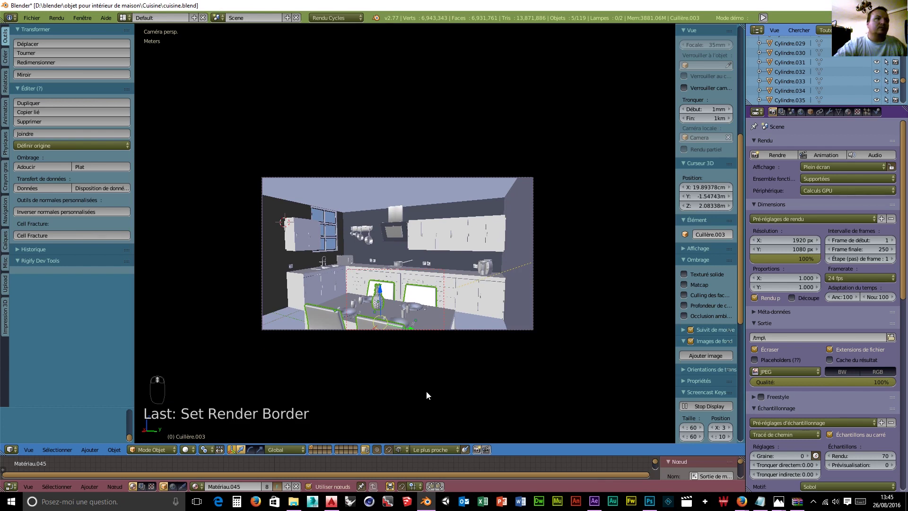
pyautogui.hotkey('shift', 'z')
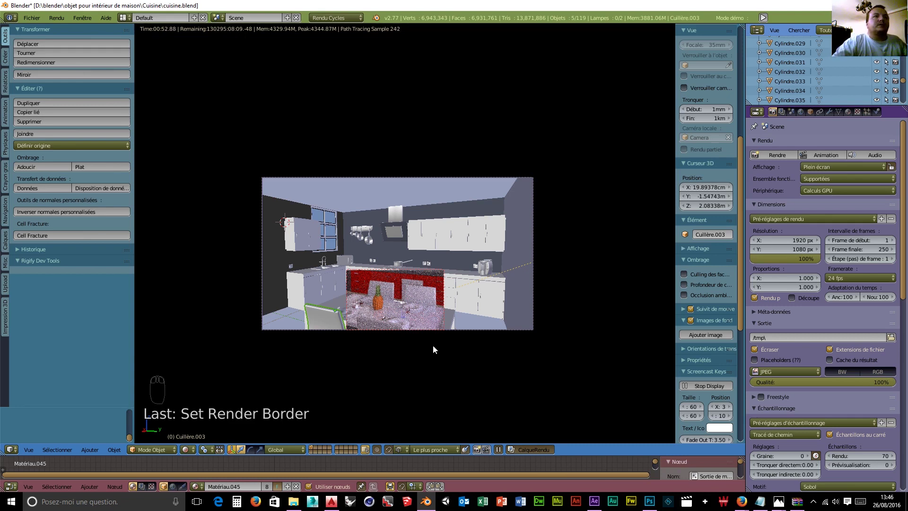
# Return the camera view to solid shading and clear the render border.
pyautogui.hotkey('shift', 'z')
pyautogui.hotkey('shift', 'e')
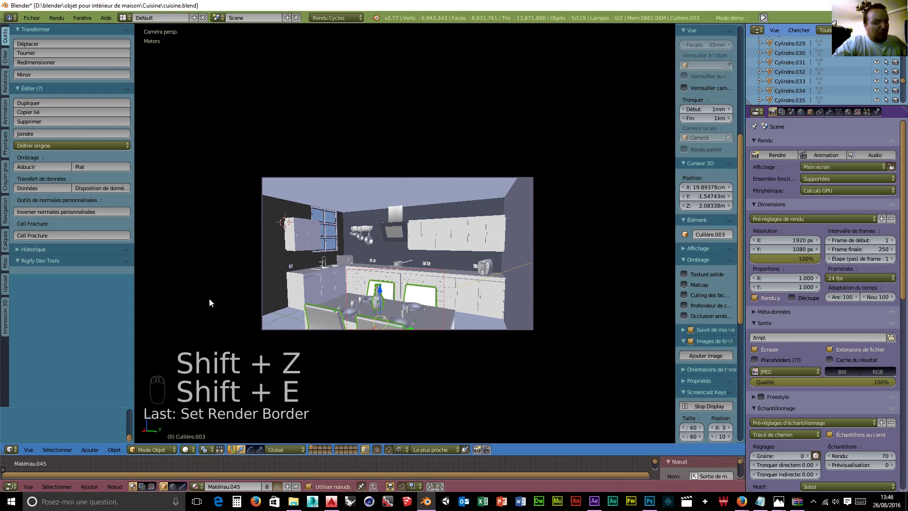
pyautogui.hotkey('ctrl', 'b')
pyautogui.moveTo(207, 287); pyautogui.dragTo(233, 315)
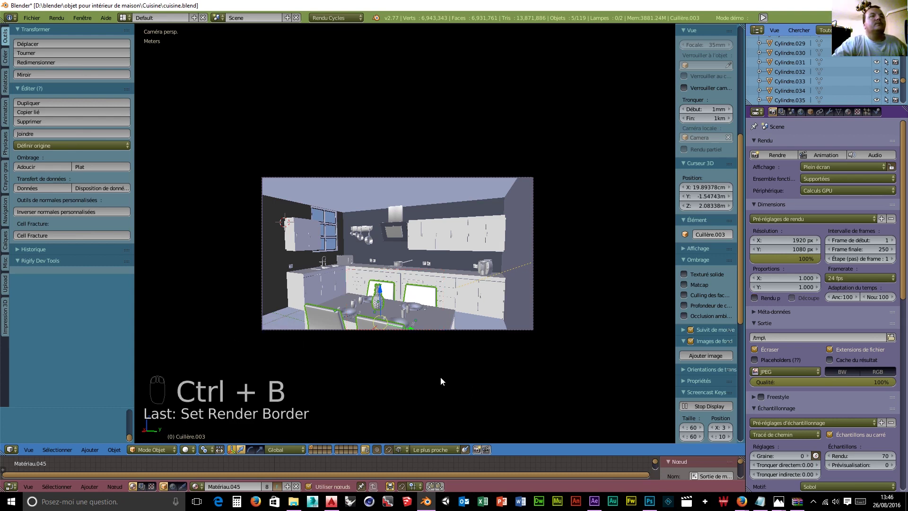
# Switch the viewport to wireframe shading and browse to the "objet pour intérieur de maison" folder for appending.
pyautogui.scroll(3, 441, 376)
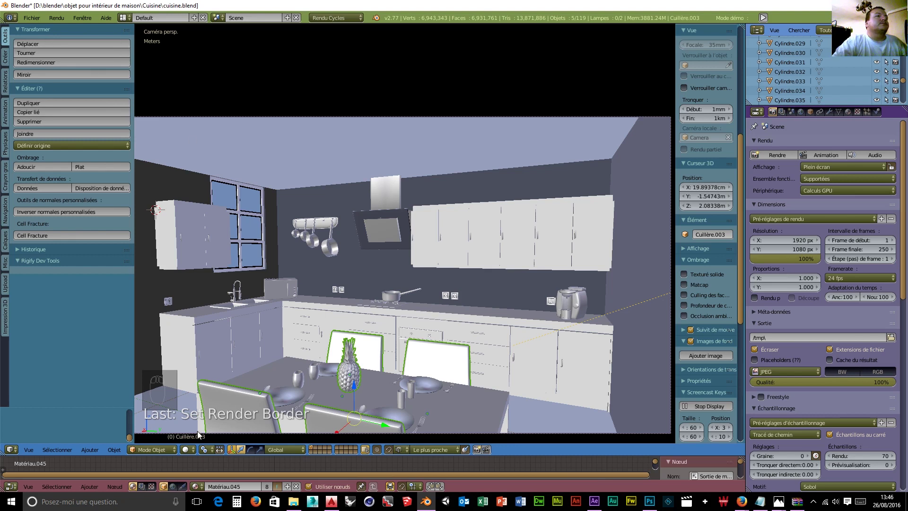
pyautogui.click(187, 450)
pyautogui.click(198, 431)
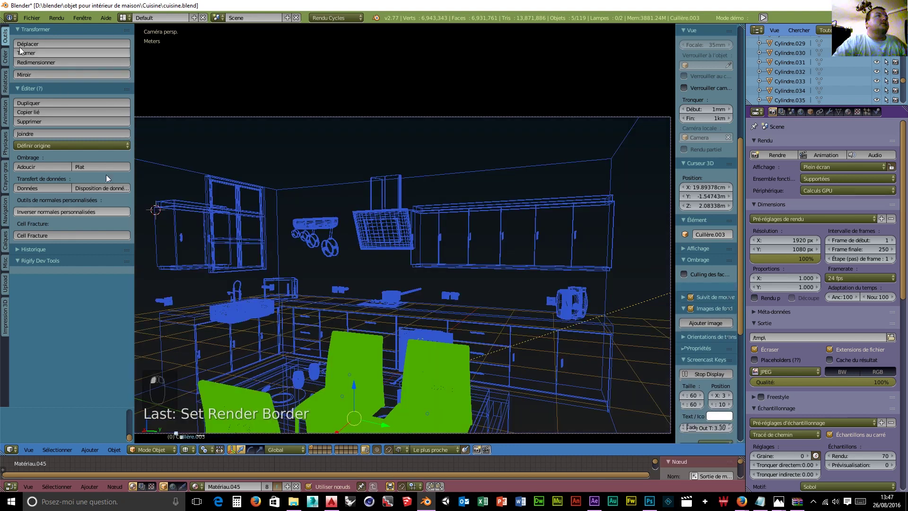
pyautogui.click(32, 18)
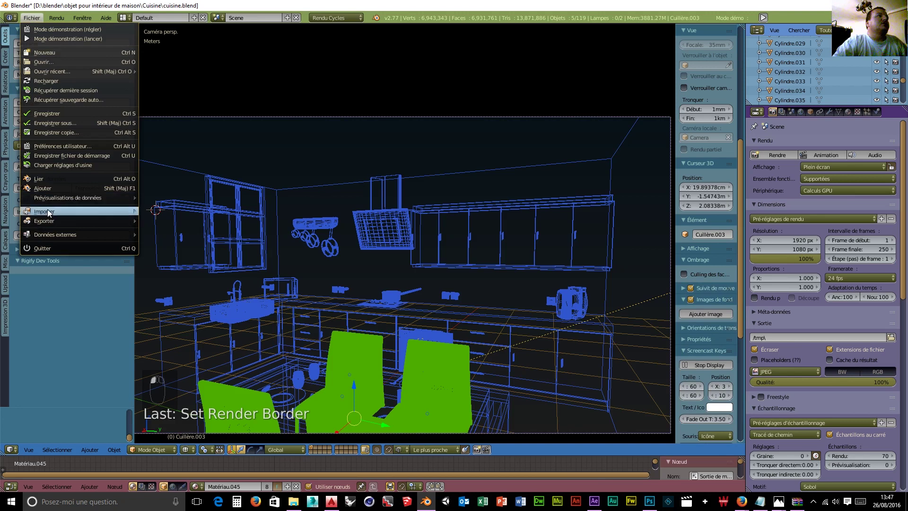
pyautogui.click(49, 188)
pyautogui.doubleClick(123, 67)
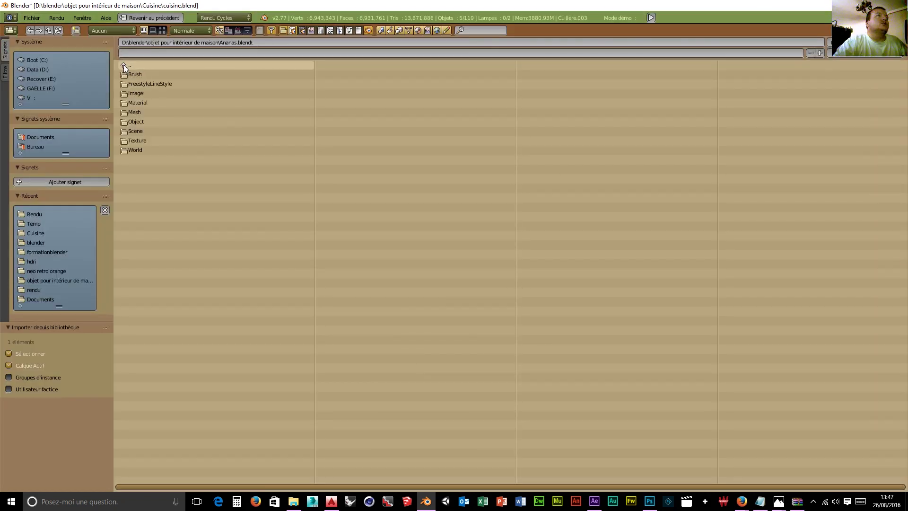
pyautogui.click(123, 65)
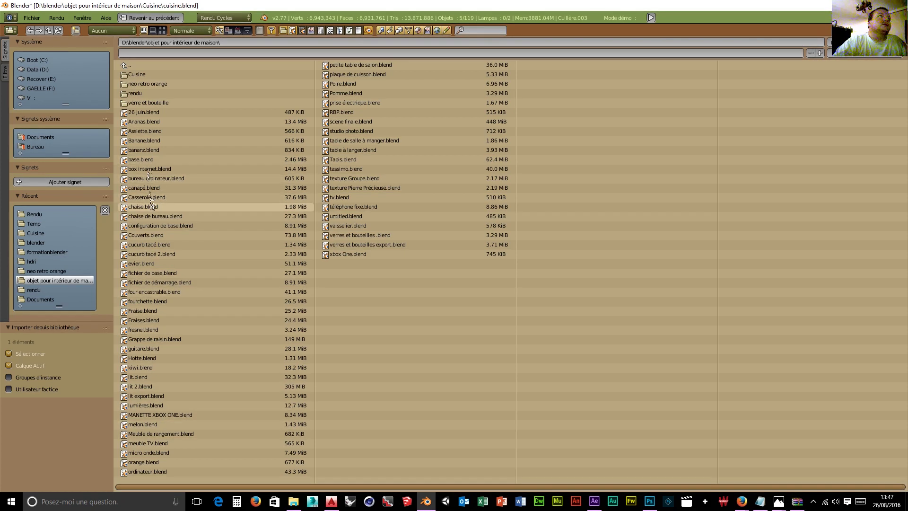
# Append the Melon and citrouille objects from cucurbitacé 2.blend.
pyautogui.doubleClick(148, 254)
pyautogui.doubleClick(138, 140)
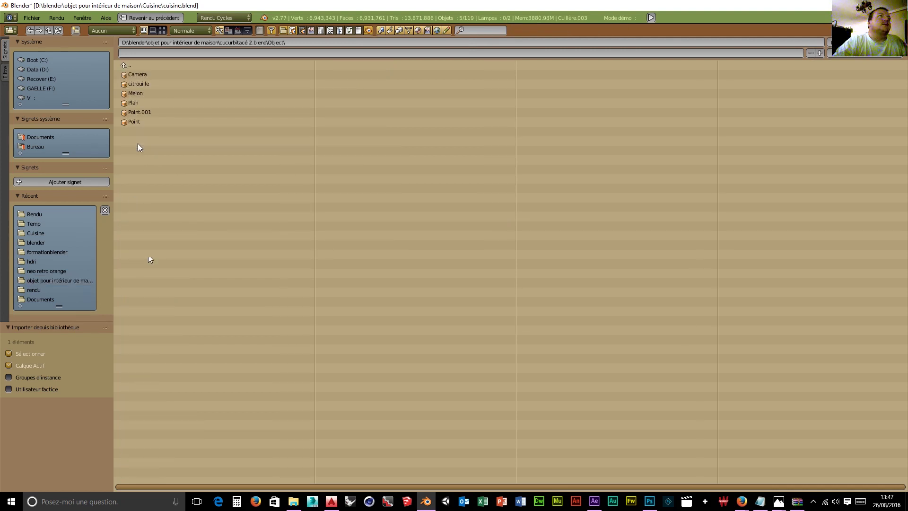
pyautogui.click(135, 93)
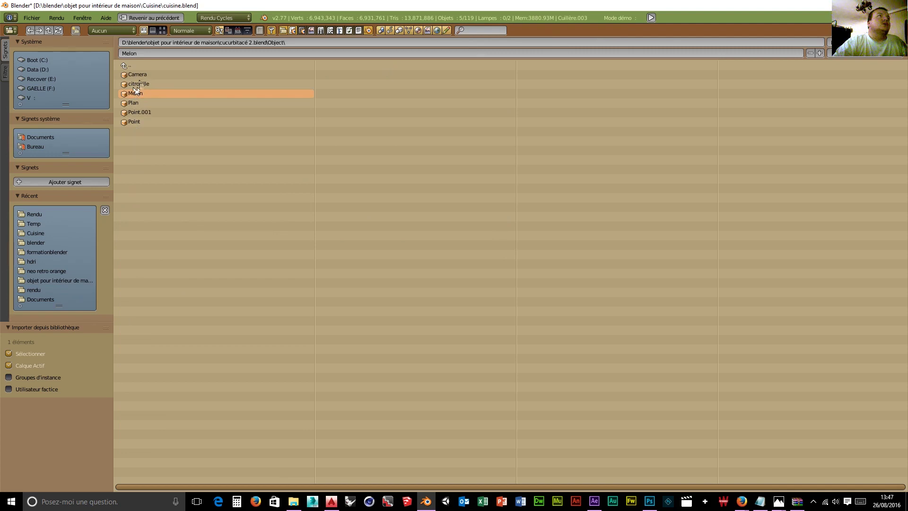
pyautogui.keyDown('shift'); pyautogui.click(140, 83); pyautogui.keyUp('shift')
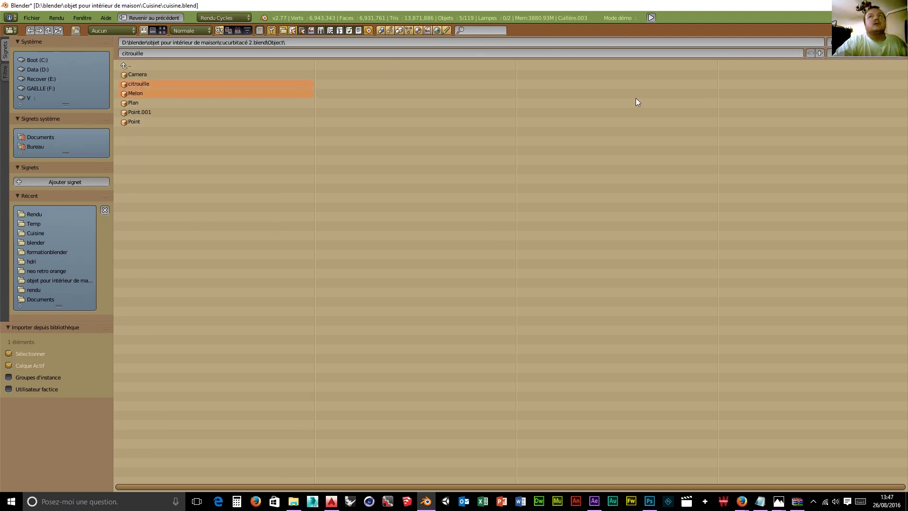
pyautogui.click(858, 43)
# Select the oversized melon and scale it down uniformly to a small fraction of its size.
pyautogui.scroll(-4, 326, 258)
pyautogui.scroll(1, 327, 257)
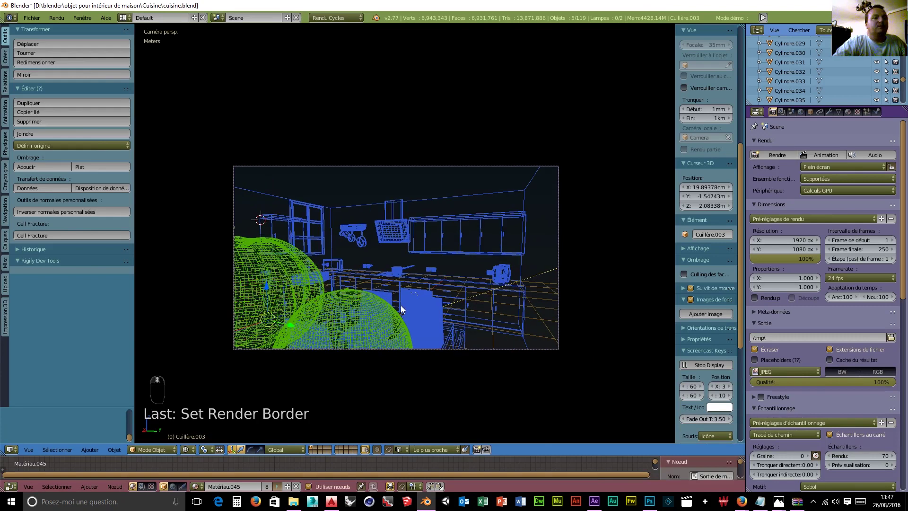
pyautogui.moveTo(360, 326); pyautogui.dragTo(366, 348, button='middle')
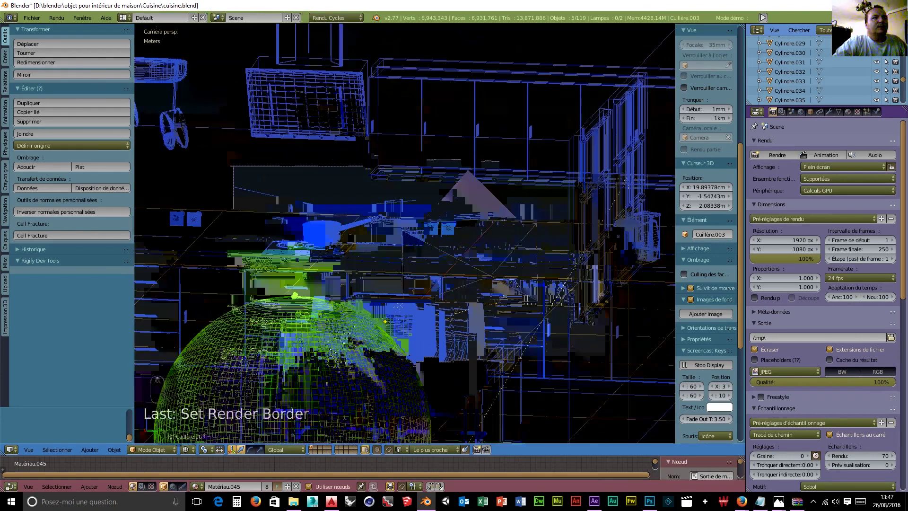
pyautogui.scroll(-8, 366, 347)
pyautogui.click(372, 297)
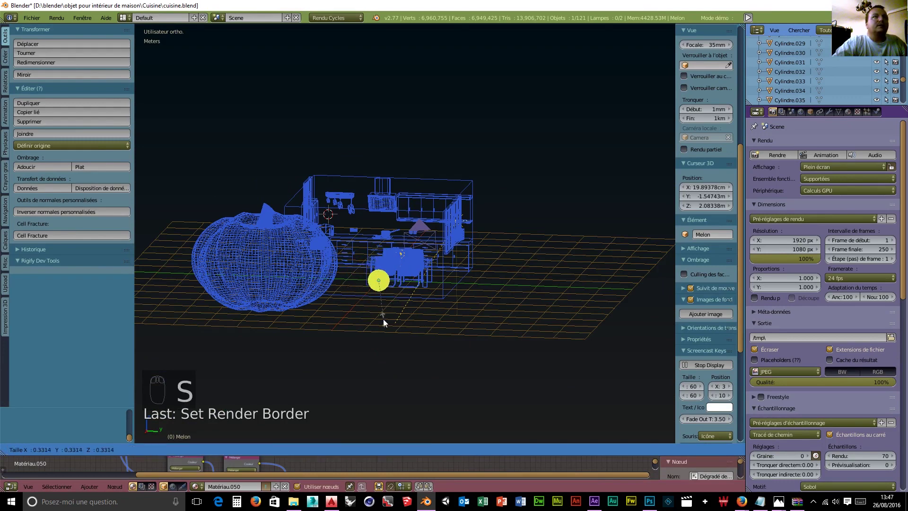
pyautogui.click(378, 305)
pyautogui.moveTo(405, 327); pyautogui.dragTo(465, 339, button='middle')
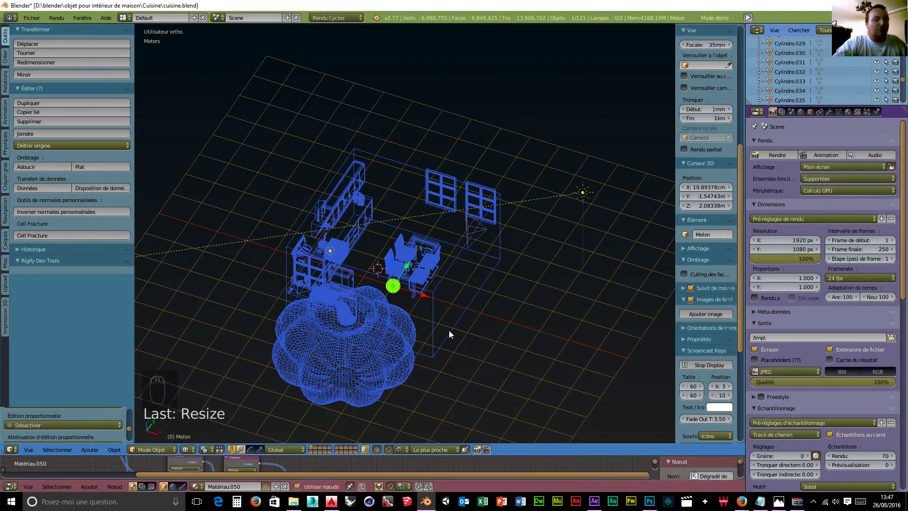
pyautogui.press('s')
pyautogui.click(422, 311)
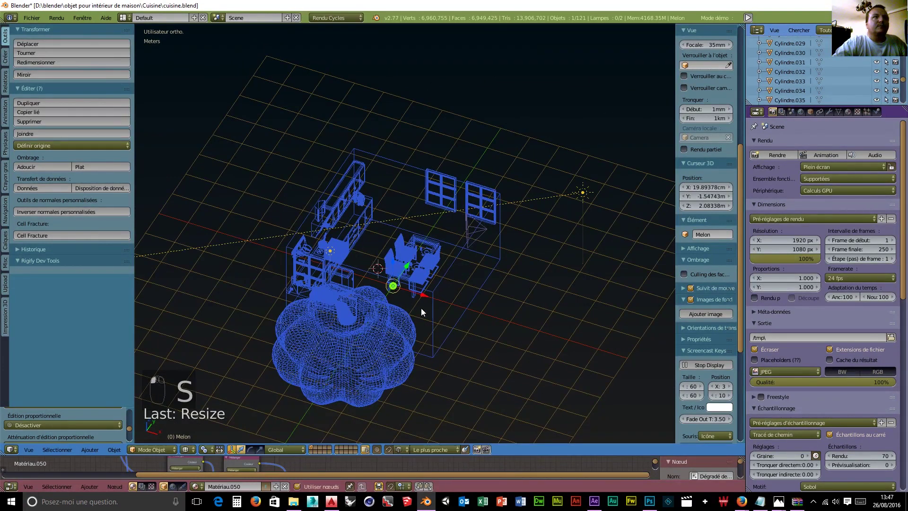
# Move the melon vertically to just above worktop height and along positive Y, in line with the second chair in side view.
pyautogui.press('g')
pyautogui.press('z')
pyautogui.click(440, 287)
pyautogui.moveTo(441, 288); pyautogui.dragTo(379, 260, button='middle')
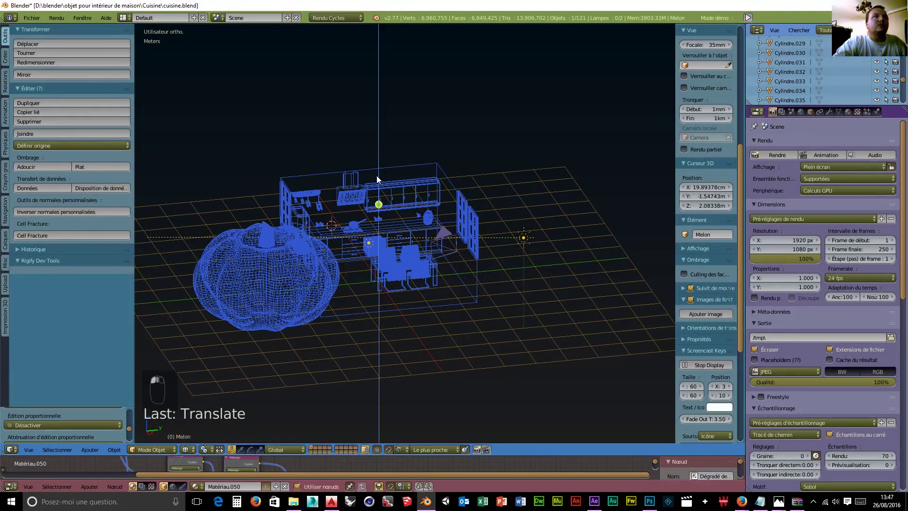
pyautogui.scroll(7, 389, 248)
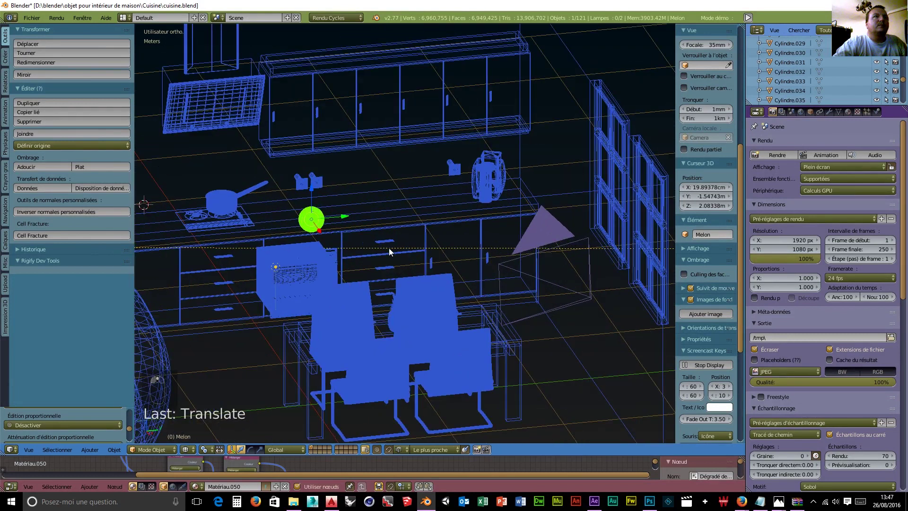
pyautogui.press('KP_3')
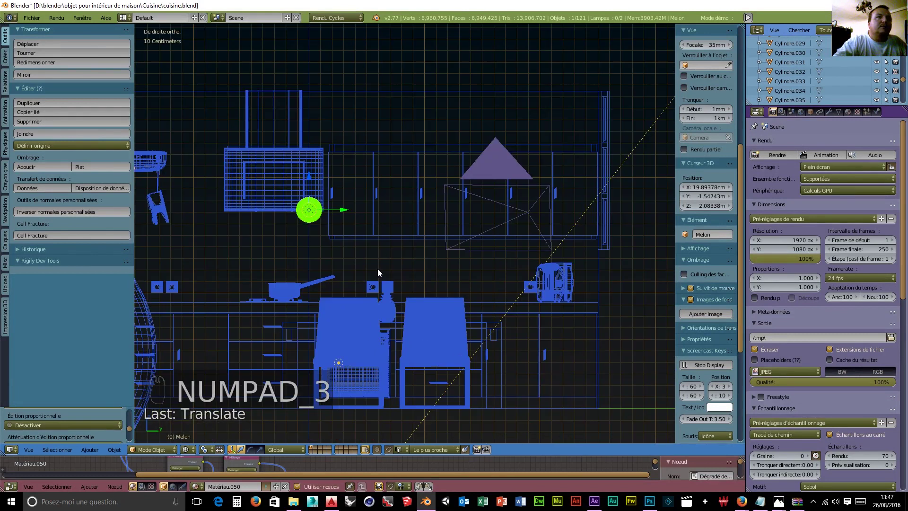
pyautogui.moveTo(308, 178); pyautogui.dragTo(506, 306)
pyautogui.moveTo(344, 289); pyautogui.dragTo(453, 301)
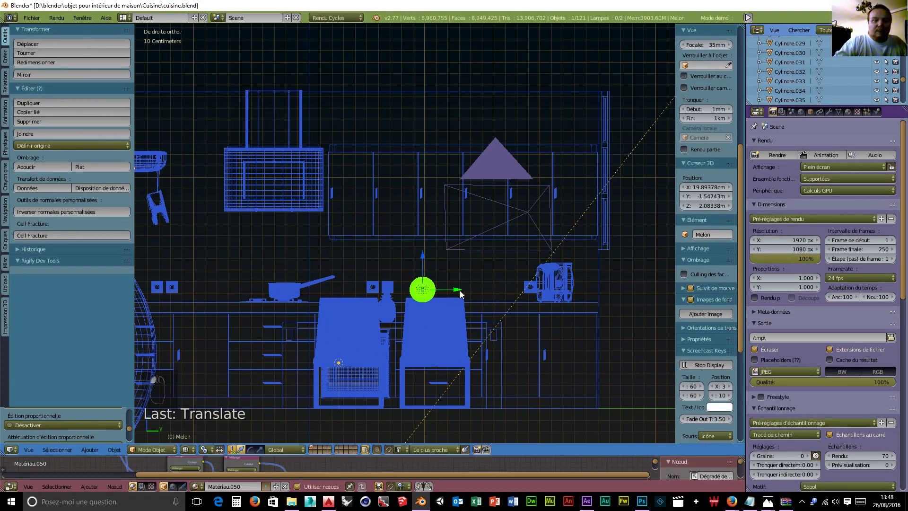
# Move the melon along negative X over the kitchen worktop and scale it down further.
pyautogui.press('KP_7')
pyautogui.moveTo(421, 220); pyautogui.dragTo(203, 225)
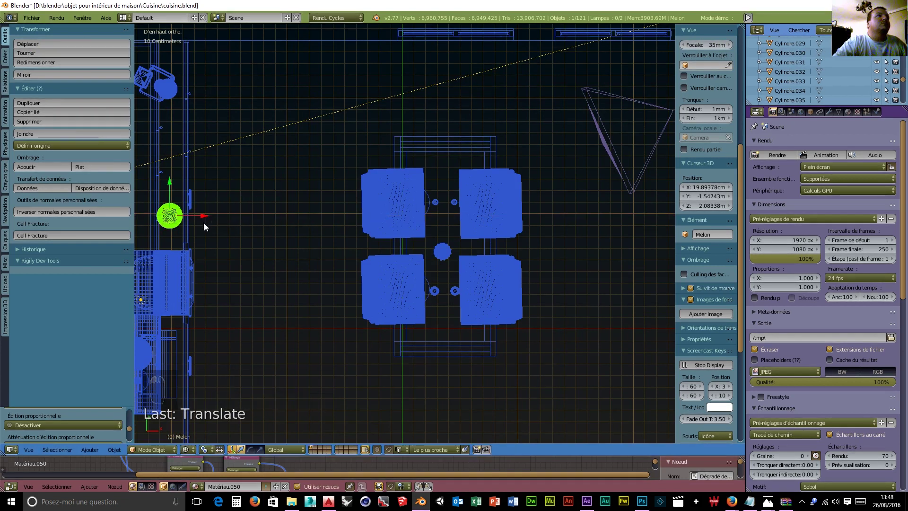
pyautogui.press('s')
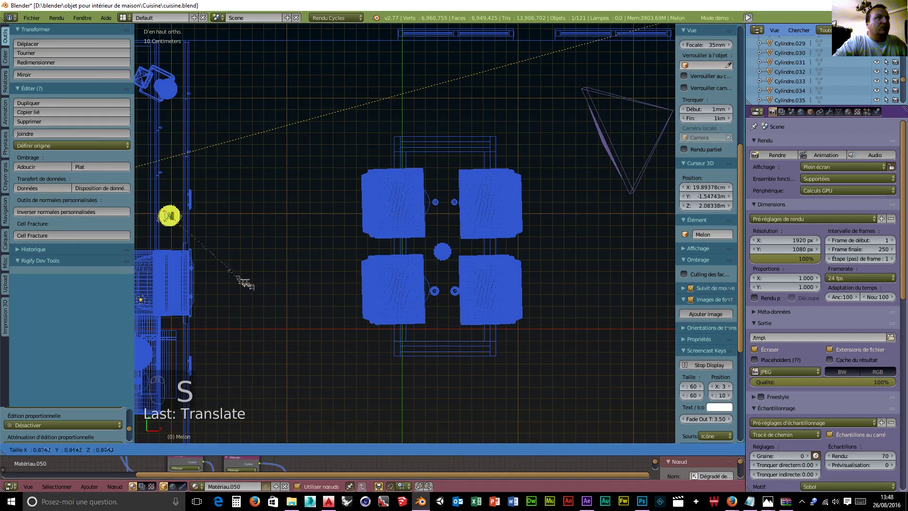
pyautogui.click(220, 266)
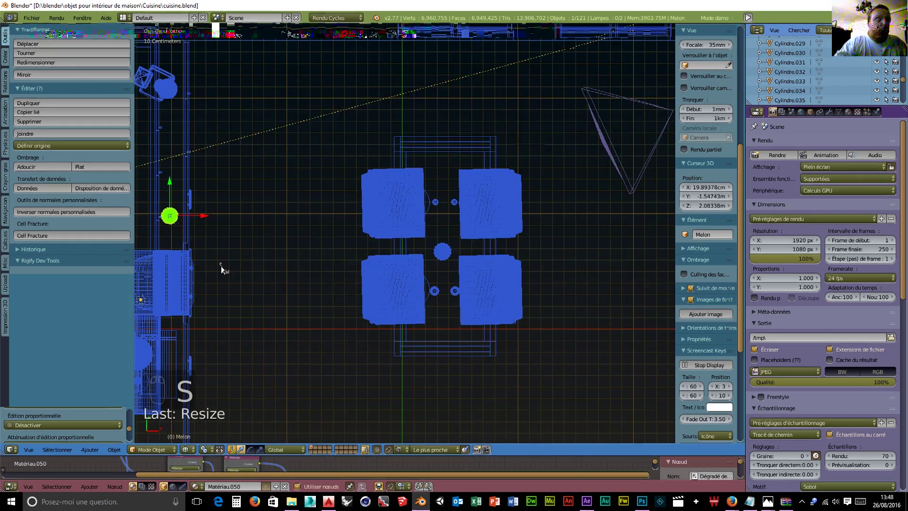
# Lower the melon until it rests on the kitchen worktop.
pyautogui.press('KP_1')
pyautogui.moveTo(169, 287); pyautogui.dragTo(170, 337)
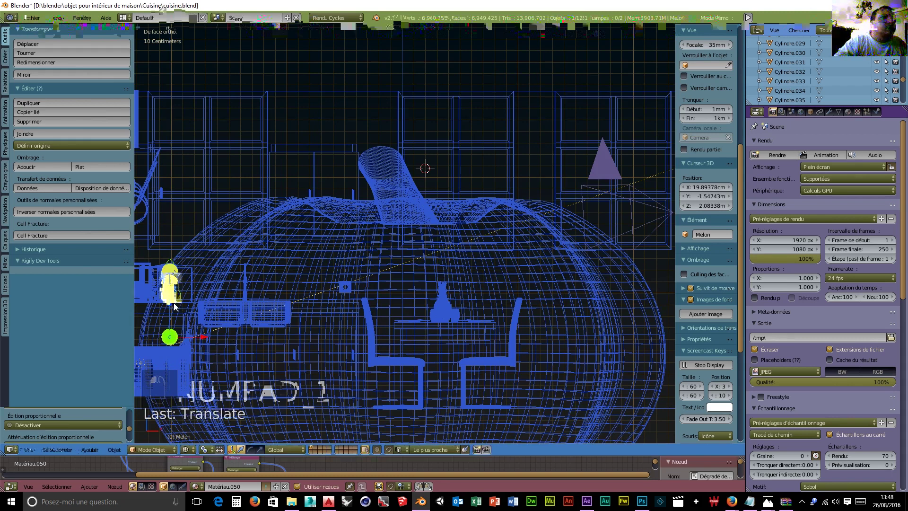
pyautogui.press('KP_3')
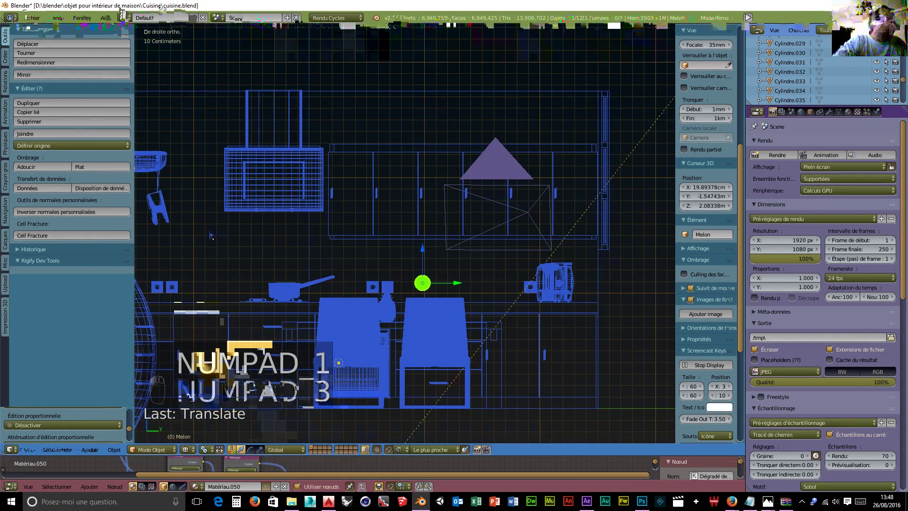
pyautogui.moveTo(422, 251); pyautogui.dragTo(494, 305)
# Select the oversized pumpkin and scale it down uniformly to fit the kitchen.
pyautogui.scroll(-3, 206, 354)
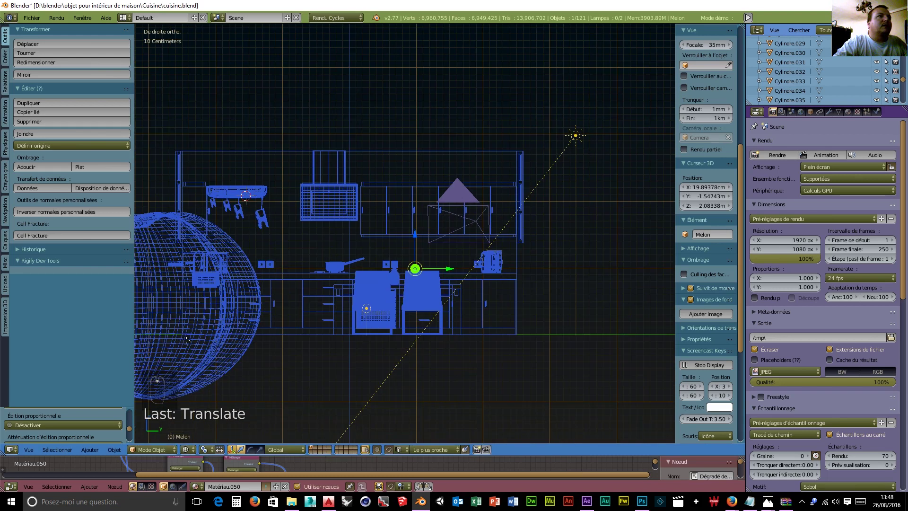
pyautogui.rightClick(189, 297)
pyautogui.scroll(-2, 300, 355)
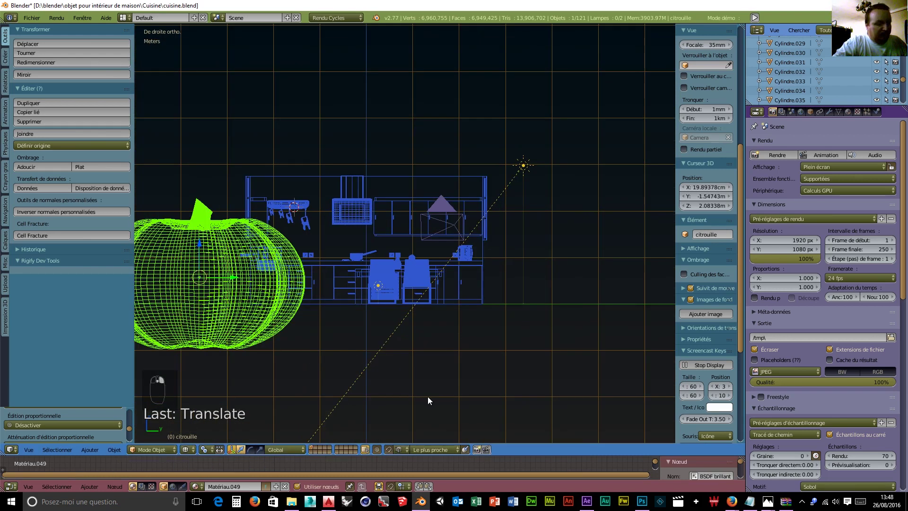
pyautogui.press('s')
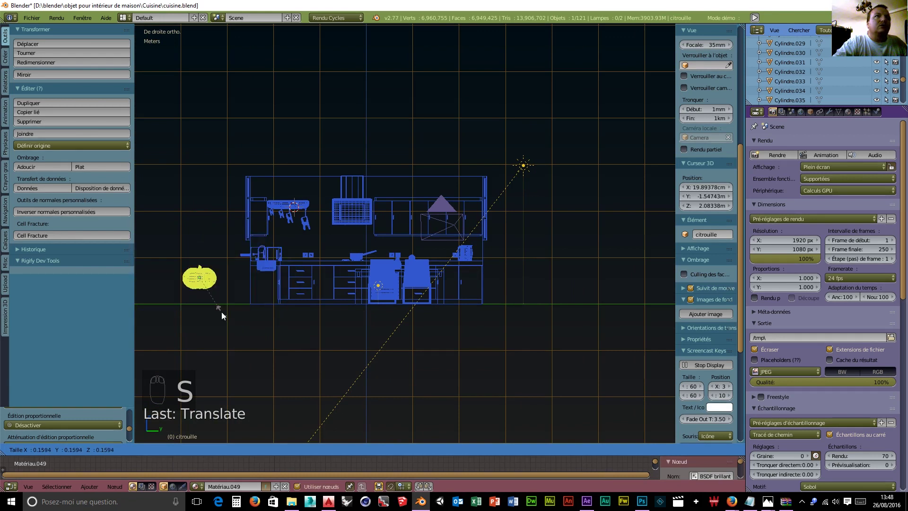
pyautogui.click(211, 306)
# Move the pumpkin along positive Y to between the melon and the kettle, and raise it to worktop height.
pyautogui.moveTo(230, 279); pyautogui.dragTo(447, 304)
pyautogui.moveTo(439, 249); pyautogui.dragTo(433, 223)
pyautogui.scroll(5, 492, 315)
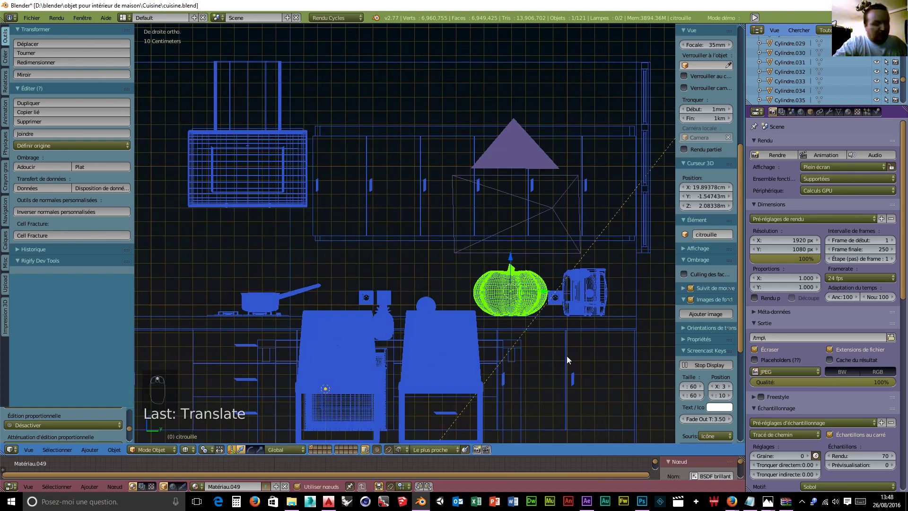
# Scale the pumpkin down a little more and lower it slightly to sit level with the worktop.
pyautogui.press('s')
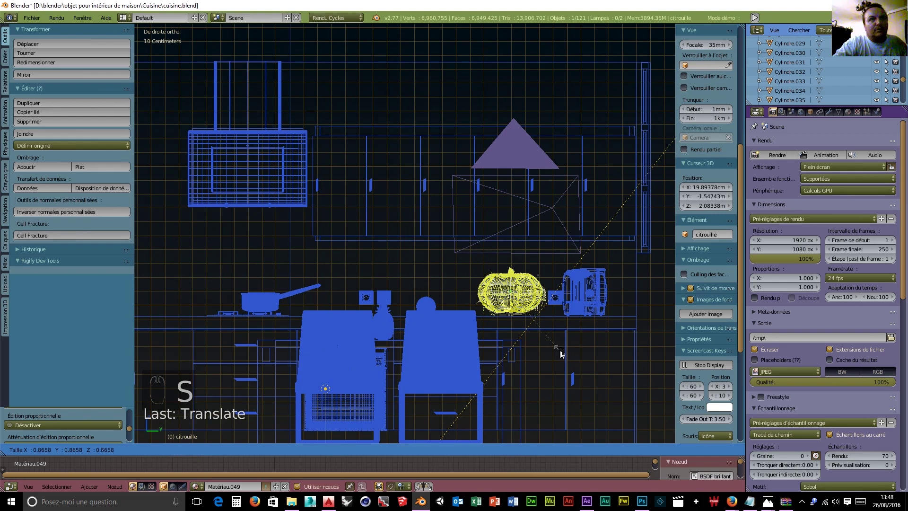
pyautogui.click(509, 262)
pyautogui.moveTo(509, 262); pyautogui.dragTo(509, 263)
pyautogui.press('KP_7')
pyautogui.scroll(-8, 344, 146)
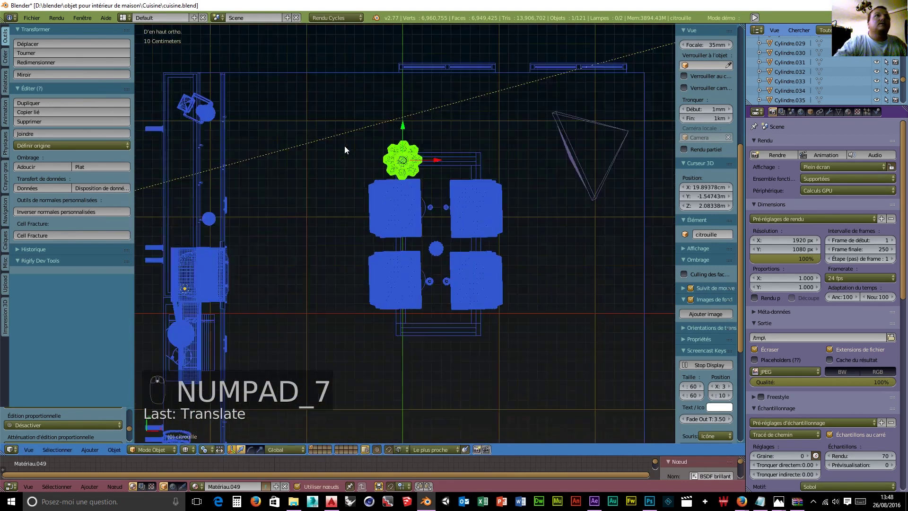
# View the kitchen through the camera with solid shading.
pyautogui.moveTo(423, 193); pyautogui.dragTo(317, 211)
pyautogui.moveTo(286, 163); pyautogui.dragTo(275, 172)
pyautogui.moveTo(366, 245); pyautogui.dragTo(308, 237, button='middle')
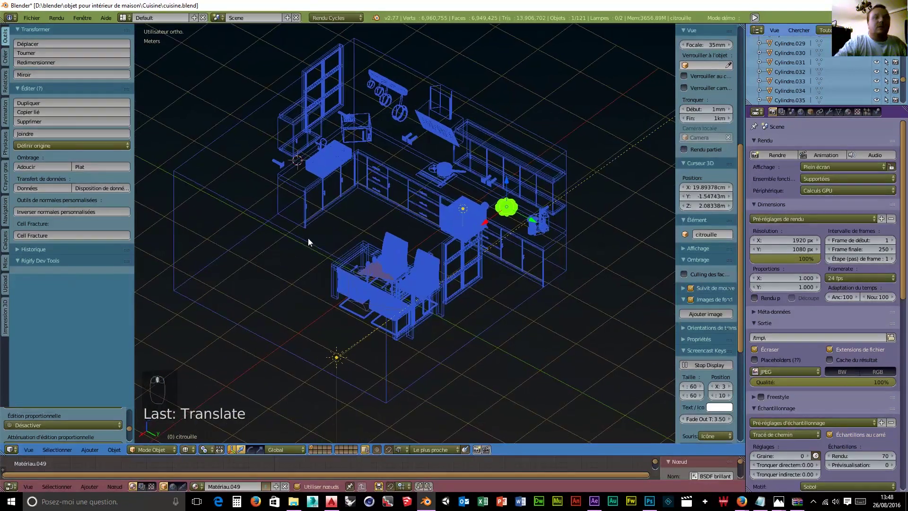
pyautogui.press('KP_0')
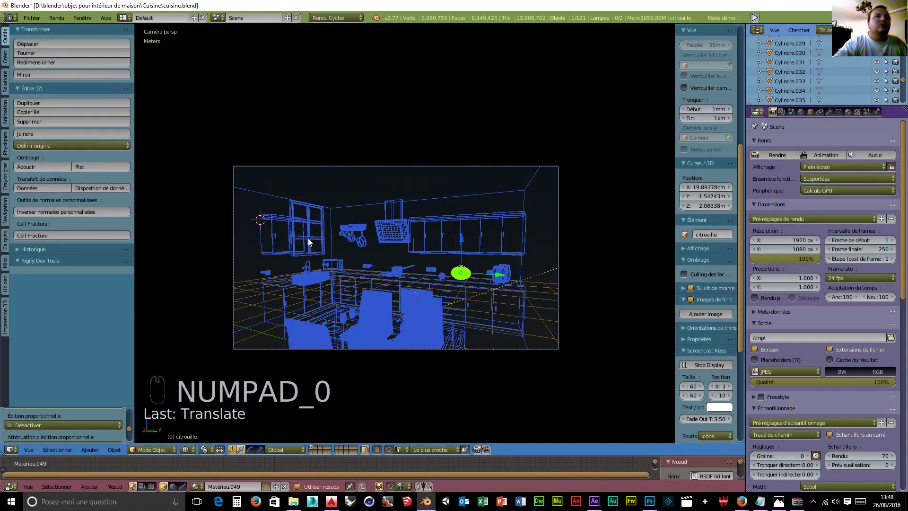
pyautogui.click(189, 448)
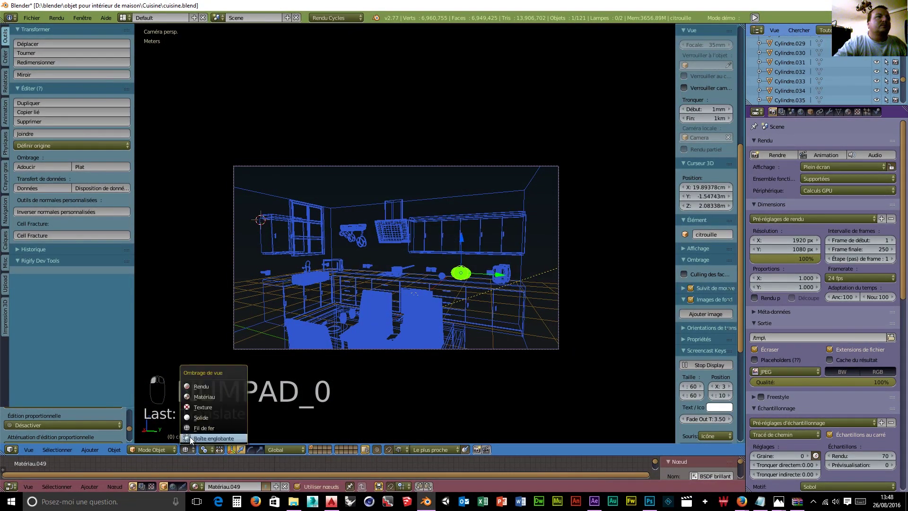
pyautogui.click(200, 422)
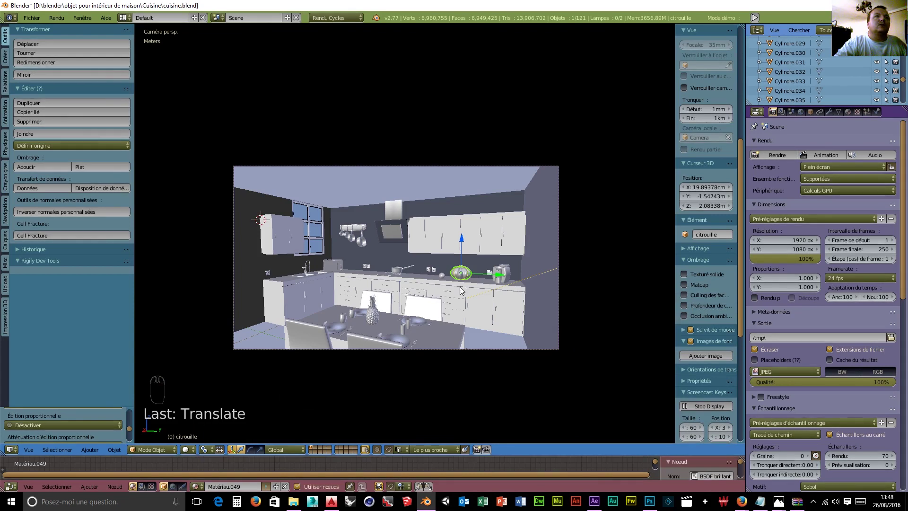
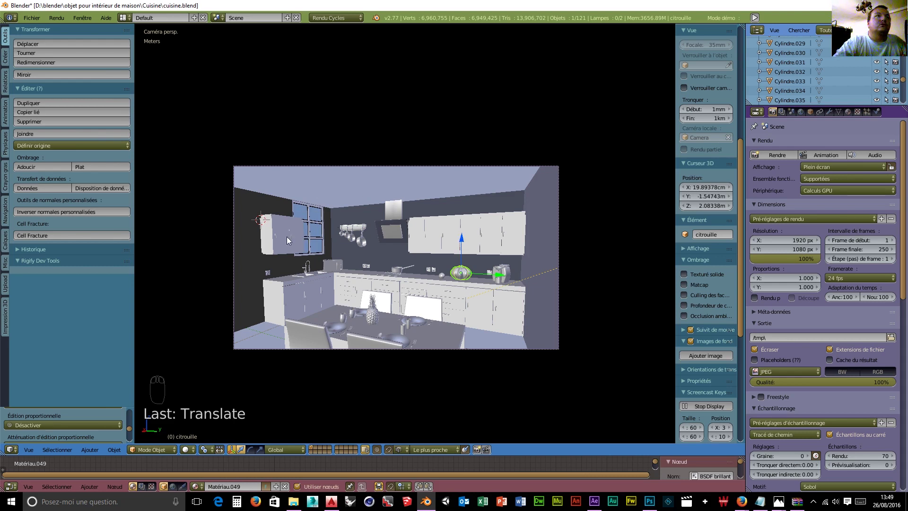
# Hide the end base cabinet front and parts of the kettle, and undo the hiding of the room walls.
pyautogui.rightClick(492, 303)
pyautogui.press('h')
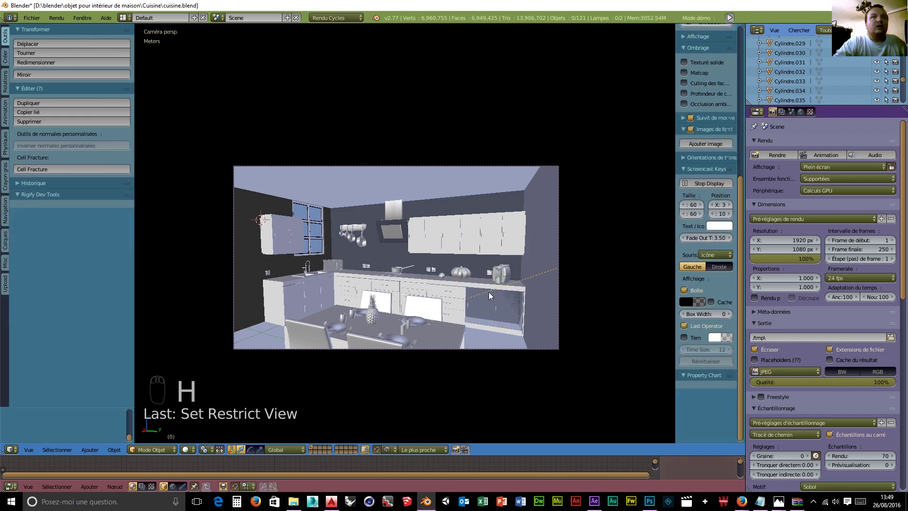
pyautogui.press('h')
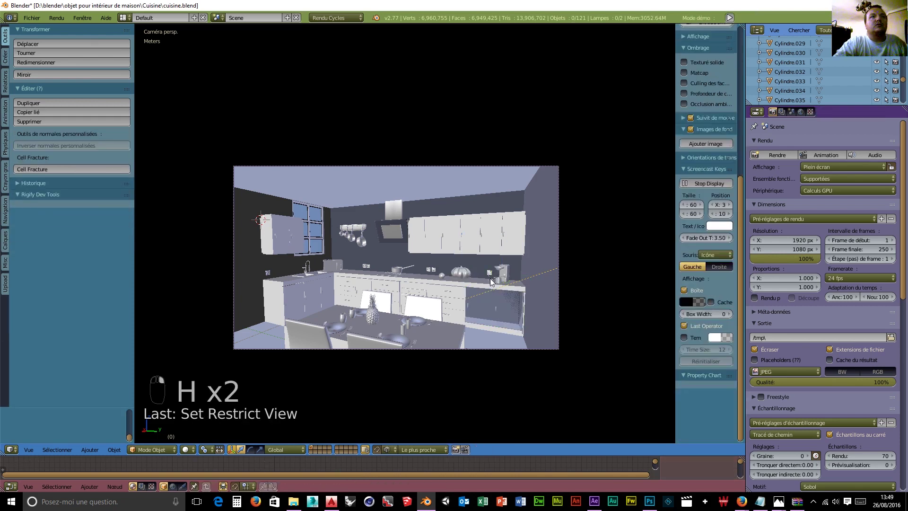
pyautogui.rightClick(507, 272)
pyautogui.press('h')
pyautogui.rightClick(504, 270)
pyautogui.press('h')
pyautogui.rightClick(504, 271)
pyautogui.press('h')
pyautogui.rightClick(503, 270)
pyautogui.press('h')
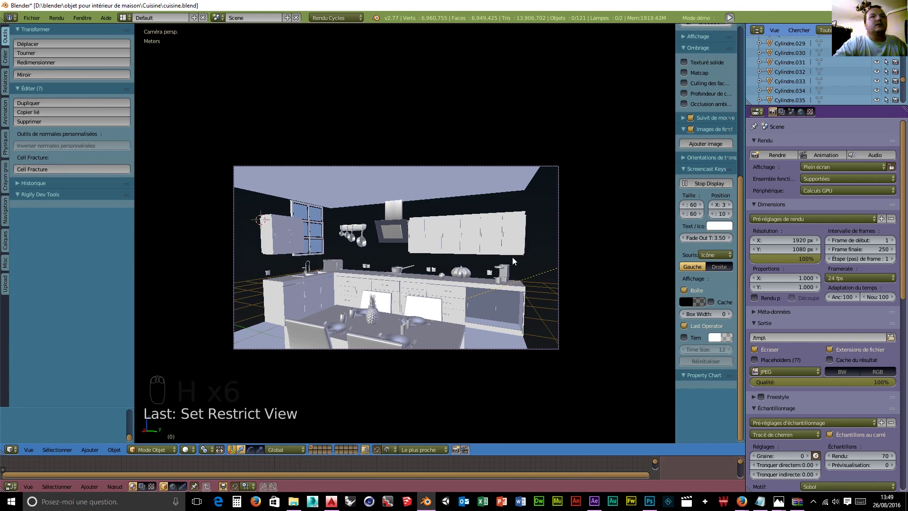
pyautogui.hotkey('ctrl', 'z')
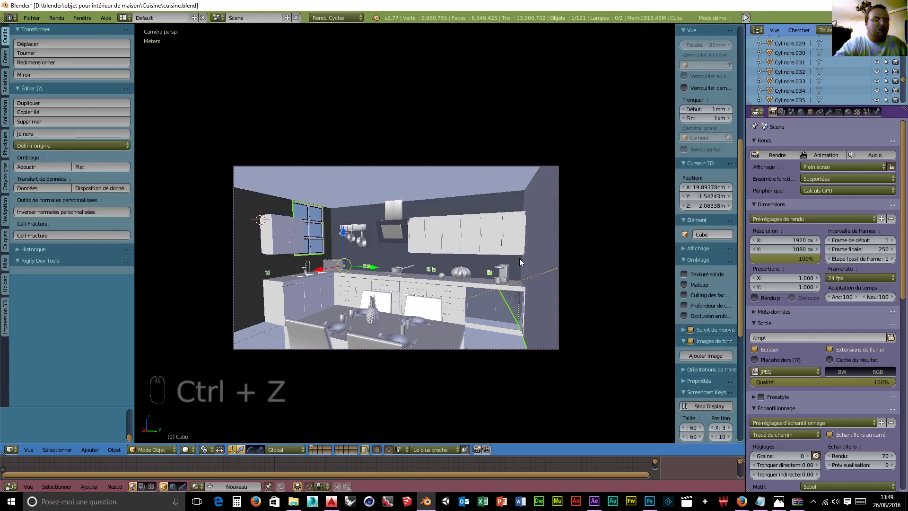
# Hide the next base cabinet front, the pineapple on the table and the pumpkin on the worktop.
pyautogui.rightClick(448, 298)
pyautogui.press('h')
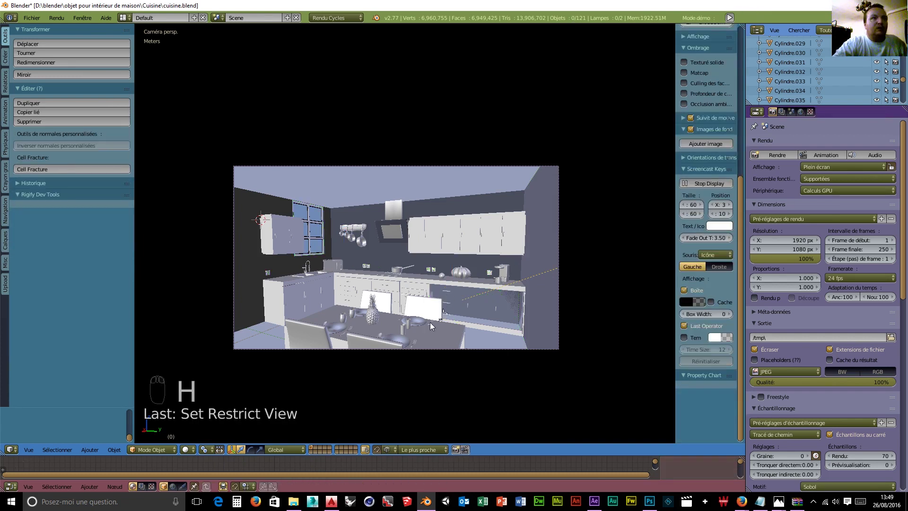
pyautogui.rightClick(371, 317)
pyautogui.press('h')
pyautogui.rightClick(463, 274)
pyautogui.press('h')
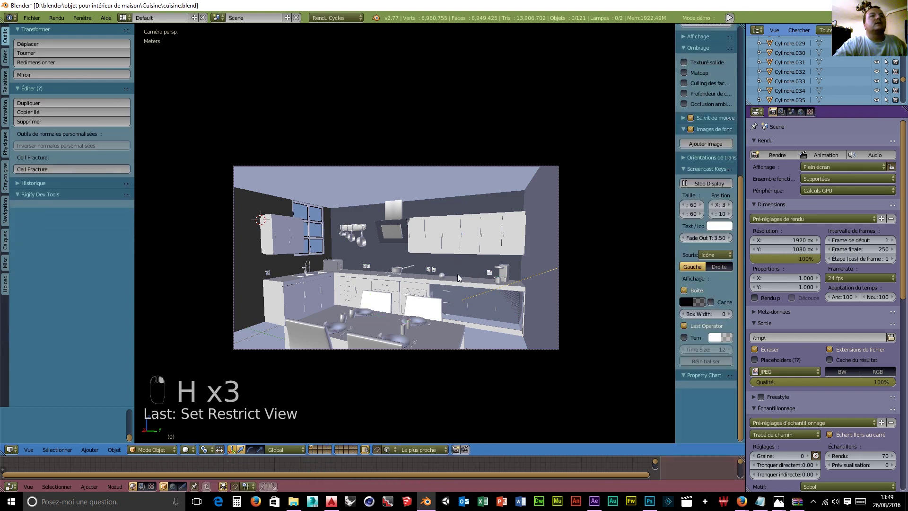
# Hide the melon, the worktop and the sink.
pyautogui.rightClick(438, 276)
pyautogui.press('h')
pyautogui.rightClick(416, 277)
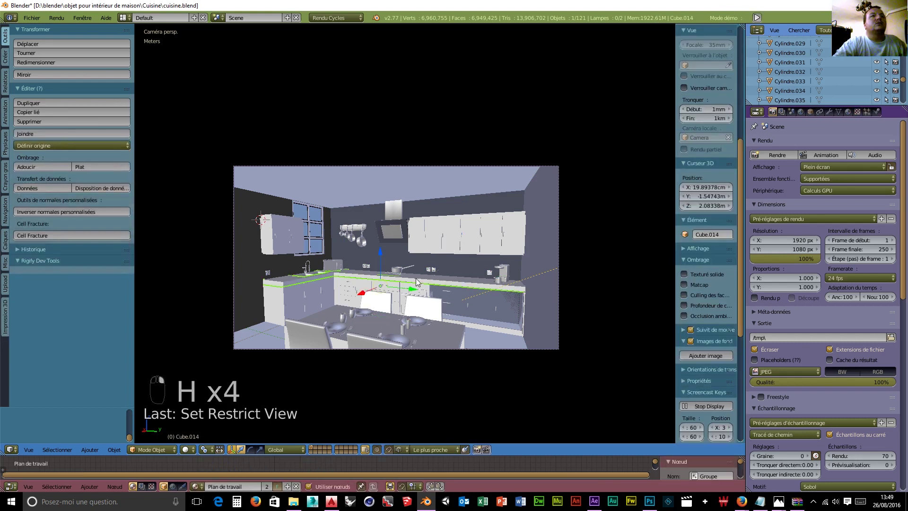
pyautogui.press('h')
pyautogui.rightClick(311, 282)
pyautogui.press('h')
# Hide the hanging utensil rack and the range hood on the back wall.
pyautogui.rightClick(360, 231)
pyautogui.press('h')
pyautogui.rightClick(391, 225)
pyautogui.press('h')
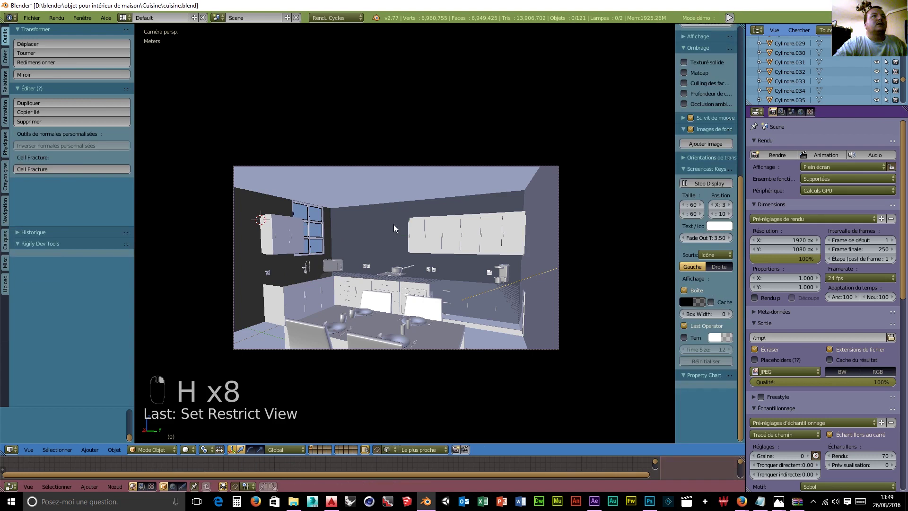
# Hide the row of wall cabinets on the back wall, leaving their handles.
pyautogui.rightClick(444, 223)
pyautogui.press('h')
pyautogui.rightClick(447, 220)
pyautogui.press('h')
pyautogui.rightClick(447, 219)
pyautogui.press('h')
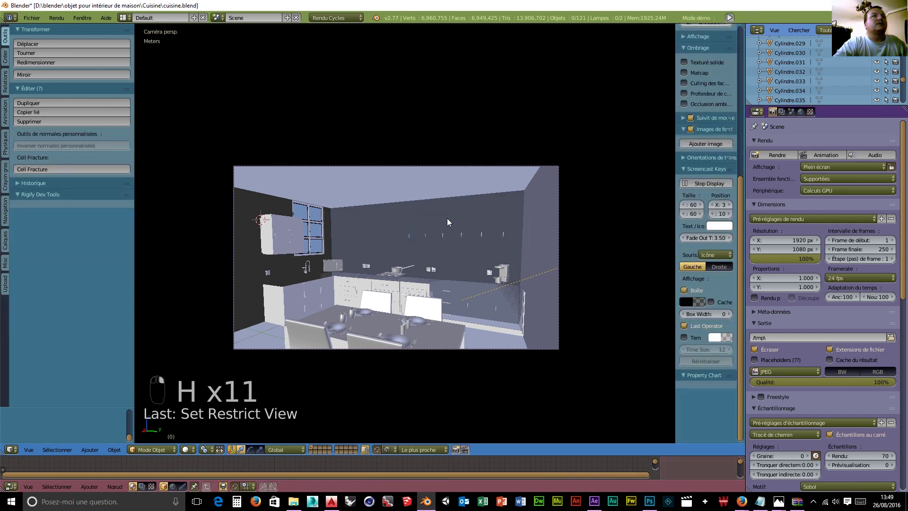
# Hide the doors and carcass of the wall cabinet beside the window.
pyautogui.rightClick(299, 243)
pyautogui.press('h')
pyautogui.rightClick(296, 236)
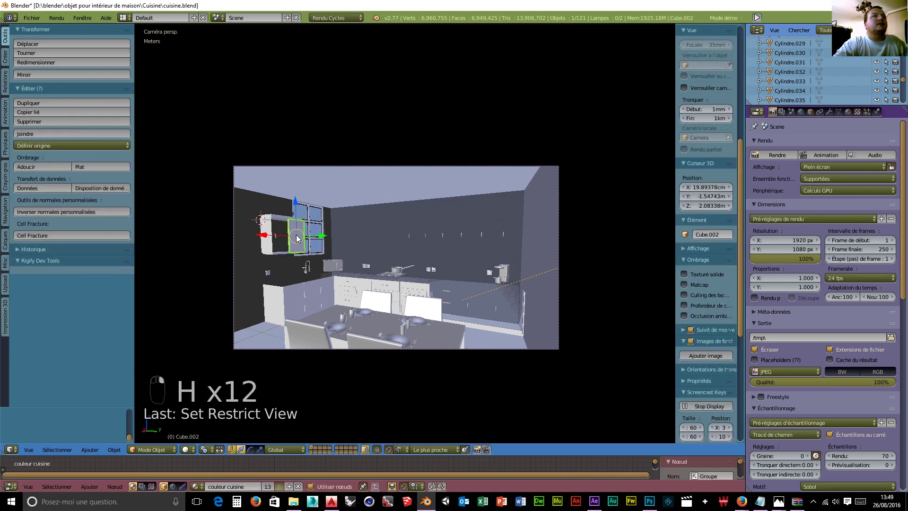
pyautogui.press('h')
pyautogui.rightClick(277, 238)
pyautogui.press('h')
pyautogui.rightClick(274, 217)
pyautogui.press('h')
# Hide the handles and bottom panel left from the wall cabinet beside the window.
pyautogui.rightClick(275, 236)
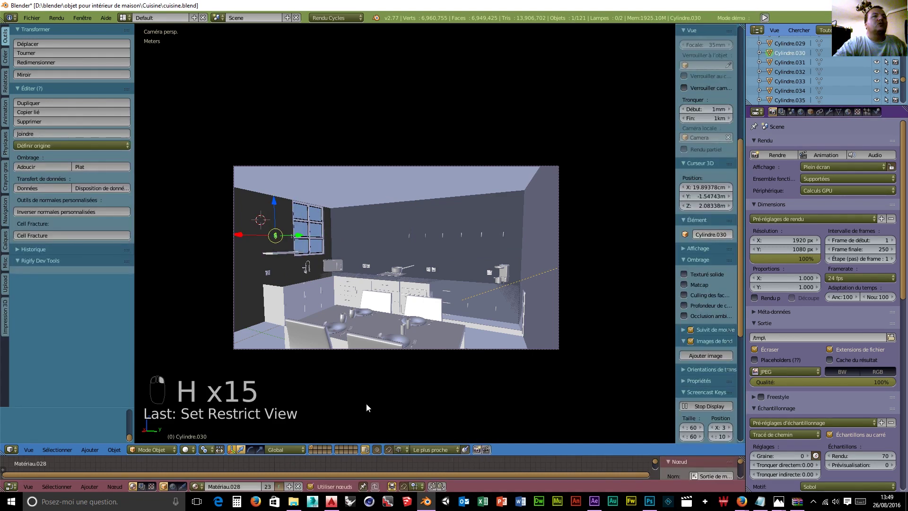
pyautogui.press('h')
pyautogui.rightClick(291, 247)
pyautogui.press('h')
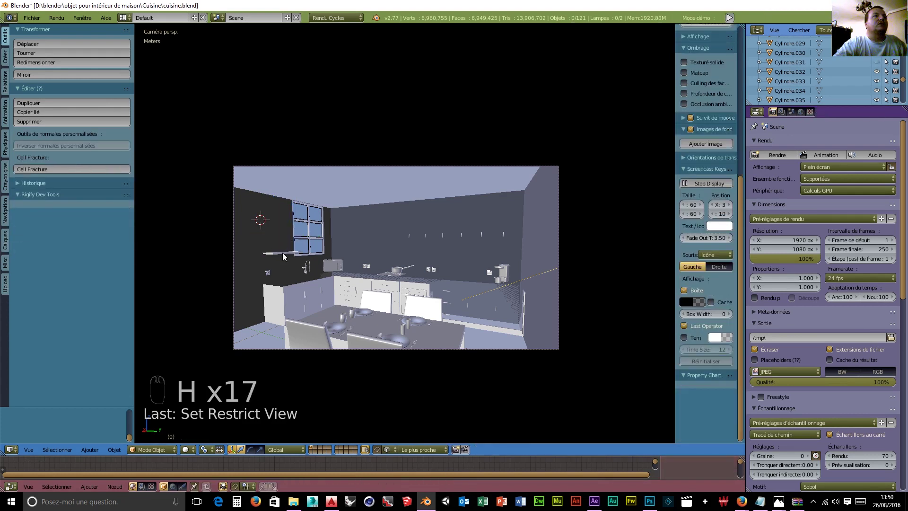
pyautogui.rightClick(283, 252)
pyautogui.press('m')
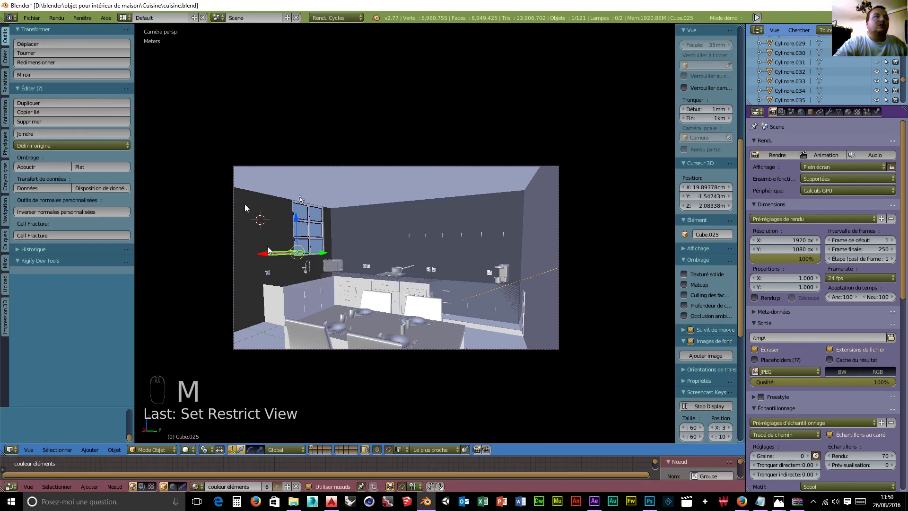
pyautogui.press('h')
# Hide the base cabinet pieces under the window and the sink tap.
pyautogui.rightClick(275, 297)
pyautogui.press('h')
pyautogui.rightClick(295, 294)
pyautogui.press('h')
pyautogui.rightClick(303, 291)
pyautogui.press('h')
pyautogui.rightClick(305, 272)
pyautogui.press('h')
# Hide the corner base cabinet piece and the microwave.
pyautogui.rightClick(345, 288)
pyautogui.press('h')
pyautogui.rightClick(335, 269)
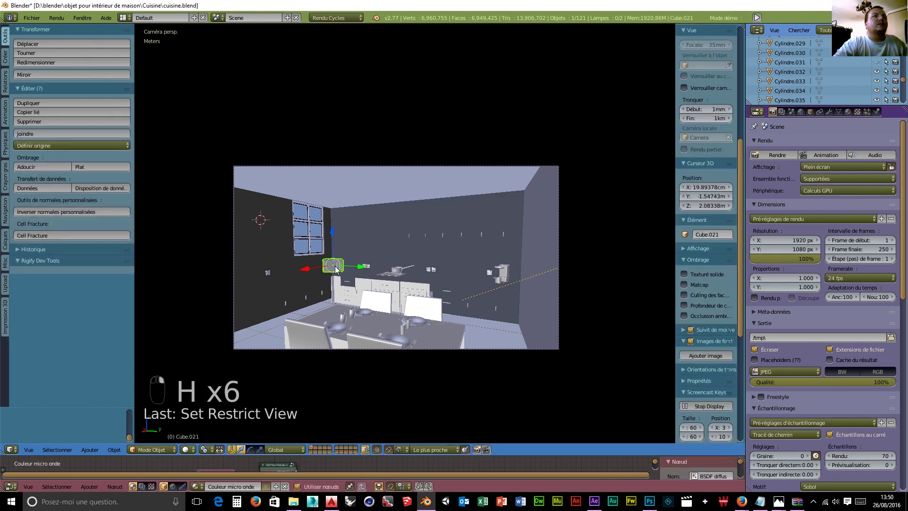
pyautogui.press('h')
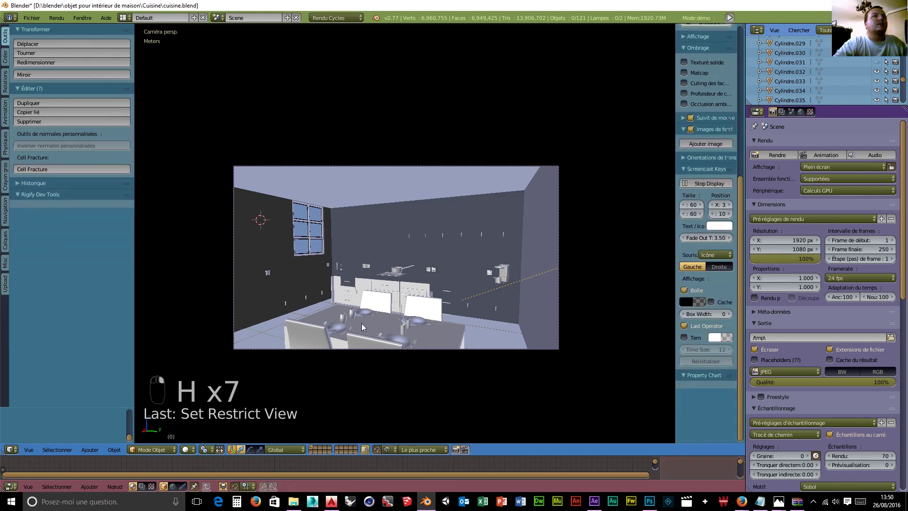
# Hide the dining table top and the two chairs on its far side.
pyautogui.rightClick(362, 322)
pyautogui.press('h')
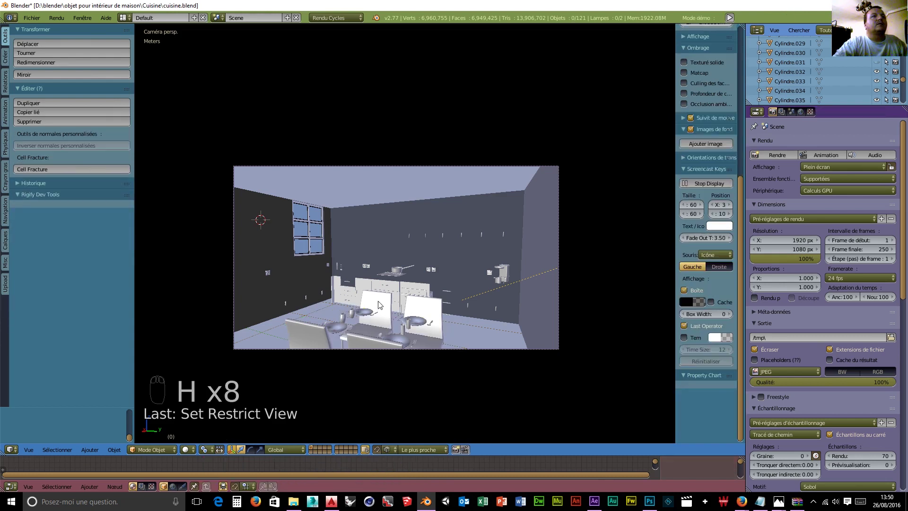
pyautogui.rightClick(379, 305)
pyautogui.press('h')
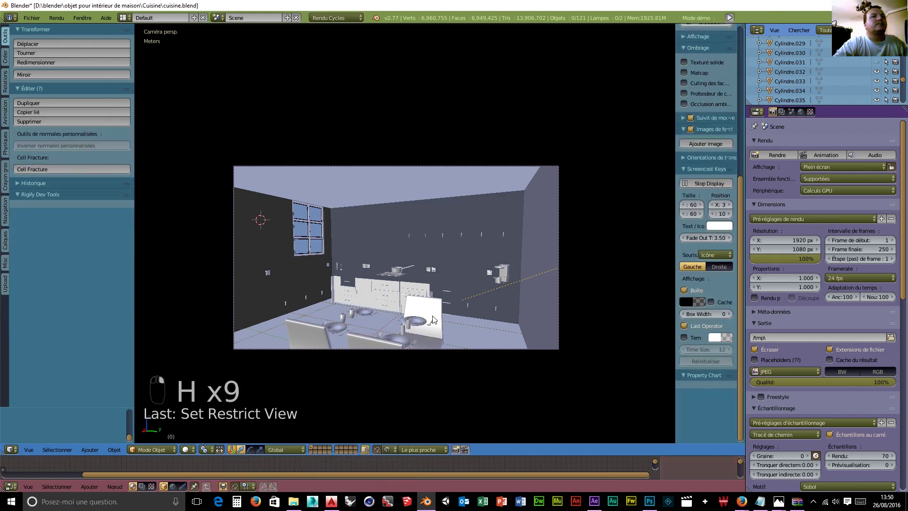
pyautogui.rightClick(428, 316)
pyautogui.press('h')
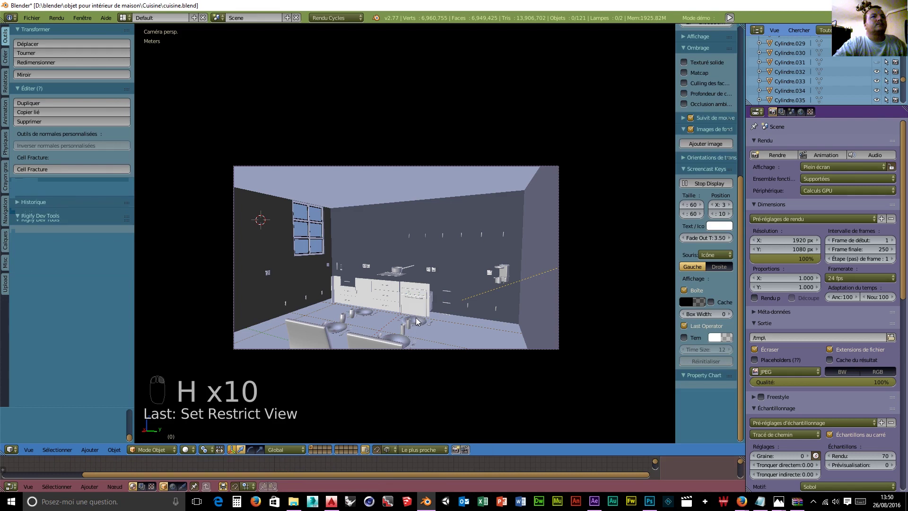
# Hide the two near chairs together with the plates and glass at one end of the table.
pyautogui.rightClick(413, 320)
pyautogui.press('h')
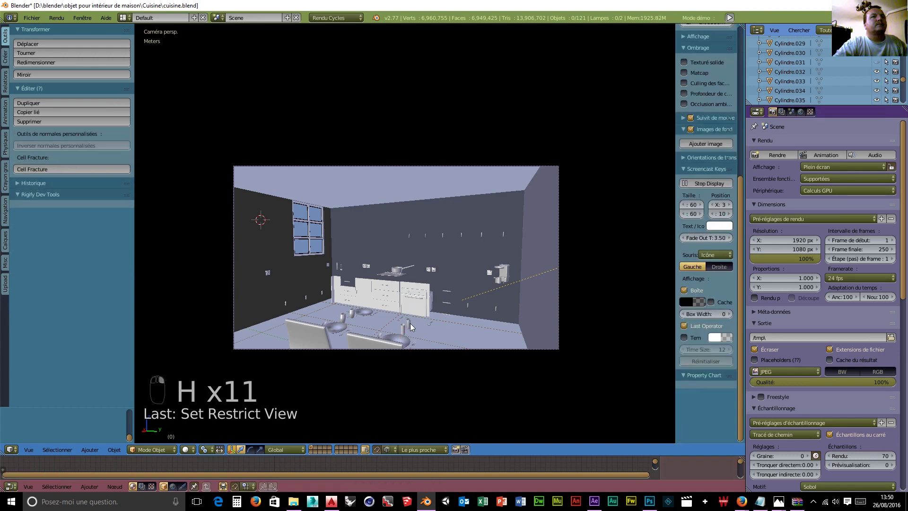
pyautogui.rightClick(411, 322)
pyautogui.press('h')
pyautogui.rightClick(401, 339)
pyautogui.press('h')
pyautogui.rightClick(379, 342)
pyautogui.press('h')
pyautogui.rightClick(307, 334)
pyautogui.press('h')
# Hide the oven and the base cabinet pieces around it, one by one.
pyautogui.rightClick(406, 291)
pyautogui.press('h')
pyautogui.rightClick(413, 294)
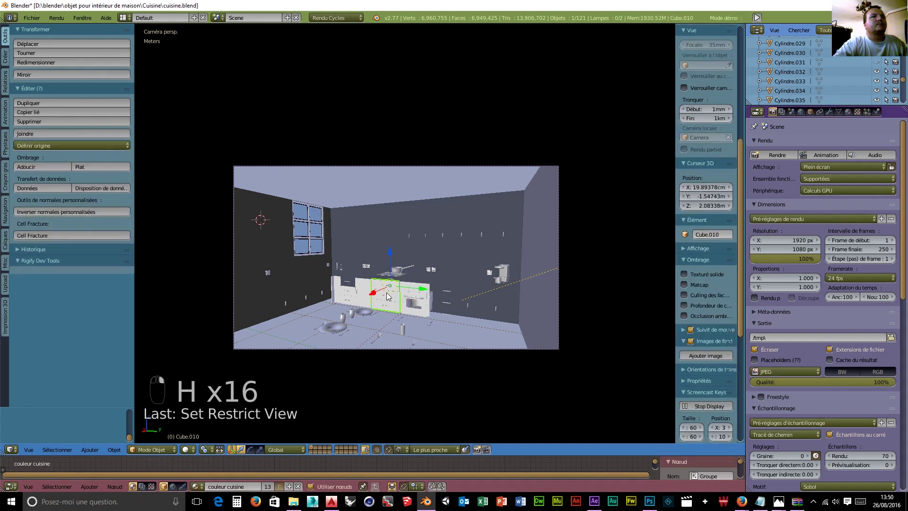
pyautogui.press('h')
pyautogui.rightClick(414, 293)
pyautogui.press('h')
pyautogui.rightClick(414, 290)
pyautogui.press('h')
pyautogui.rightClick(418, 296)
pyautogui.press('h')
pyautogui.rightClick(417, 296)
pyautogui.press('h')
pyautogui.rightClick(416, 300)
pyautogui.press('h')
# Hide the remaining drawer and base cabinet fronts along the back wall.
pyautogui.rightClick(367, 297)
pyautogui.press('h')
pyautogui.rightClick(351, 297)
pyautogui.press('h')
pyautogui.rightClick(335, 291)
pyautogui.press('h')
pyautogui.rightClick(353, 294)
pyautogui.press('h')
pyautogui.rightClick(352, 299)
pyautogui.press('h')
# Hide the saucepan and the hob.
pyautogui.rightClick(395, 271)
pyautogui.press('h')
pyautogui.rightClick(389, 275)
pyautogui.press('h')
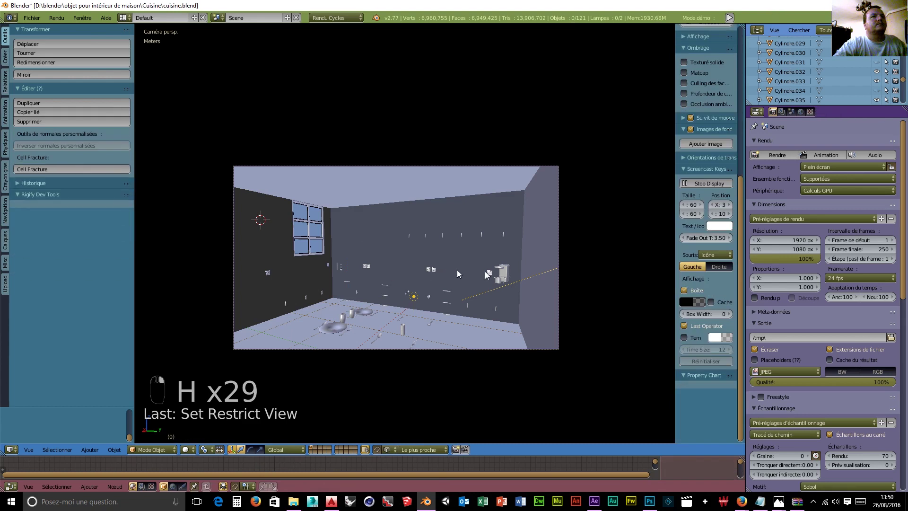
# Hide the remaining parts of the kettle near the end of the back wall.
pyautogui.rightClick(502, 274)
pyautogui.press('h')
pyautogui.rightClick(505, 279)
pyautogui.press('h')
pyautogui.rightClick(504, 279)
pyautogui.press('h')
pyautogui.rightClick(499, 282)
pyautogui.press('h')
pyautogui.rightClick(504, 266)
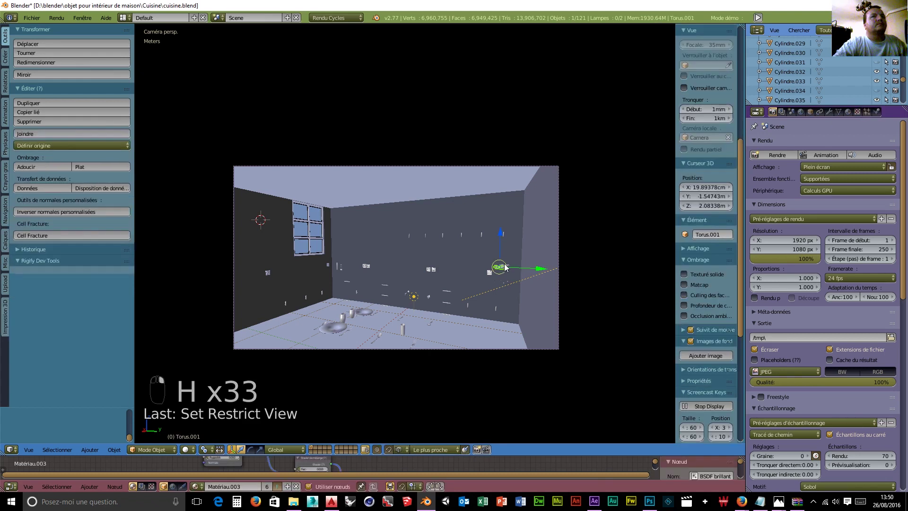
pyautogui.press('h')
pyautogui.press('h')
pyautogui.rightClick(503, 267)
pyautogui.press('h')
# Hide the two remaining plates and the glasses beside them.
pyautogui.rightClick(339, 325)
pyautogui.press('h')
pyautogui.rightClick(345, 320)
pyautogui.rightClick(348, 317)
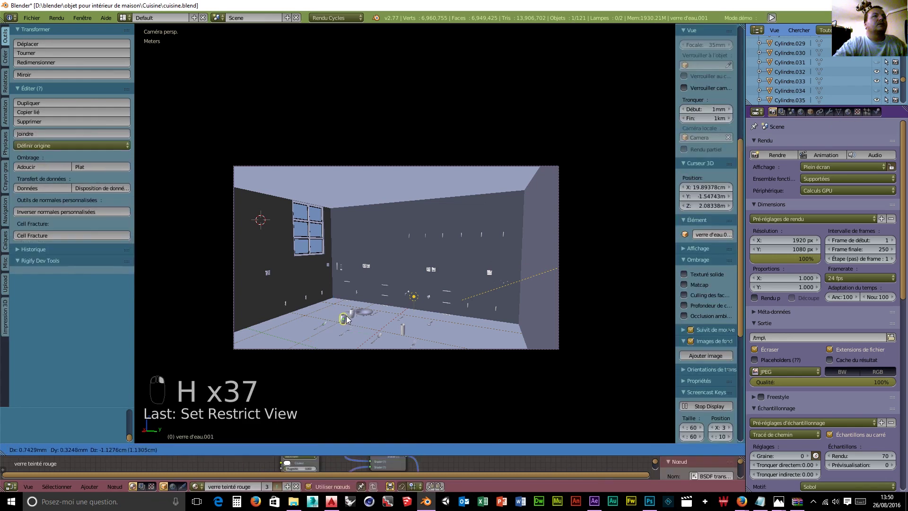
pyautogui.press('h')
pyautogui.rightClick(352, 312)
pyautogui.press('h')
pyautogui.rightClick(362, 311)
pyautogui.press('h')
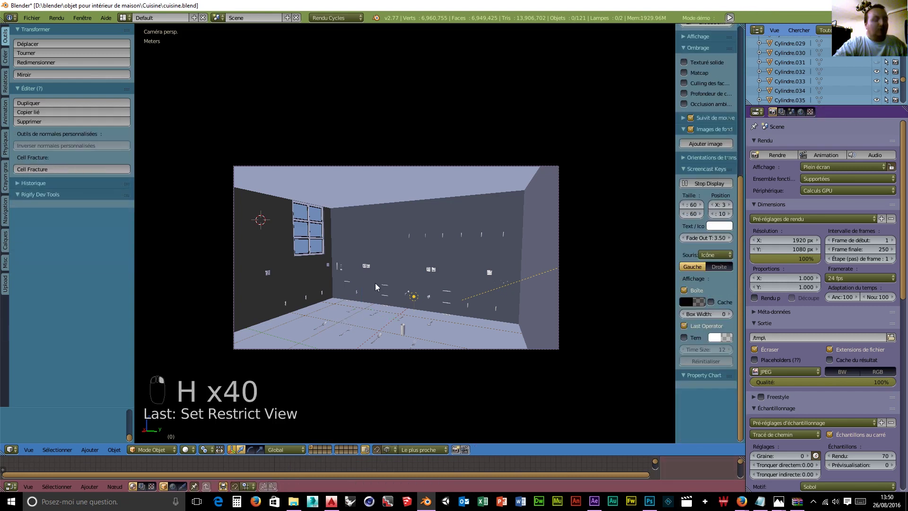
# Reveal all hidden objects, and select the room walls together with the ceiling.
pyautogui.hotkey('alt', 'h')
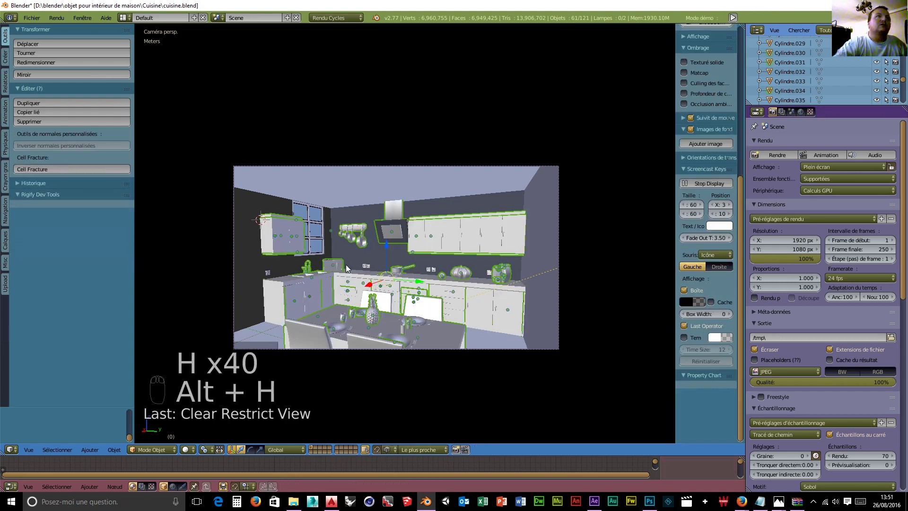
pyautogui.rightClick(243, 254)
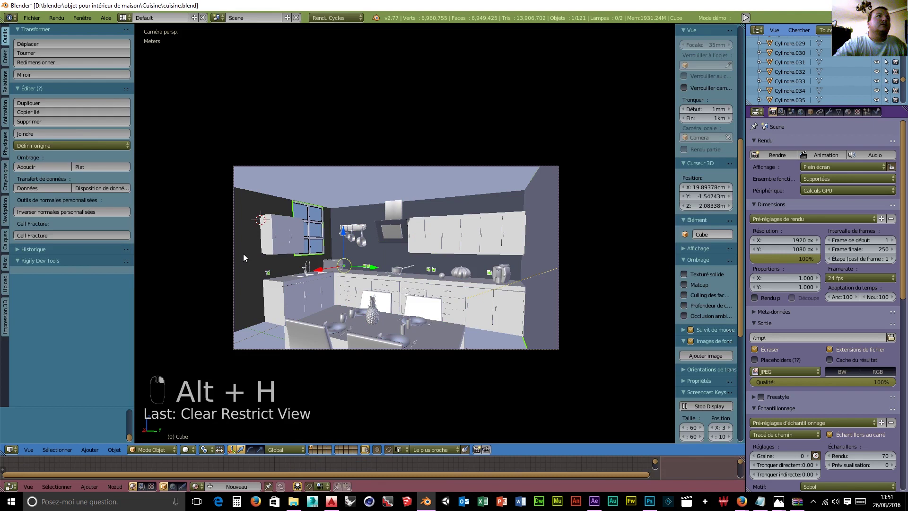
pyautogui.keyDown('shift'); pyautogui.rightClick(320, 180); pyautogui.keyUp('shift')
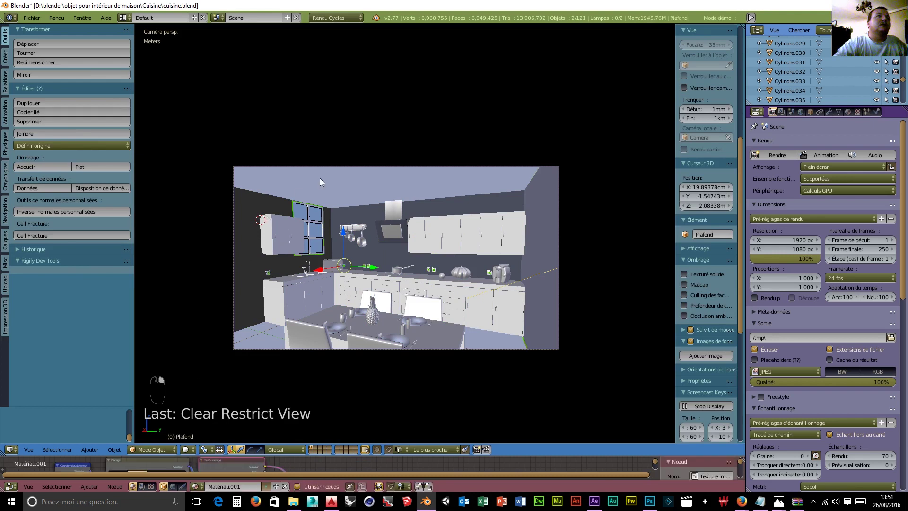
# Switch to wireframe shading and view the whole room from outside the camera.
pyautogui.click(189, 449)
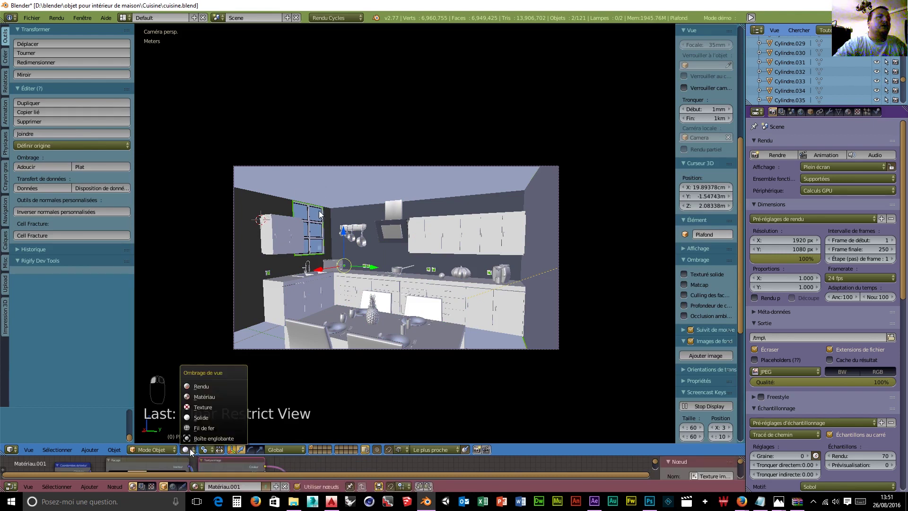
pyautogui.click(205, 427)
pyautogui.scroll(-4, 332, 329)
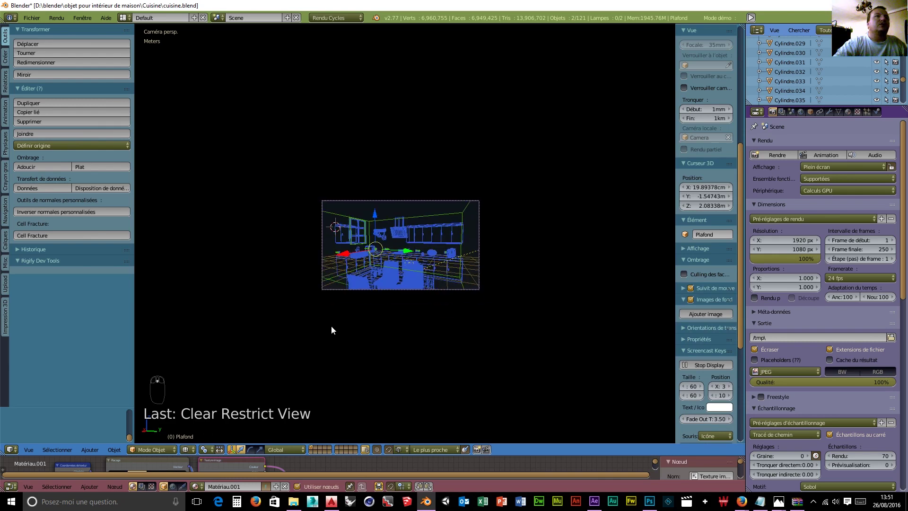
pyautogui.moveTo(392, 231); pyautogui.dragTo(416, 278, button='middle')
pyautogui.moveTo(560, 412); pyautogui.dragTo(557, 372, button='middle')
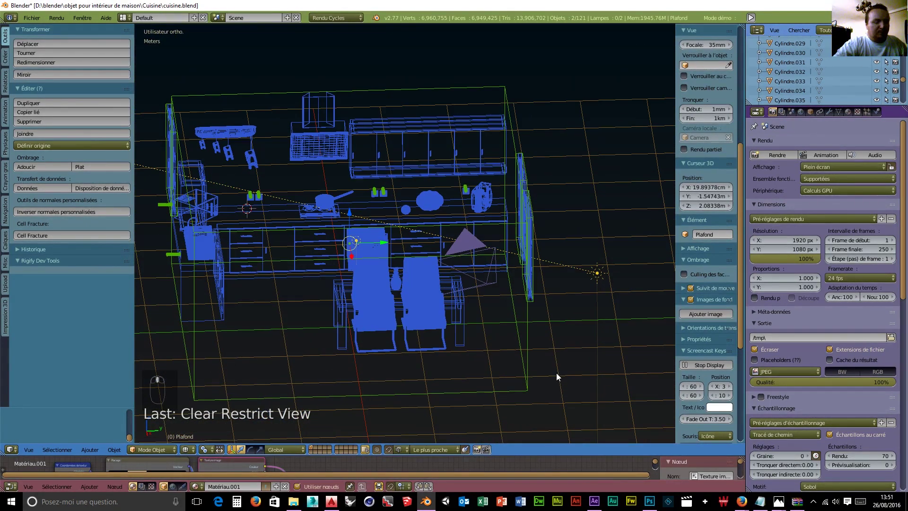
# Add the rest of the room shell to the selection, invert the selection and hide all the furniture, leaving the bare room.
pyautogui.press('b')
pyautogui.moveTo(552, 366); pyautogui.dragTo(475, 405)
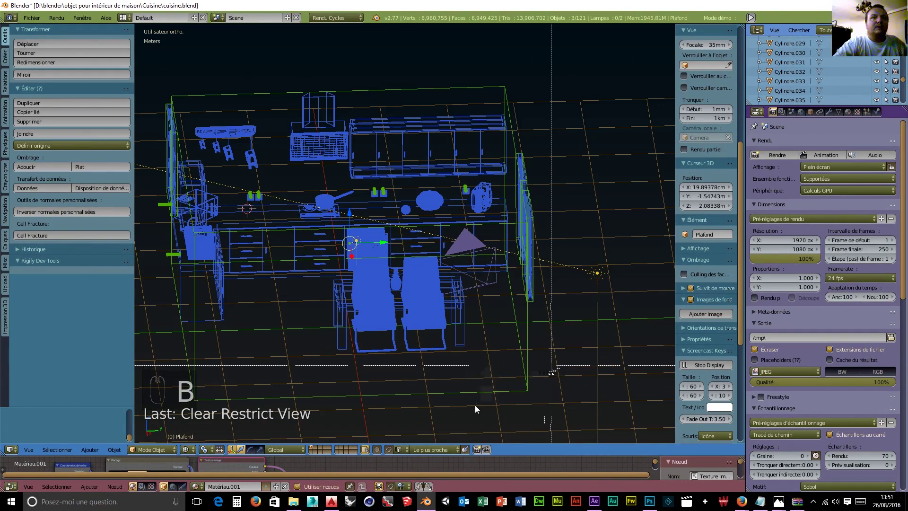
pyautogui.press('b')
pyautogui.moveTo(492, 65); pyautogui.dragTo(530, 102)
pyautogui.moveTo(488, 234); pyautogui.dragTo(439, 257, button='middle')
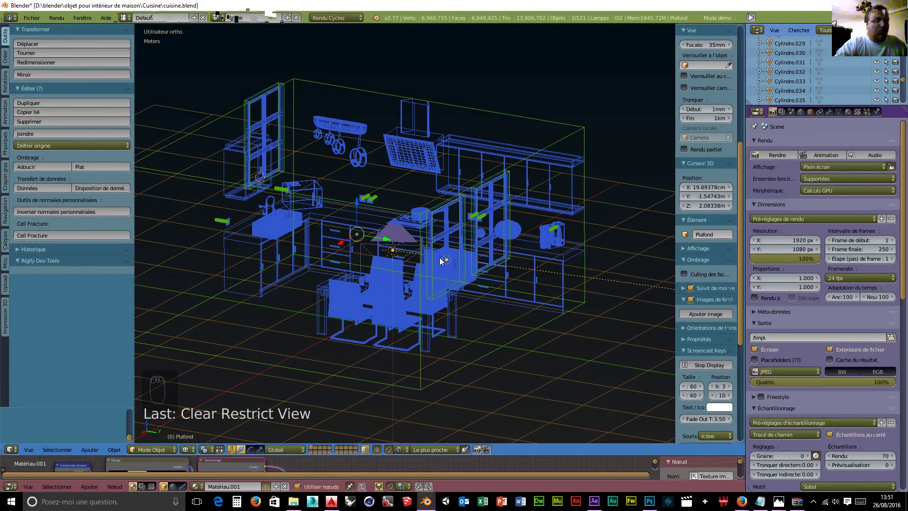
pyautogui.hotkey('ctrl', 'i')
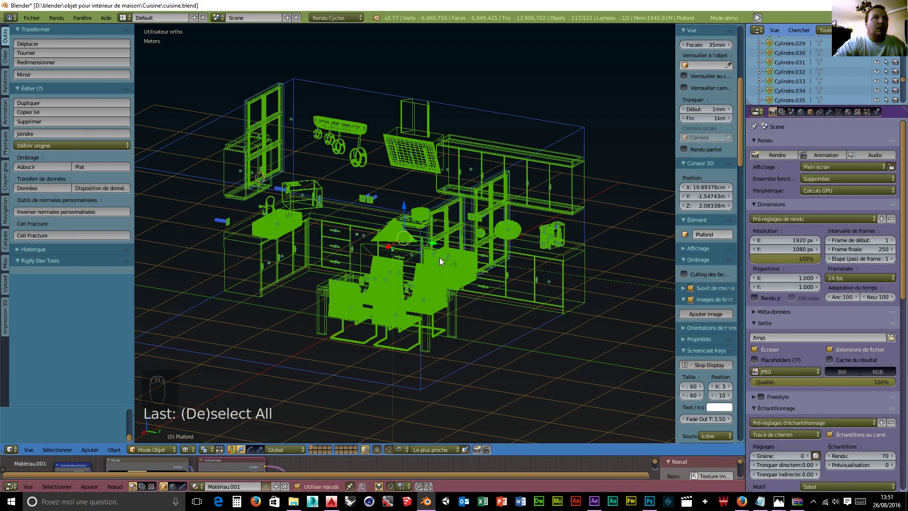
pyautogui.press('h')
pyautogui.moveTo(439, 257); pyautogui.dragTo(453, 240, button='middle')
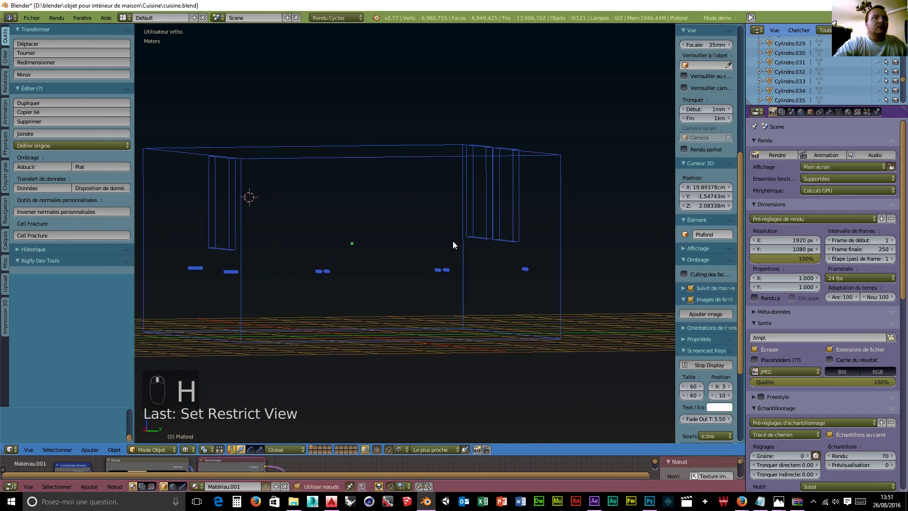
# Show the bare room through the camera in solid shading, then briefly reveal the furnishings for comparison and hide them again.
pyautogui.press('KP_0')
pyautogui.click(186, 450)
pyautogui.click(195, 423)
pyautogui.scroll(5, 390, 384)
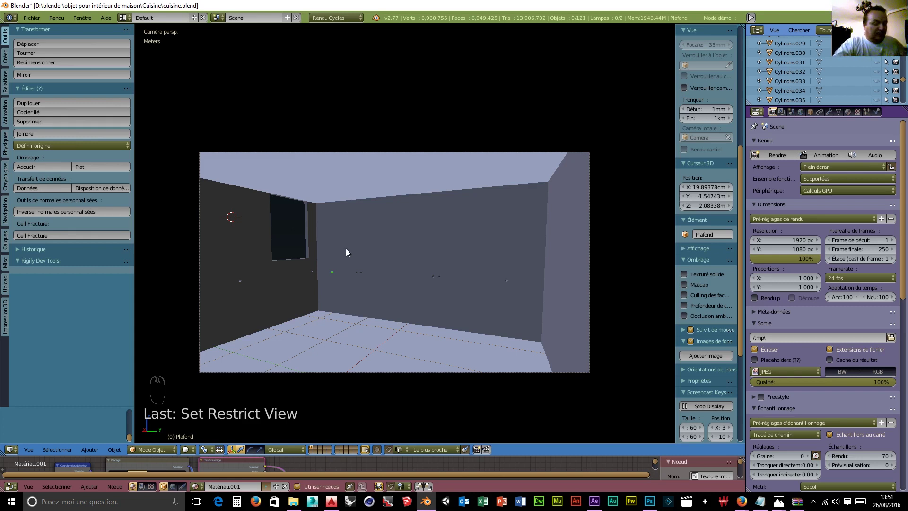
pyautogui.hotkey('alt', 'h')
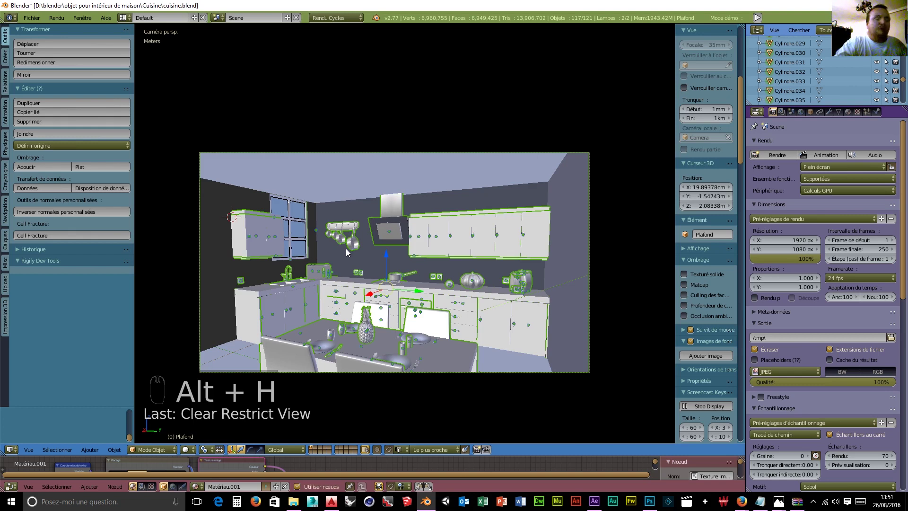
pyautogui.press('h')
# Select the ceiling from above the room and isolate it in local view.
pyautogui.moveTo(326, 272); pyautogui.dragTo(430, 251, button='middle')
pyautogui.rightClick(418, 254)
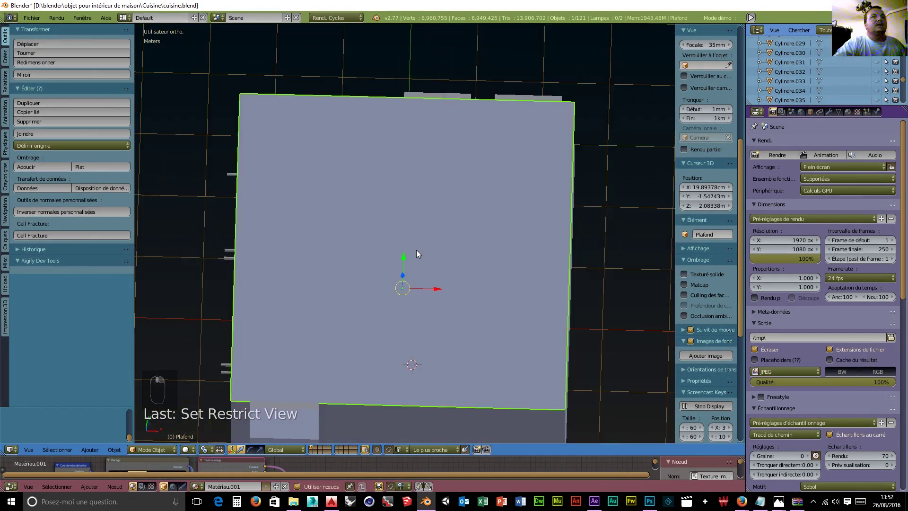
pyautogui.press('KP_Divide')
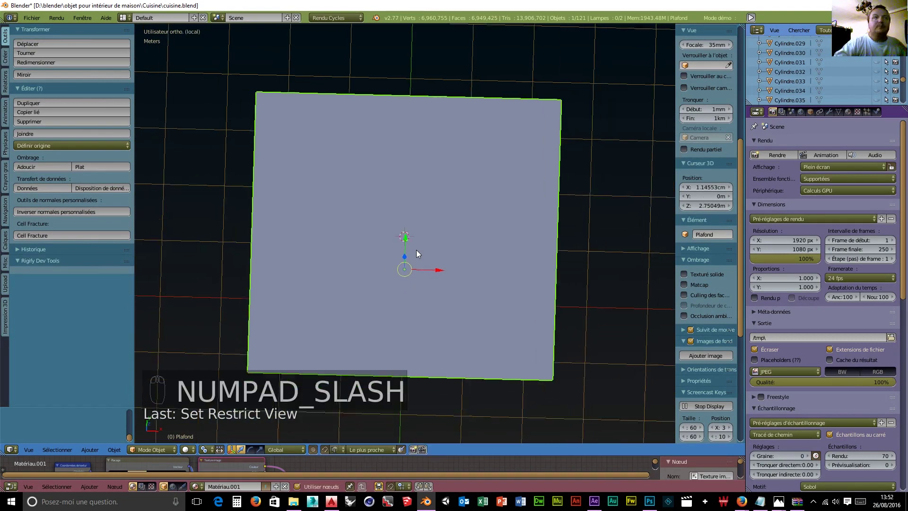
pyautogui.moveTo(412, 311); pyautogui.dragTo(416, 268, button='middle')
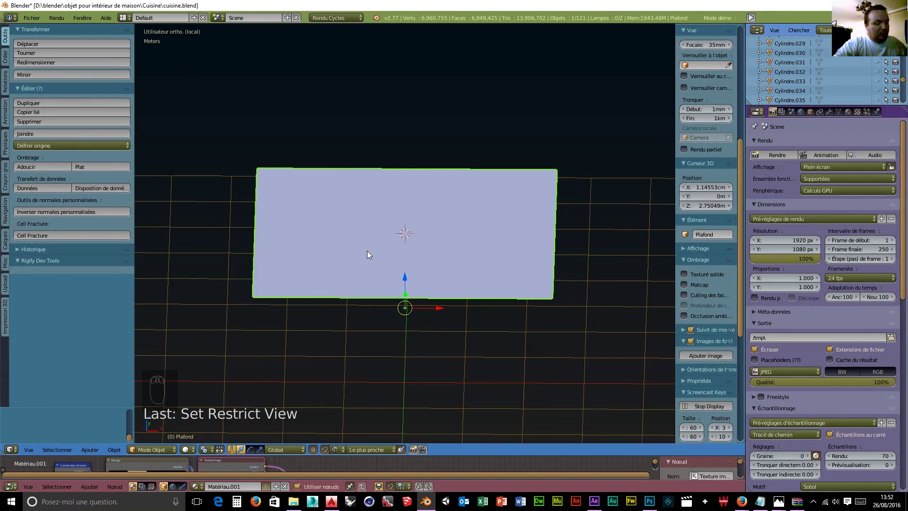
# Add a cylinder mesh at the 3D cursor on the ceiling and scale it down to about 0.05.
pyautogui.hotkey('shift', 'a')
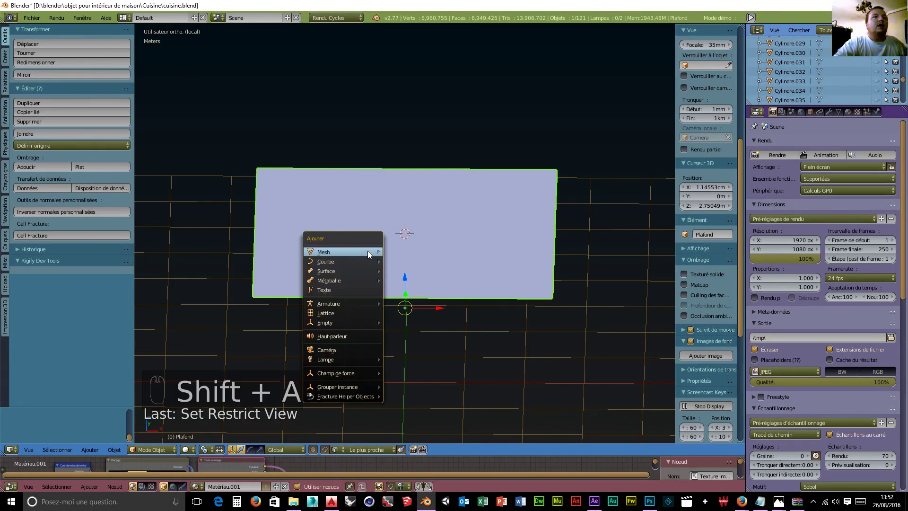
pyautogui.moveTo(368, 251)
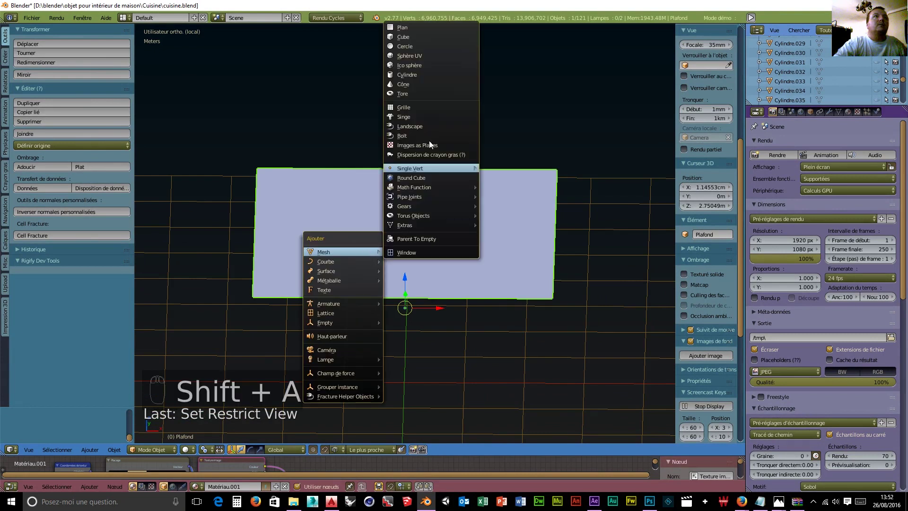
pyautogui.click(410, 75)
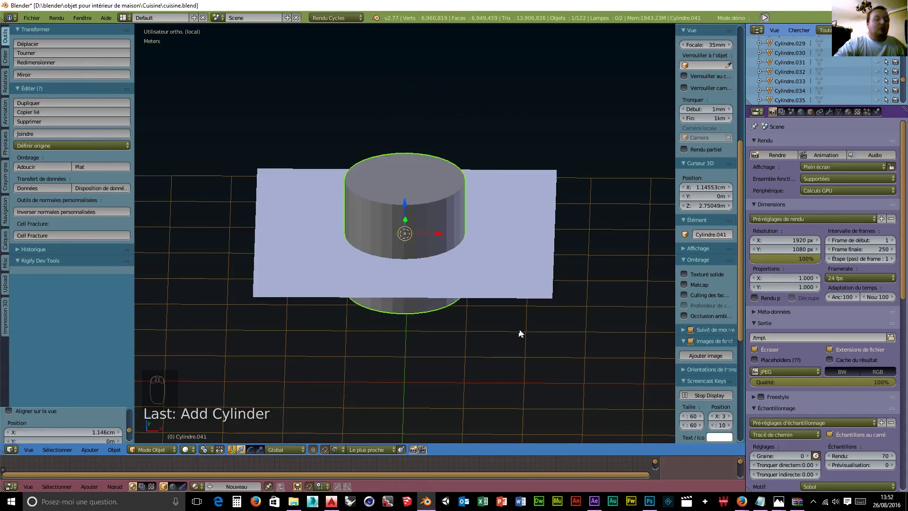
pyautogui.press('s')
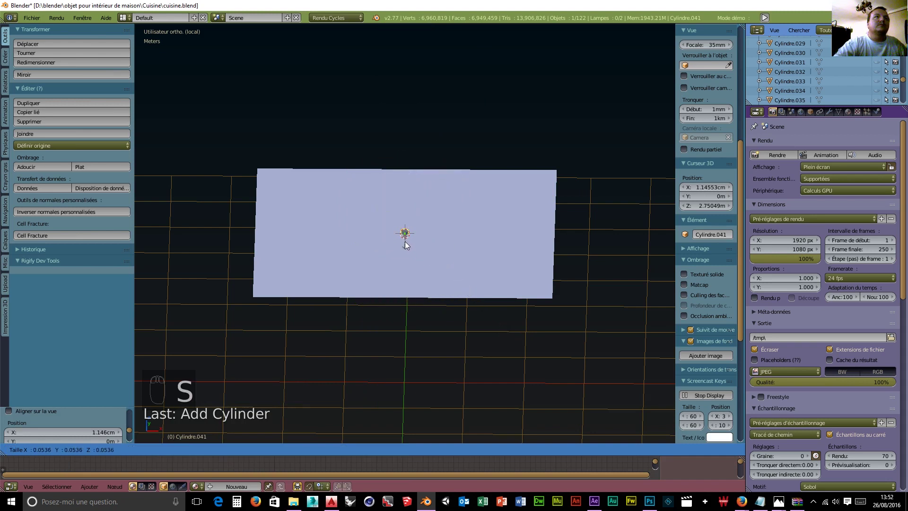
pyautogui.click(405, 241)
# Move the small cylinder along the X axis to near the ceiling's edge on the negative X side.
pyautogui.press('g')
pyautogui.press('x')
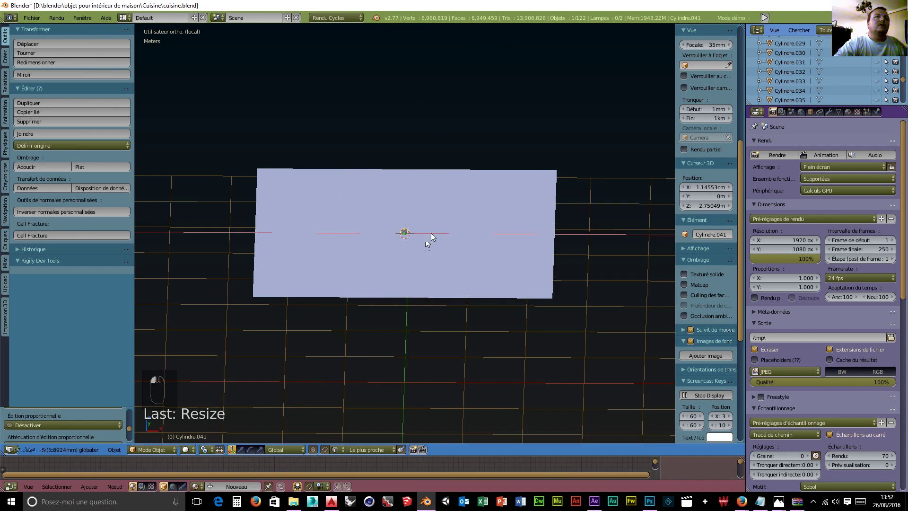
pyautogui.click(313, 231)
pyautogui.moveTo(372, 355); pyautogui.dragTo(377, 310, button='middle')
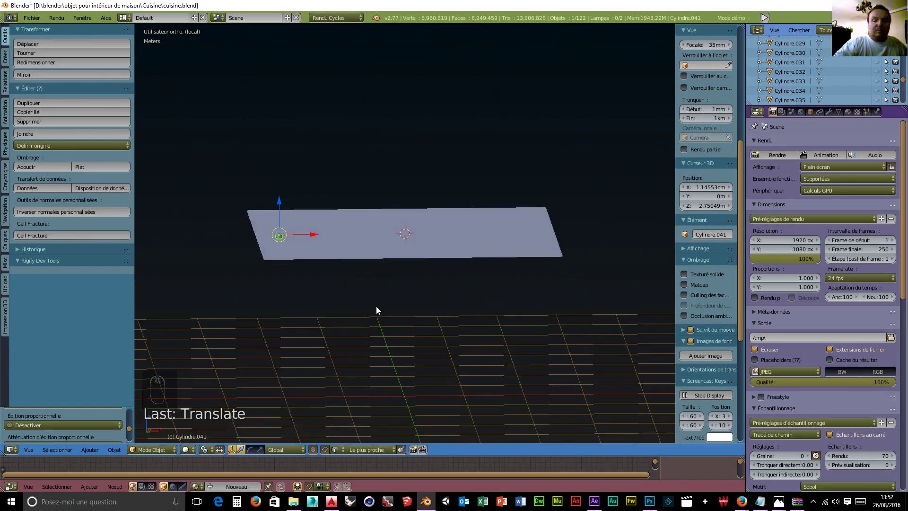
# Leave local view to check where the cylinder sits on the room, then isolate the ceiling and cylinder again.
pyautogui.press('KP_Divide')
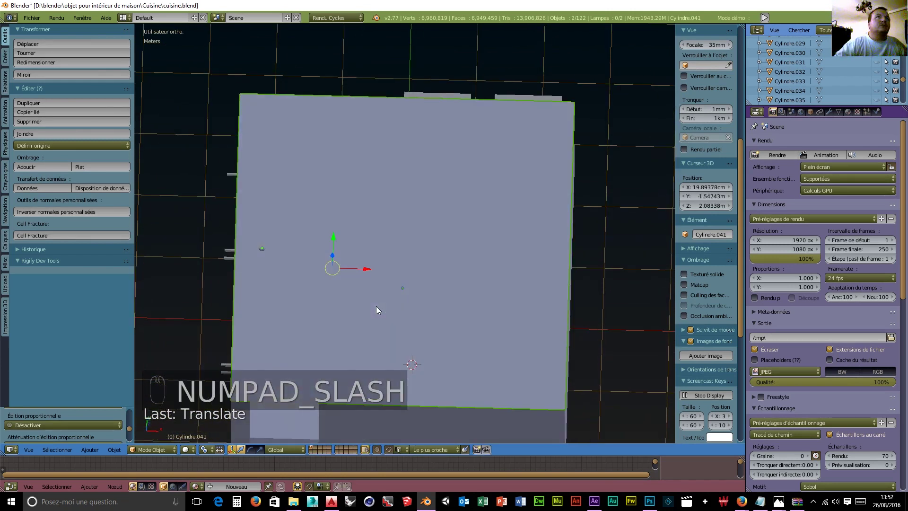
pyautogui.moveTo(398, 318); pyautogui.dragTo(338, 307, button='middle')
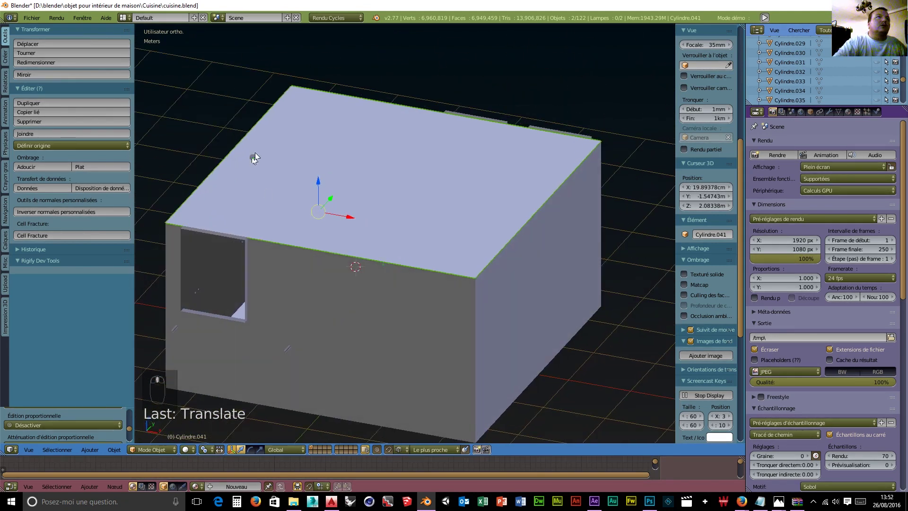
pyautogui.moveTo(268, 208); pyautogui.dragTo(318, 289, button='middle')
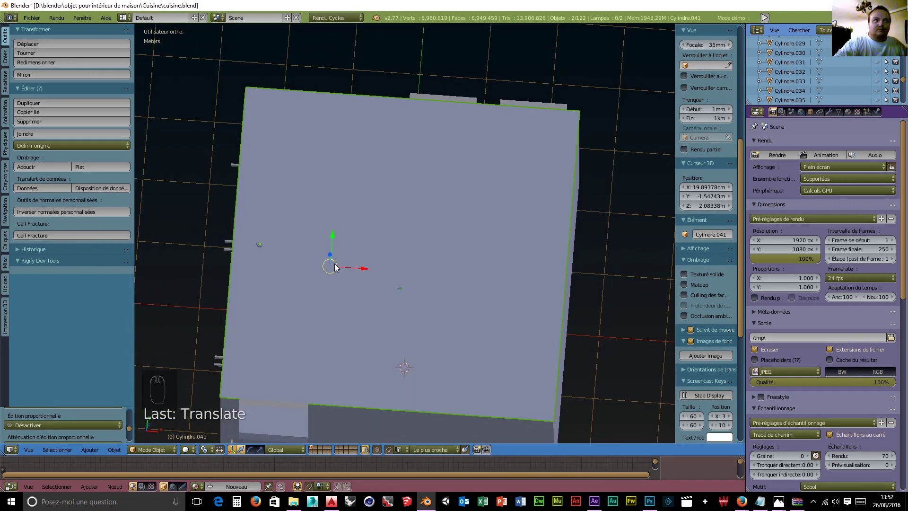
pyautogui.press('KP_Divide')
pyautogui.moveTo(320, 274); pyautogui.dragTo(399, 249, button='middle')
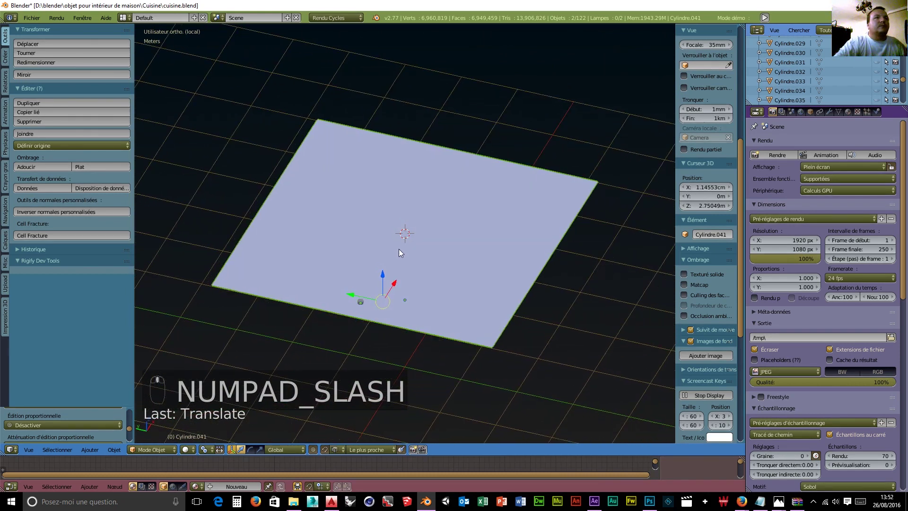
# Select only the small cylinder and place a duplicate just under 70 cm away along the Y axis, in the negative direction.
pyautogui.rightClick(360, 303)
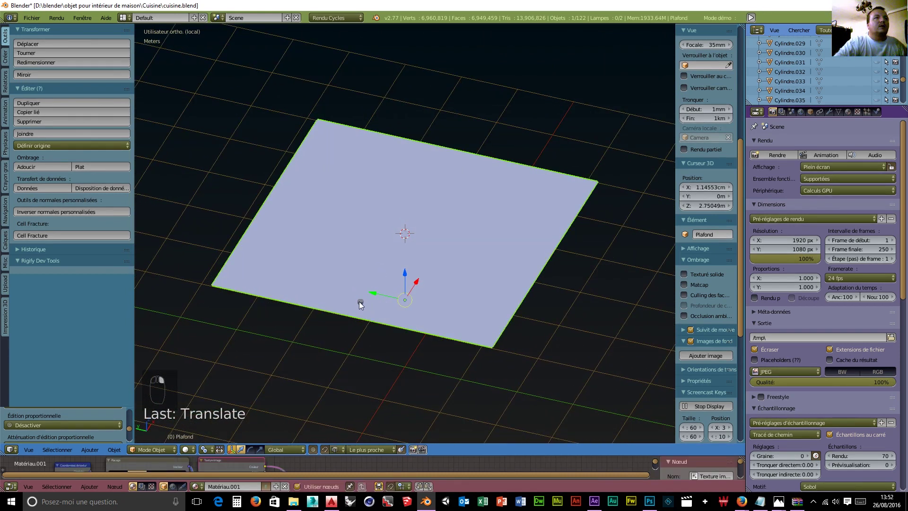
pyautogui.rightClick(361, 301)
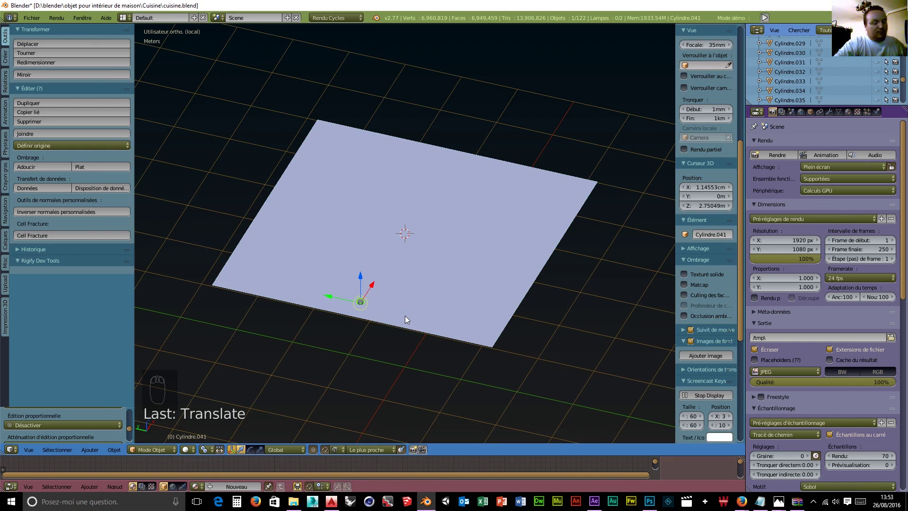
pyautogui.hotkey('shift', 'd')
pyautogui.press('y')
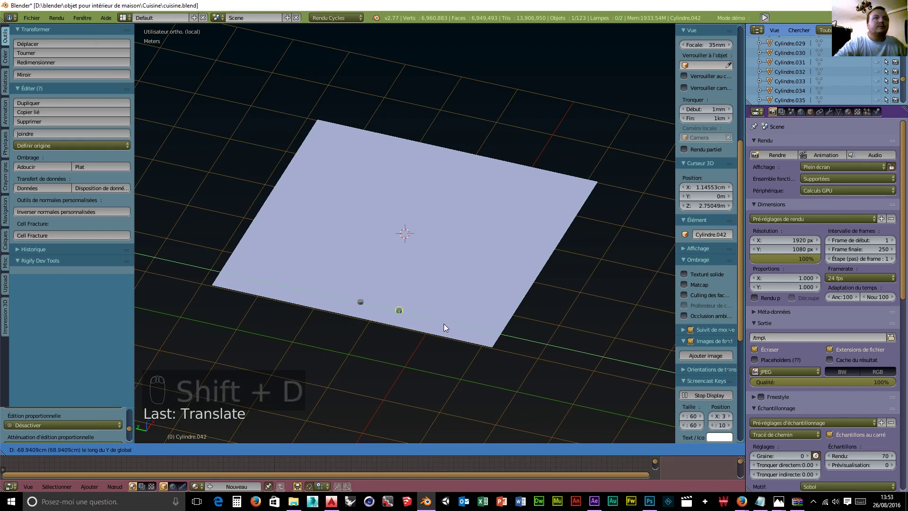
pyautogui.click(442, 327)
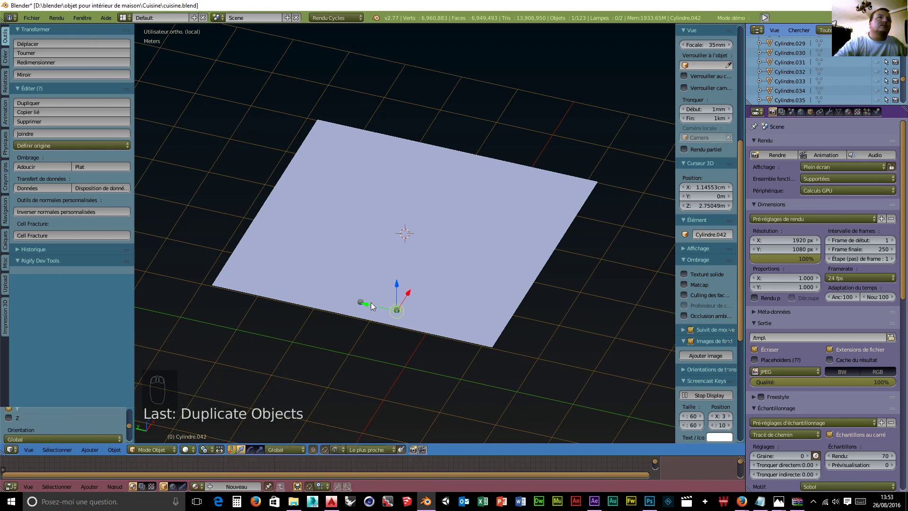
# Move the cylinder copy along Y toward one end of the plane's near edge, and place another duplicate along Y near the opposite end.
pyautogui.moveTo(365, 304); pyautogui.dragTo(427, 322)
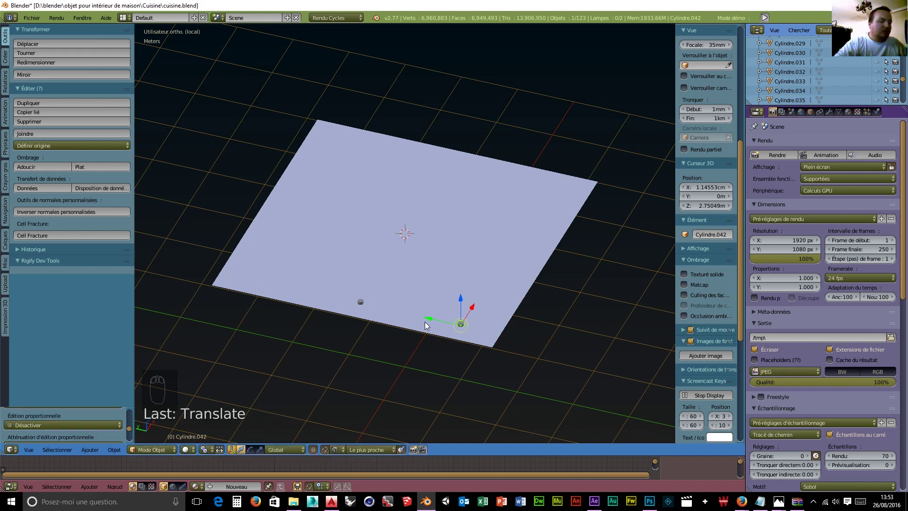
pyautogui.hotkey('shift', 'd')
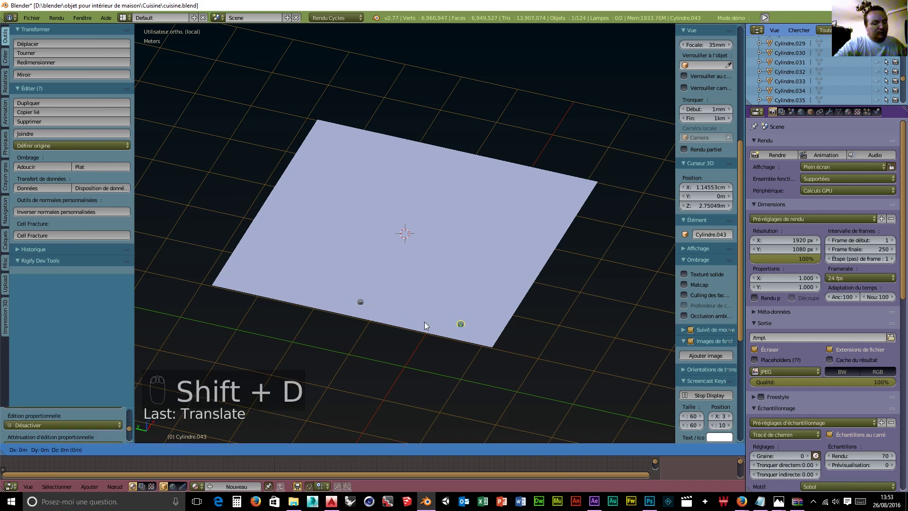
pyautogui.press('y')
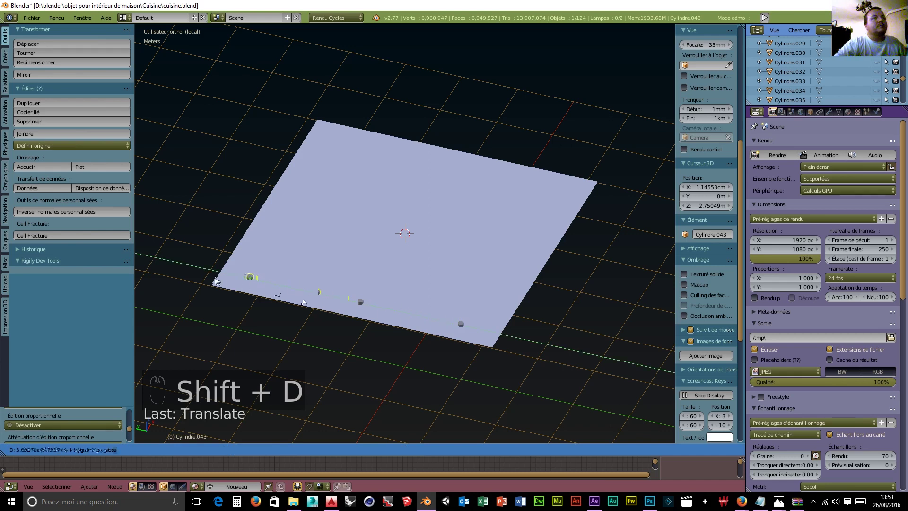
pyautogui.click(220, 279)
# Duplicate the row of three cylinders twice along X to form a three-by-three grid across the plane.
pyautogui.keyDown('shift'); pyautogui.rightClick(361, 305); pyautogui.keyUp('shift')
pyautogui.keyDown('shift'); pyautogui.rightClick(461, 325); pyautogui.keyUp('shift')
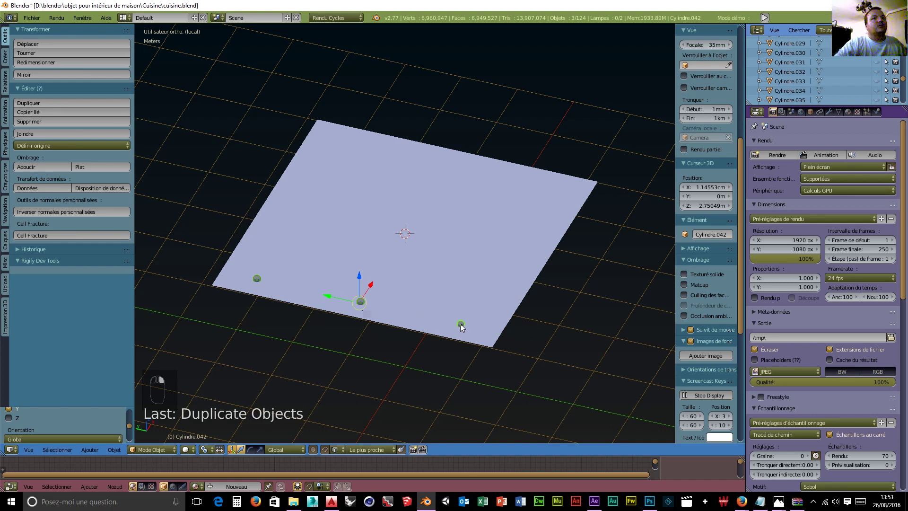
pyautogui.hotkey('shift', 'd')
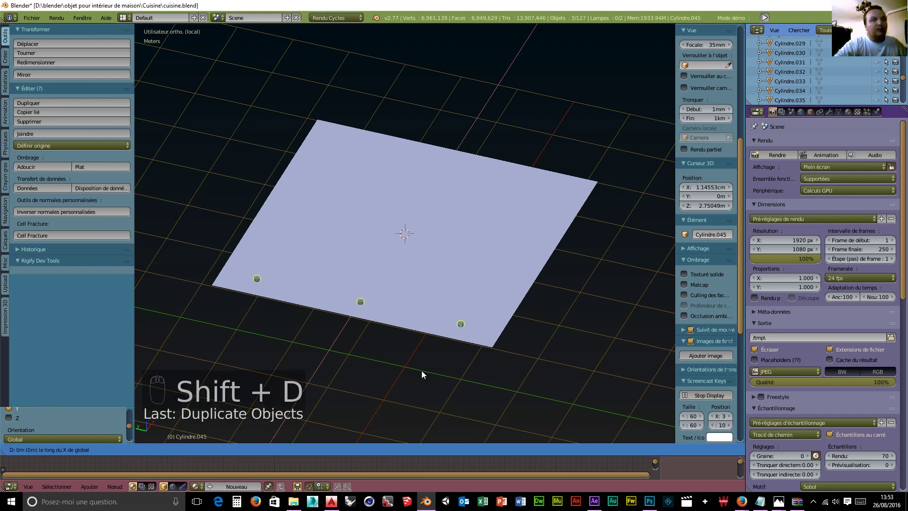
pyautogui.click(449, 314)
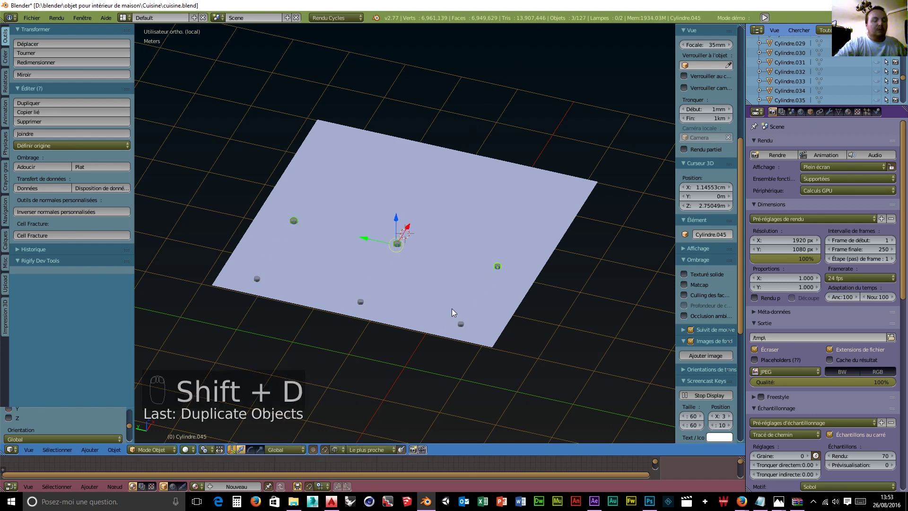
pyautogui.hotkey('shift', 'd')
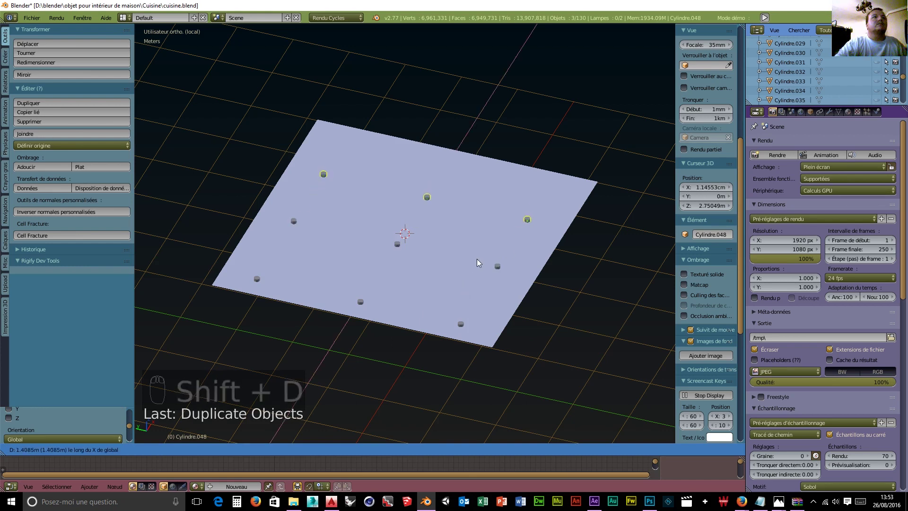
pyautogui.click(479, 260)
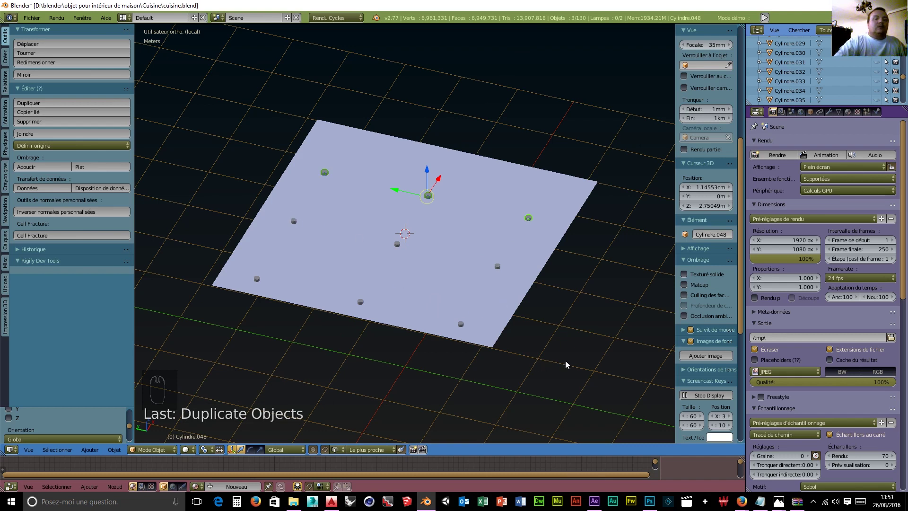
# Display the scene in wireframe and move all nine cylinders together along the global X axis to centre the grid on the plane.
pyautogui.press('KP_3')
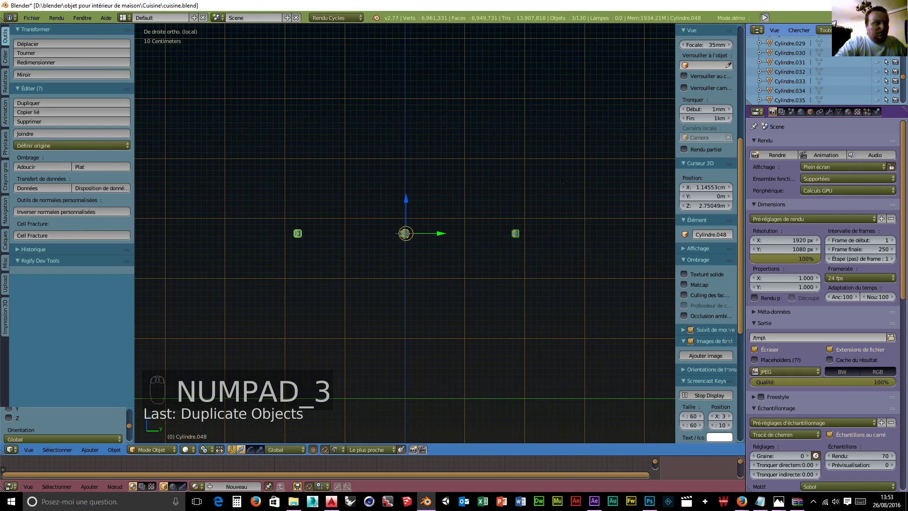
pyautogui.press('b')
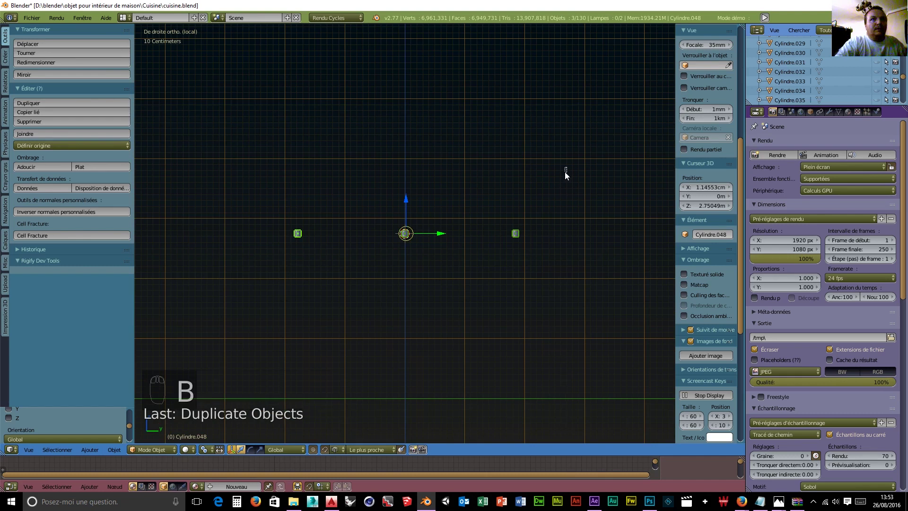
pyautogui.click(197, 452)
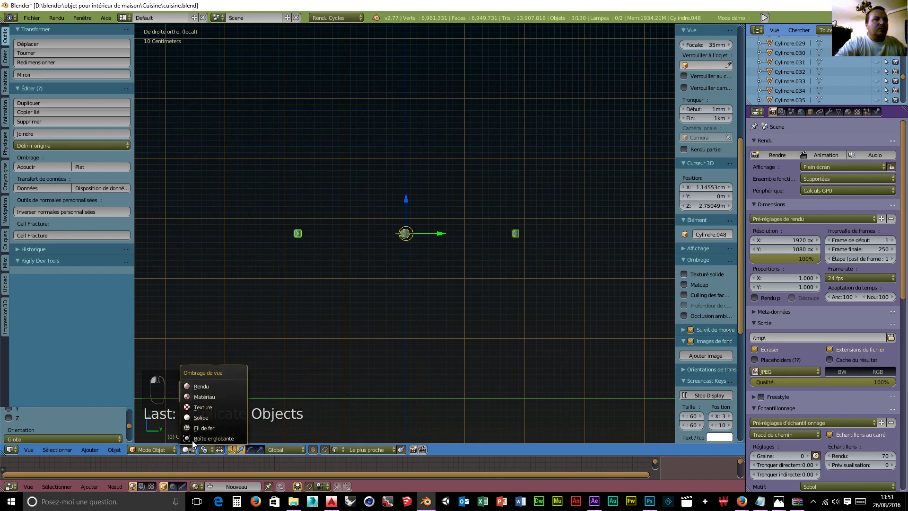
pyautogui.click(204, 432)
pyautogui.moveTo(573, 185); pyautogui.dragTo(203, 232)
pyautogui.moveTo(262, 279); pyautogui.dragTo(404, 240, button='middle')
pyautogui.hotkey('ctrl', 'space')
pyautogui.press('g')
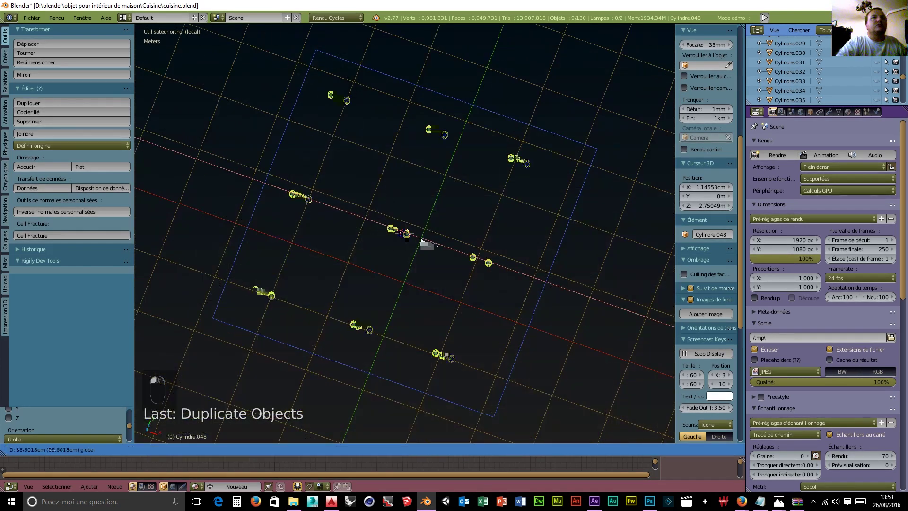
pyautogui.click(433, 243)
# Add a Boolean modifier to the Plafond plane, set to Différence, with corner cylinder Cylindre.048 as its object.
pyautogui.moveTo(538, 328); pyautogui.dragTo(408, 333, button='middle')
pyautogui.rightClick(384, 343)
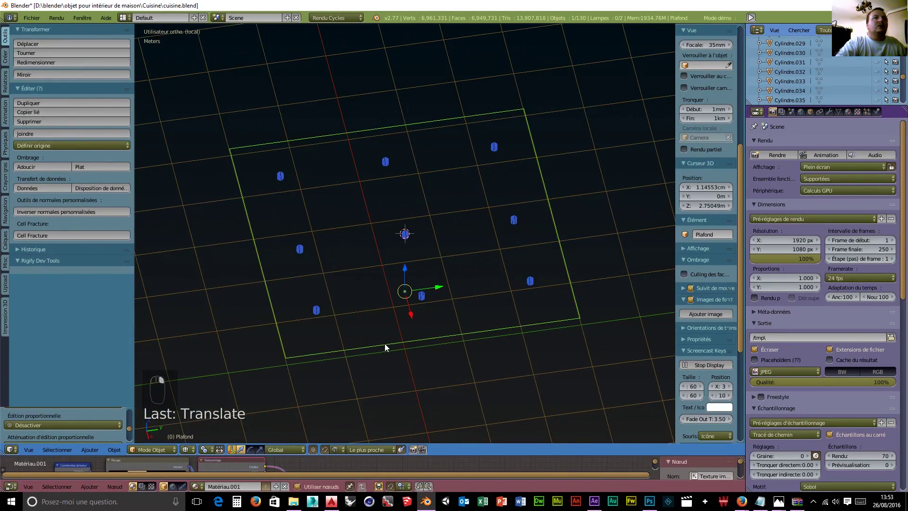
pyautogui.click(831, 112)
pyautogui.click(791, 144)
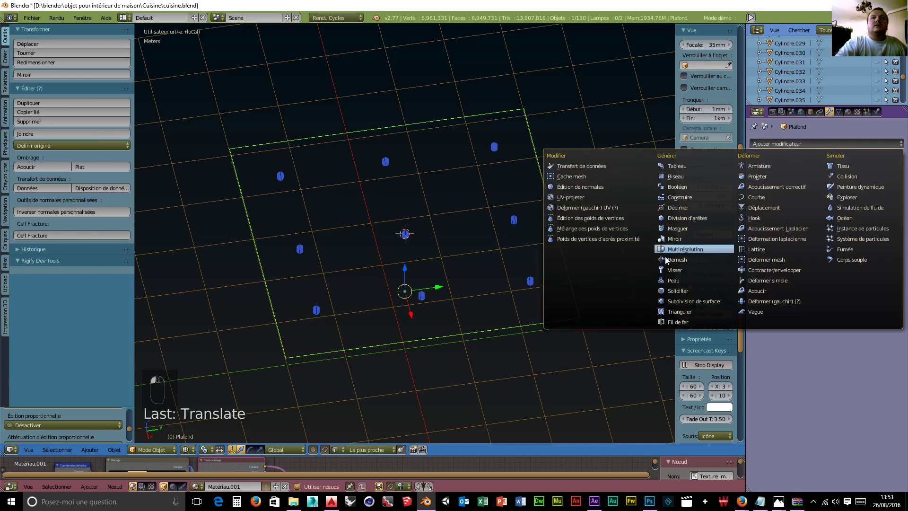
pyautogui.click(680, 186)
pyautogui.click(814, 198)
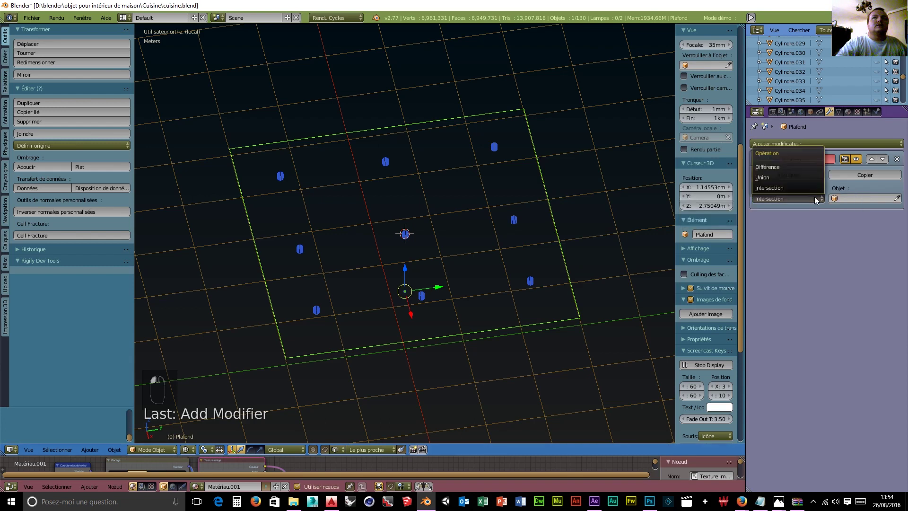
pyautogui.click(779, 169)
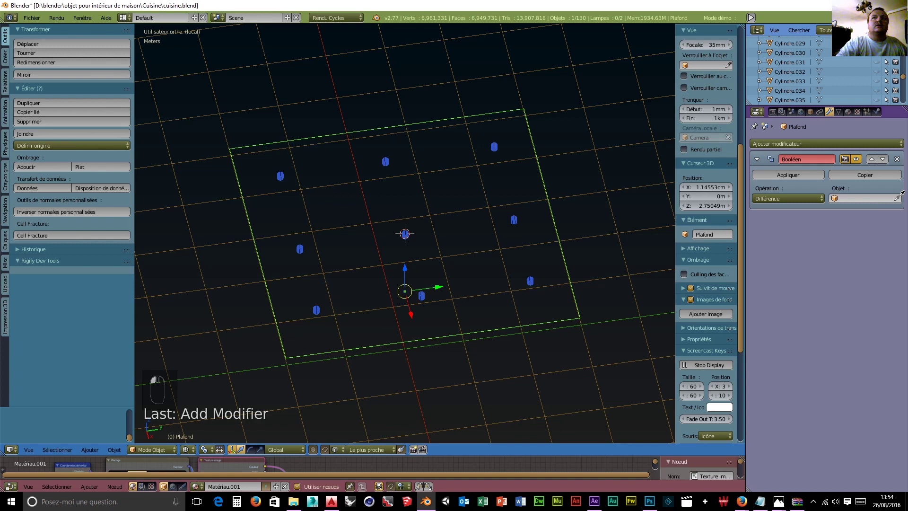
pyautogui.click(316, 309)
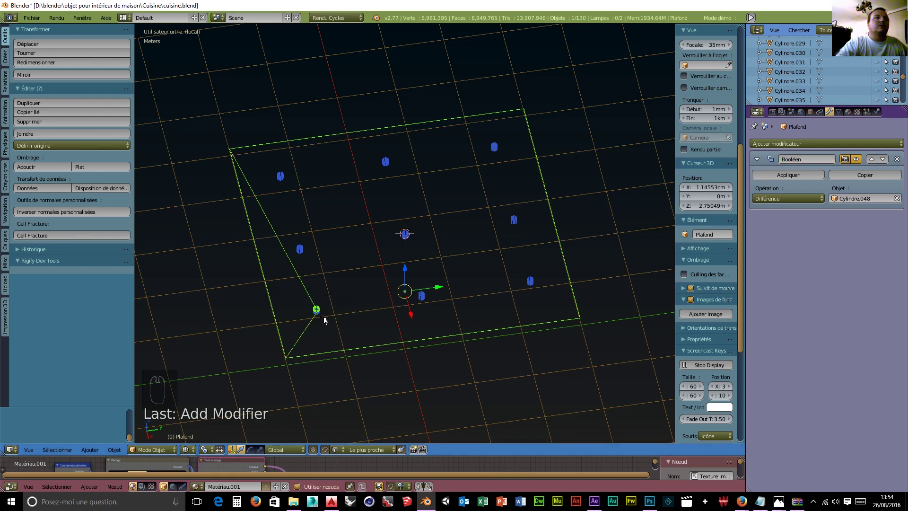
pyautogui.rightClick(316, 310)
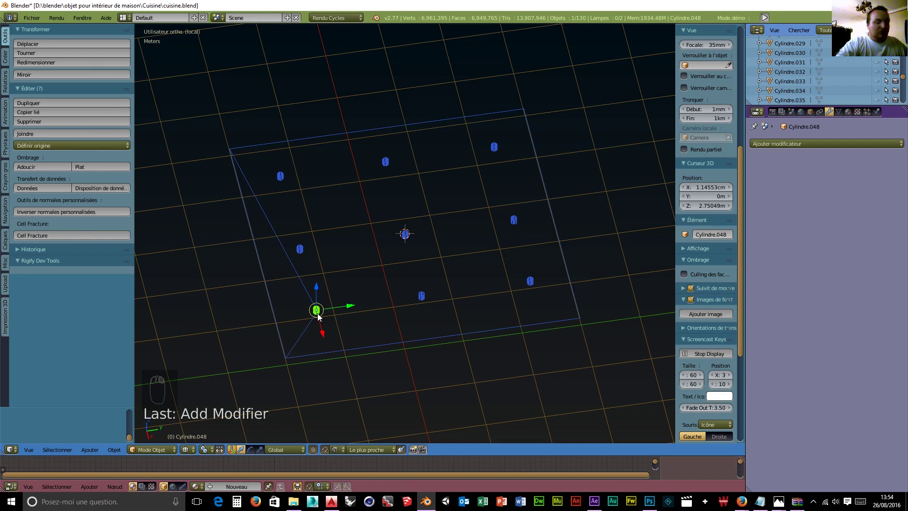
pyautogui.press('x')
pyautogui.click(313, 313)
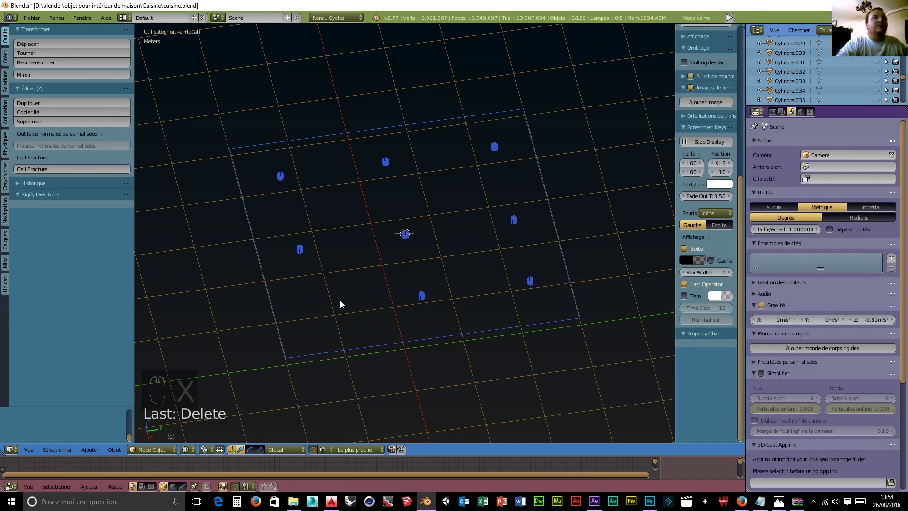
pyautogui.hotkey('ctrl', 'z')
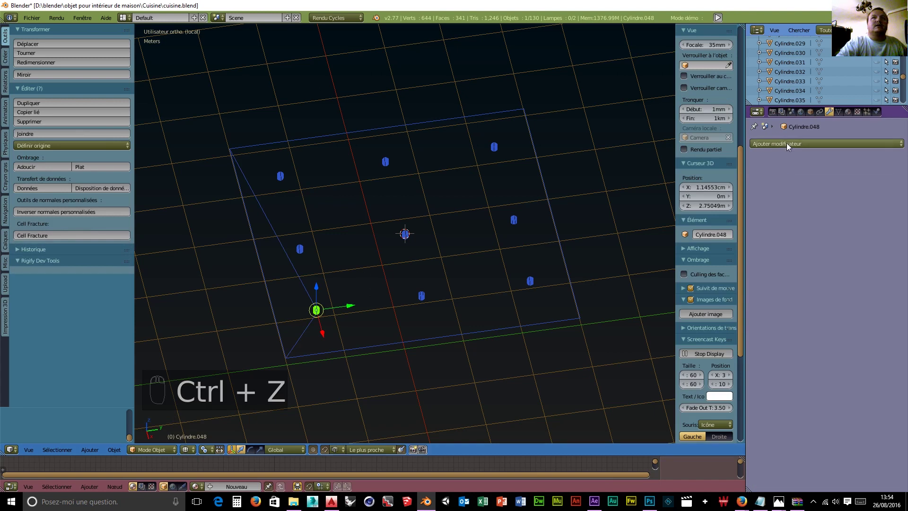
# Apply the Plafond plane's Boolean modifier and delete the cutting cylinder Cylindre.048.
pyautogui.rightClick(309, 354)
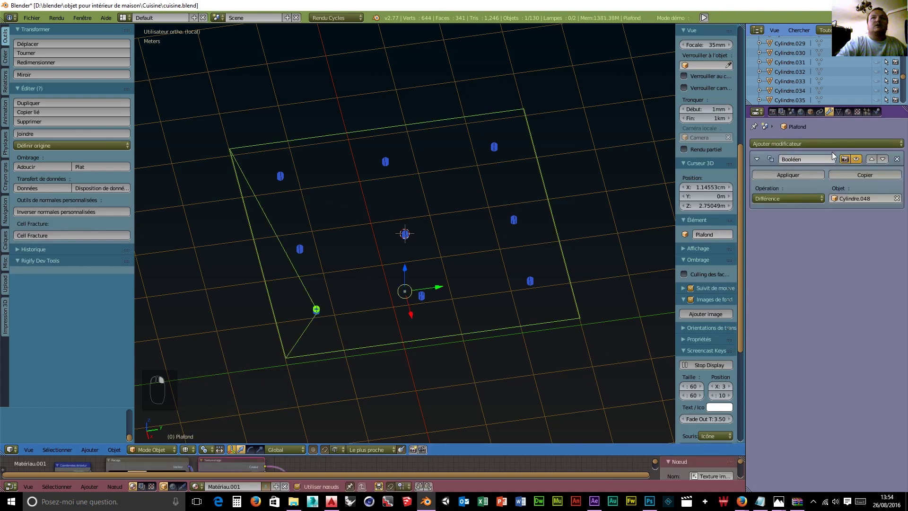
pyautogui.click(788, 175)
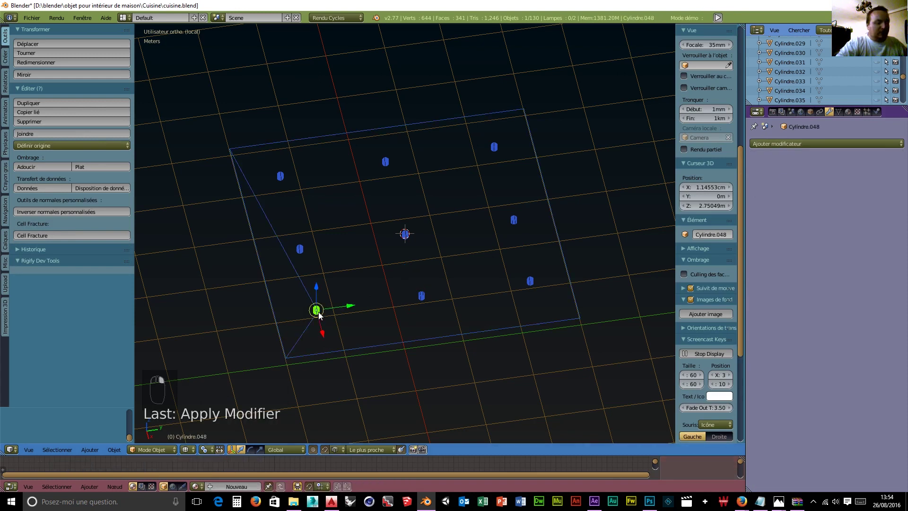
pyautogui.press('x')
pyautogui.click(307, 314)
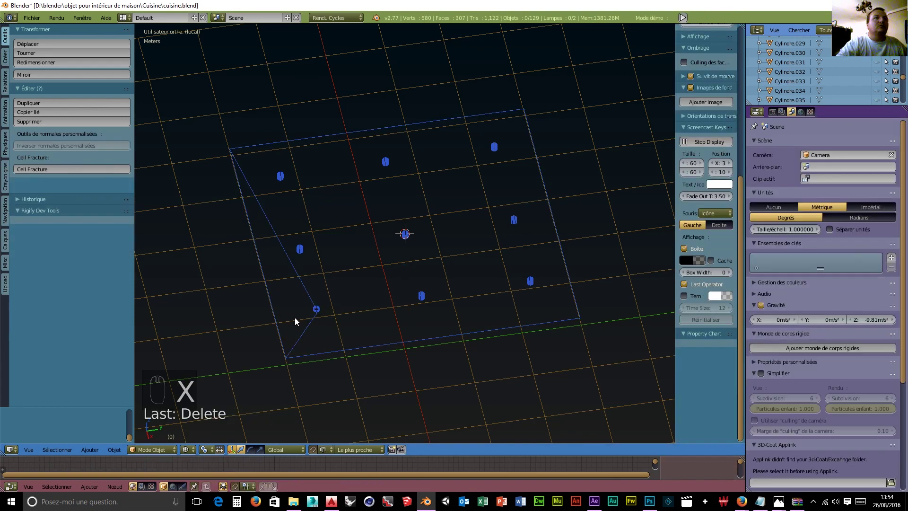
# Cut Cylindre.045 out of the Plafond plane with a new Boolean modifier set to Différence, and apply it.
pyautogui.rightClick(416, 347)
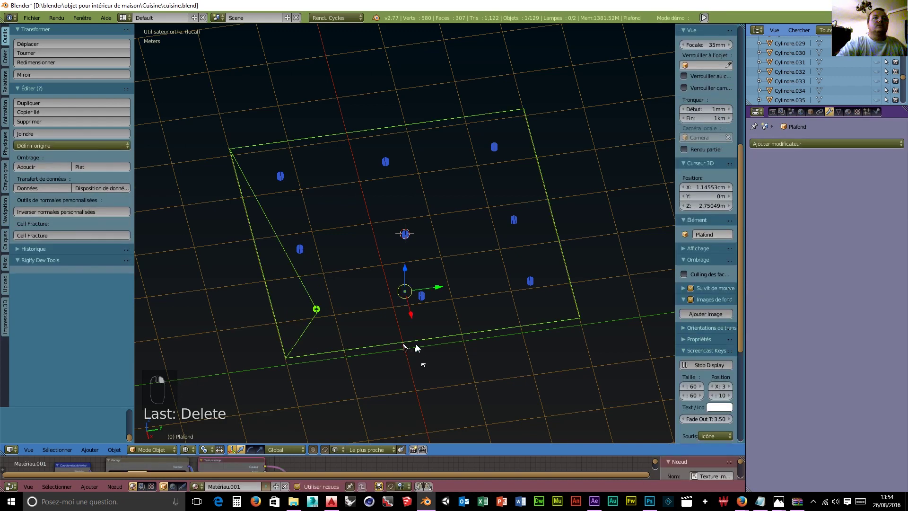
pyautogui.click(799, 144)
pyautogui.click(694, 198)
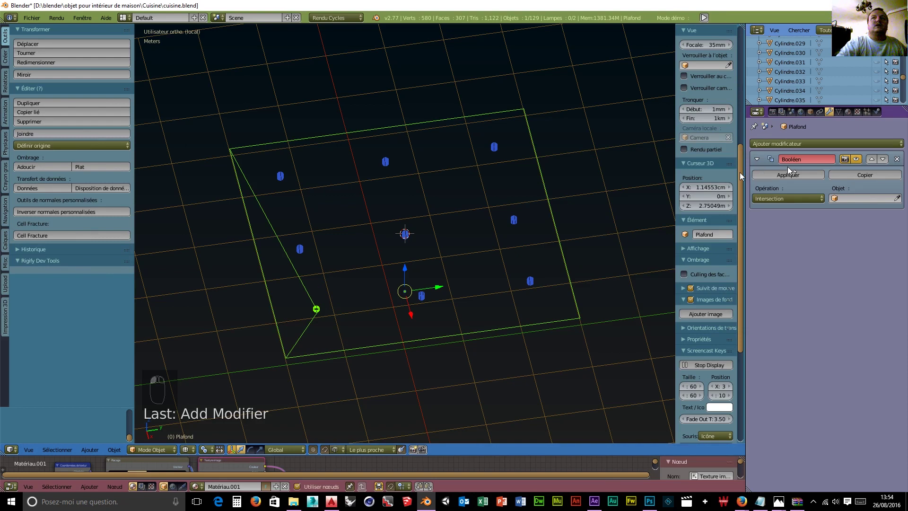
pyautogui.click(851, 198)
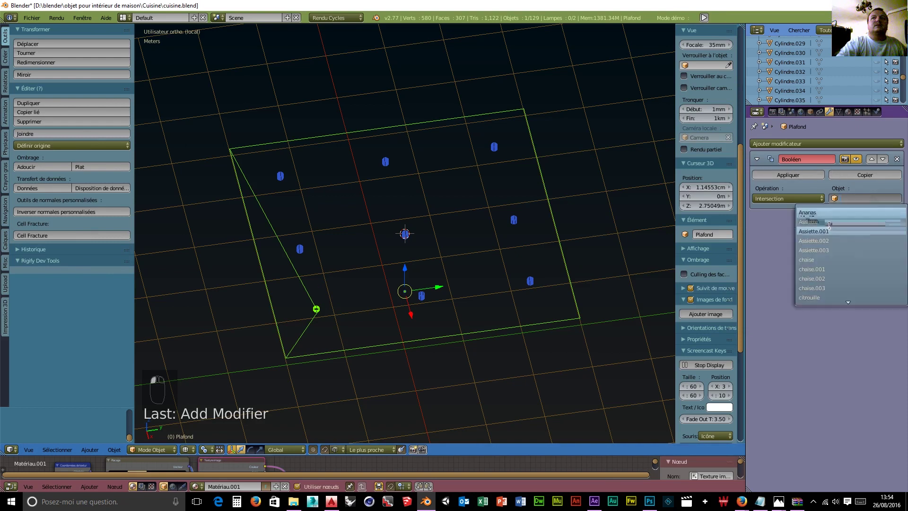
pyautogui.click(887, 191)
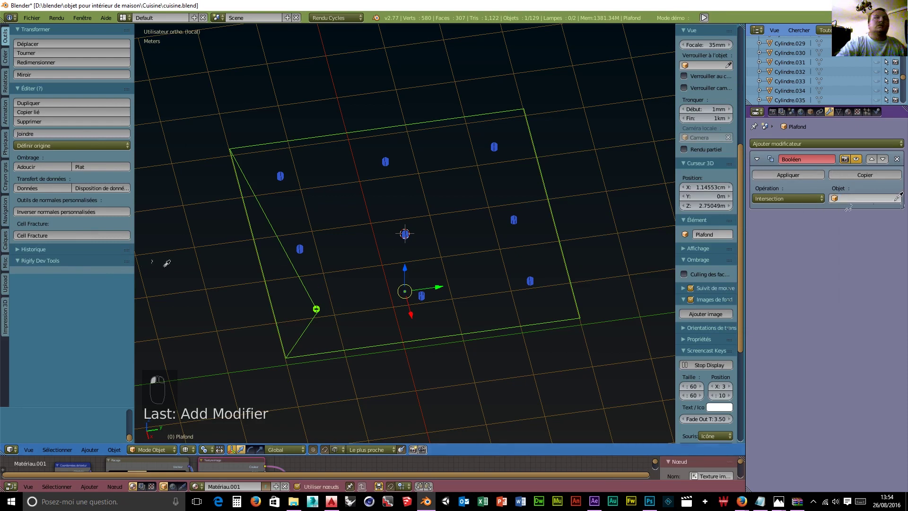
pyautogui.click(300, 249)
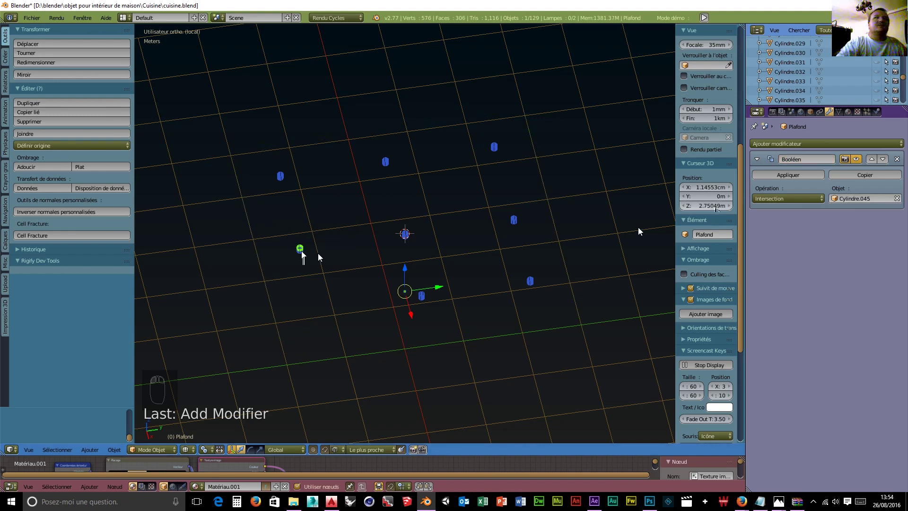
pyautogui.click(774, 197)
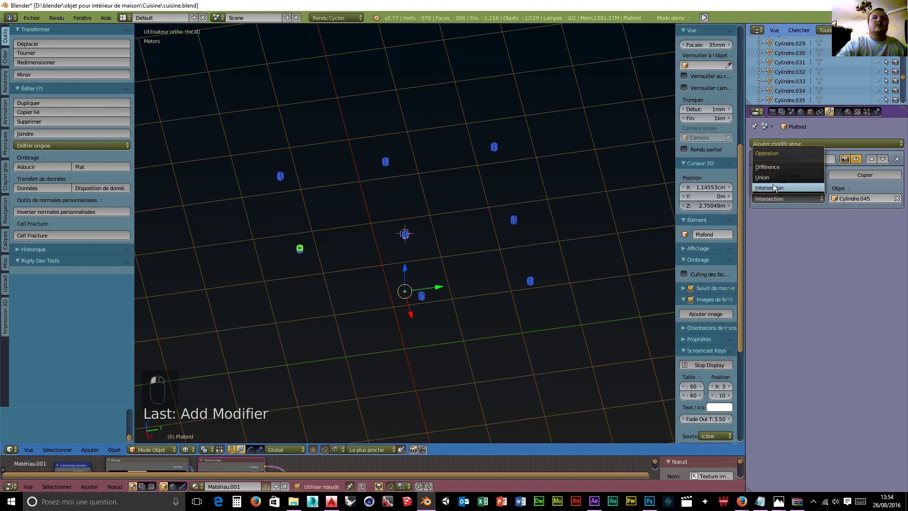
pyautogui.click(774, 169)
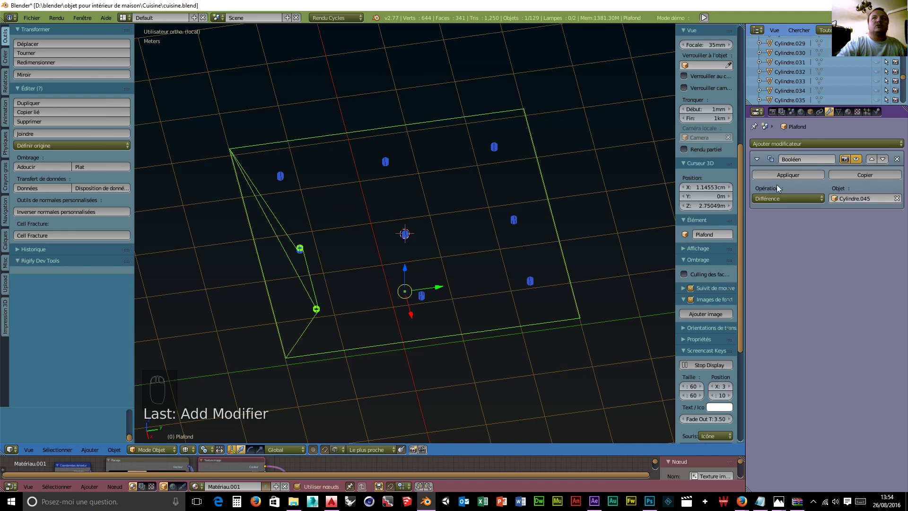
pyautogui.click(776, 175)
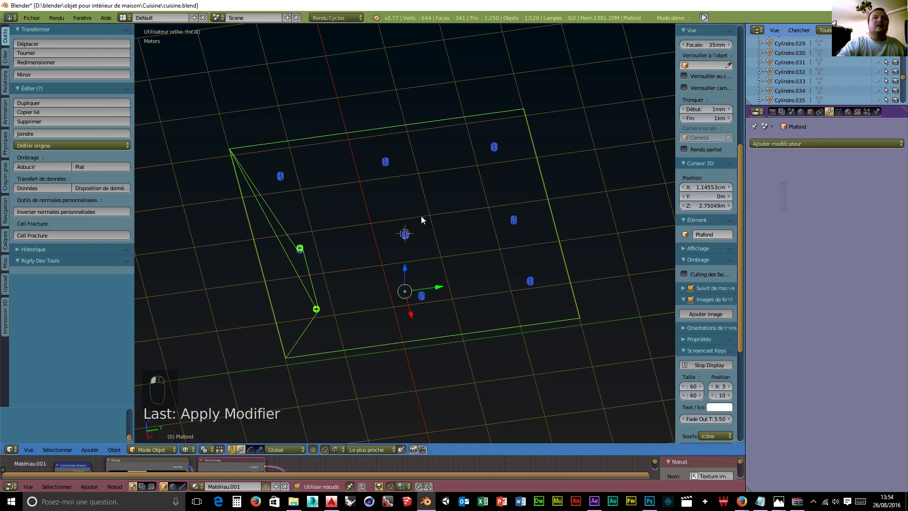
# Cut Cylindre.047, the middle cylinder of the near row, out of the Plafond plane with a Boolean modifier set to Différence, and apply it.
pyautogui.click(771, 144)
pyautogui.click(691, 186)
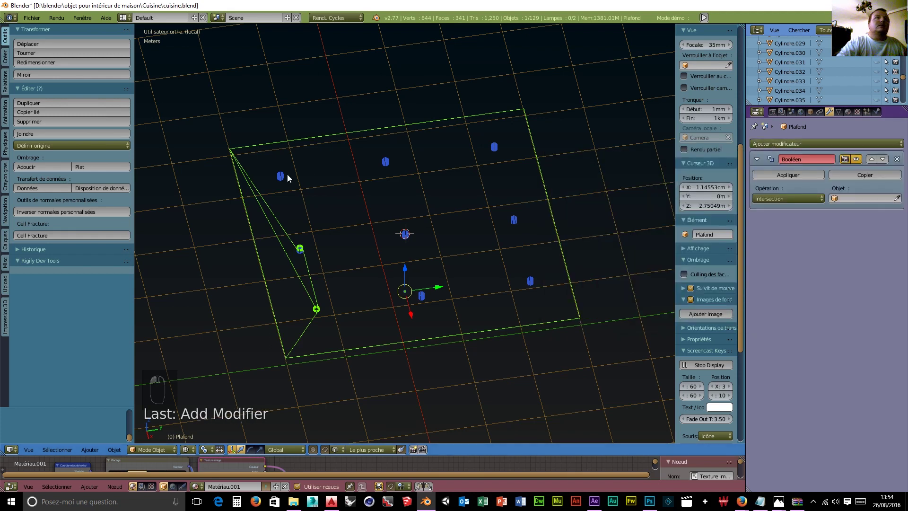
pyautogui.click(789, 198)
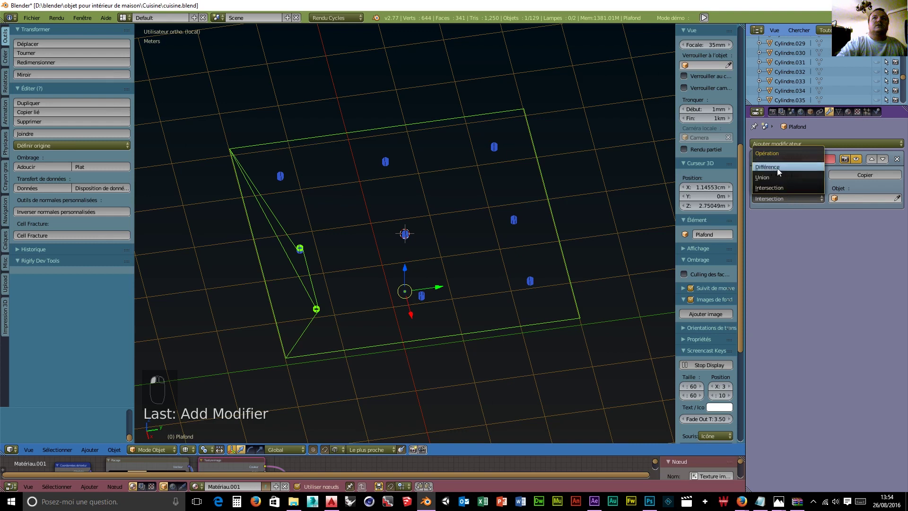
pyautogui.click(779, 169)
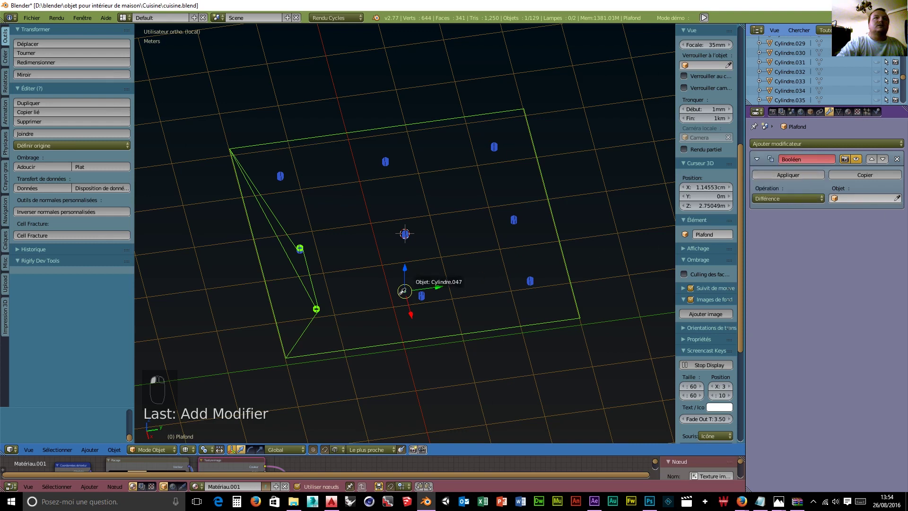
pyautogui.click(421, 294)
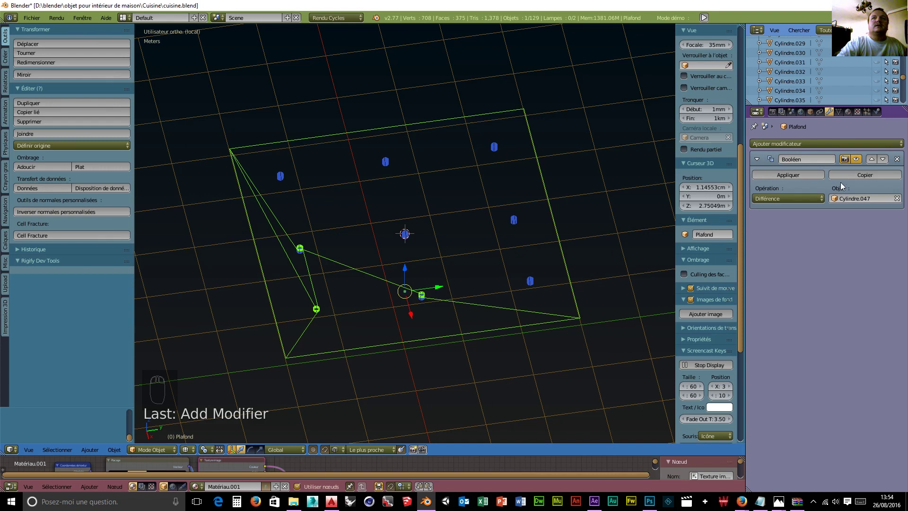
pyautogui.click(788, 175)
# Add a Boolean modifier to Plafond set to Différence with Cylindre.049, the near-right corner cylinder, as its object, and apply it.
pyautogui.click(809, 143)
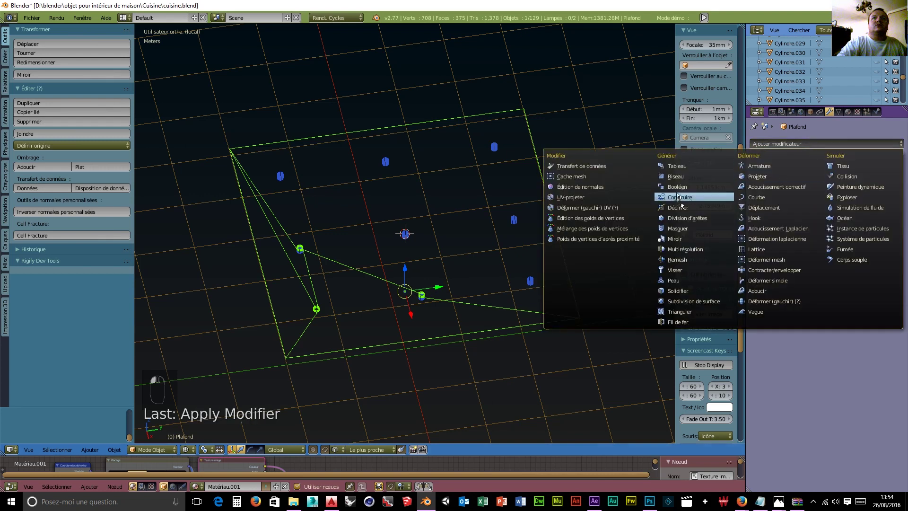
pyautogui.click(719, 187)
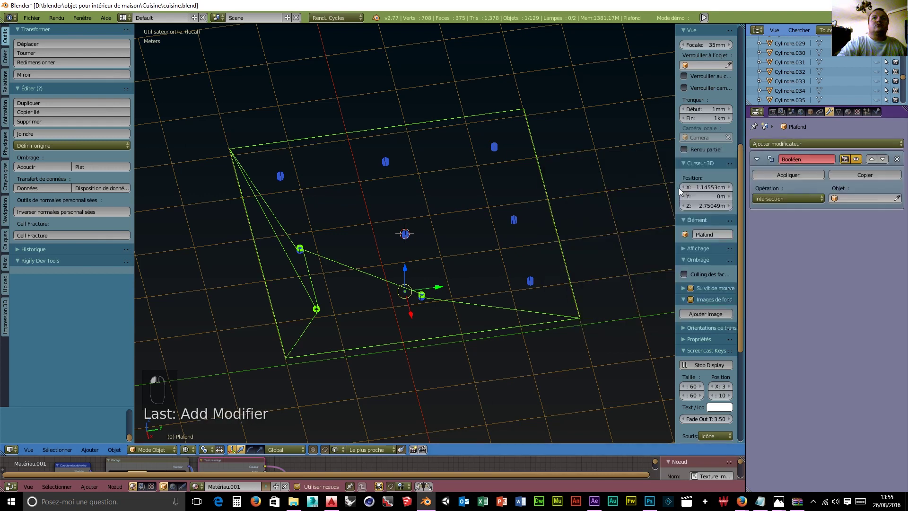
pyautogui.click(810, 198)
pyautogui.click(771, 163)
pyautogui.click(896, 197)
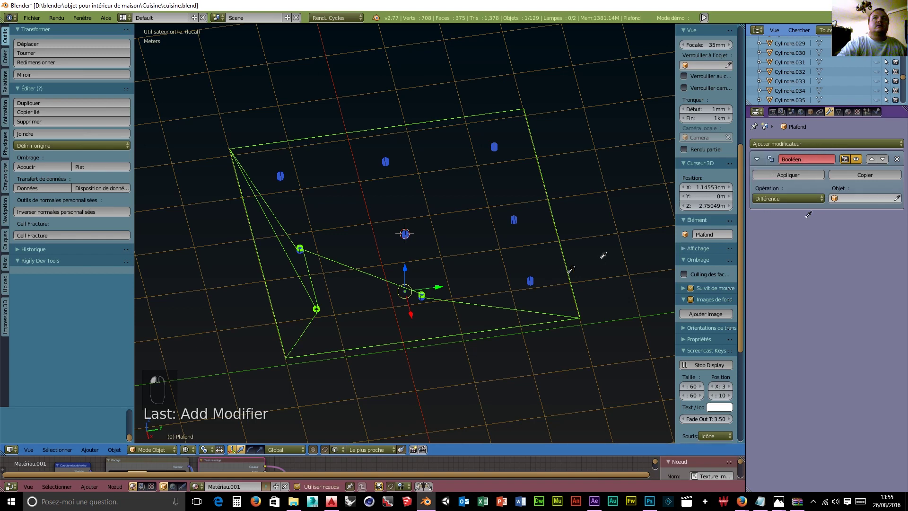
pyautogui.click(531, 281)
pyautogui.click(772, 175)
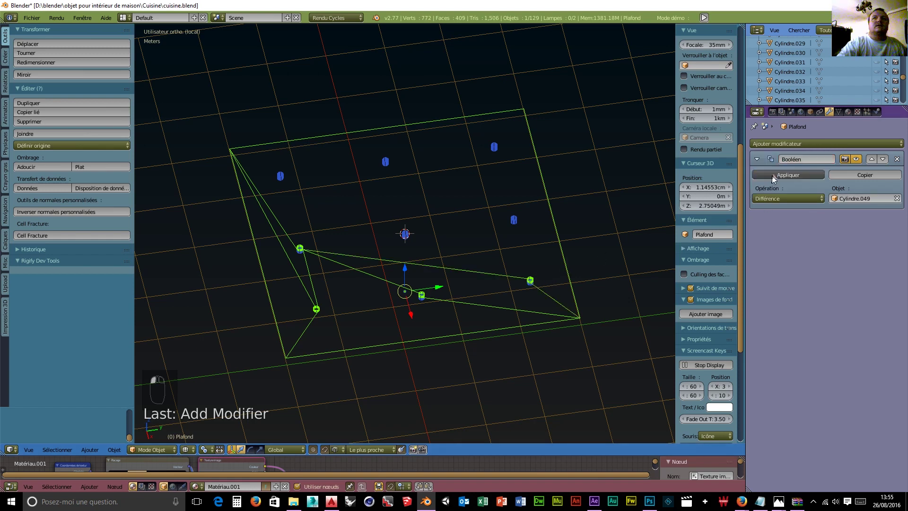
# Cut Cylindre.044, at the right end of the middle row, out of Plafond with an applied Différence Boolean modifier.
pyautogui.click(790, 144)
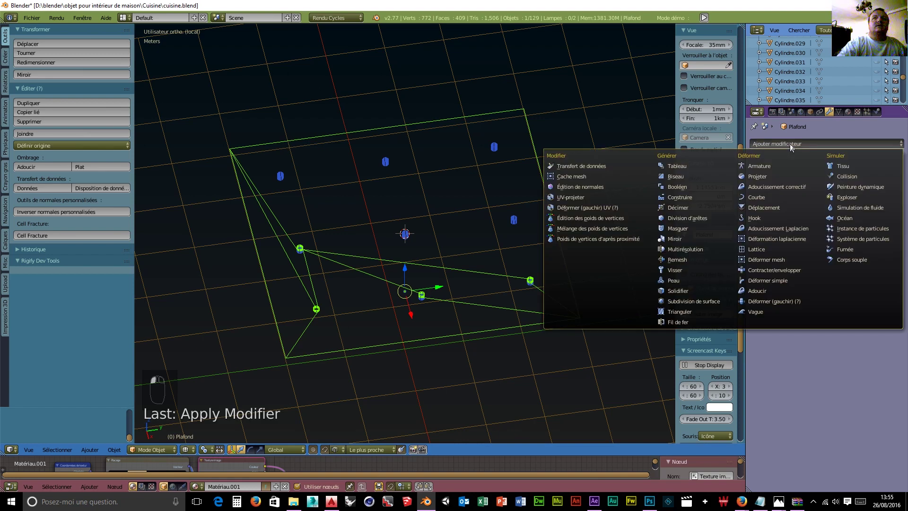
pyautogui.click(699, 186)
pyautogui.click(787, 199)
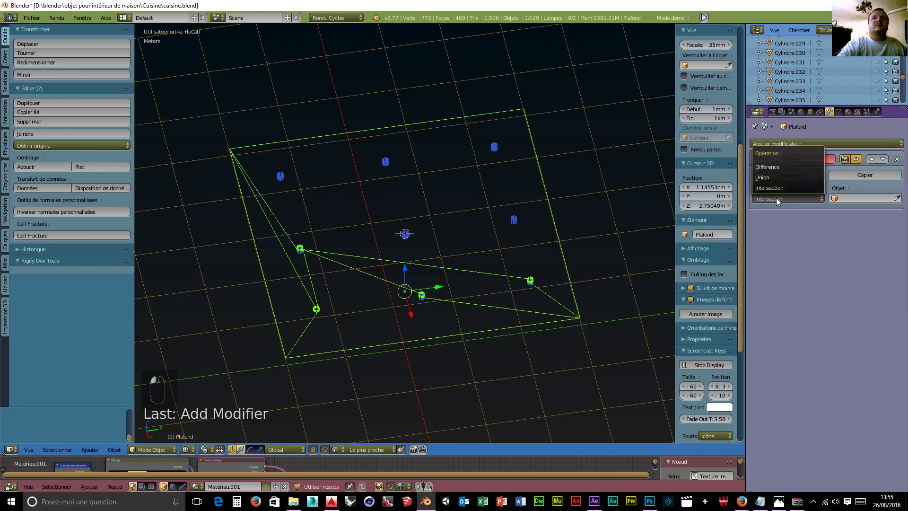
pyautogui.click(781, 172)
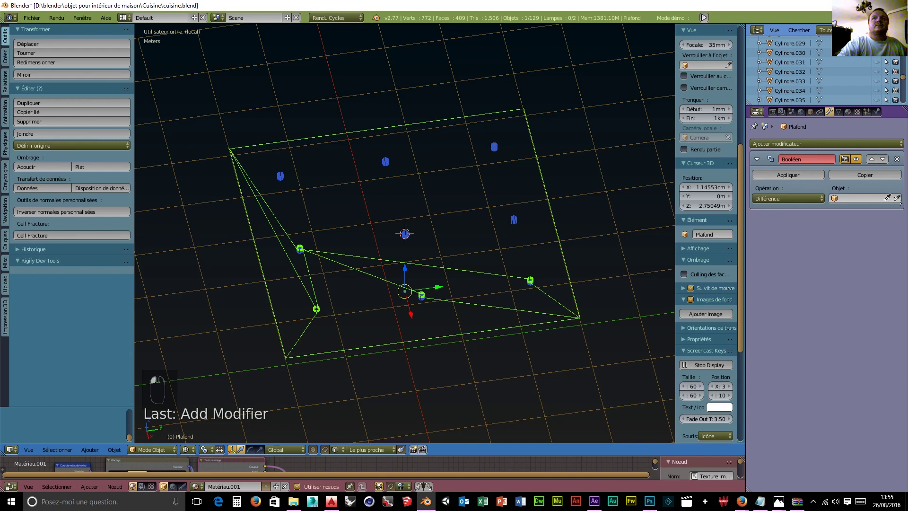
pyautogui.click(514, 221)
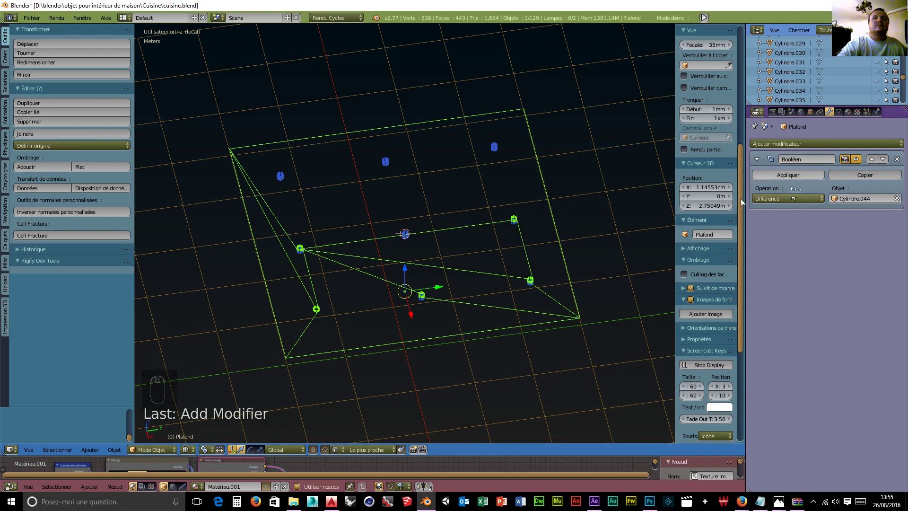
pyautogui.click(789, 176)
# Cut the central cylinder, Cylindre.046, out of Plafond with a new Boolean modifier set to Différence, and apply it.
pyautogui.click(757, 144)
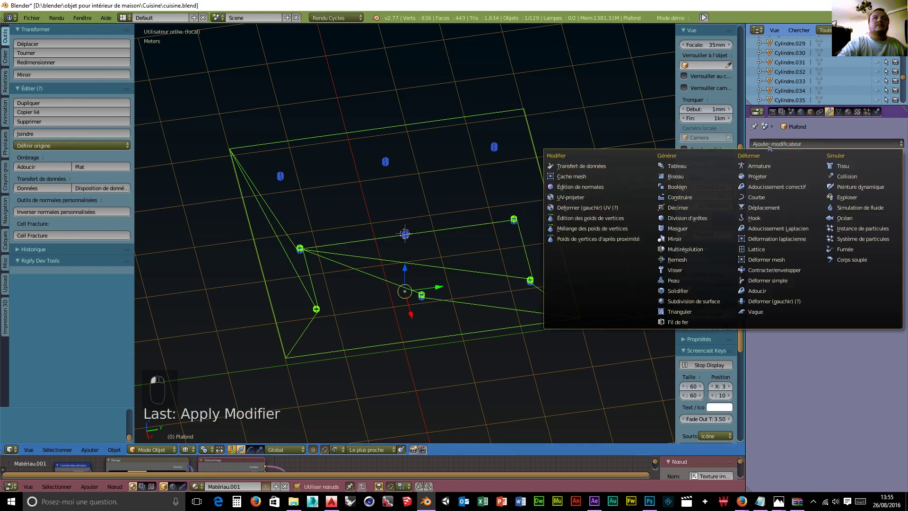
pyautogui.click(677, 186)
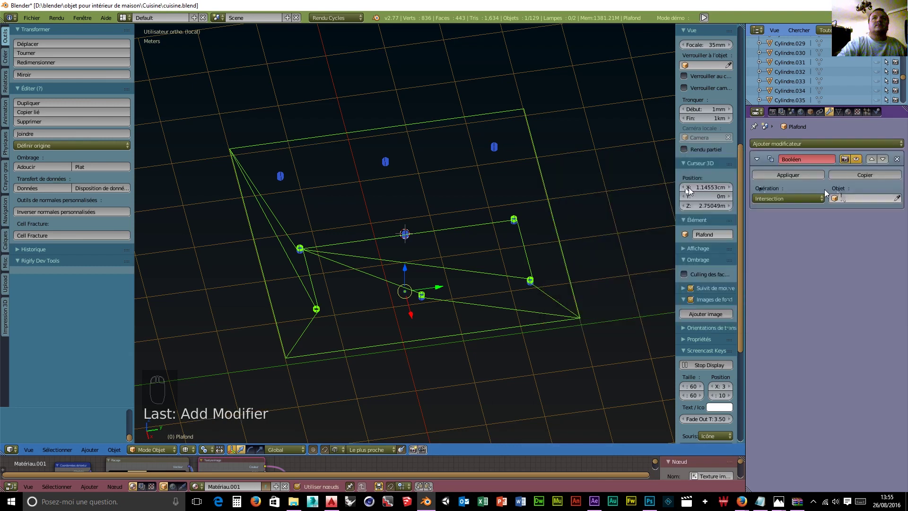
pyautogui.click(788, 199)
pyautogui.click(793, 176)
pyautogui.click(897, 199)
pyautogui.click(405, 232)
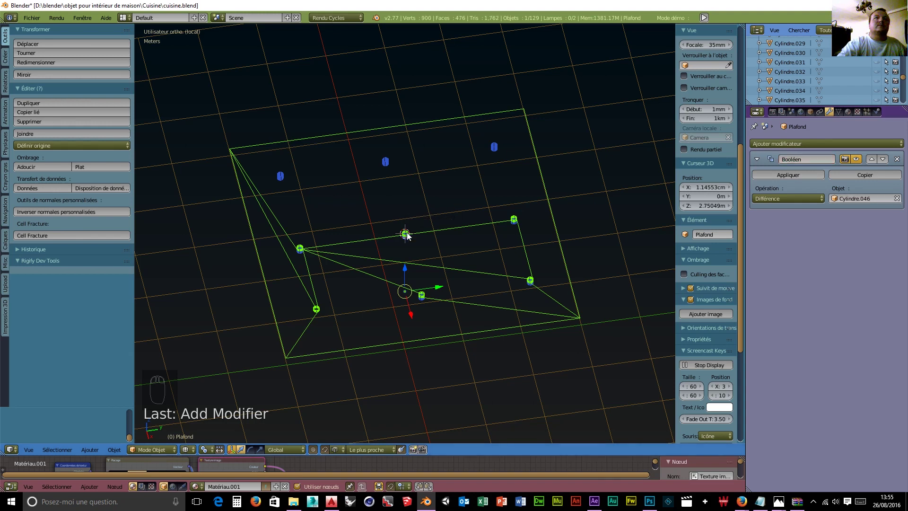
pyautogui.click(794, 174)
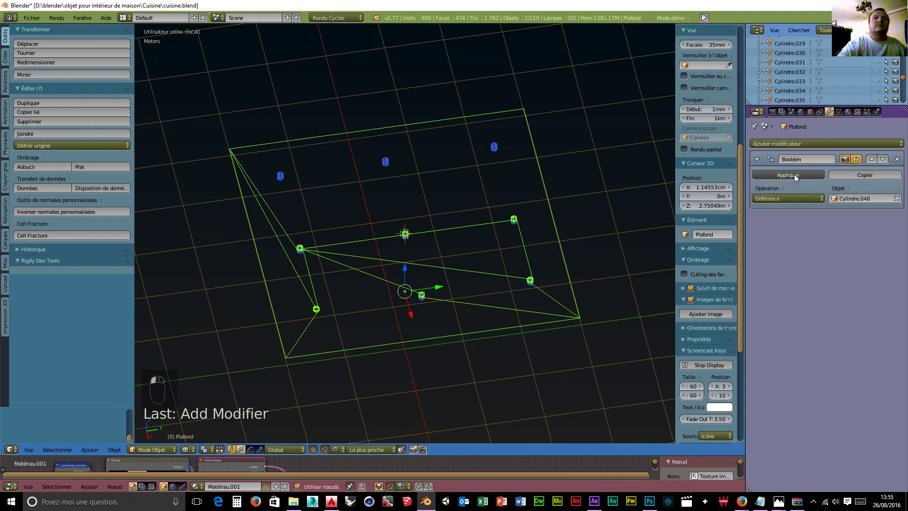
# Cut Cylindre.042, the far-left corner cylinder, out of Plafond with a new Boolean modifier set to Différence, and apply it.
pyautogui.click(806, 141)
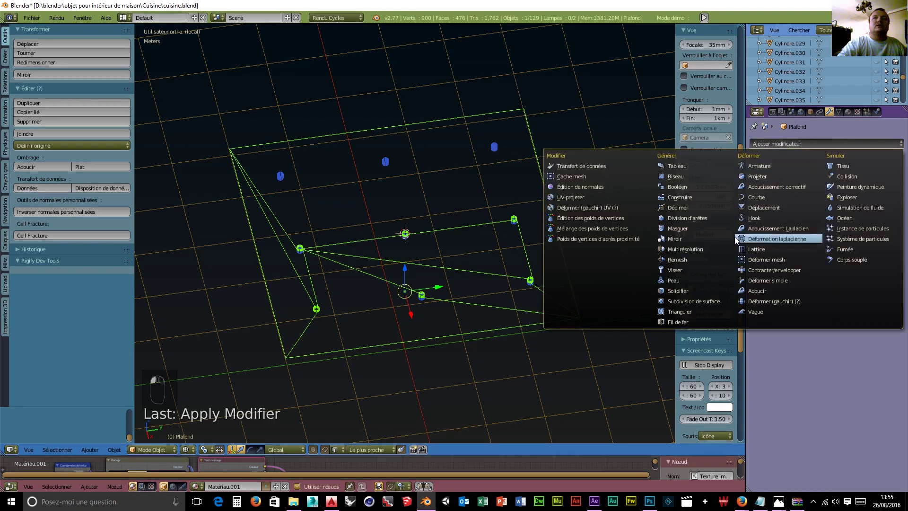
pyautogui.click(677, 187)
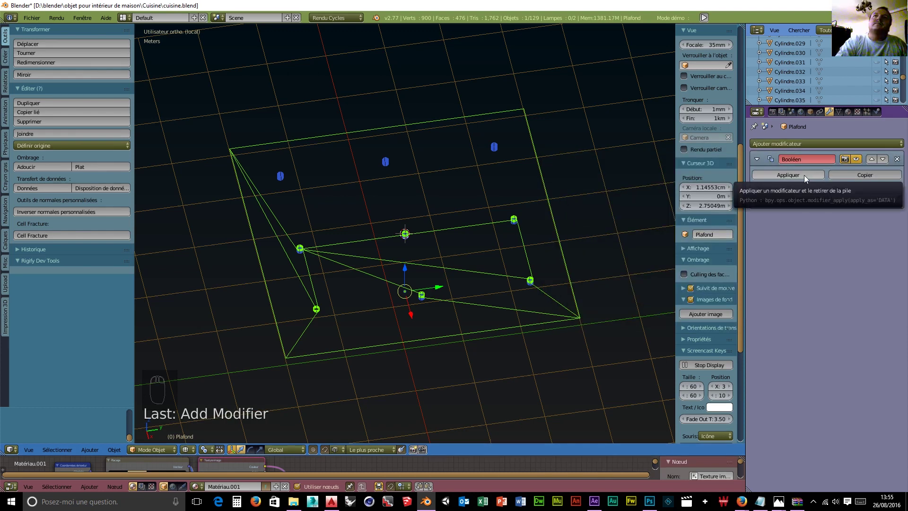
pyautogui.click(805, 175)
pyautogui.click(793, 178)
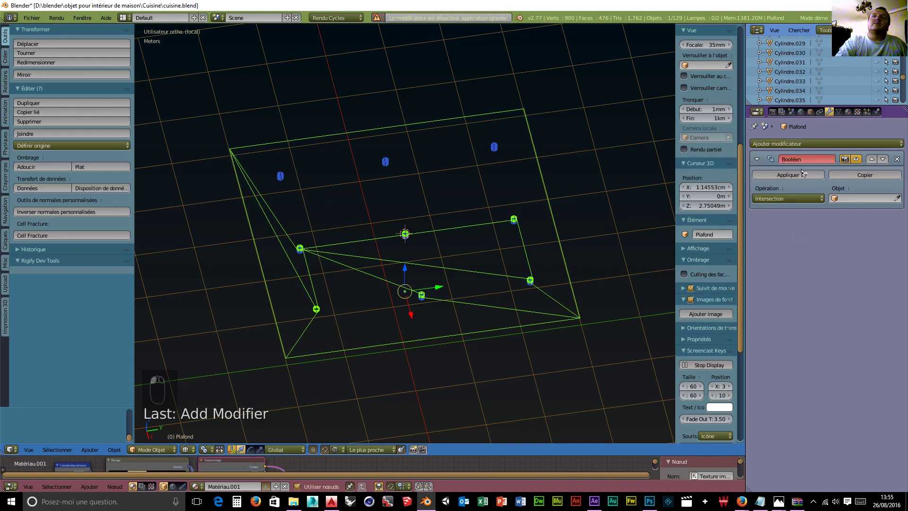
pyautogui.click(803, 197)
pyautogui.click(797, 177)
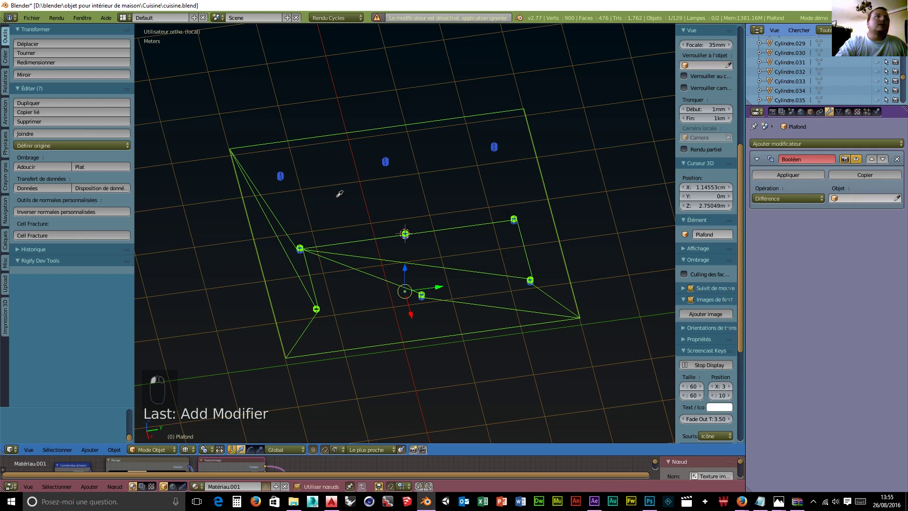
pyautogui.click(281, 176)
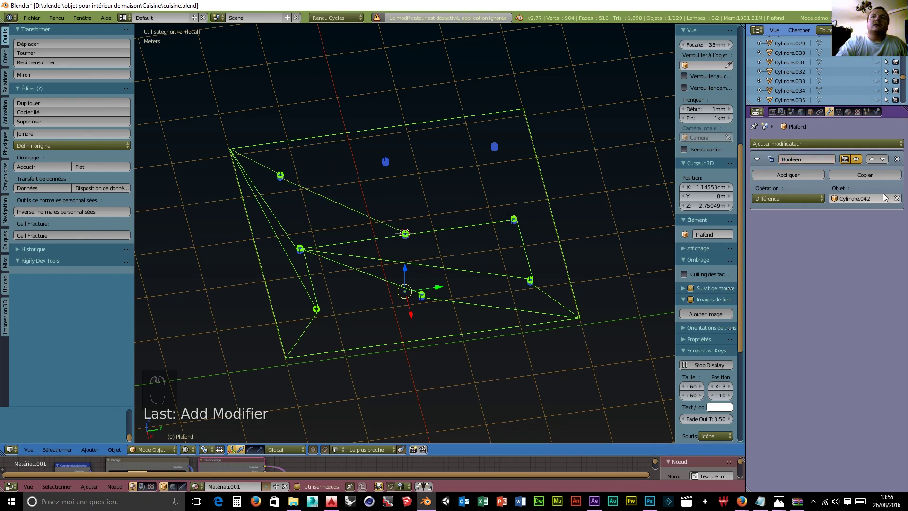
pyautogui.click(793, 175)
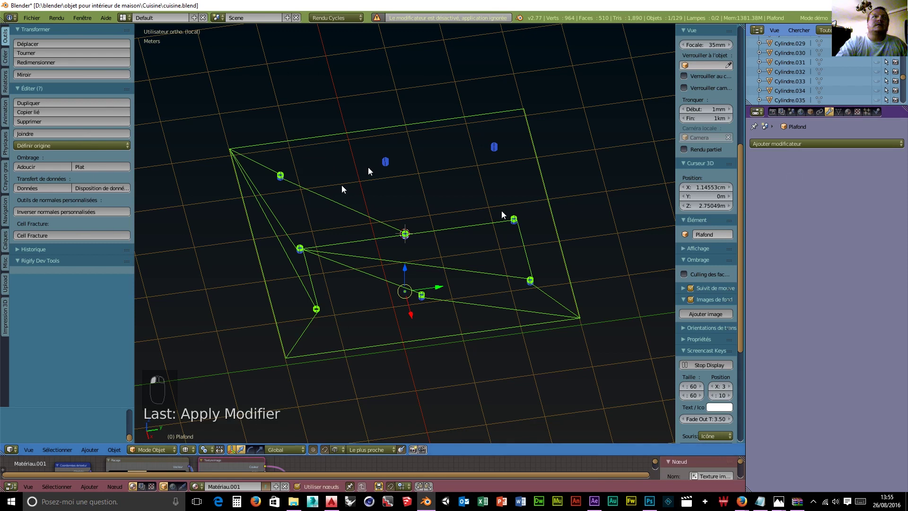
# Cut Cylindre.041, the middle cylinder of the far row, out of Plafond with a Différence Boolean modifier, and apply it.
pyautogui.click(762, 143)
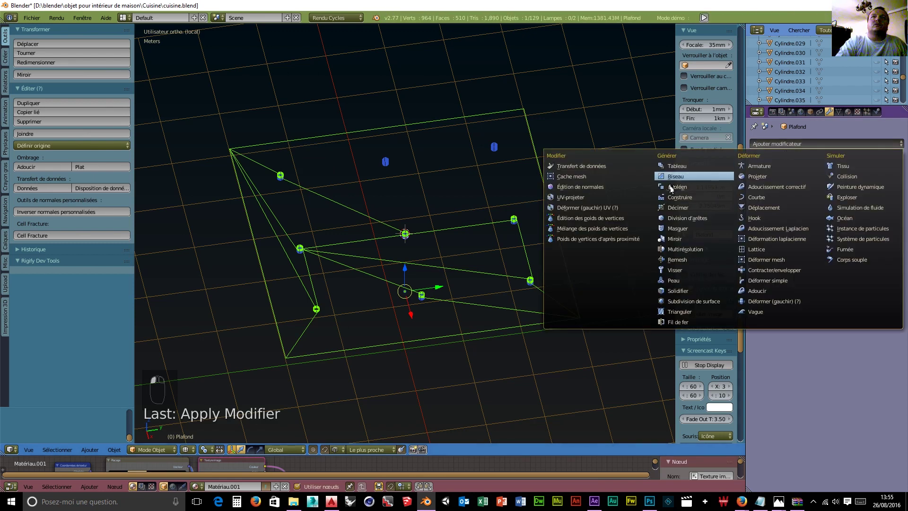
pyautogui.click(671, 187)
pyautogui.click(781, 198)
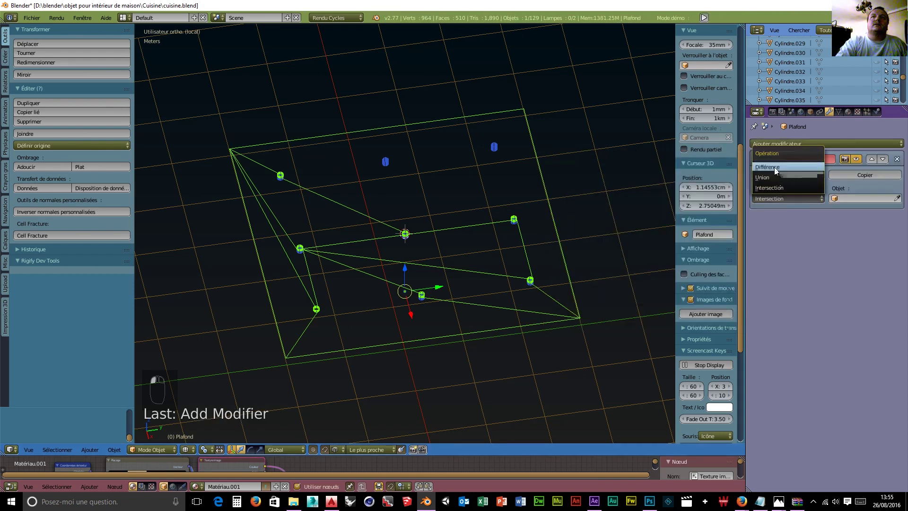
pyautogui.click(776, 168)
pyautogui.click(897, 199)
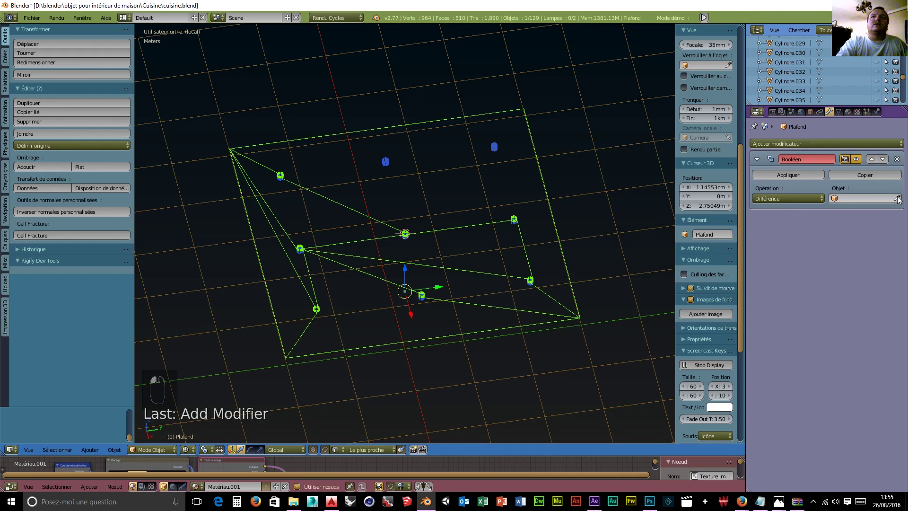
pyautogui.click(397, 158)
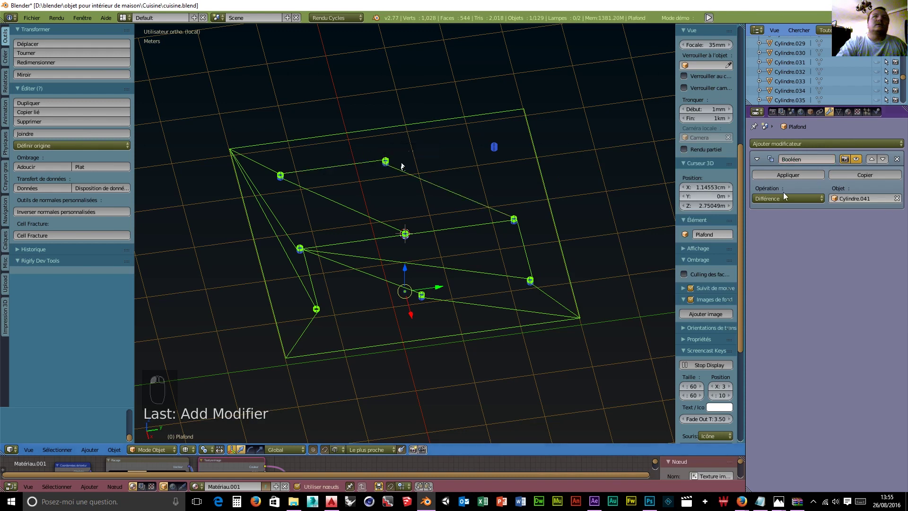
pyautogui.click(808, 175)
# Cut the last uncut cylinder, Cylindre.043 in the far-right corner, out of Plafond with a Différence Boolean modifier, and apply it.
pyautogui.click(802, 143)
pyautogui.click(688, 177)
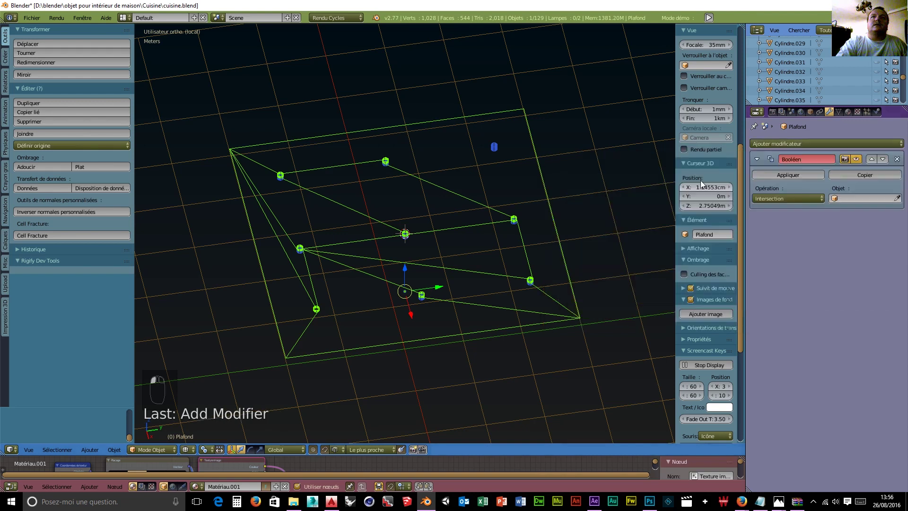
pyautogui.click(764, 199)
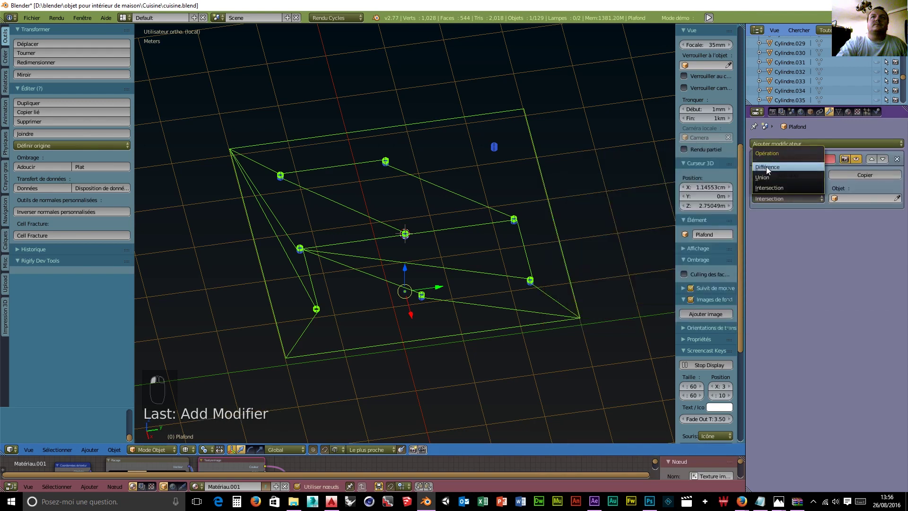
pyautogui.click(766, 167)
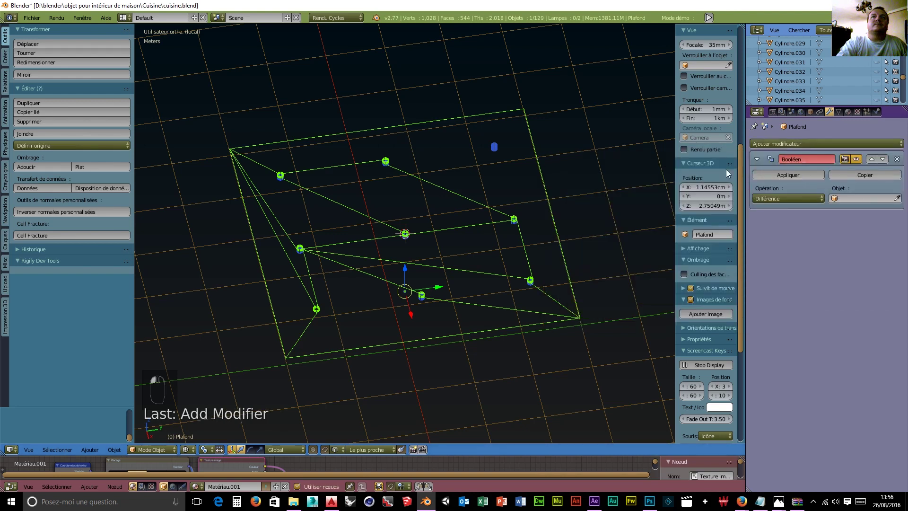
pyautogui.click(889, 198)
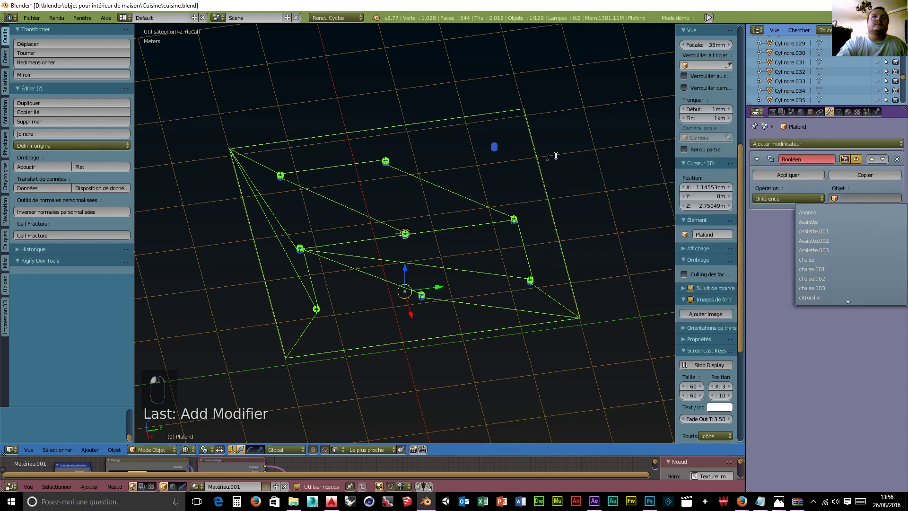
pyautogui.click(494, 143)
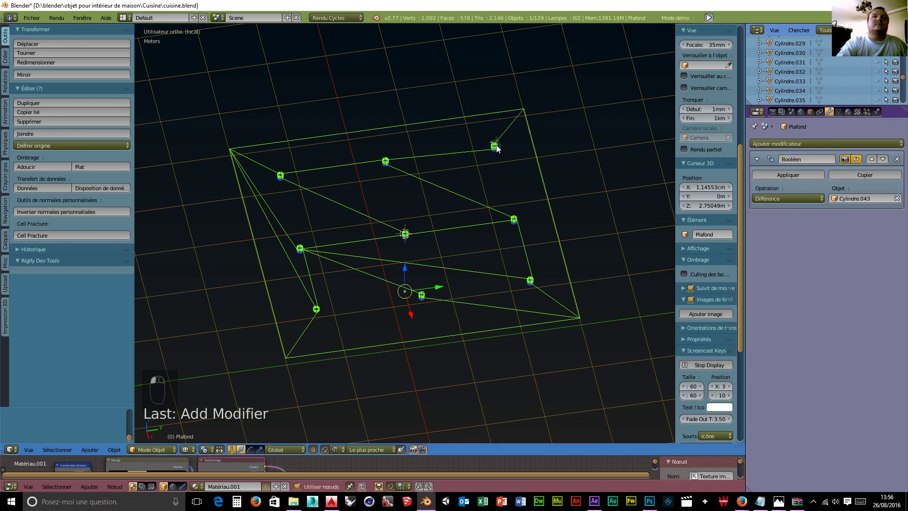
pyautogui.click(789, 174)
# Box-select all the remaining cutting cylinders in a side-on view of the ceiling and delete them.
pyautogui.moveTo(574, 373); pyautogui.dragTo(555, 283, button='middle')
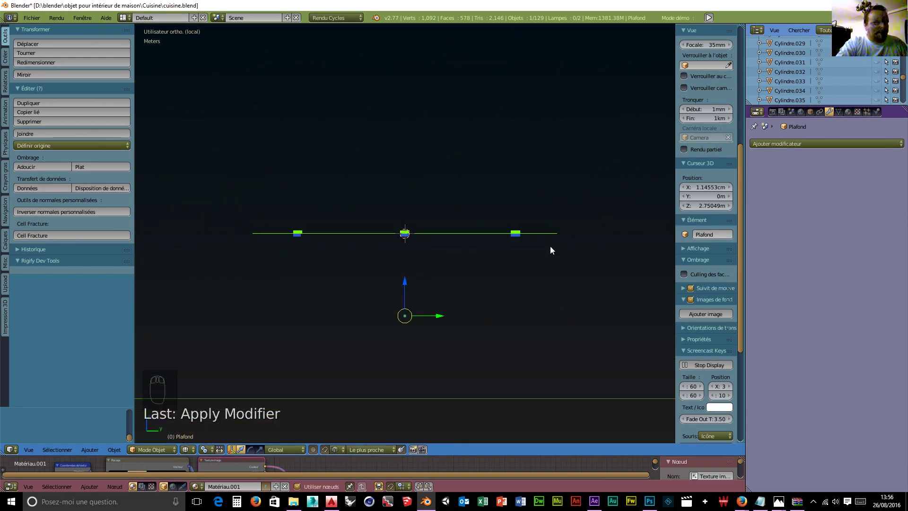
pyautogui.press('a')
pyautogui.press('b')
pyautogui.moveTo(551, 235); pyautogui.dragTo(277, 279)
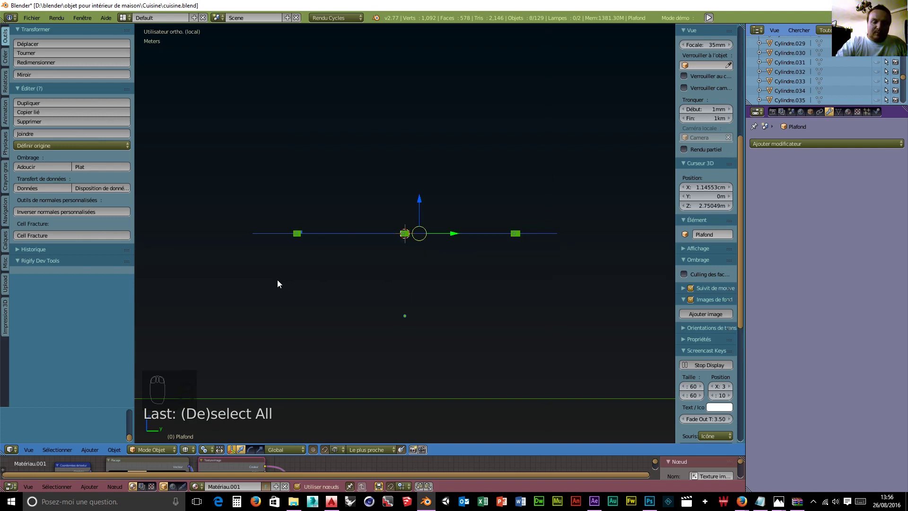
pyautogui.press('Delete')
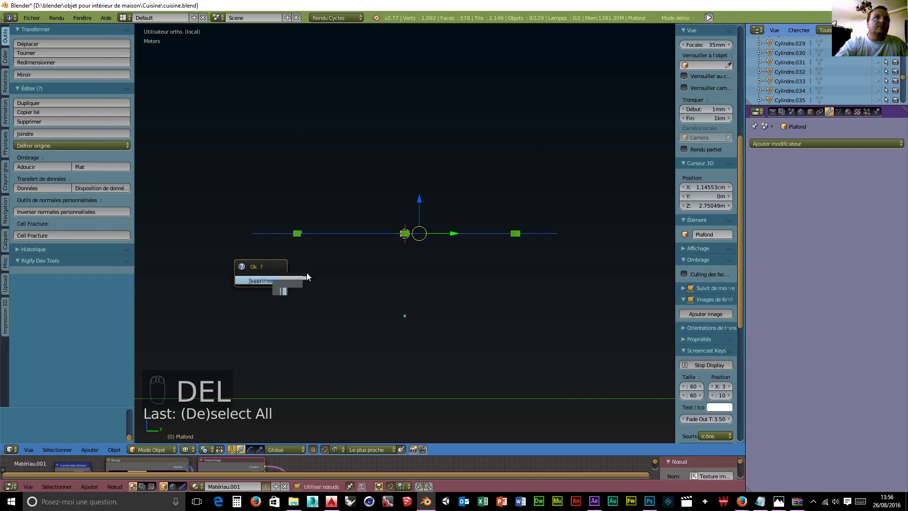
pyautogui.click(306, 278)
# Switch the viewport to Solide shading and inspect the holes cut through Plafond.
pyautogui.moveTo(334, 275)
pyautogui.mouseDown(button='middle')
pyautogui.moveTo(339, 297)
pyautogui.moveTo(365, 315)
pyautogui.moveTo(234, 388)
pyautogui.mouseUp(button='middle')
pyautogui.click(189, 449)
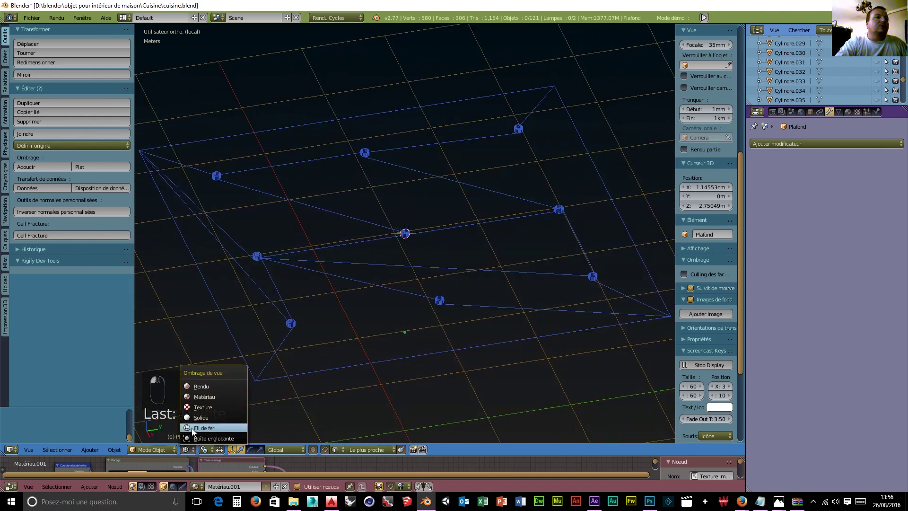
pyautogui.click(201, 417)
pyautogui.moveTo(405, 362)
pyautogui.mouseDown(button='middle')
pyautogui.moveTo(384, 397)
pyautogui.moveTo(401, 341)
pyautogui.moveTo(391, 266)
pyautogui.moveTo(420, 329)
pyautogui.moveTo(470, 330)
pyautogui.moveTo(510, 310)
pyautogui.moveTo(502, 290)
pyautogui.moveTo(459, 286)
pyautogui.mouseUp(button='middle')
pyautogui.scroll(2, 513, 304)
pyautogui.scroll(4, 513, 303)
pyautogui.moveTo(515, 295)
pyautogui.mouseDown(button='middle')
pyautogui.moveTo(547, 310)
pyautogui.moveTo(511, 237)
pyautogui.moveTo(527, 288)
pyautogui.moveTo(509, 302)
pyautogui.mouseUp(button='middle')
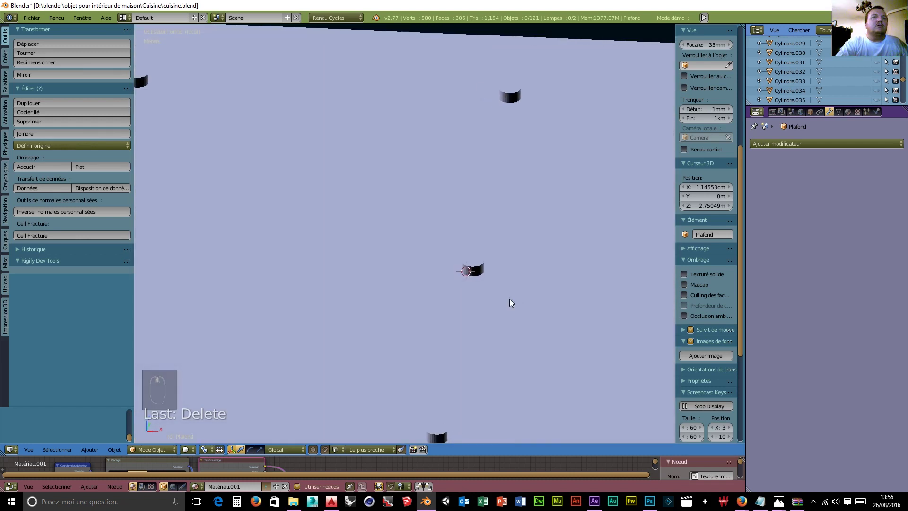
pyautogui.scroll(-3, 384, 334)
# Inspect Plafond's mesh around the holes in Mode Edit and return to Mode Objet.
pyautogui.rightClick(272, 362)
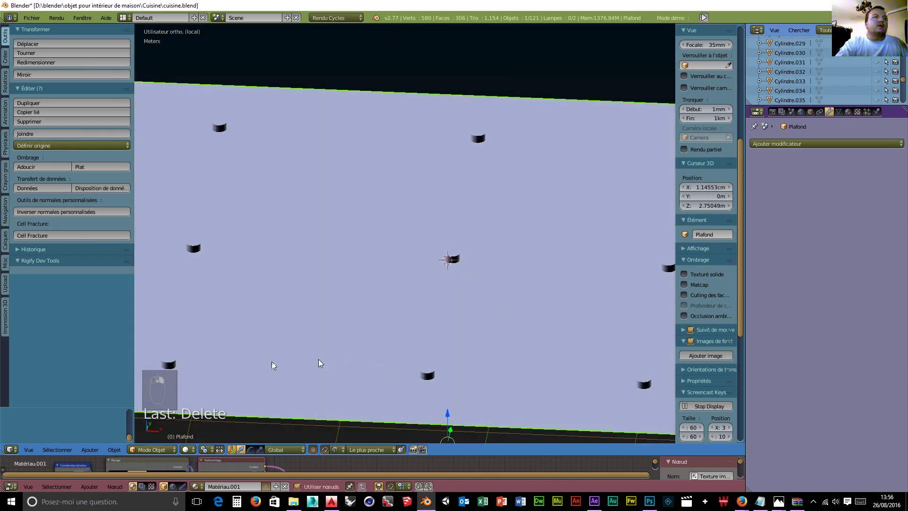
pyautogui.click(151, 448)
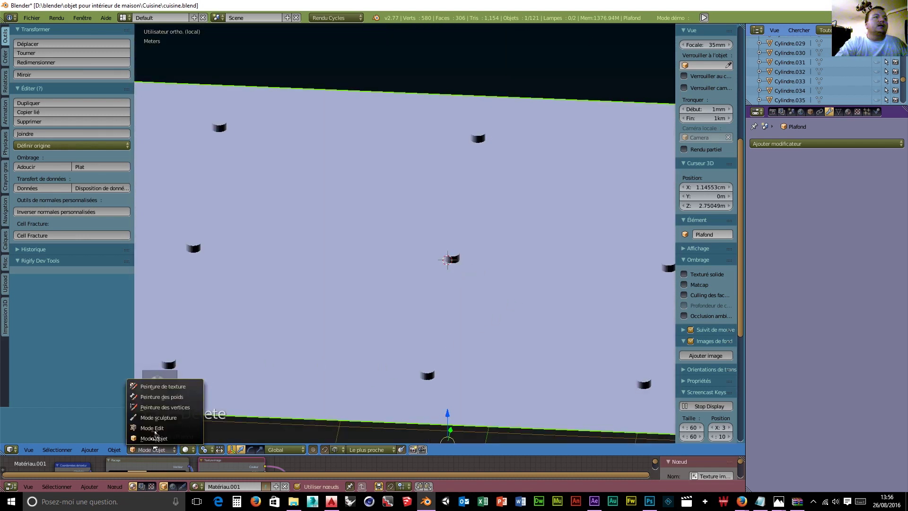
pyautogui.click(152, 428)
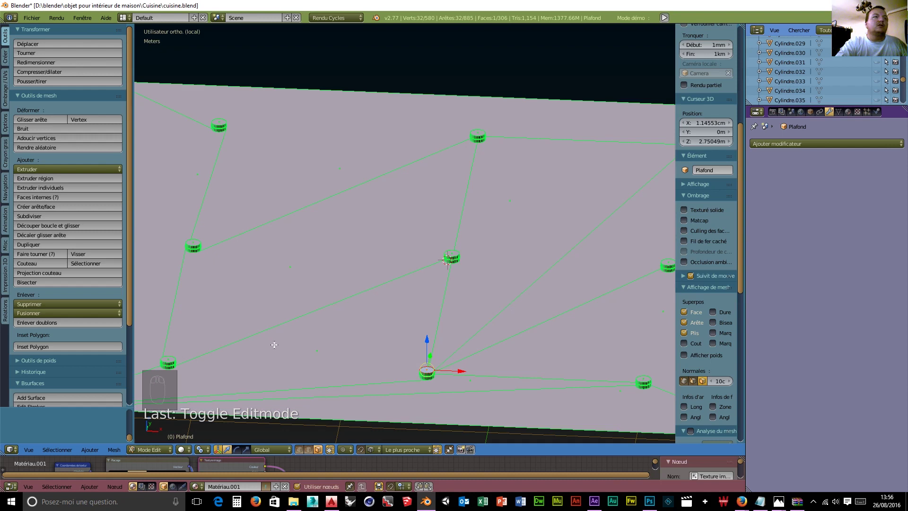
pyautogui.click(155, 449)
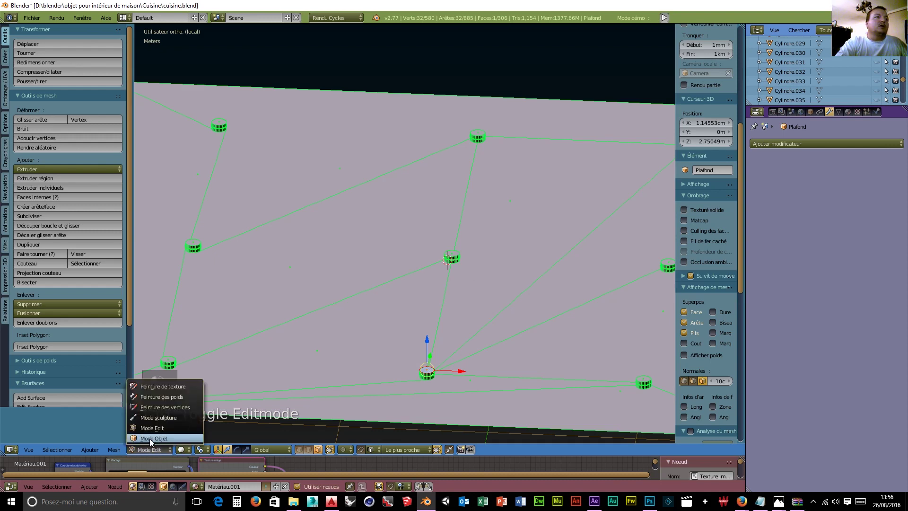
pyautogui.click(151, 450)
pyautogui.click(154, 438)
# Examine the cut holes and their inner walls up close from the other side of the ceiling.
pyautogui.moveTo(477, 312); pyautogui.dragTo(552, 254, button='middle')
pyautogui.scroll(-1, 553, 254)
pyautogui.moveTo(491, 257); pyautogui.dragTo(455, 315, button='middle')
pyautogui.scroll(2, 445, 308)
pyautogui.scroll(8, 446, 309)
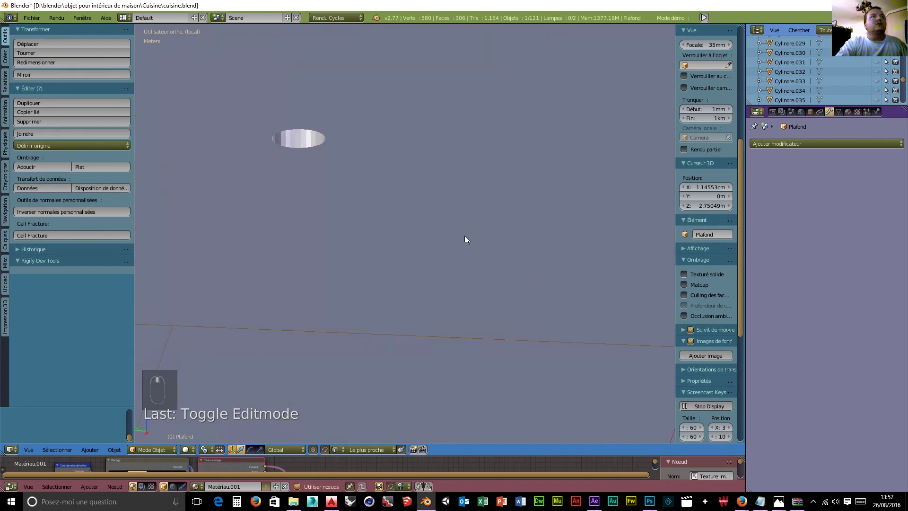
pyautogui.scroll(-1, 327, 159)
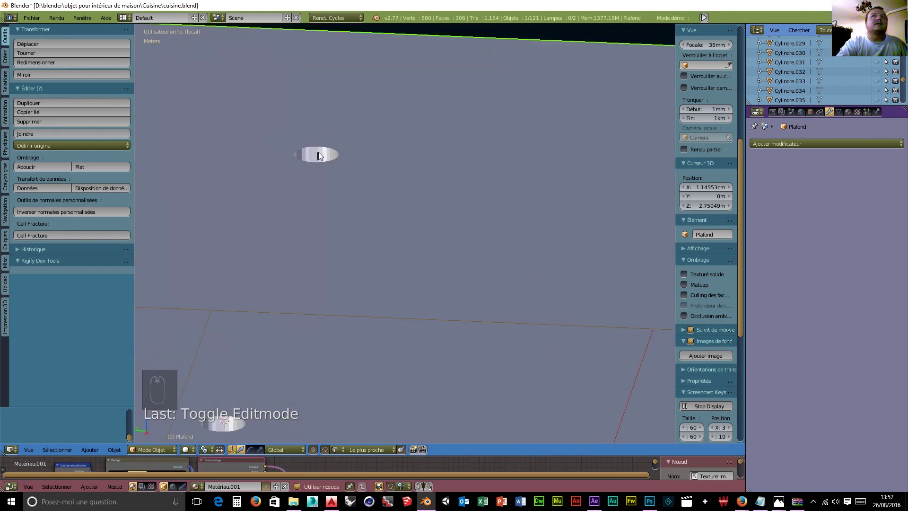
pyautogui.scroll(-1, 328, 170)
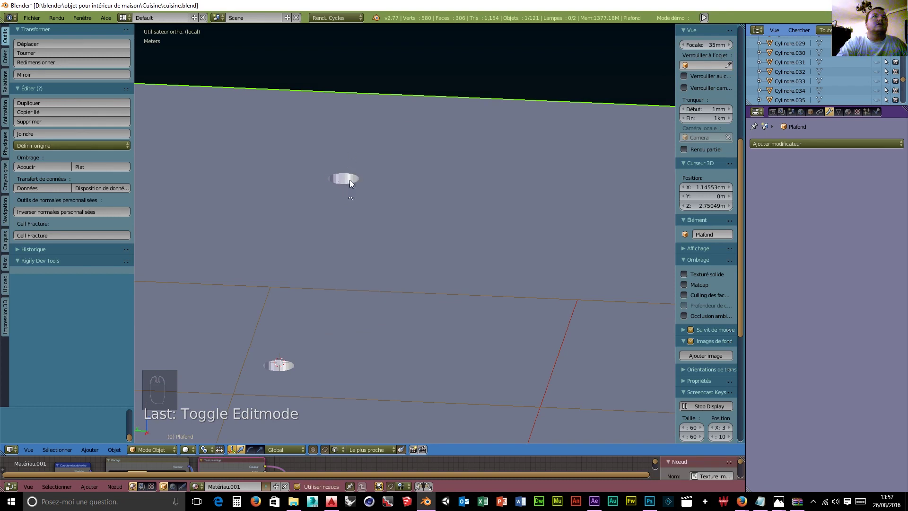
pyautogui.scroll(-1, 342, 199)
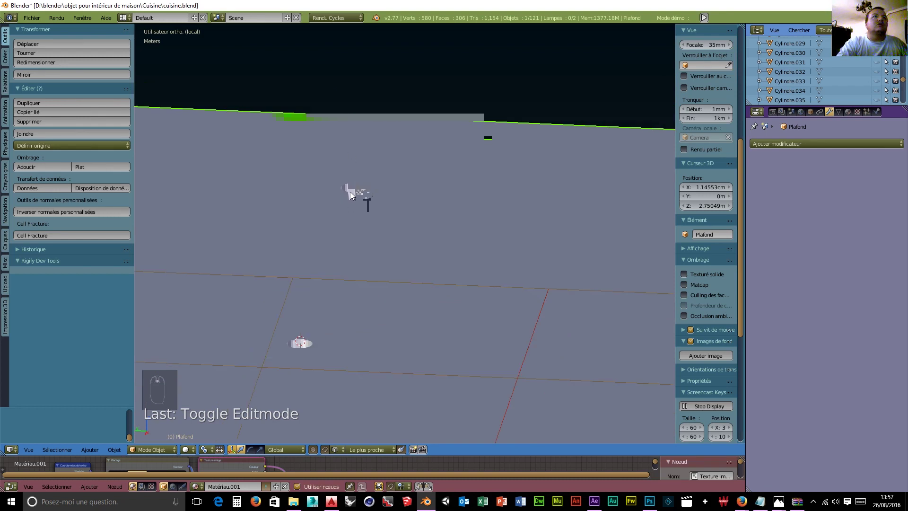
pyautogui.scroll(-1, 355, 190)
pyautogui.scroll(4, 357, 233)
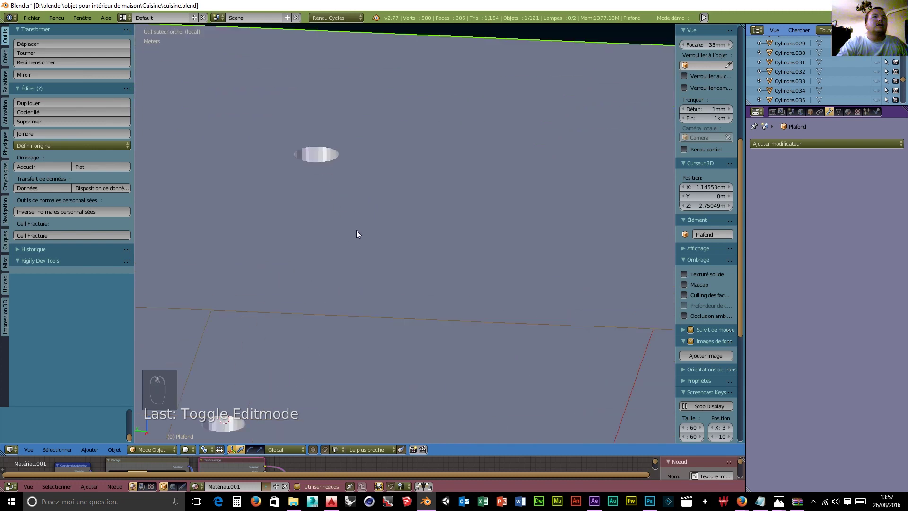
# Add a UV sphere at the 3D cursor with 3 segments and 3 rings.
pyautogui.moveTo(343, 194); pyautogui.dragTo(239, 401, button='middle')
pyautogui.hotkey('shift', 'a')
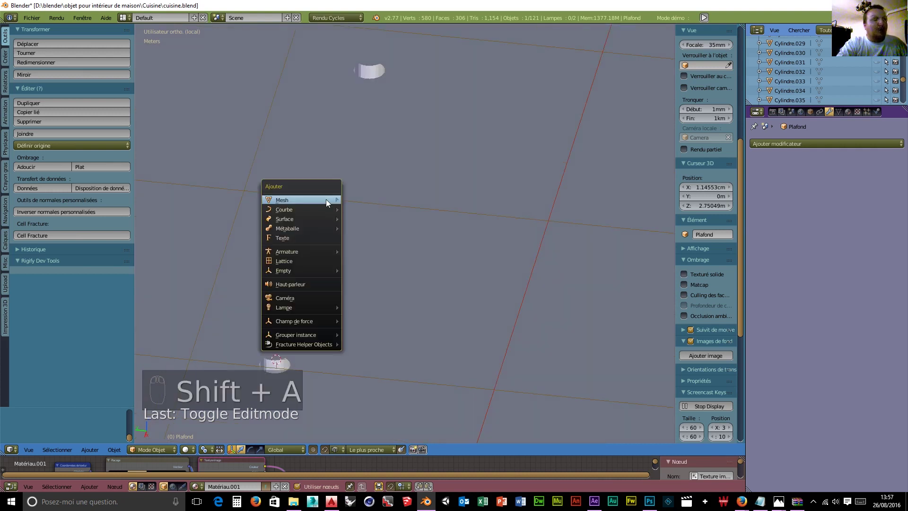
pyautogui.moveTo(326, 200)
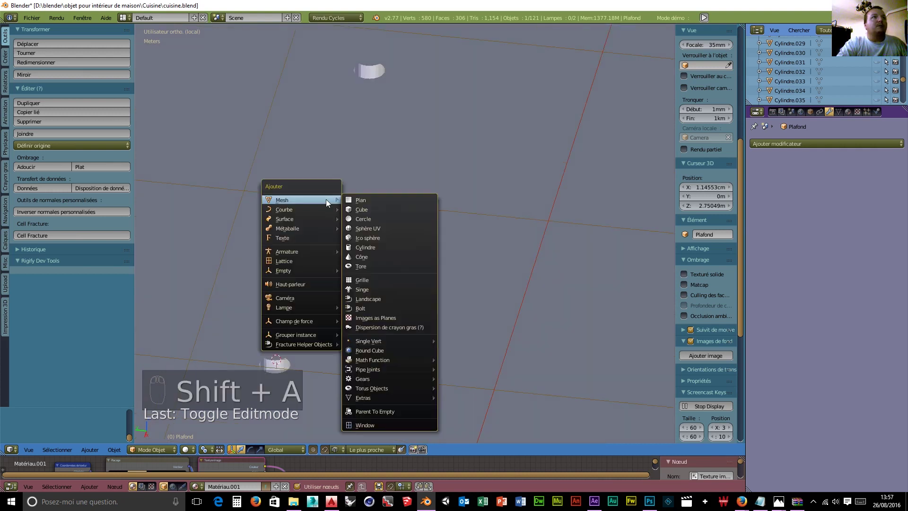
pyautogui.click(364, 229)
pyautogui.scroll(-5, 446, 262)
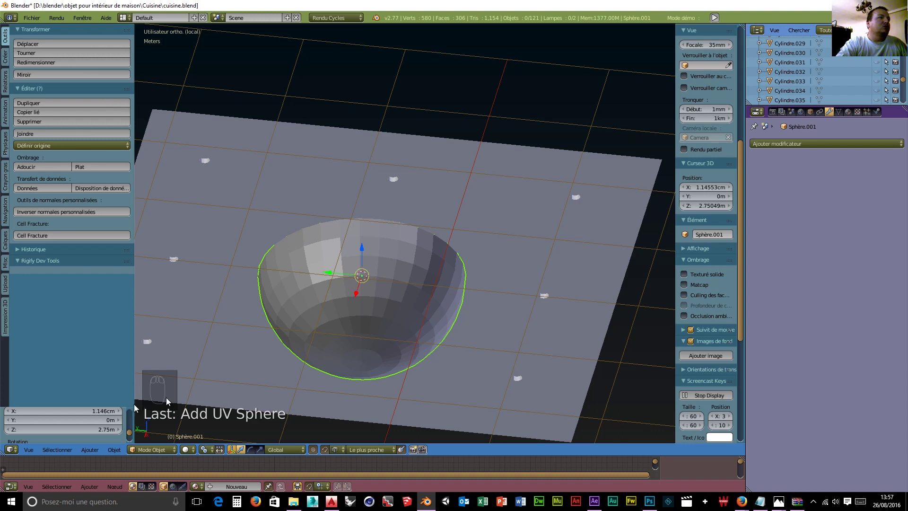
pyautogui.moveTo(77, 407); pyautogui.dragTo(72, 261)
pyautogui.moveTo(8, 286); pyautogui.dragTo(740, 320)
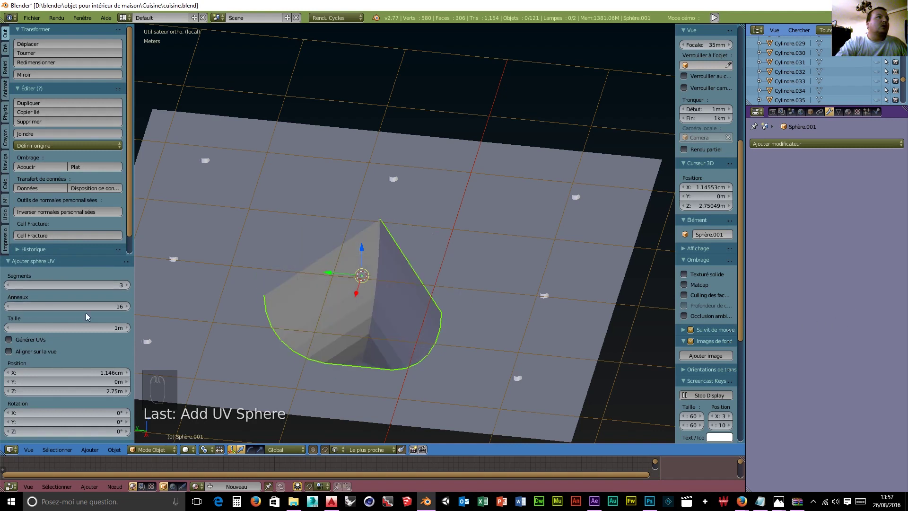
pyautogui.moveTo(55, 309); pyautogui.dragTo(902, 314)
pyautogui.moveTo(793, 317); pyautogui.dragTo(760, 320)
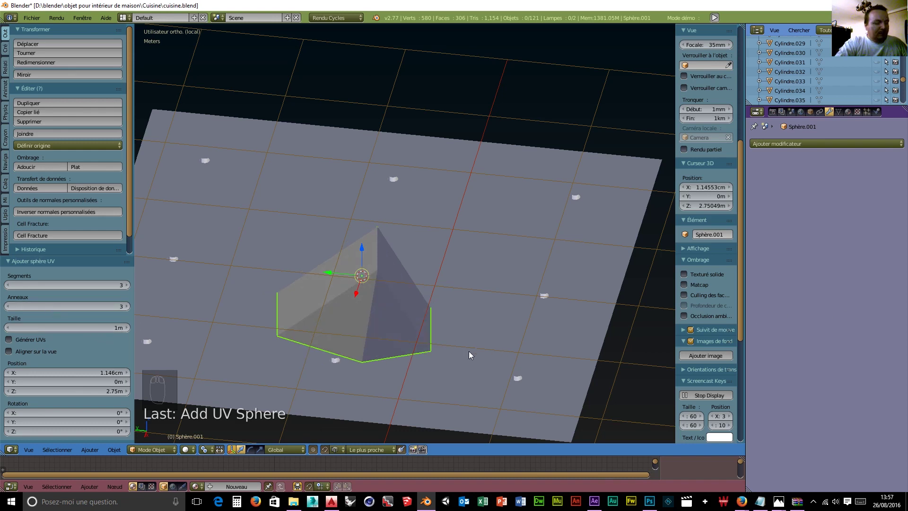
# Scale the low-poly sphere down by a factor of 0.087 and again by 0.357.
pyautogui.press('s')
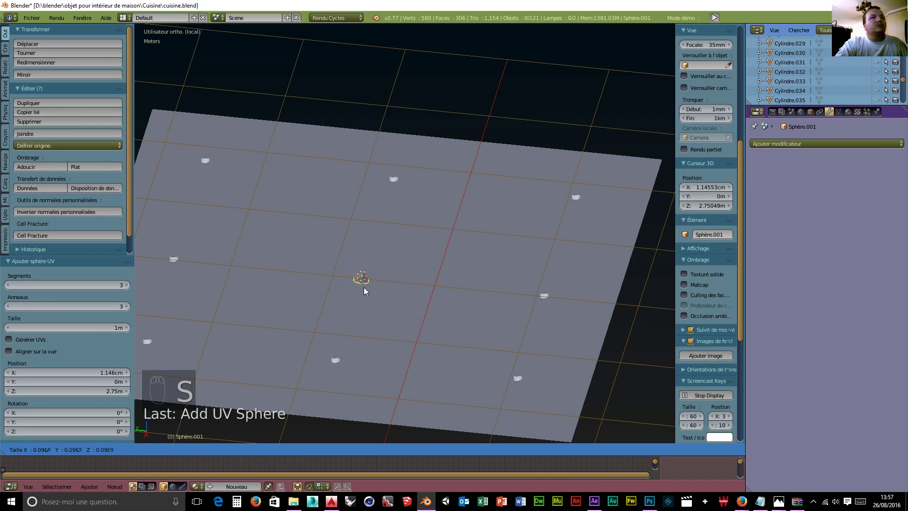
pyautogui.click(365, 288)
pyautogui.moveTo(376, 345)
pyautogui.mouseDown(button='middle')
pyautogui.moveTo(375, 368)
pyautogui.moveTo(377, 356)
pyautogui.mouseUp(button='middle')
pyautogui.press('s')
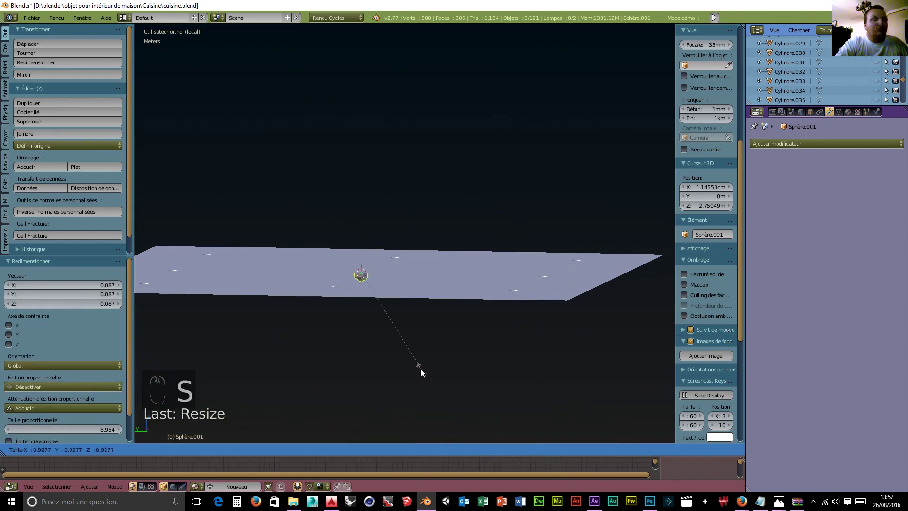
pyautogui.click(384, 326)
# Switch to Fil de fer shading and move the sphere about 3.13 cm along X to centre it in the middle hole.
pyautogui.moveTo(384, 326); pyautogui.dragTo(376, 436, button='middle')
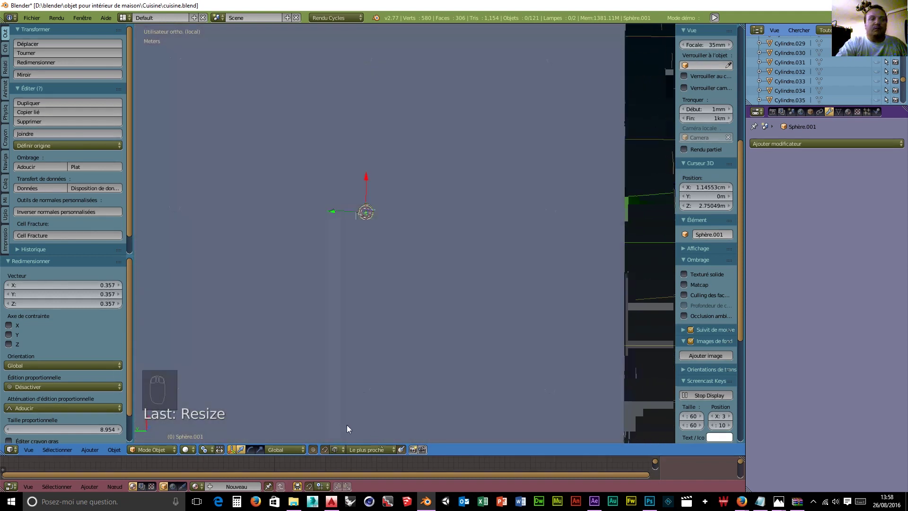
pyautogui.click(187, 449)
pyautogui.click(196, 427)
pyautogui.scroll(4, 441, 339)
pyautogui.moveTo(309, 144); pyautogui.dragTo(308, 137)
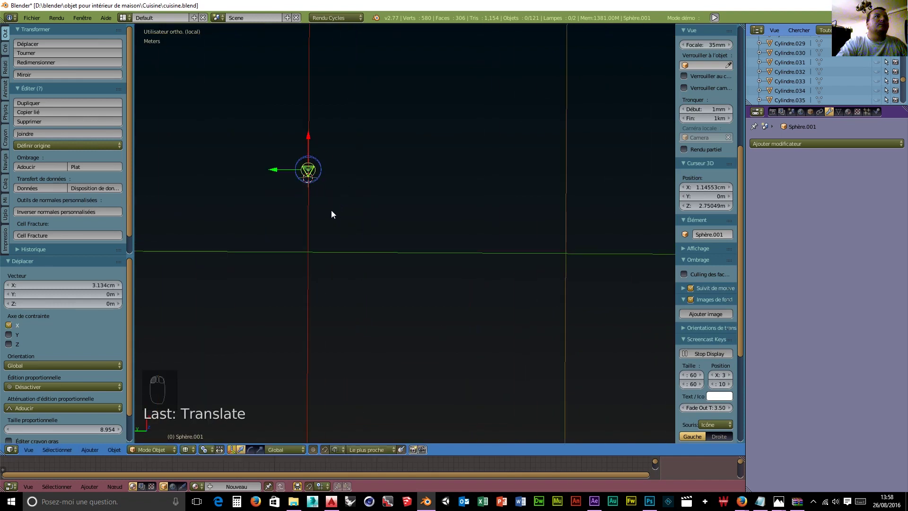
# In front view, raise the sphere about 2.29 cm along Z into the middle hole and scale it by 0.349.
pyautogui.keyDown('shift'); pyautogui.moveTo(327, 211); pyautogui.dragTo(424, 248, button='middle'); pyautogui.keyUp('shift')
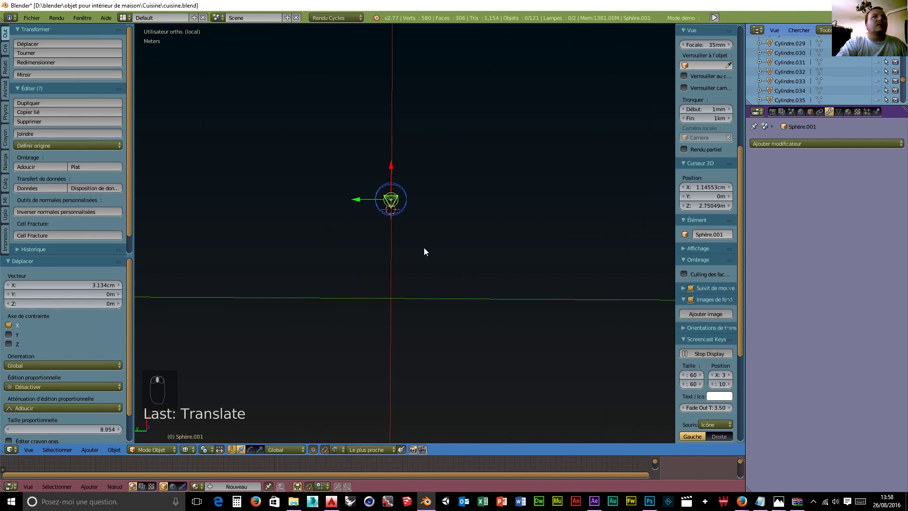
pyautogui.press('KP_1')
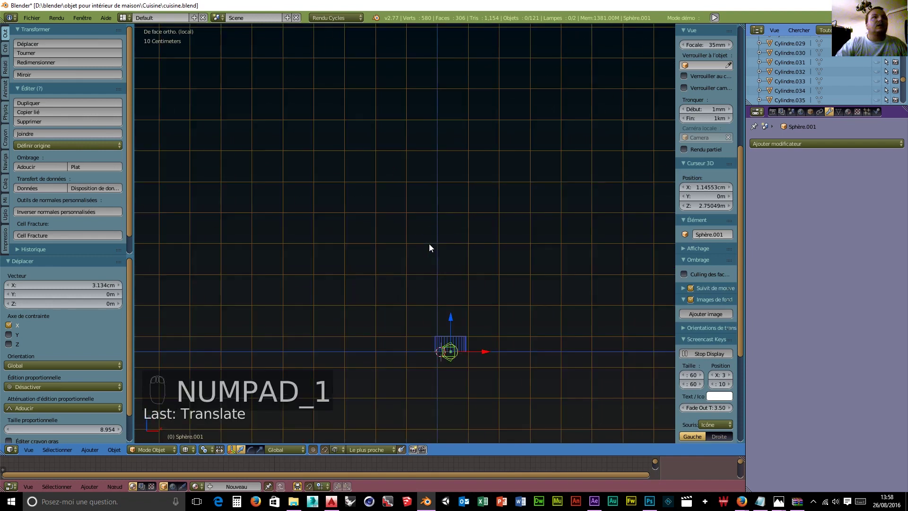
pyautogui.moveTo(450, 314); pyautogui.dragTo(453, 316)
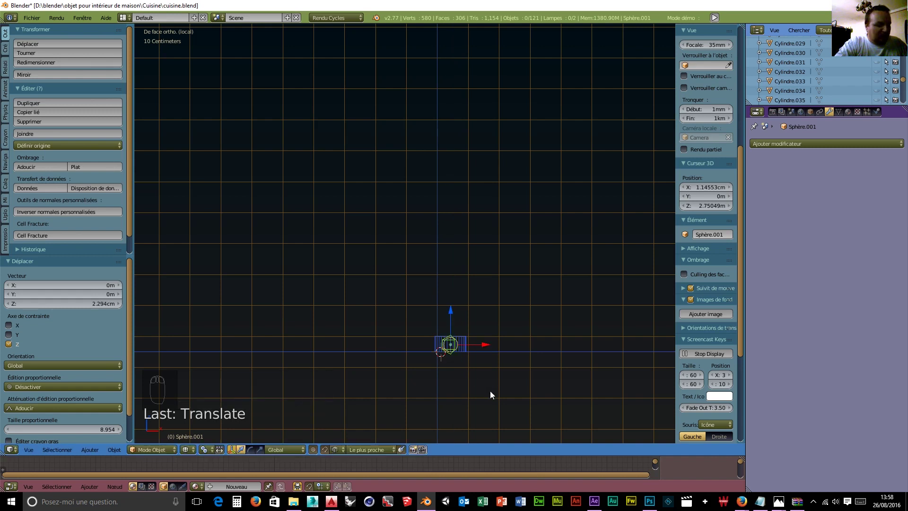
pyautogui.press('s')
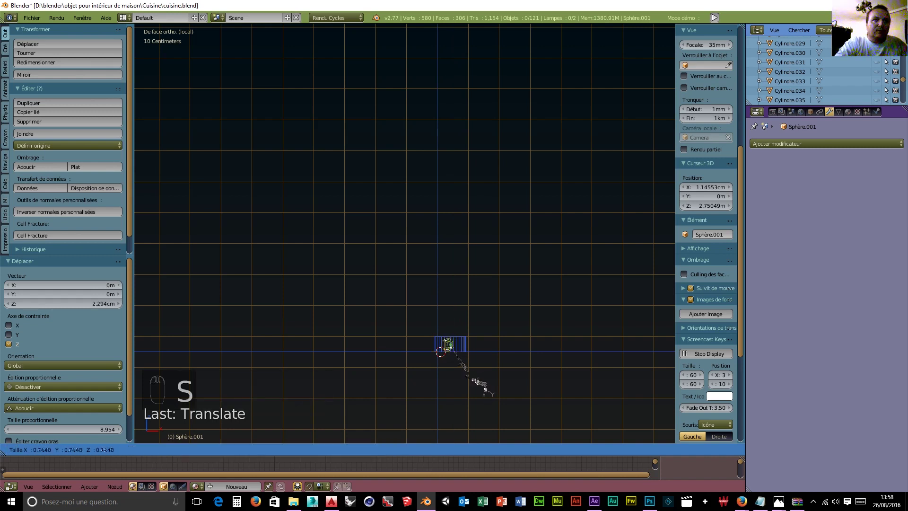
pyautogui.click(475, 374)
# Duplicate the sphere 1.465 m along X, and that copy -3.206 m along X, to fill both outer holes of the row.
pyautogui.press('KP_Decimal')
pyautogui.scroll(2, 482, 371)
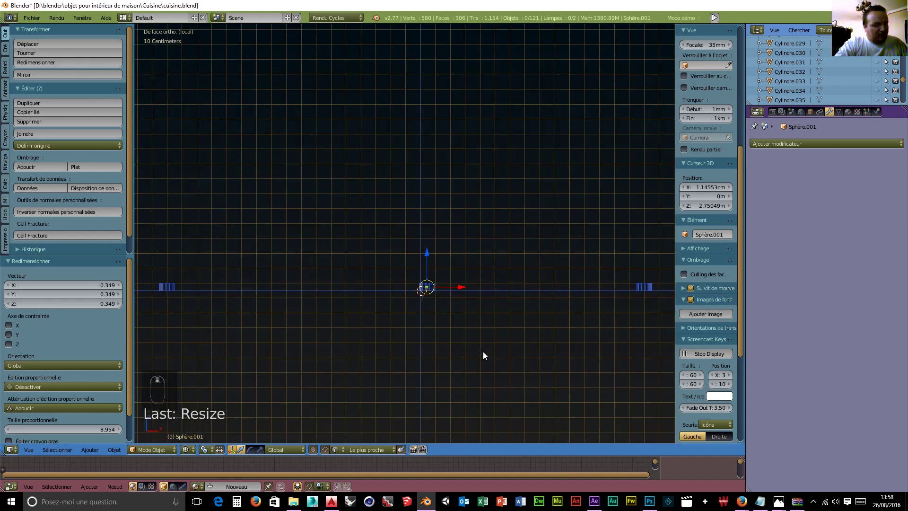
pyautogui.hotkey('shift', 'd')
pyautogui.press('x')
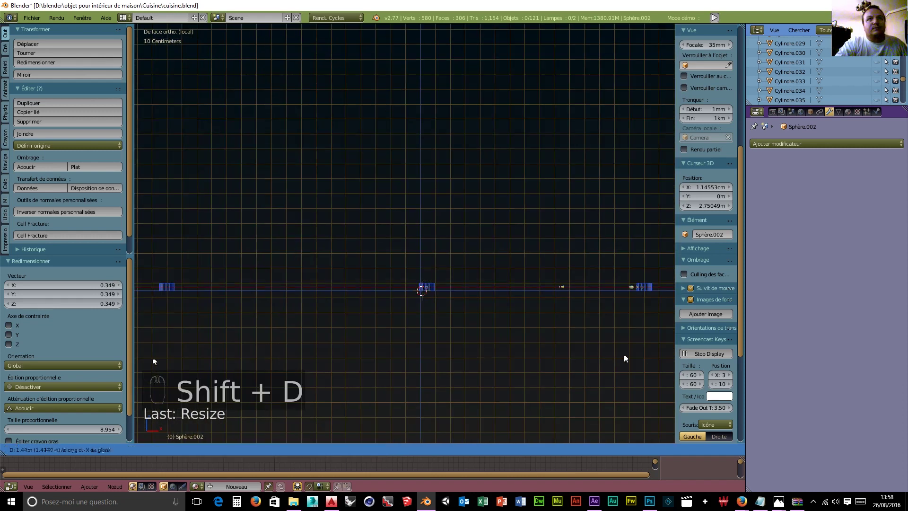
pyautogui.click(164, 359)
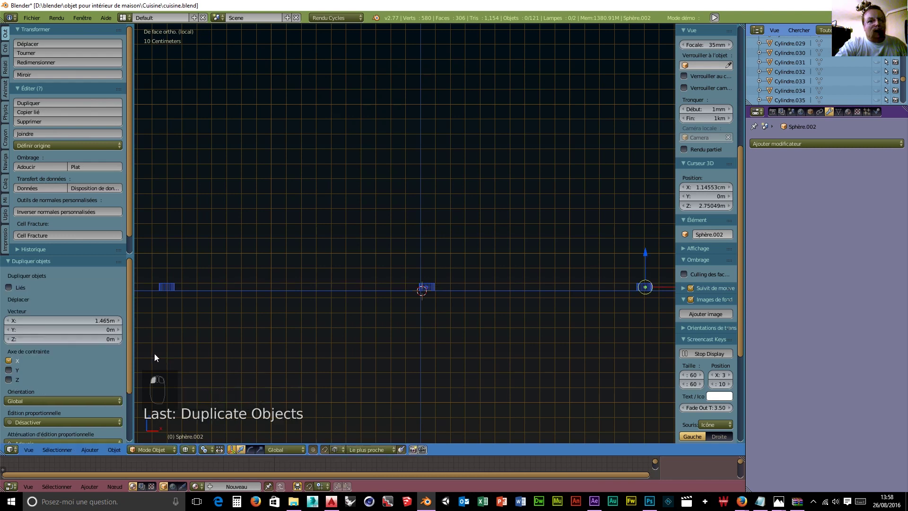
pyautogui.hotkey('shift', 'd')
pyautogui.press('x')
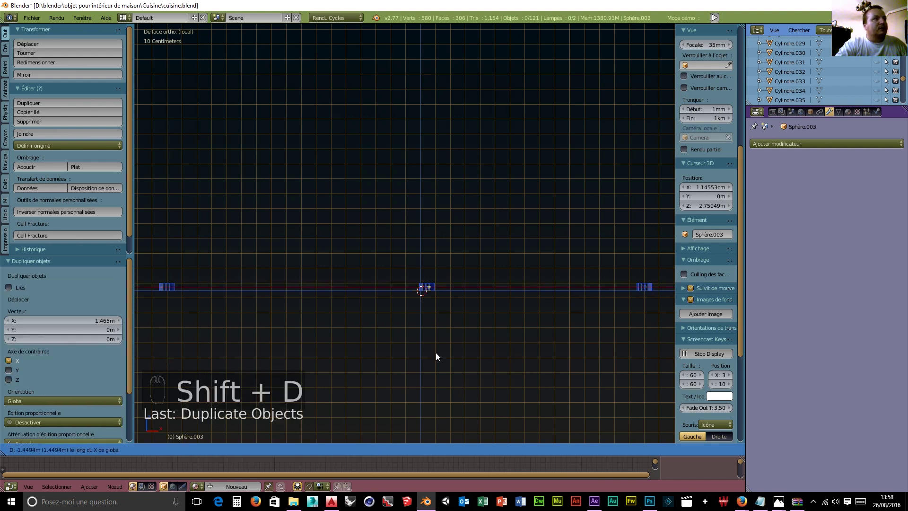
pyautogui.click(215, 348)
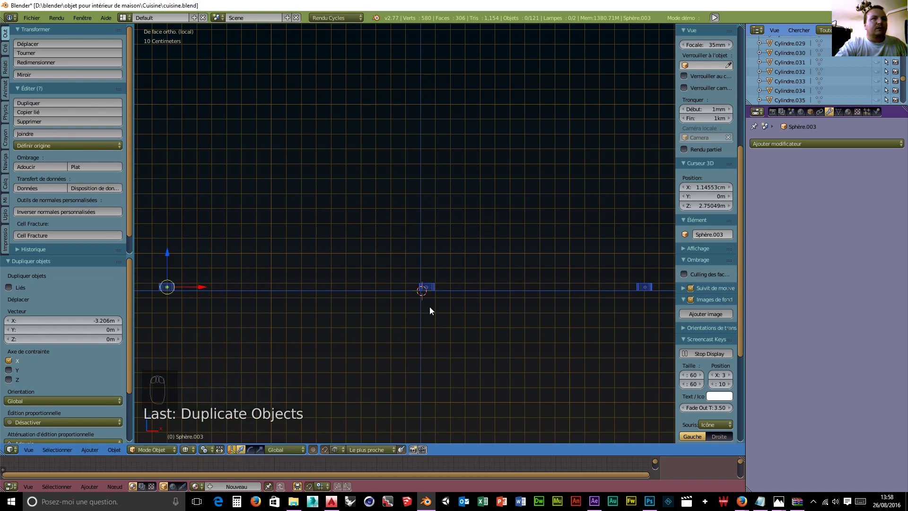
# Try to select the three spheres one by one inside their holes.
pyautogui.scroll(4, 429, 306)
pyautogui.keyDown('shift'); pyautogui.rightClick(452, 346); pyautogui.keyUp('shift')
pyautogui.scroll(-5, 497, 383)
pyautogui.keyDown('shift'); pyautogui.moveTo(498, 367); pyautogui.dragTo(319, 355, button='middle'); pyautogui.keyUp('shift')
pyautogui.scroll(6, 402, 371)
pyautogui.keyDown('shift'); pyautogui.moveTo(405, 354); pyautogui.dragTo(393, 297, button='middle'); pyautogui.keyUp('shift')
pyautogui.scroll(2, 379, 295)
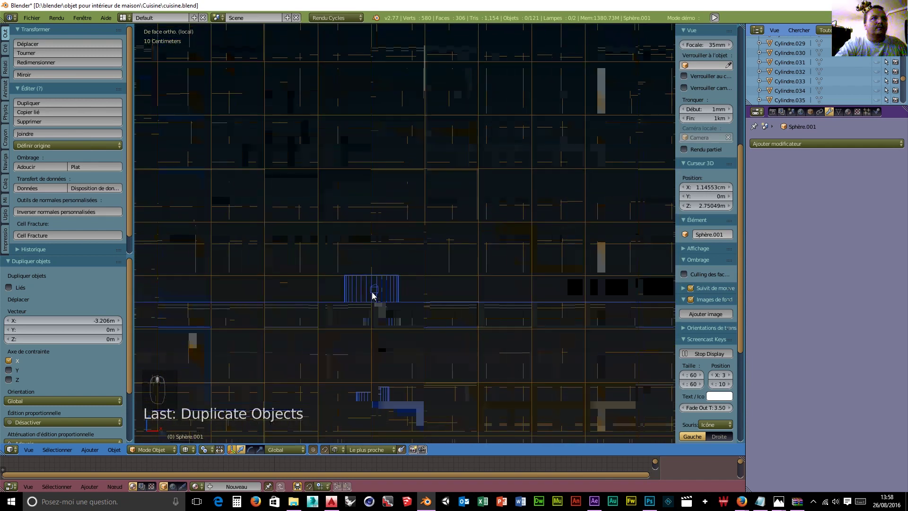
pyautogui.rightClick(374, 294)
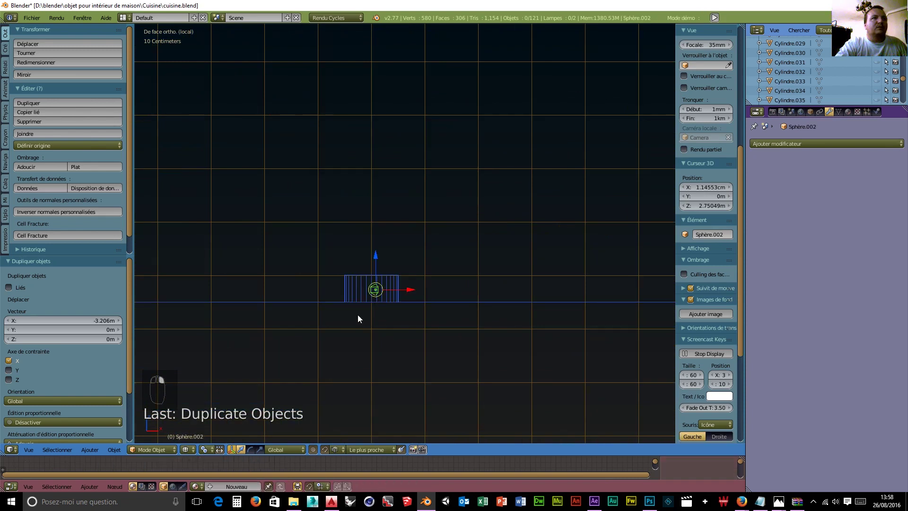
# Try to select the row of spheres by inverting the ceiling selection and duplicate it 1.847 m along Y in top view.
pyautogui.rightClick(388, 300)
pyautogui.scroll(-8, 381, 328)
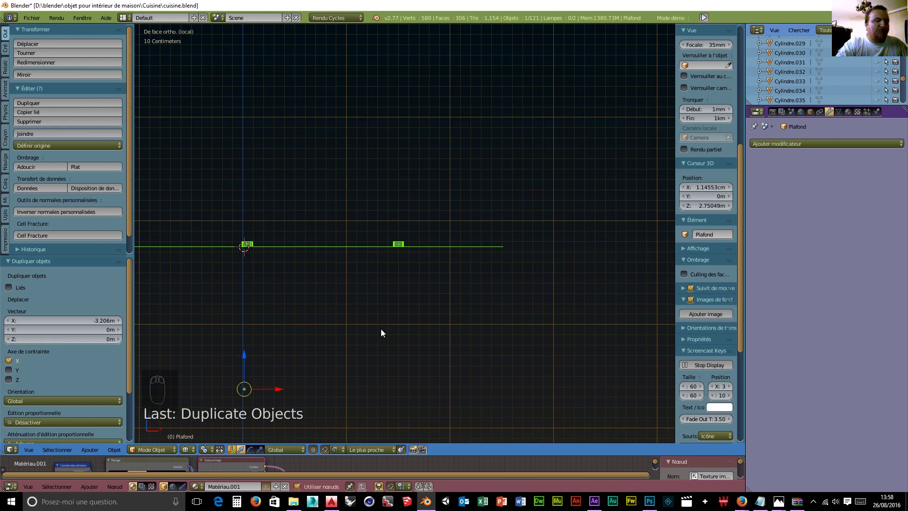
pyautogui.hotkey('ctrl', 'i')
pyautogui.scroll(-3, 369, 317)
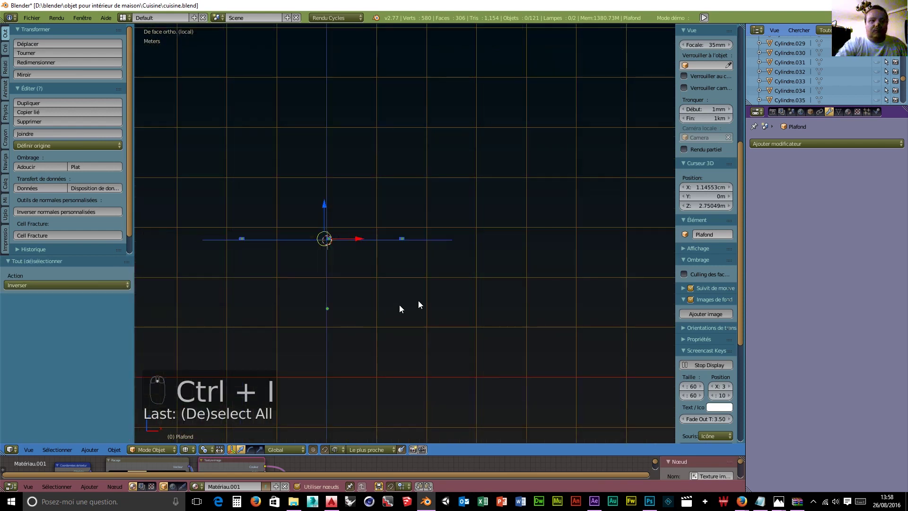
pyautogui.press('KP_7')
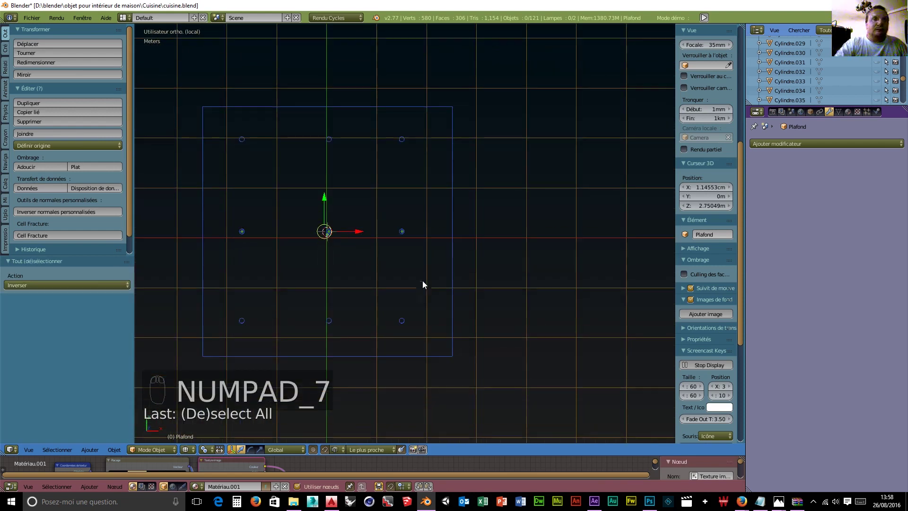
pyautogui.hotkey('shift', 'd')
pyautogui.press('y')
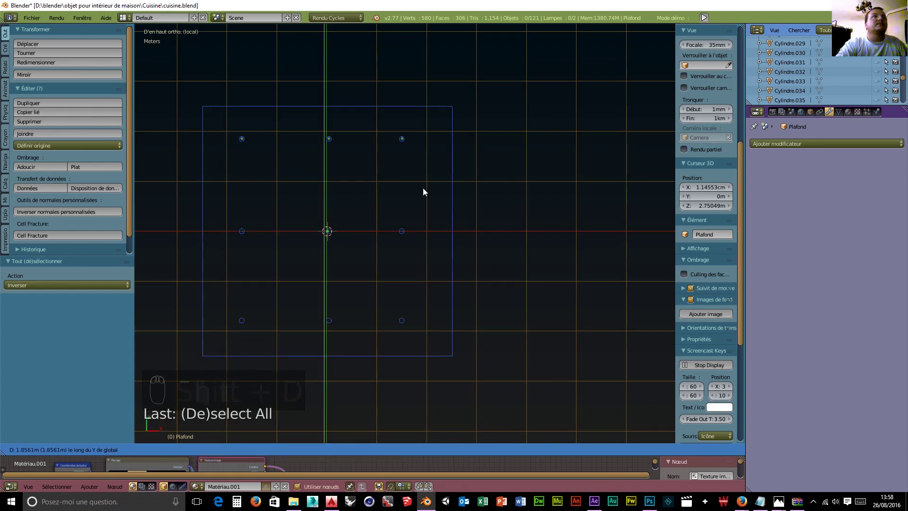
pyautogui.click(424, 189)
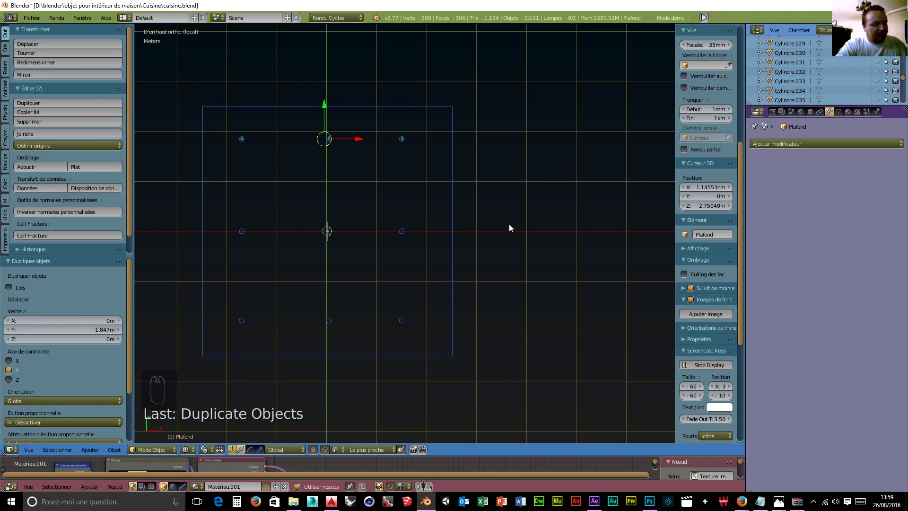
# Undo the sphere duplications and selections back to the single sphere in the middle hole.
pyautogui.hotkey('ctrl', 'z')
pyautogui.hotkey('ctrl', 'z')
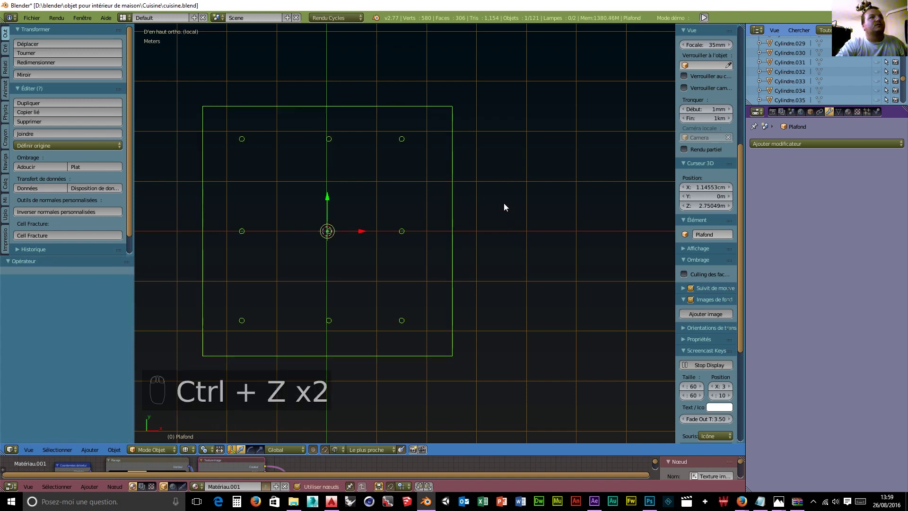
pyautogui.hotkey('ctrl', 'z')
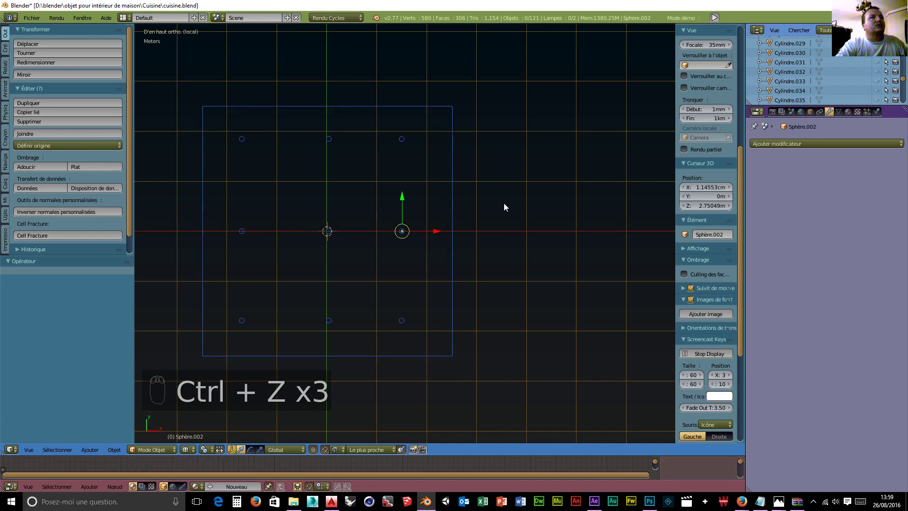
pyautogui.hotkey('ctrl', 'z')
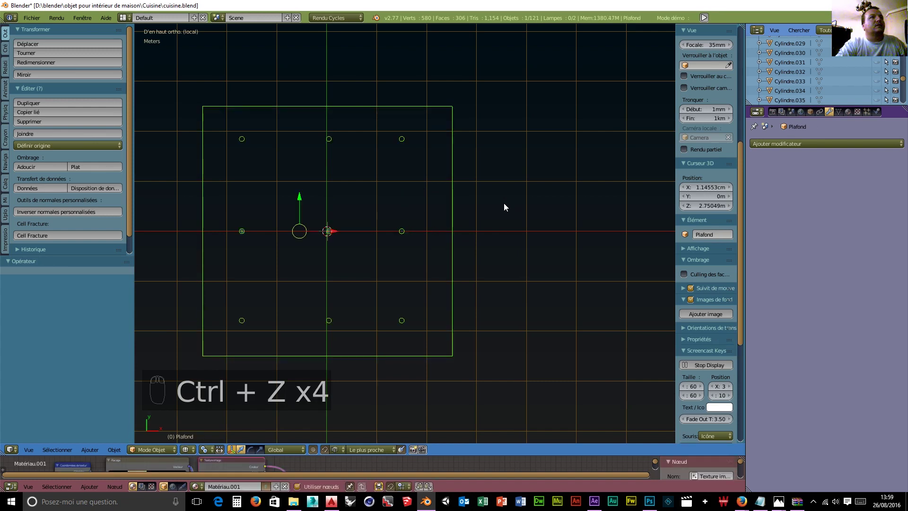
pyautogui.hotkey('ctrl', 'z')
pyautogui.hotkey('ctrl', 'z')
pyautogui.hotkey('ctrl', 'z')
pyautogui.hotkey('ctrl', 'z')
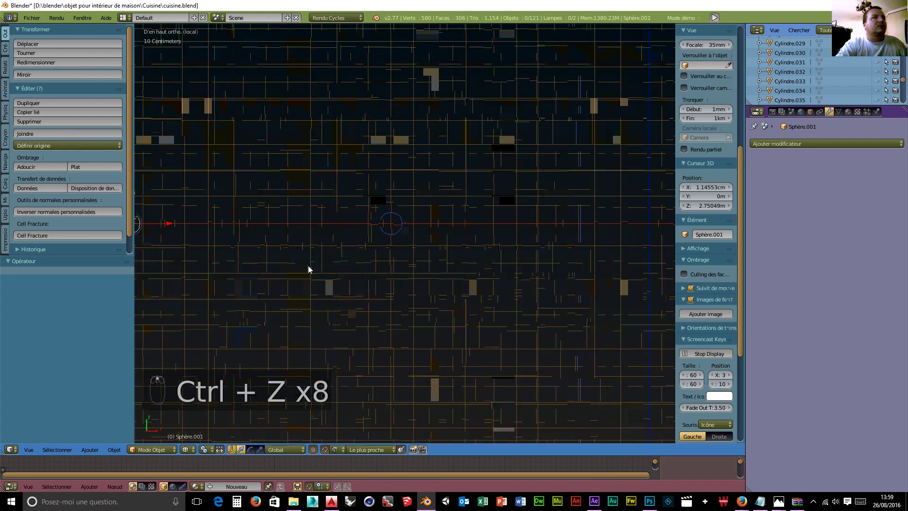
# Give the middle sphere a new material and set its surface shader to Émission.
pyautogui.scroll(5, 425, 301)
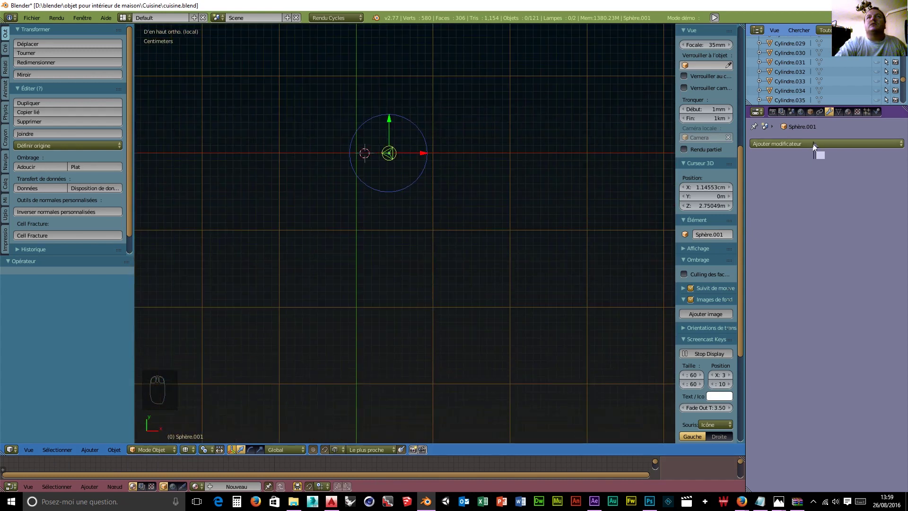
pyautogui.click(803, 145)
pyautogui.click(849, 112)
pyautogui.click(790, 174)
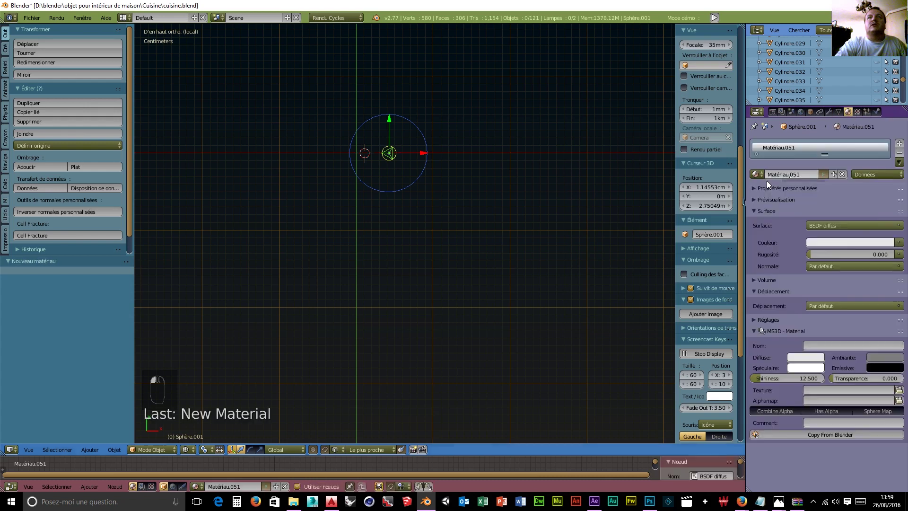
pyautogui.click(858, 226)
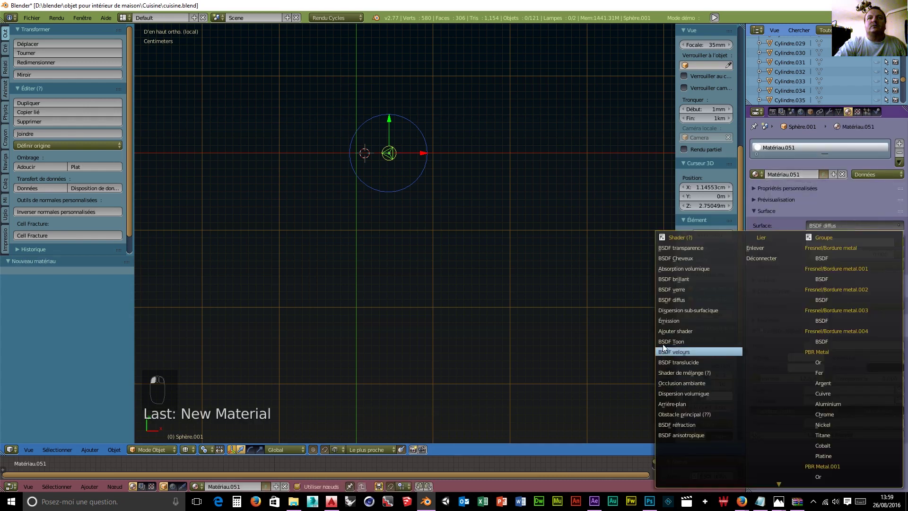
pyautogui.click(664, 321)
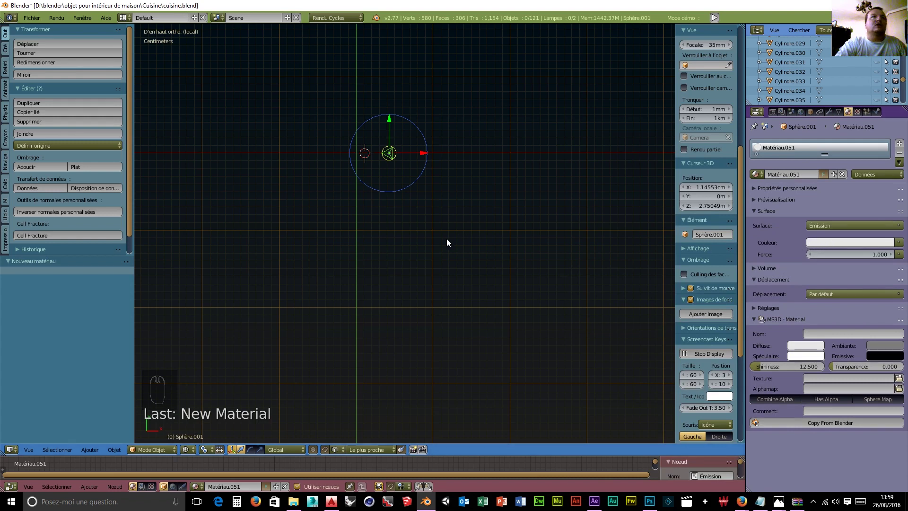
# Duplicate the emissive sphere 1.454 m along X, and that copy -3.201 m along X, to fill the row's outer holes.
pyautogui.scroll(-5, 418, 227)
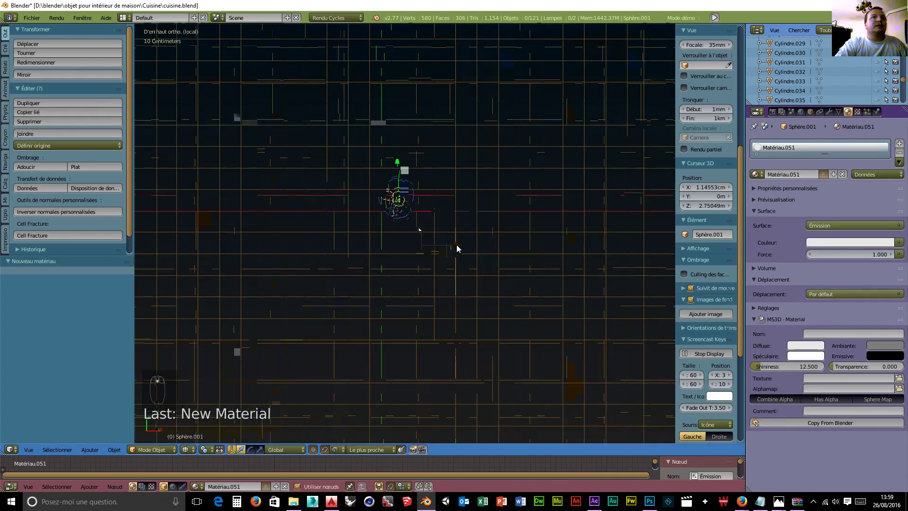
pyautogui.hotkey('shift', 'd')
pyautogui.press('x')
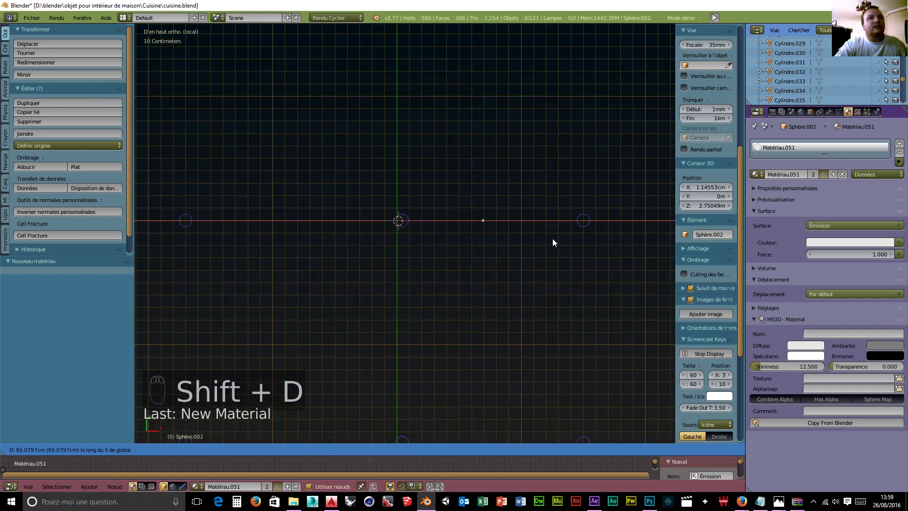
pyautogui.click(640, 242)
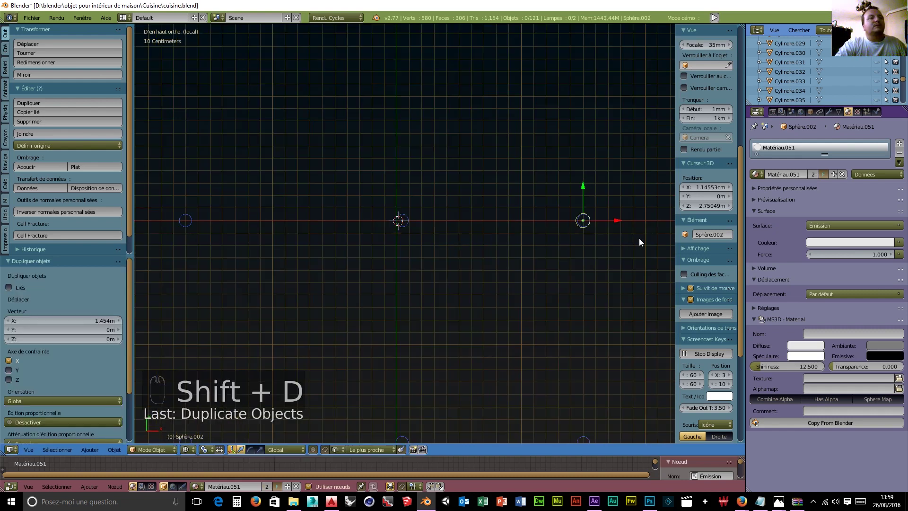
pyautogui.hotkey('shift', 'd')
pyautogui.press('x')
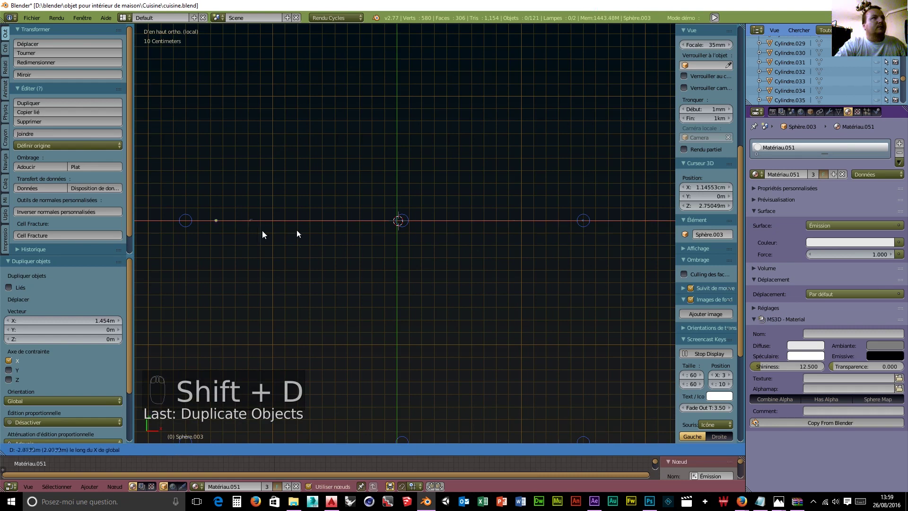
pyautogui.click(242, 231)
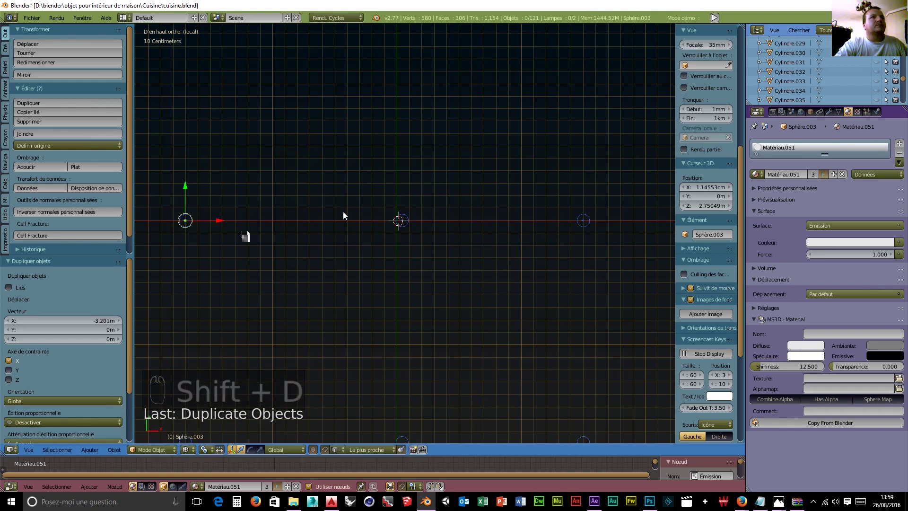
# Select the ceiling, undo its accidental shift along X, and invert the selection so the three spheres are selected.
pyautogui.rightClick(407, 222)
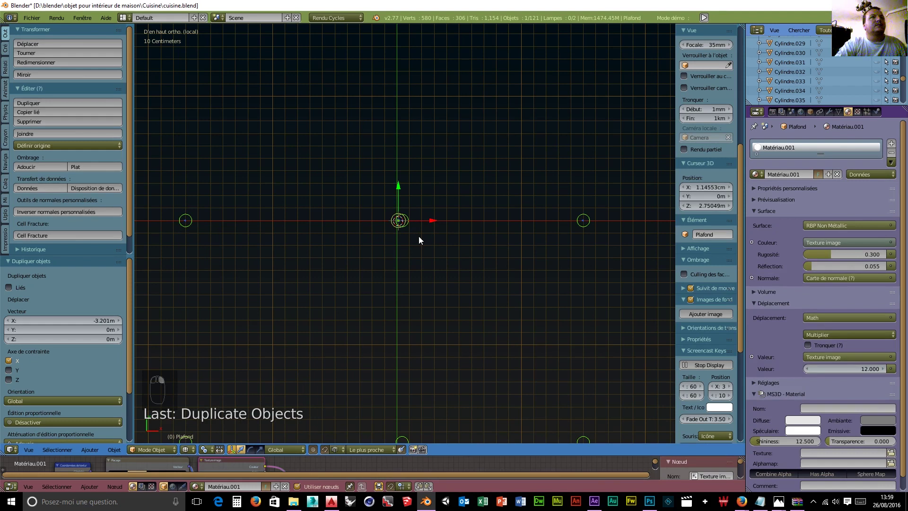
pyautogui.scroll(7, 417, 243)
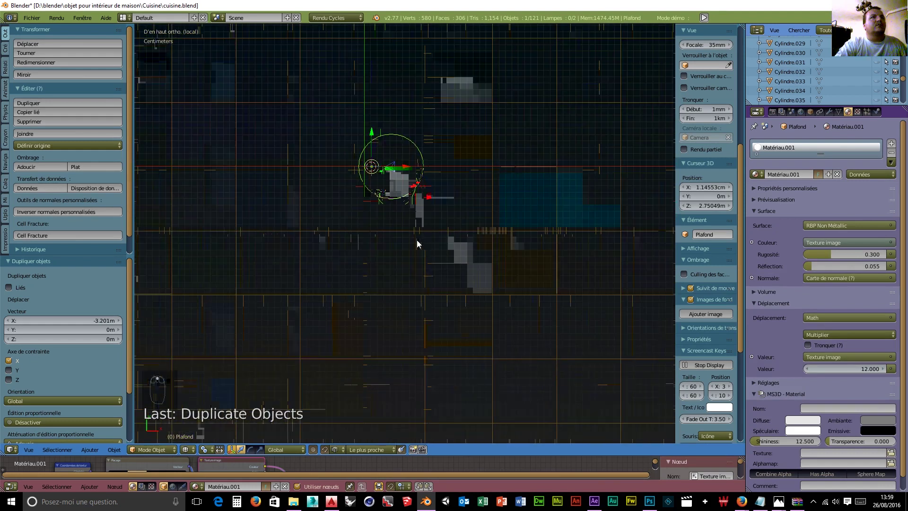
pyautogui.moveTo(389, 137); pyautogui.dragTo(394, 138)
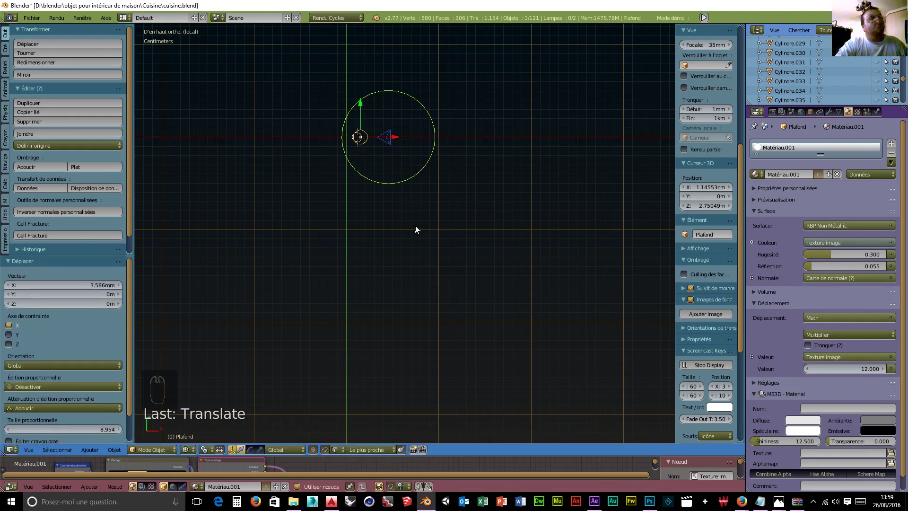
pyautogui.hotkey('ctrl', 'z')
pyautogui.scroll(-6, 417, 216)
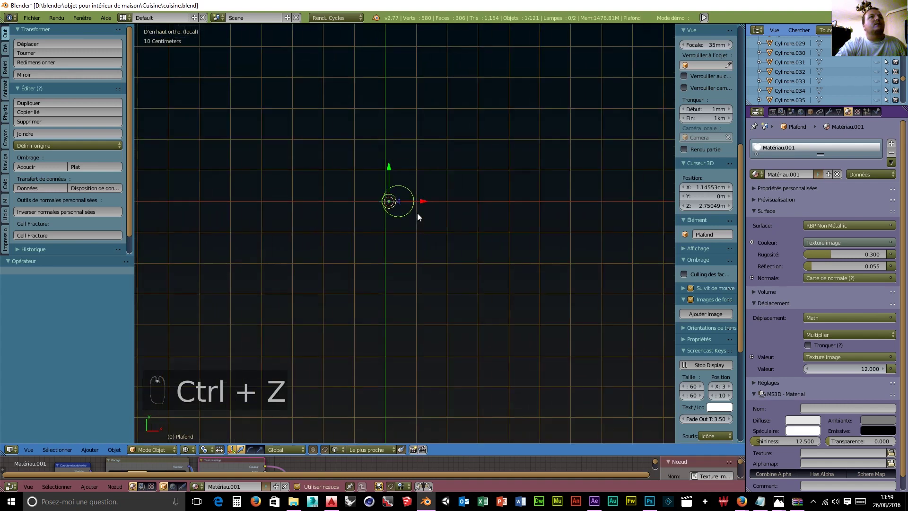
pyautogui.scroll(-3, 417, 213)
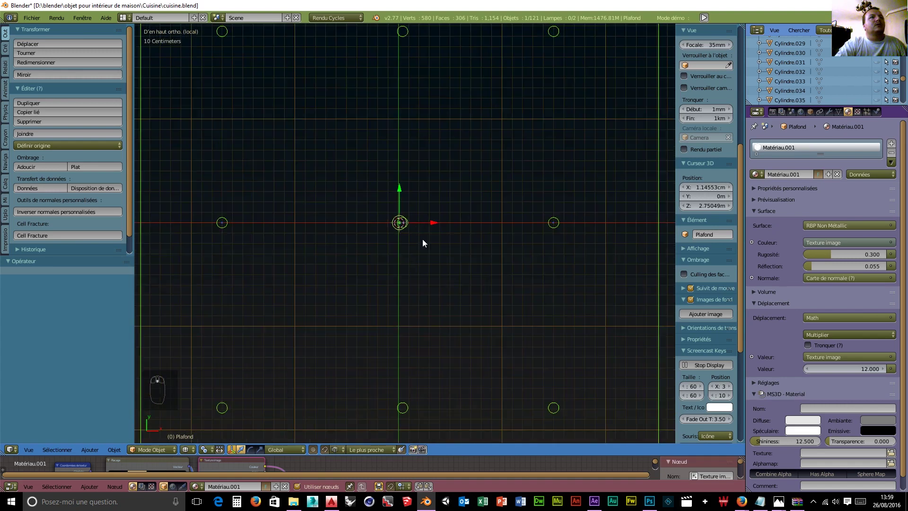
pyautogui.hotkey('ctrl', 'i')
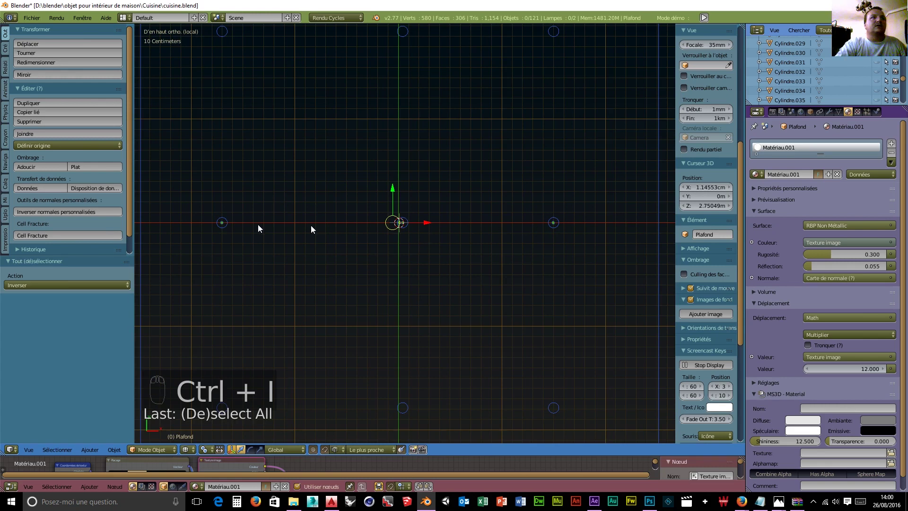
# Duplicate the row of three spheres 1.847 m along Y, and that copy -3.63 m along Y, to fill the other two rows.
pyautogui.scroll(-4, 408, 268)
pyautogui.scroll(1, 408, 269)
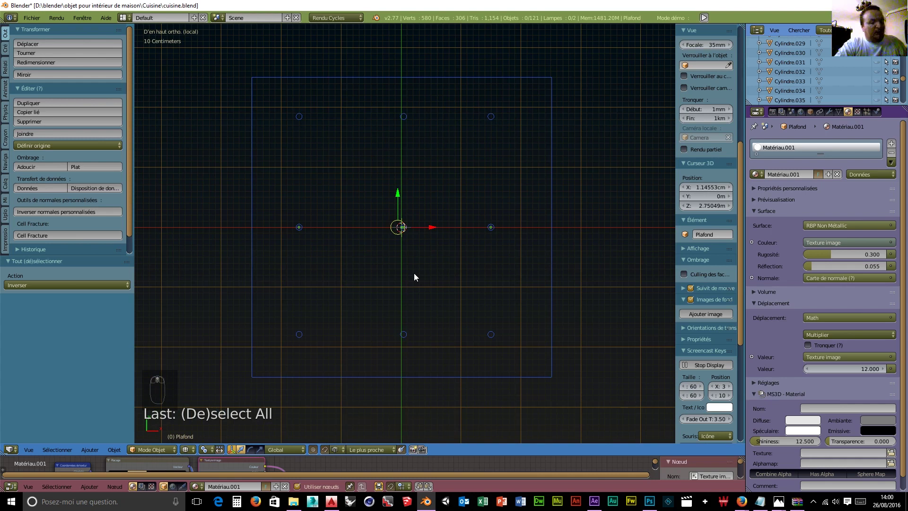
pyautogui.hotkey('shift', 'd')
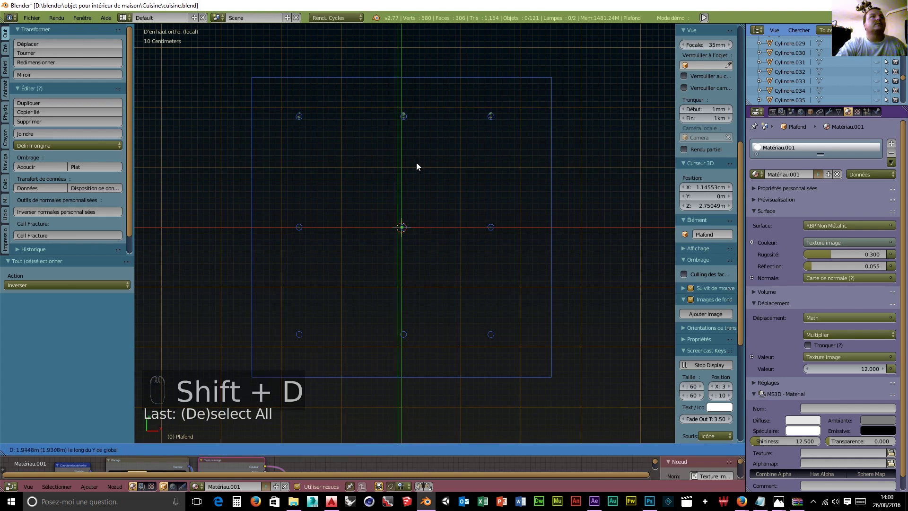
pyautogui.click(417, 163)
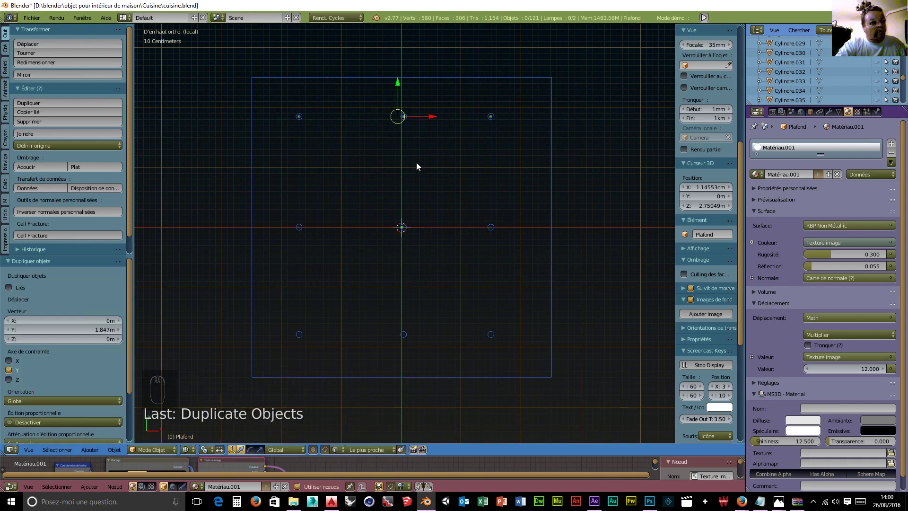
pyautogui.hotkey('shift', 'd')
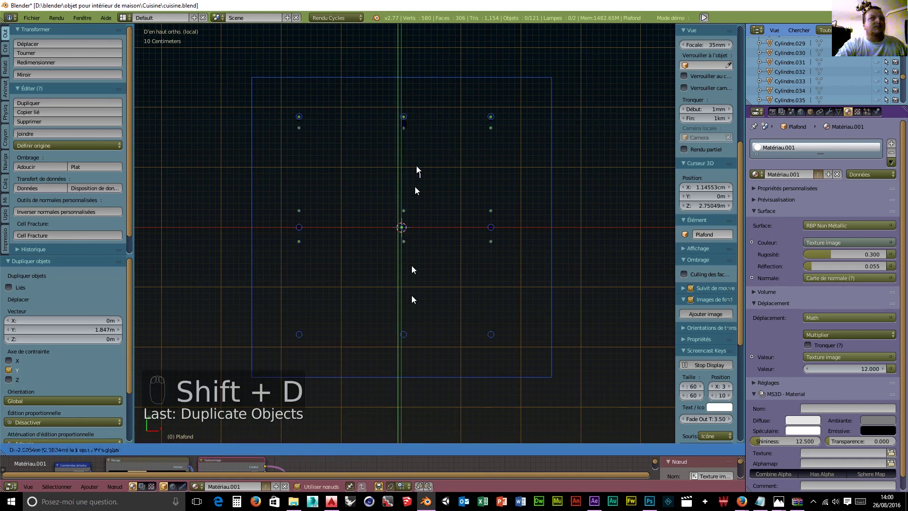
pyautogui.click(404, 379)
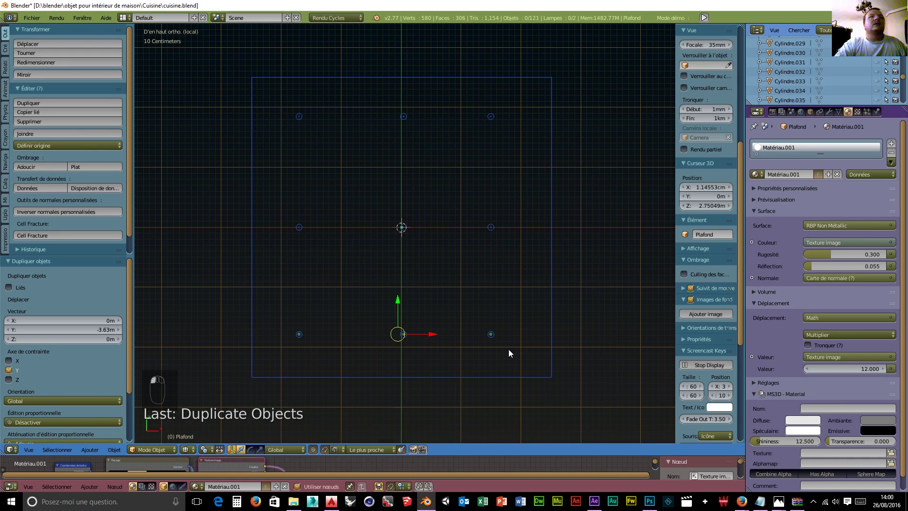
# Check the spheres inside the nine ceiling holes from an oblique view and select the ceiling.
pyautogui.moveTo(583, 375); pyautogui.dragTo(139, 279, button='middle')
pyautogui.scroll(8, 340, 349)
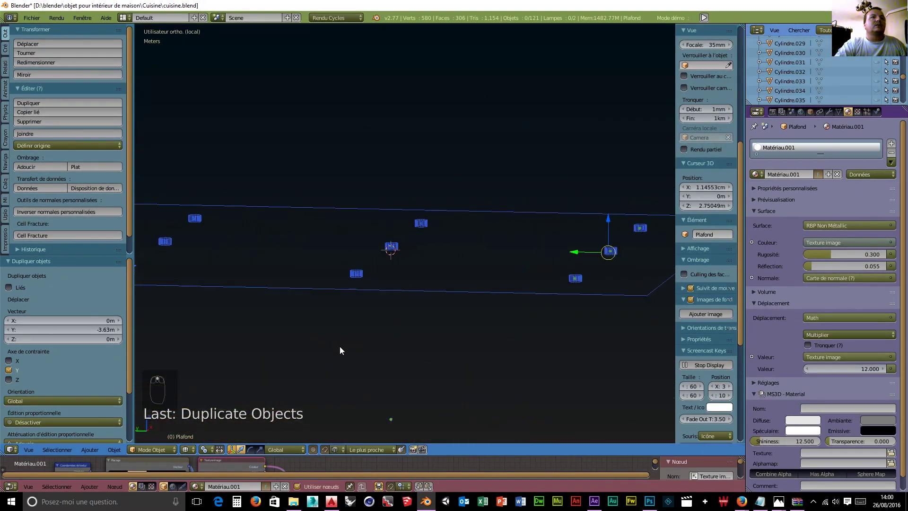
pyautogui.scroll(-6, 346, 338)
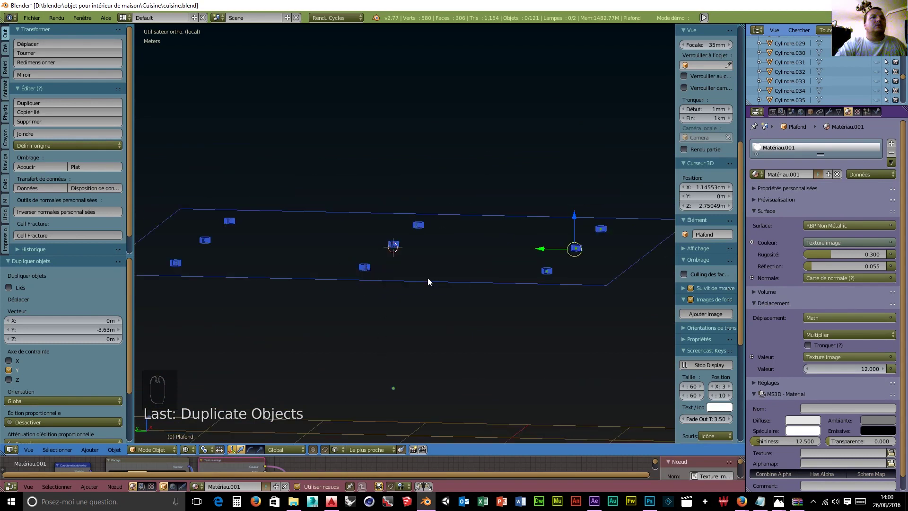
pyautogui.scroll(-4, 425, 326)
pyautogui.rightClick(425, 326)
pyautogui.moveTo(430, 327); pyautogui.dragTo(331, 313, button='middle')
pyautogui.scroll(5, 373, 328)
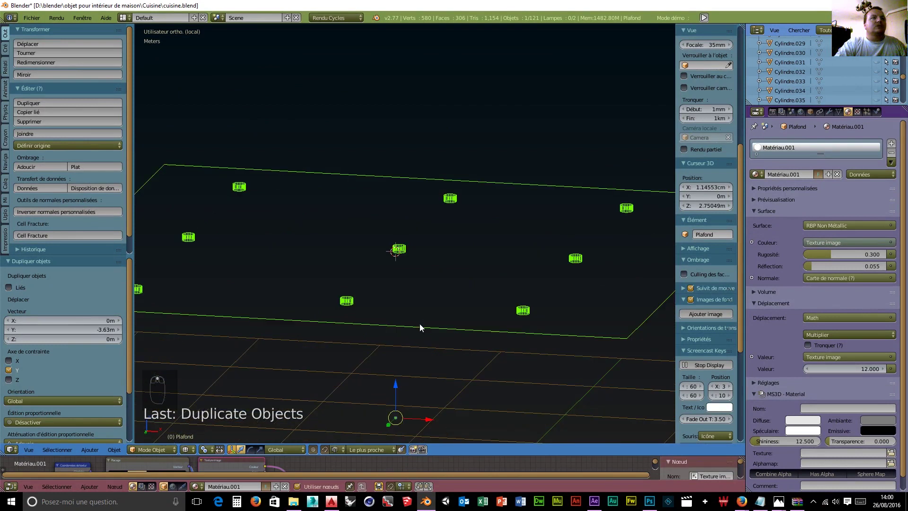
# Add a UV sphere with 32 segments and 16 rings at the 3D cursor.
pyautogui.hotkey('shift', 'a')
pyautogui.moveTo(416, 336)
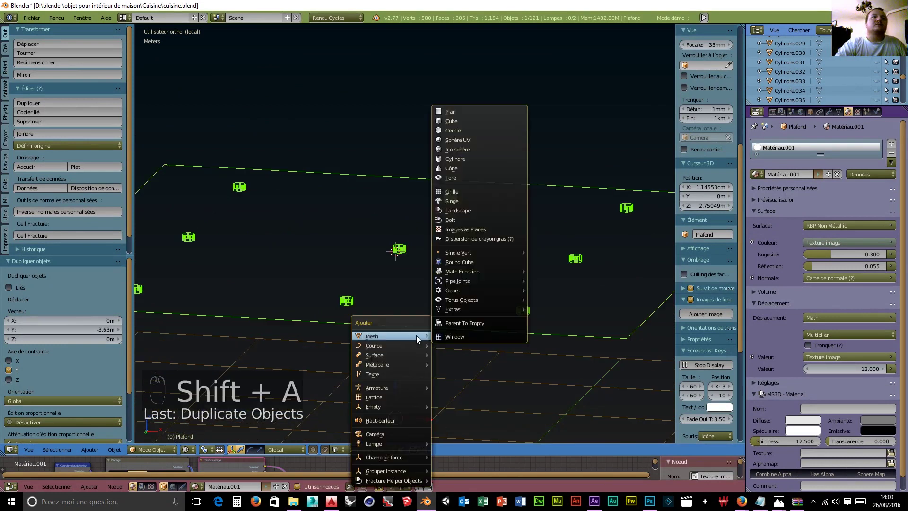
pyautogui.click(458, 140)
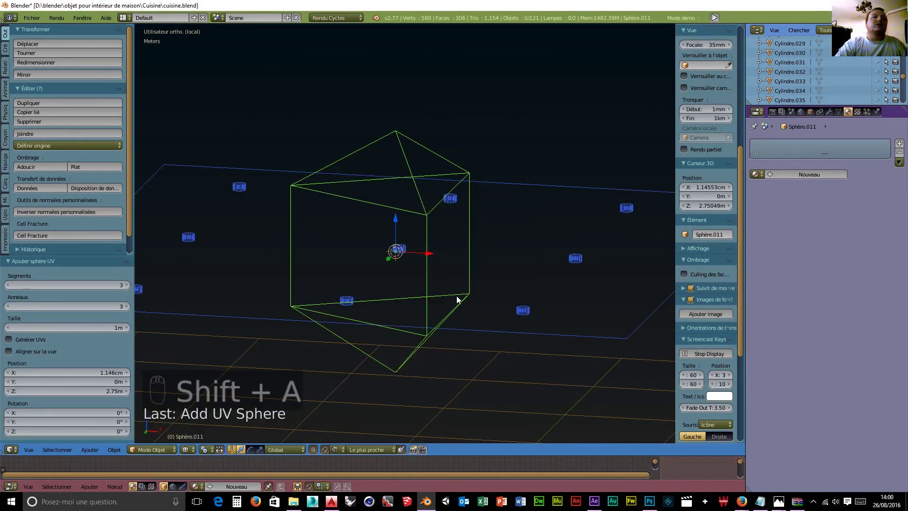
pyautogui.click(102, 286)
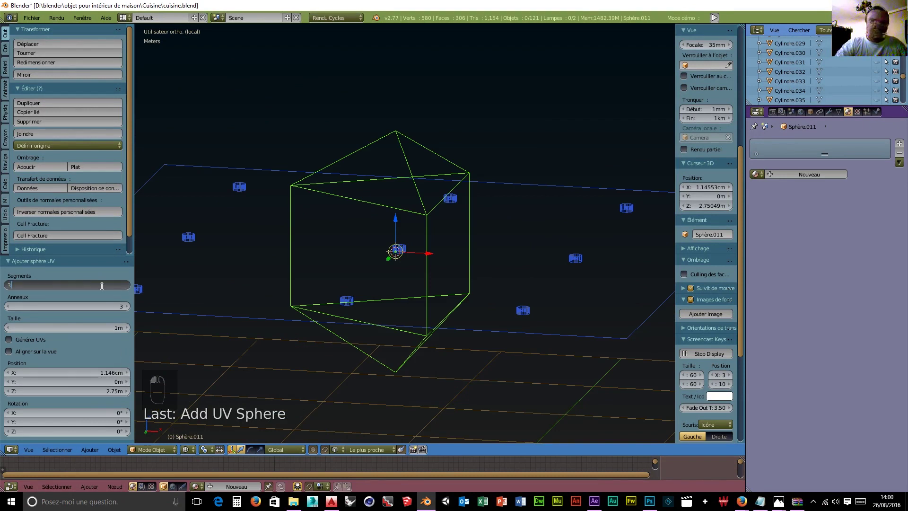
pyautogui.write('2')
pyautogui.press('Tab')
pyautogui.write('16')
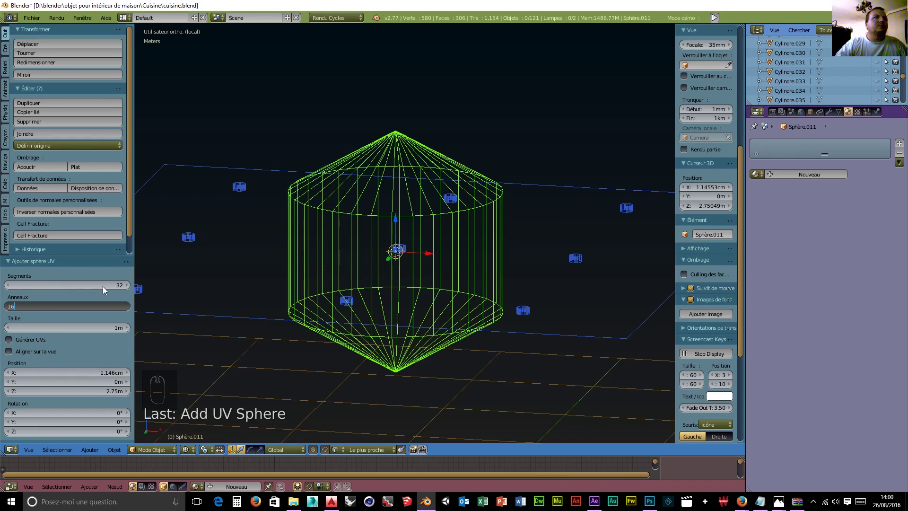
pyautogui.press('Return')
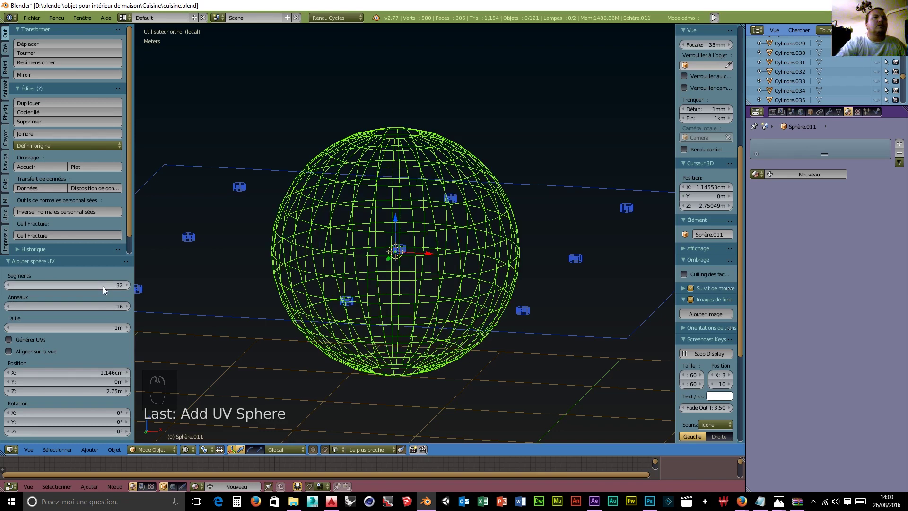
# Delete the vertices of the new sphere's upper half in Edit Mode, then return to Object Mode.
pyautogui.moveTo(446, 310)
pyautogui.mouseDown(button='middle')
pyautogui.moveTo(444, 287)
pyautogui.moveTo(434, 323)
pyautogui.mouseUp(button='middle')
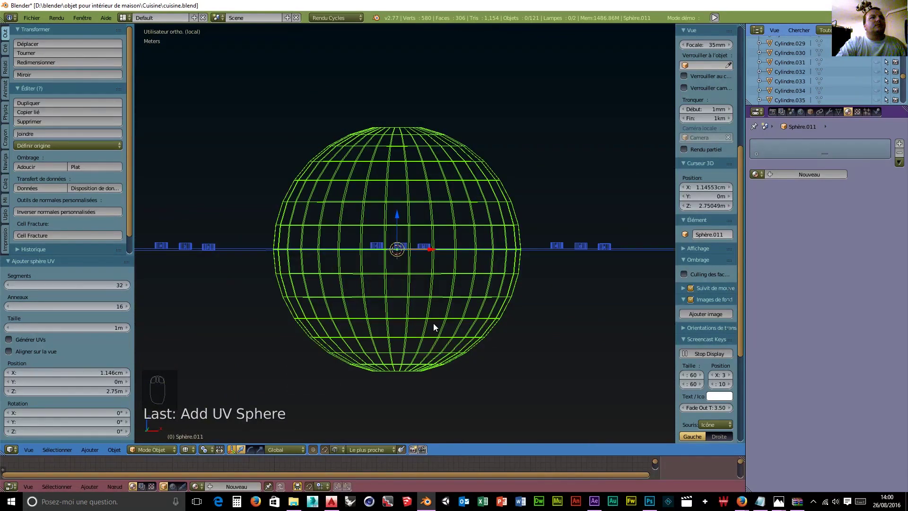
pyautogui.click(164, 449)
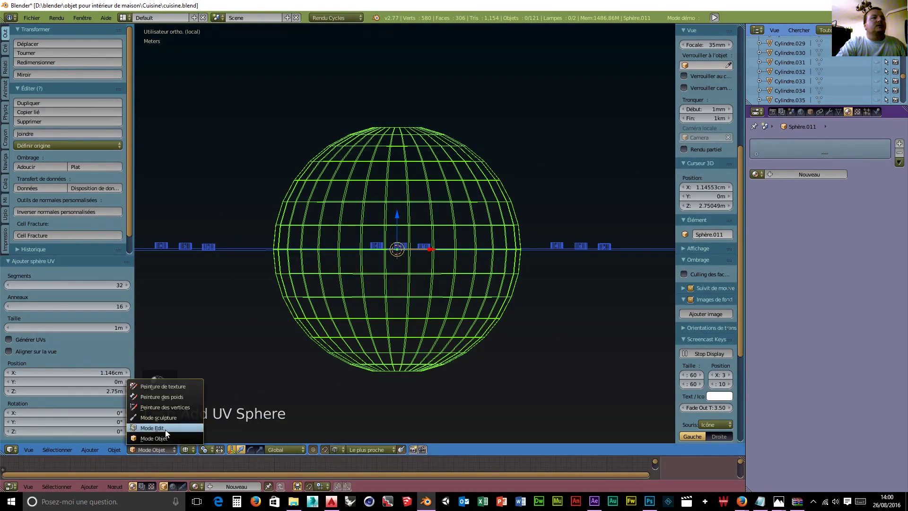
pyautogui.click(166, 429)
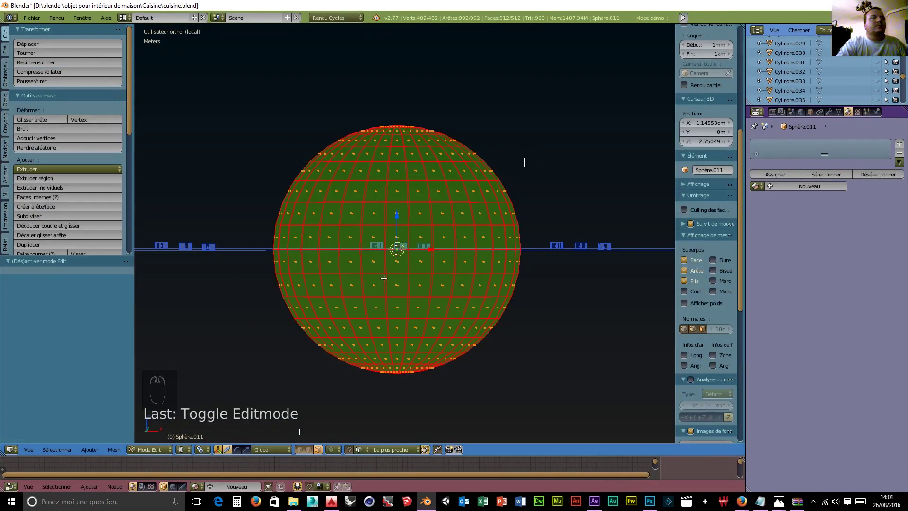
pyautogui.click(300, 450)
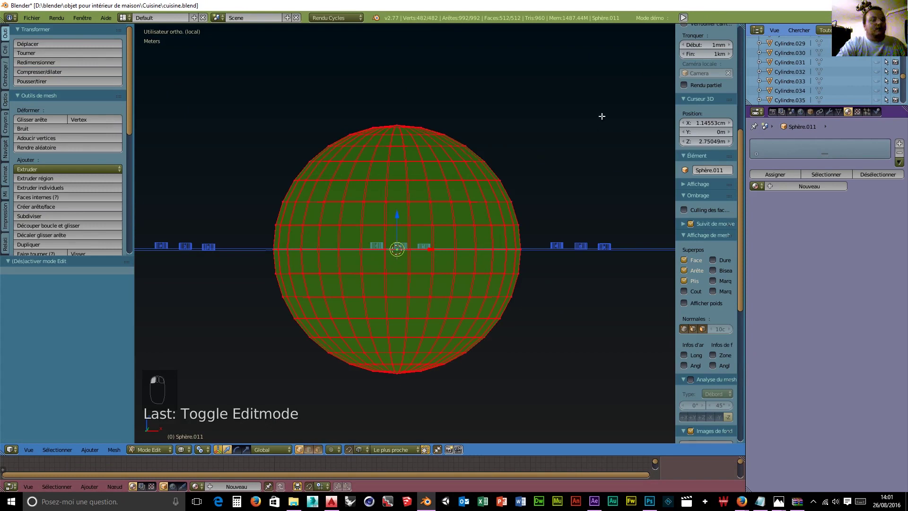
pyautogui.press('a')
pyautogui.moveTo(598, 100); pyautogui.dragTo(173, 228)
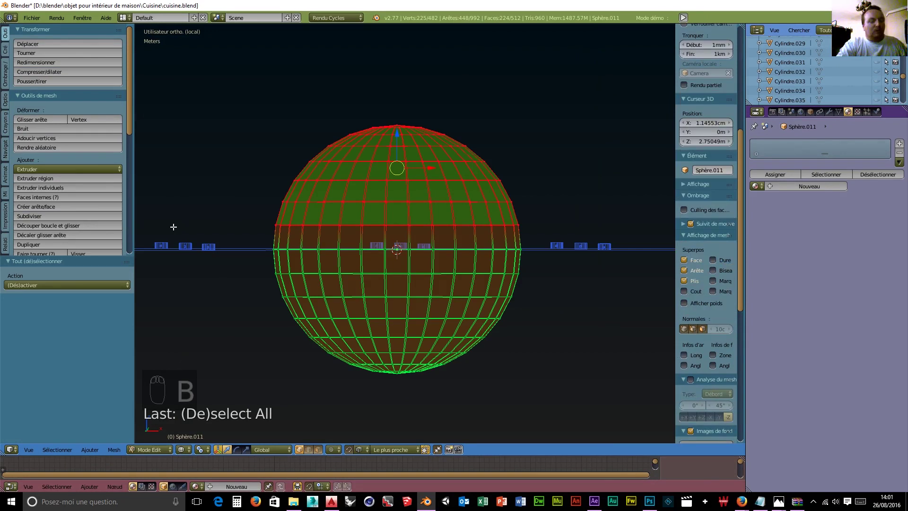
pyautogui.press('x')
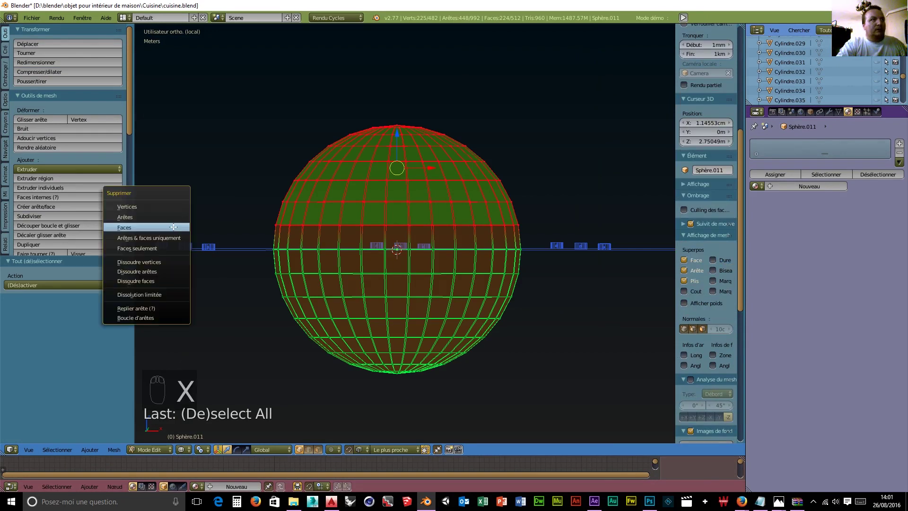
pyautogui.click(159, 208)
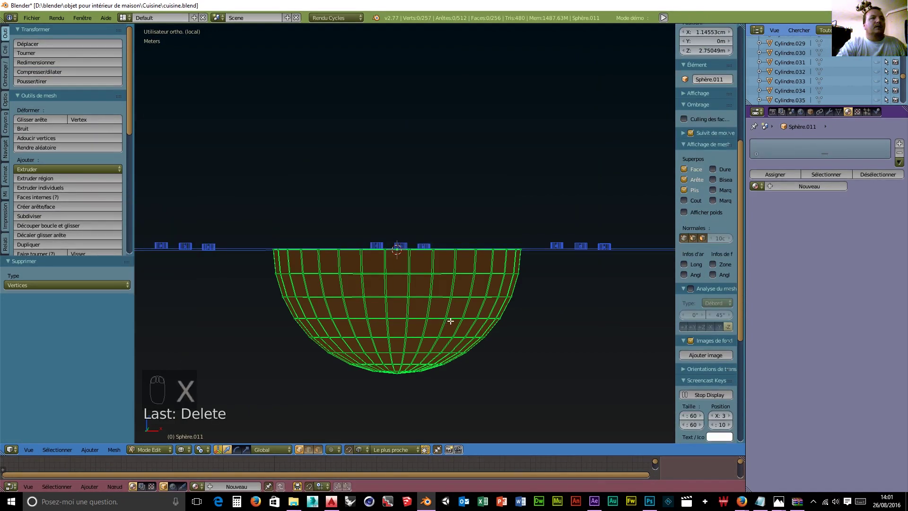
pyautogui.click(157, 447)
pyautogui.click(158, 452)
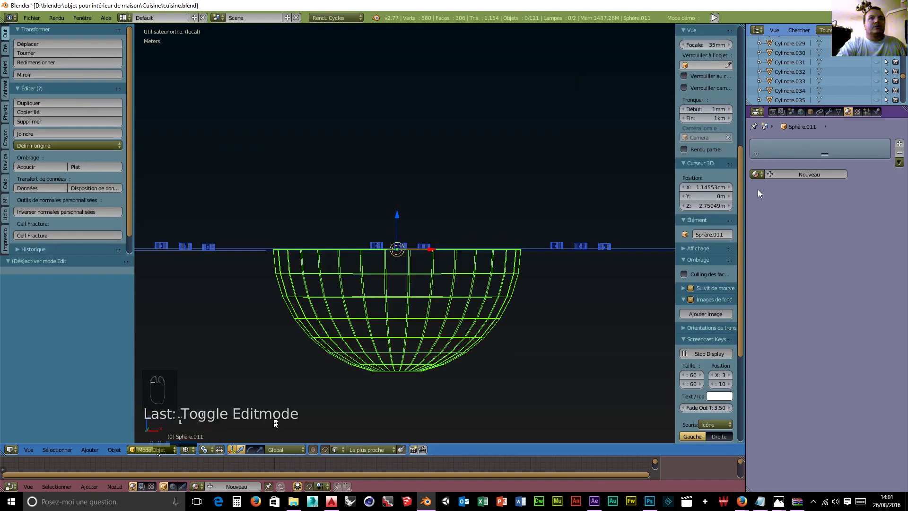
# Add a Solidify modifier to the half sphere with a thickness of 8.3 cm.
pyautogui.click(829, 112)
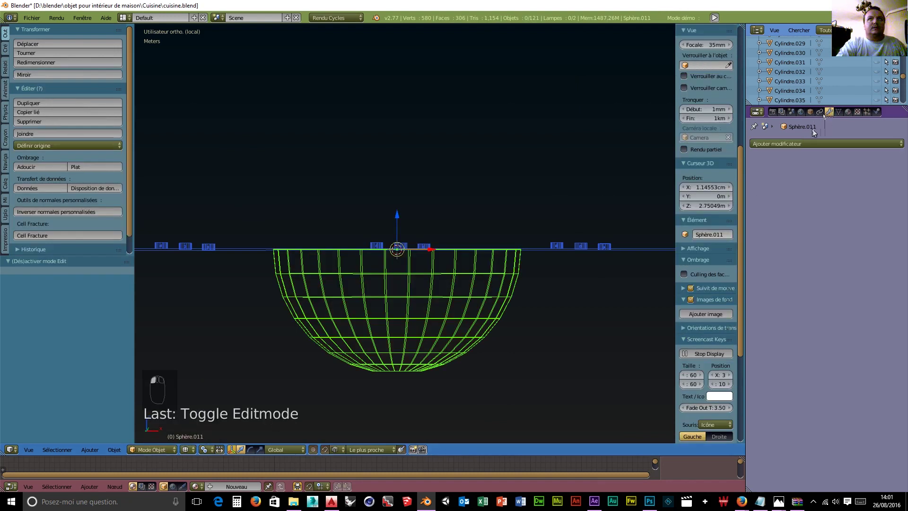
pyautogui.click(803, 143)
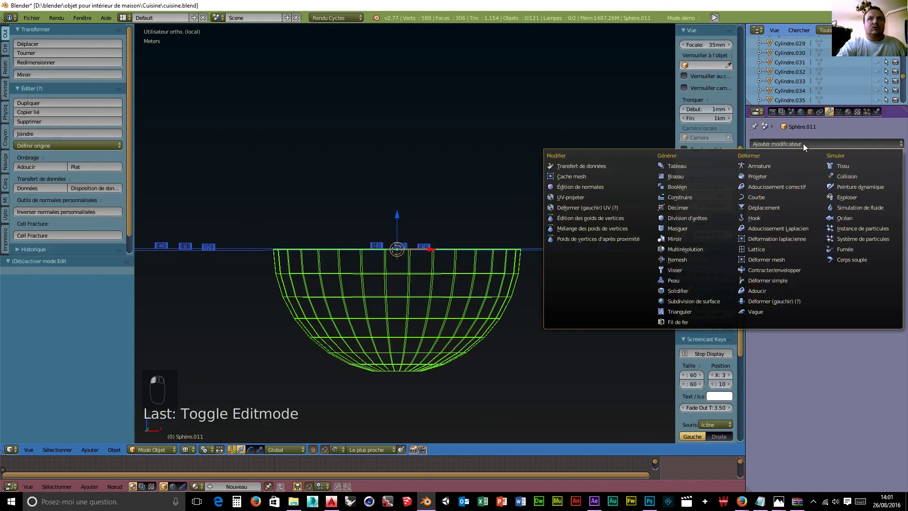
pyautogui.click(678, 292)
pyautogui.moveTo(533, 308); pyautogui.dragTo(532, 349, button='middle')
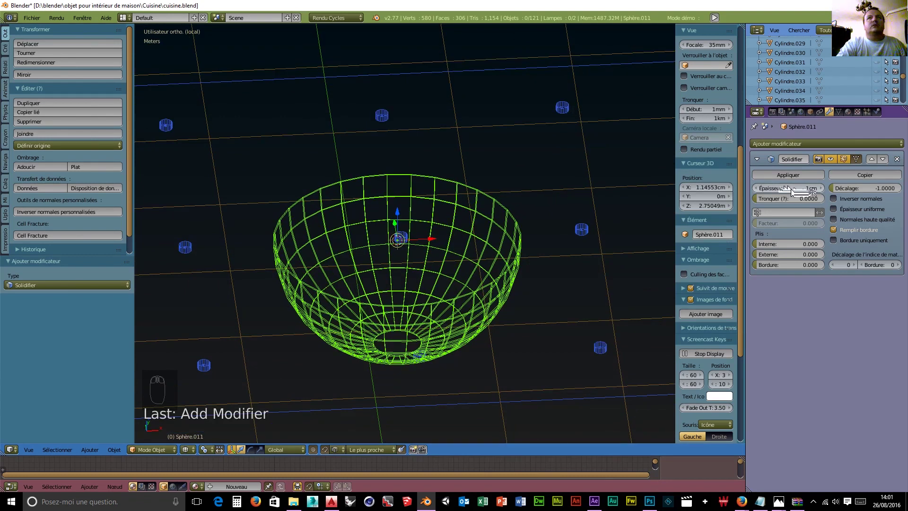
pyautogui.moveTo(788, 188); pyautogui.dragTo(825, 188)
pyautogui.moveTo(532, 308); pyautogui.dragTo(535, 266, button='middle')
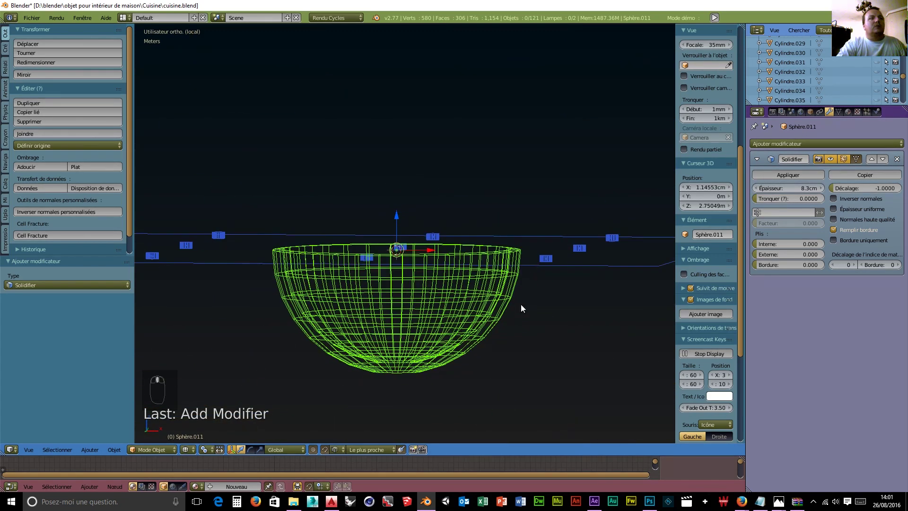
# Flatten the half sphere by a factor of 0.199 along Z and scale it uniformly by 0.156.
pyautogui.press('s')
pyautogui.press('z')
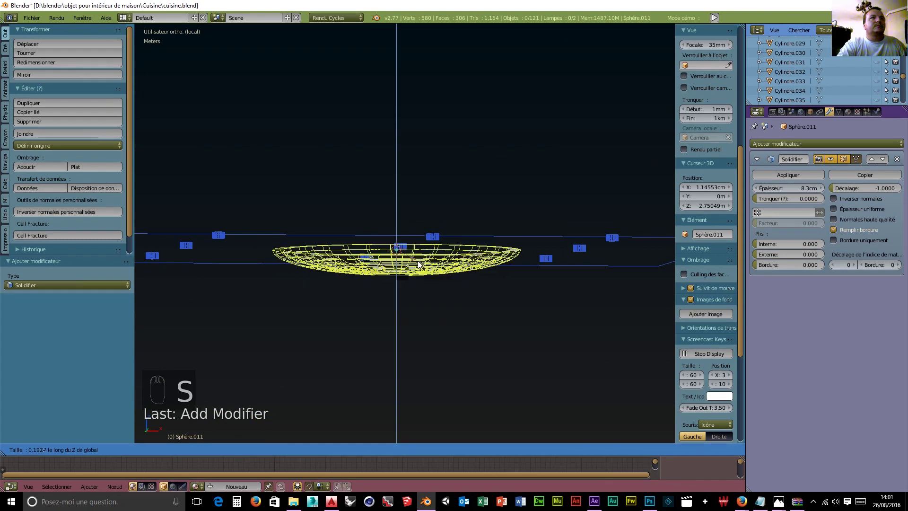
pyautogui.click(418, 264)
pyautogui.moveTo(421, 300); pyautogui.dragTo(381, 320, button='middle')
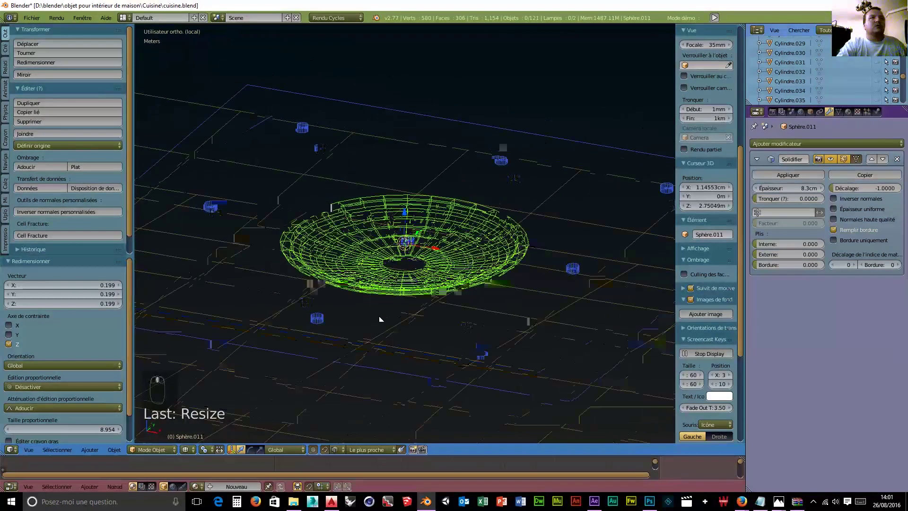
pyautogui.press('s')
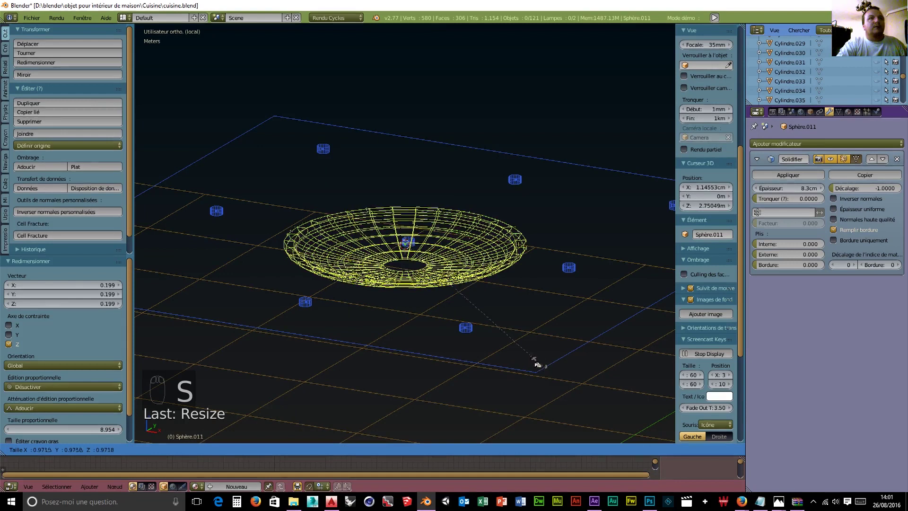
pyautogui.click(423, 288)
# Move the flattened dome 3.194 cm along X onto the middle ceiling hole and scale it uniformly by 0.385.
pyautogui.moveTo(422, 289); pyautogui.dragTo(425, 353, button='middle')
pyautogui.scroll(7, 424, 347)
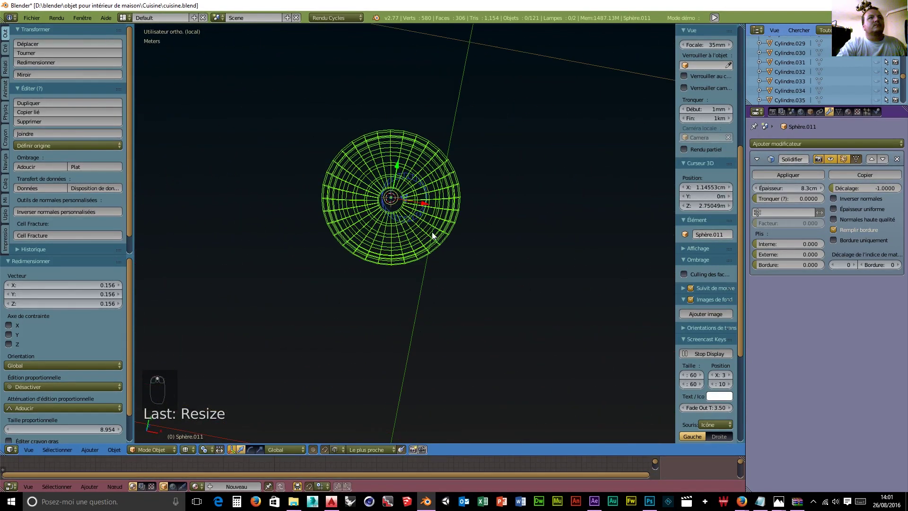
pyautogui.moveTo(423, 209); pyautogui.dragTo(441, 208)
pyautogui.press('KP_7')
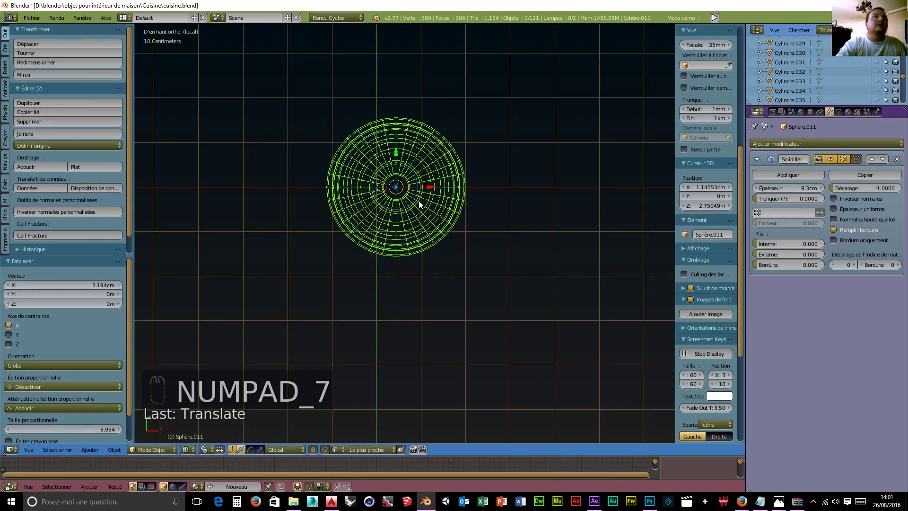
pyautogui.press('s')
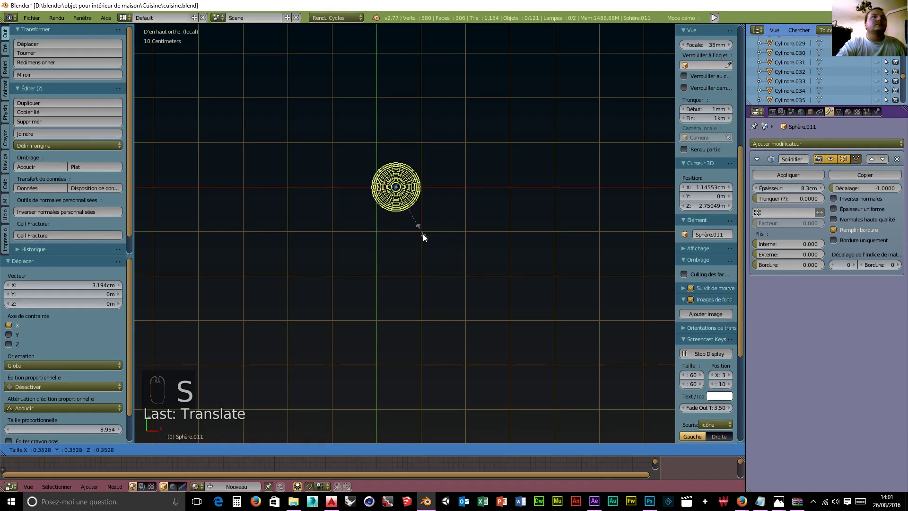
pyautogui.click(426, 237)
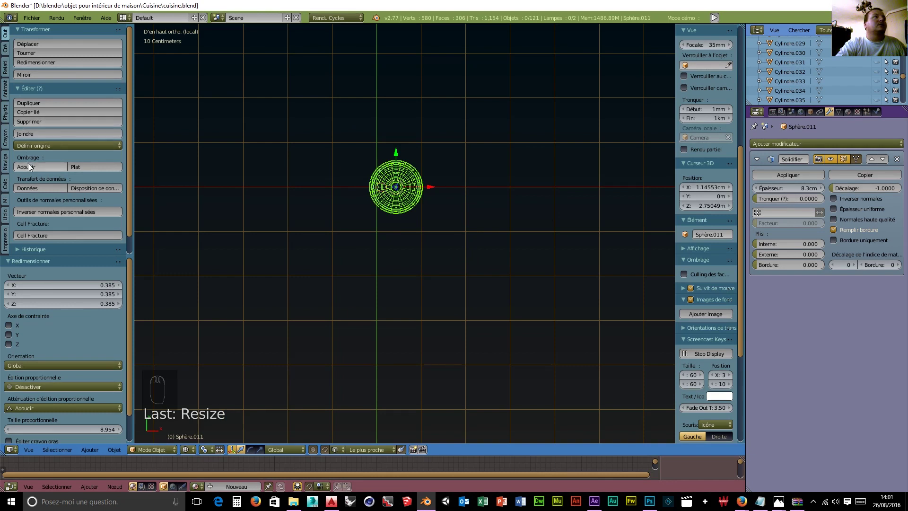
# Give the dome a new material with the glass BSDF (BSDF verre) as its surface shader.
pyautogui.click(849, 113)
pyautogui.click(798, 174)
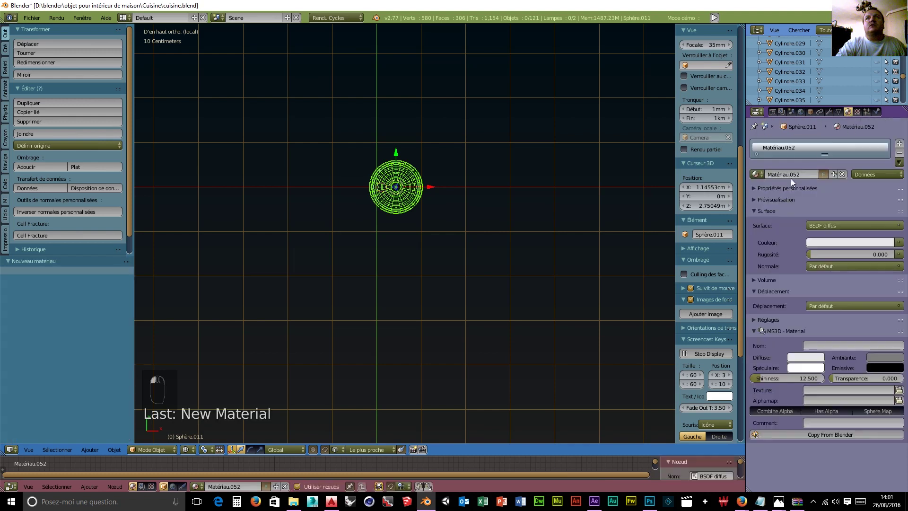
pyautogui.click(824, 224)
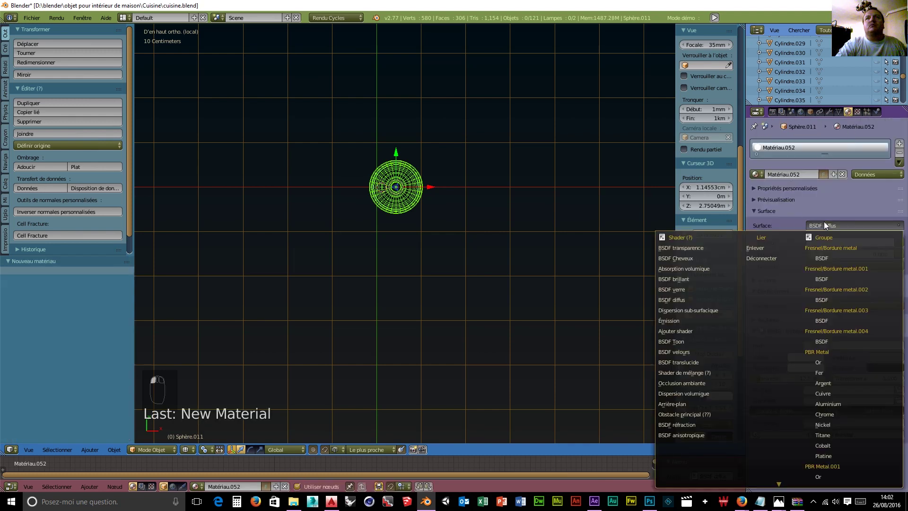
pyautogui.click(672, 290)
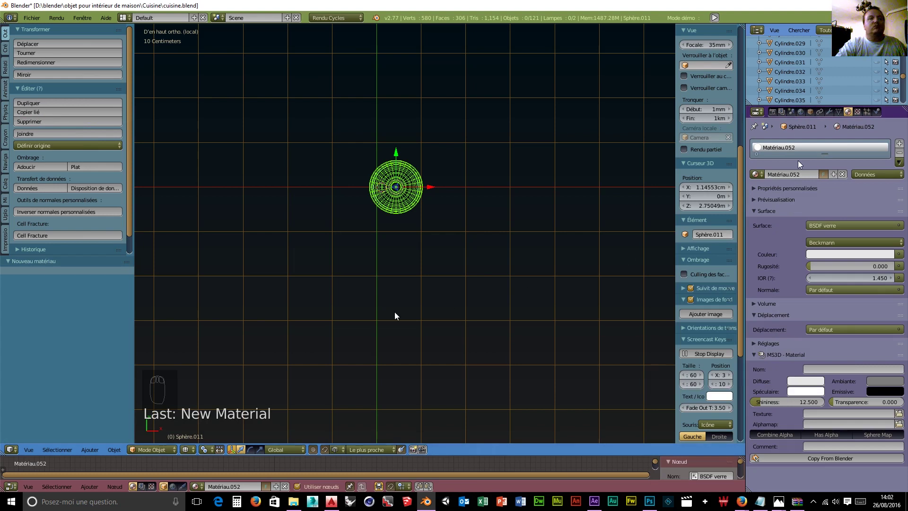
# Duplicate the glass dome 1.458 m along X, and that copy -3.201 m along X, under the row's outer holes.
pyautogui.moveTo(510, 321); pyautogui.dragTo(513, 206, button='middle')
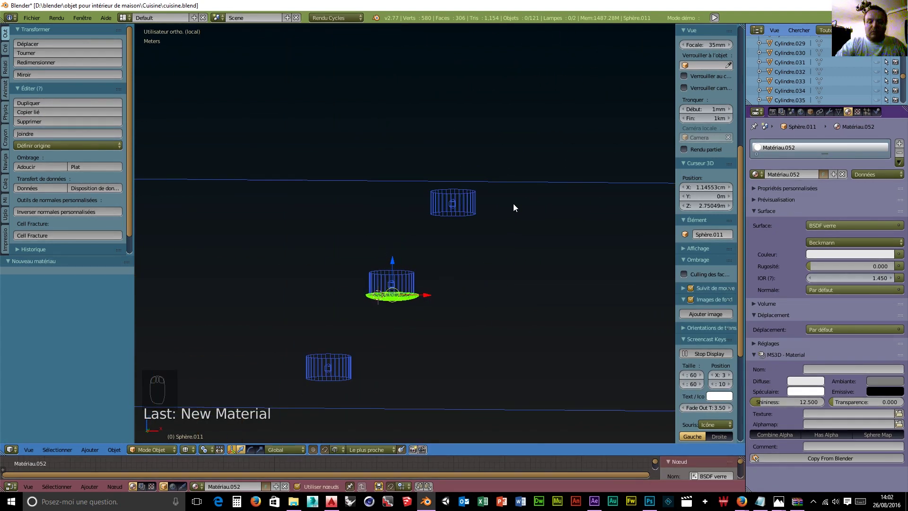
pyautogui.press('KP_1')
pyautogui.scroll(-3, 473, 201)
pyautogui.scroll(-2, 437, 305)
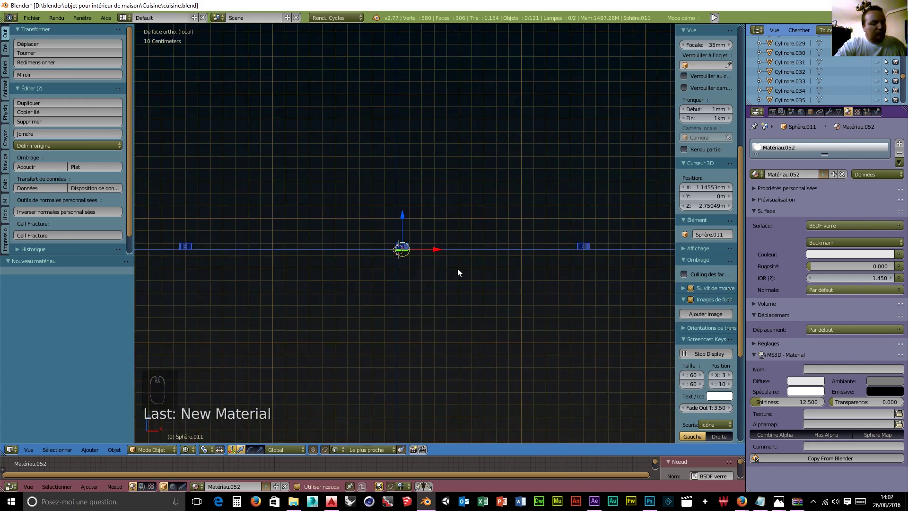
pyautogui.hotkey('shift', 'd')
pyautogui.press('x')
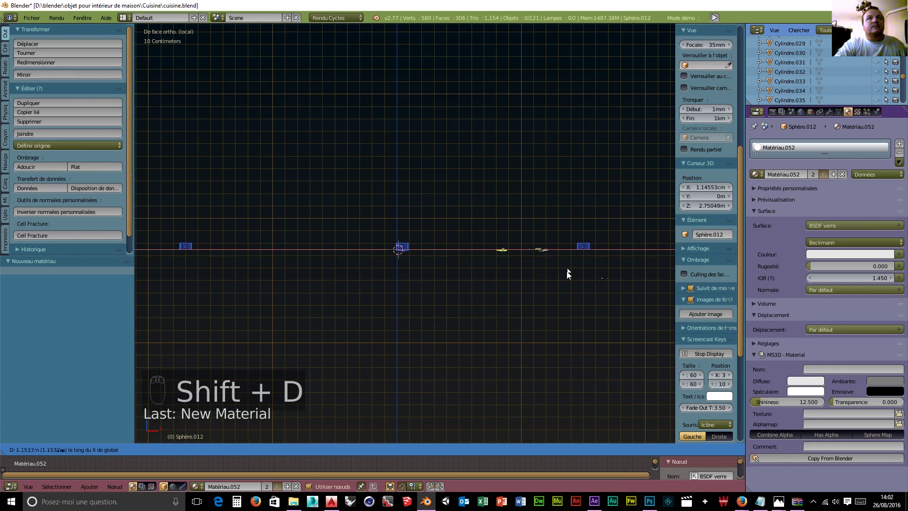
pyautogui.click(639, 275)
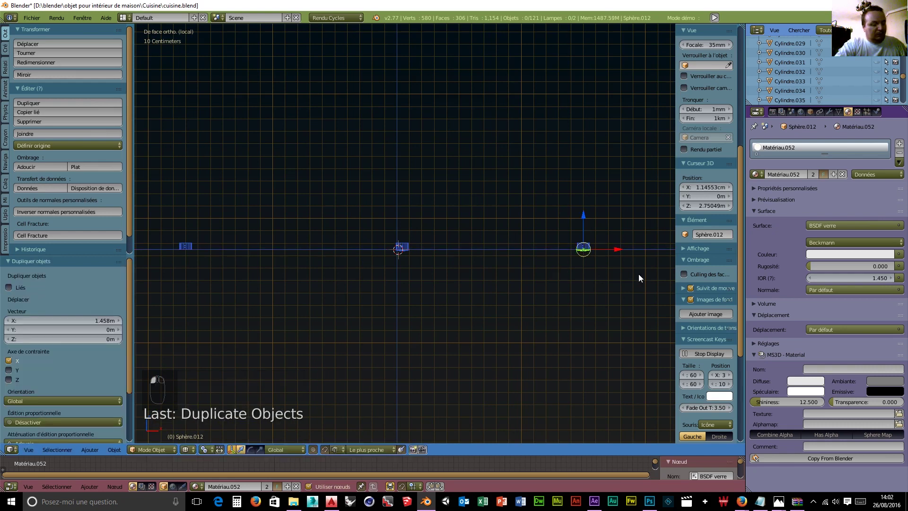
pyautogui.hotkey('shift', 'd')
pyautogui.press('x')
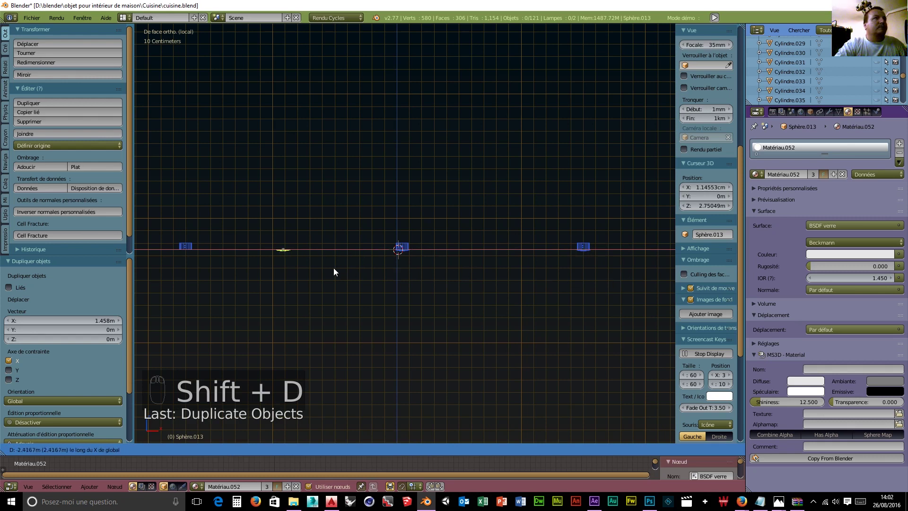
pyautogui.click(241, 265)
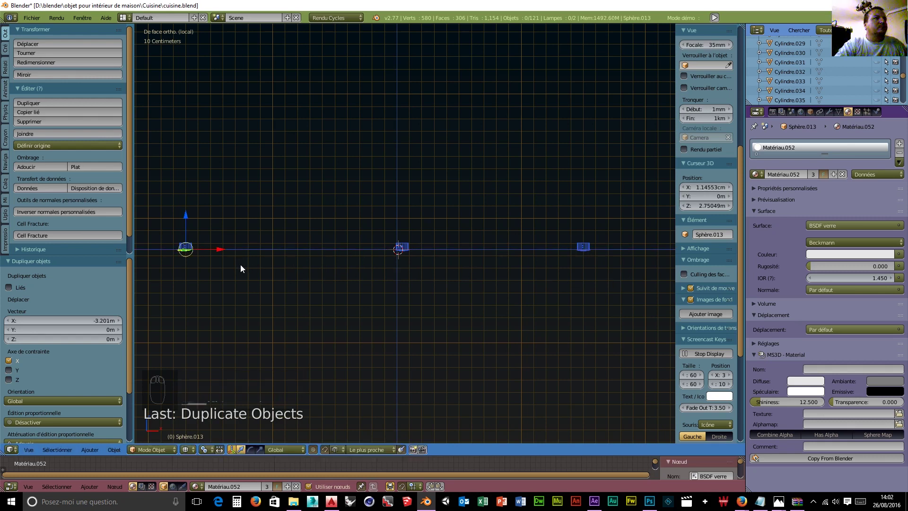
# Duplicate the middle row's three glass domes 1.864 m along Y onto an adjacent row of ceiling holes.
pyautogui.press('b')
pyautogui.moveTo(640, 311); pyautogui.dragTo(378, 251)
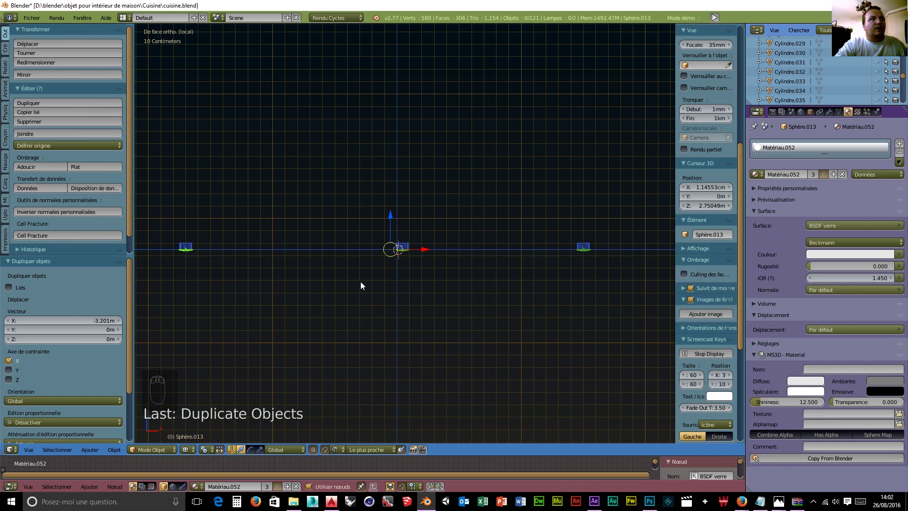
pyautogui.press('KP_7')
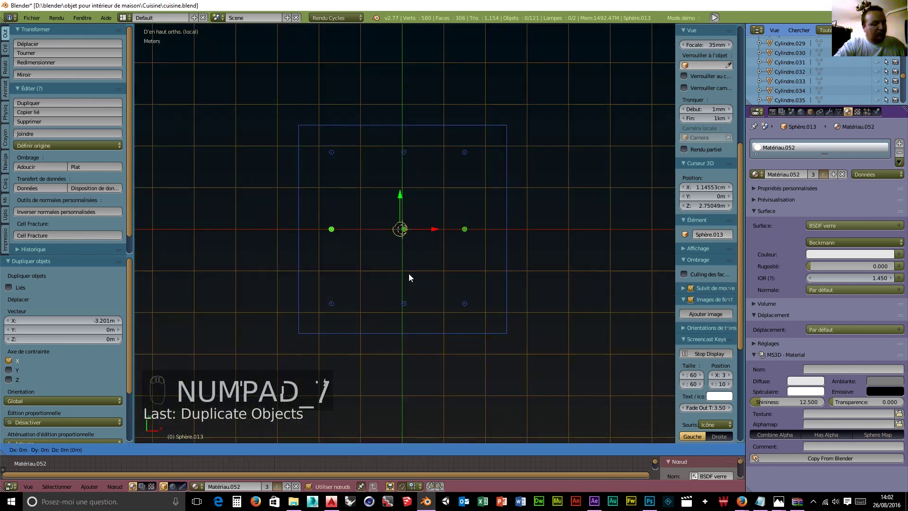
pyautogui.hotkey('shift', 'd')
pyautogui.click(413, 196)
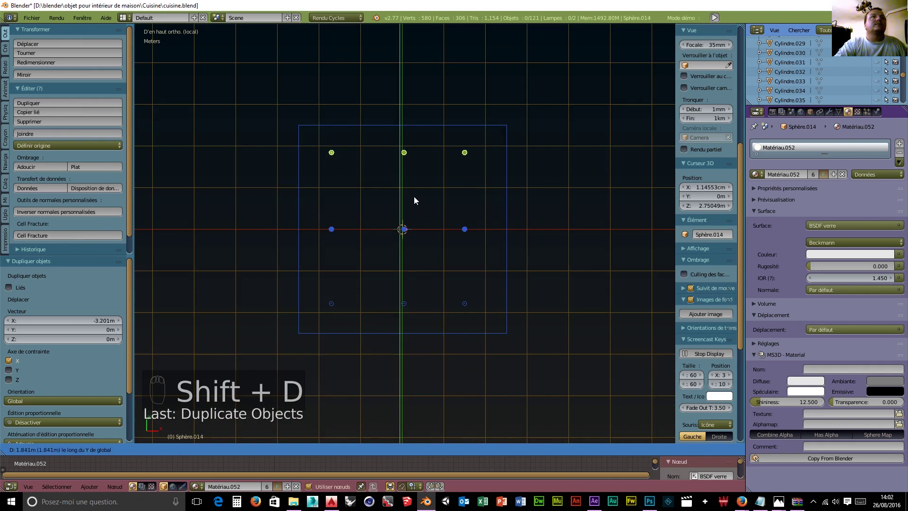
# Move the three copied domes -2.423 cm along Y to line them up with their ceiling holes.
pyautogui.scroll(5, 414, 196)
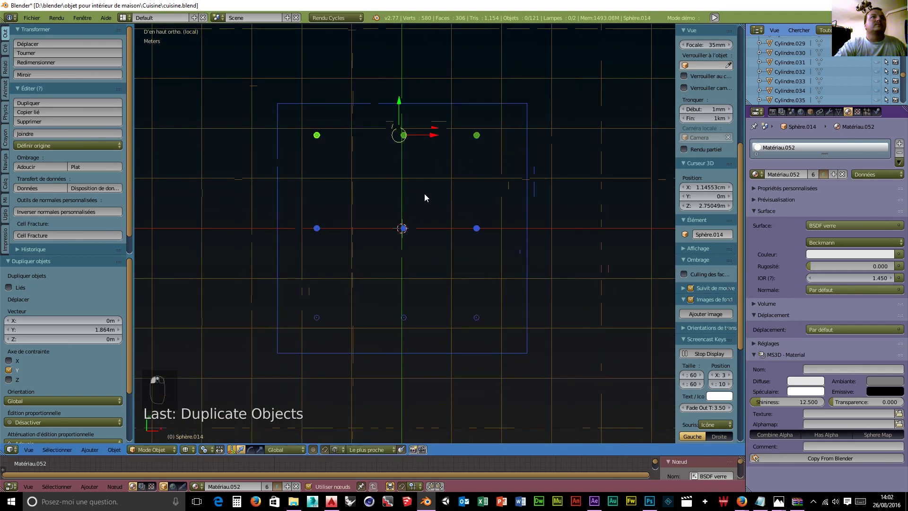
pyautogui.scroll(-2, 426, 151)
pyautogui.keyDown('shift'); pyautogui.moveTo(427, 149); pyautogui.dragTo(456, 255, button='middle'); pyautogui.keyUp('shift')
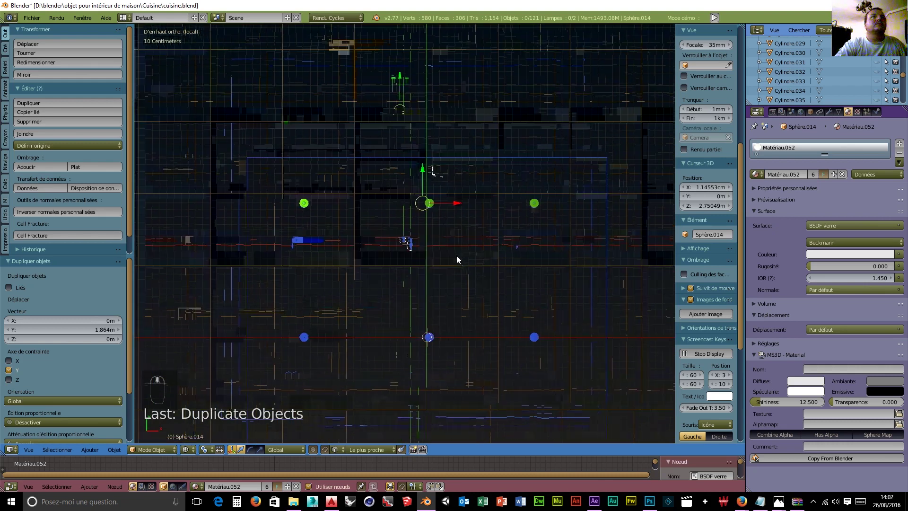
pyautogui.scroll(6, 447, 262)
pyautogui.press('g')
pyautogui.press('y')
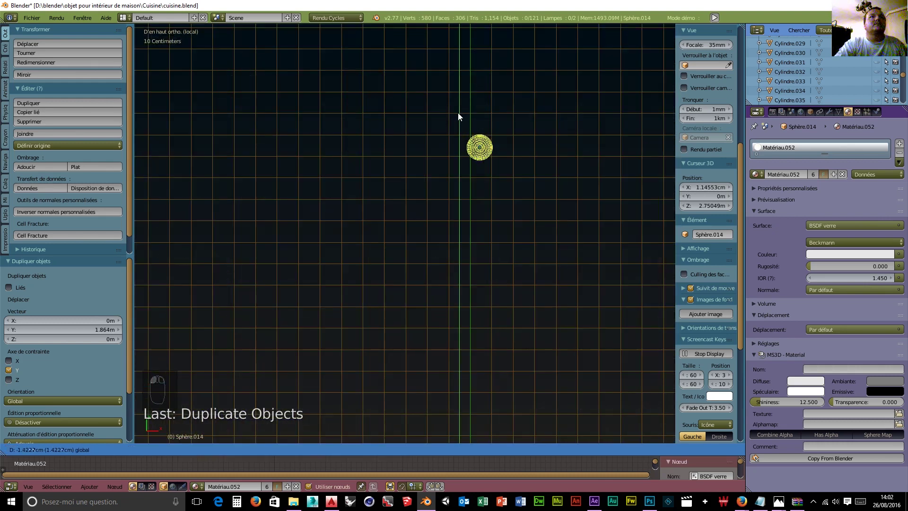
pyautogui.click(458, 112)
# Duplicate the aligned row of domes -3.637 m along Y onto the last row of holes.
pyautogui.scroll(-5, 473, 189)
pyautogui.scroll(-3, 485, 218)
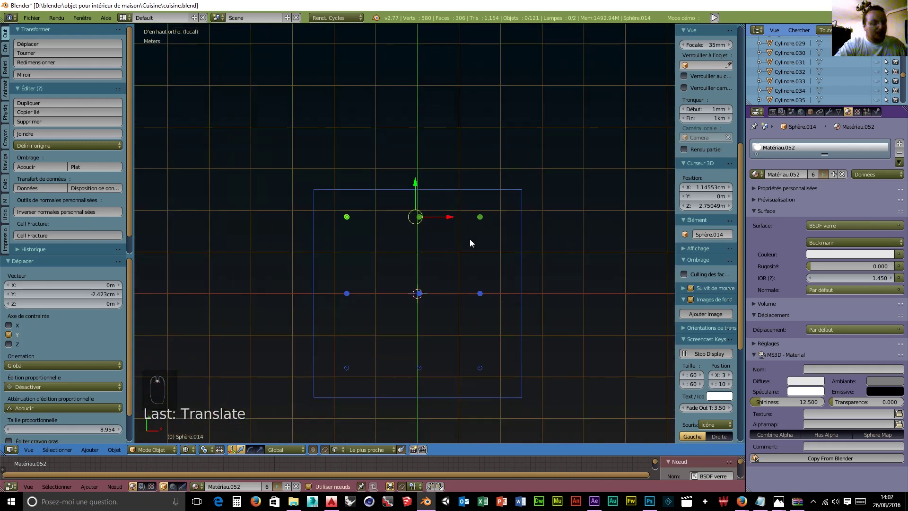
pyautogui.hotkey('shift', 'd')
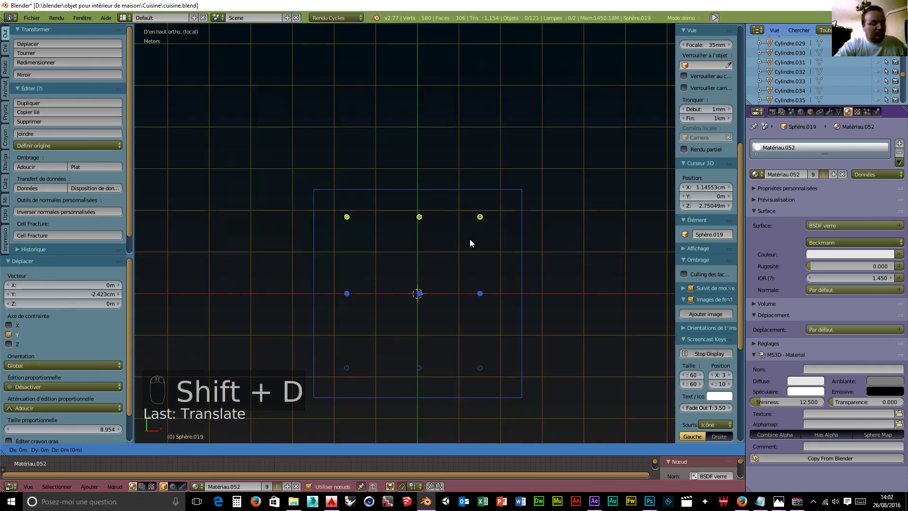
pyautogui.press('y')
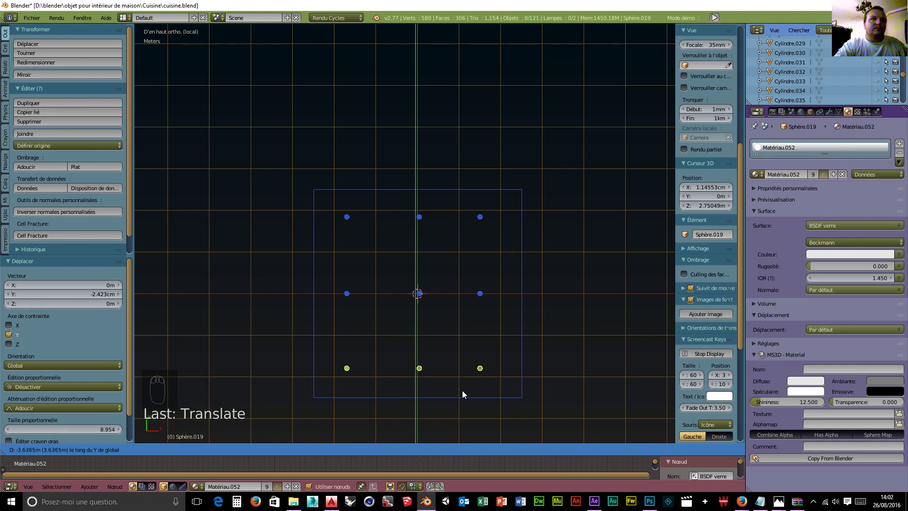
pyautogui.click(549, 404)
# Leave the isolated view of the ceiling, look through the camera and unhide all kitchen objects.
pyautogui.moveTo(549, 404); pyautogui.dragTo(484, 310, button='middle')
pyautogui.scroll(6, 394, 267)
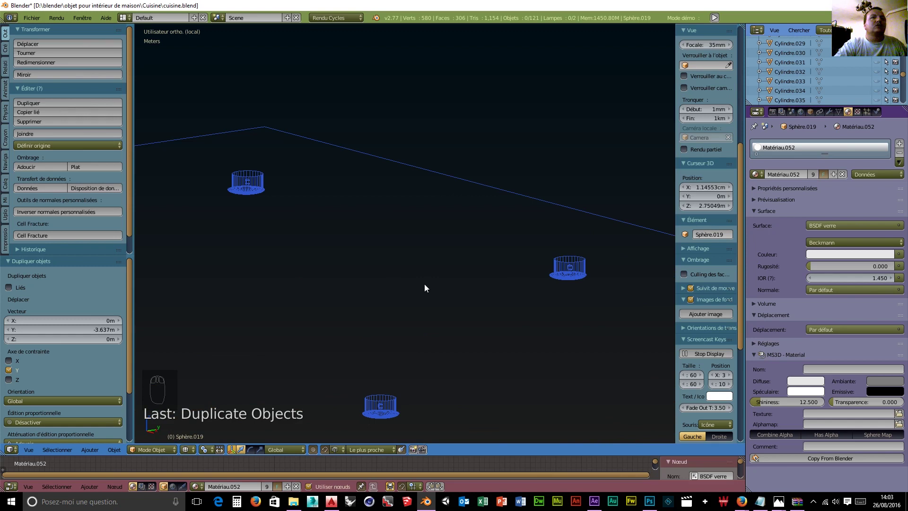
pyautogui.scroll(-6, 422, 299)
pyautogui.moveTo(517, 274)
pyautogui.mouseDown(button='middle')
pyautogui.moveTo(501, 289)
pyautogui.moveTo(507, 272)
pyautogui.mouseUp(button='middle')
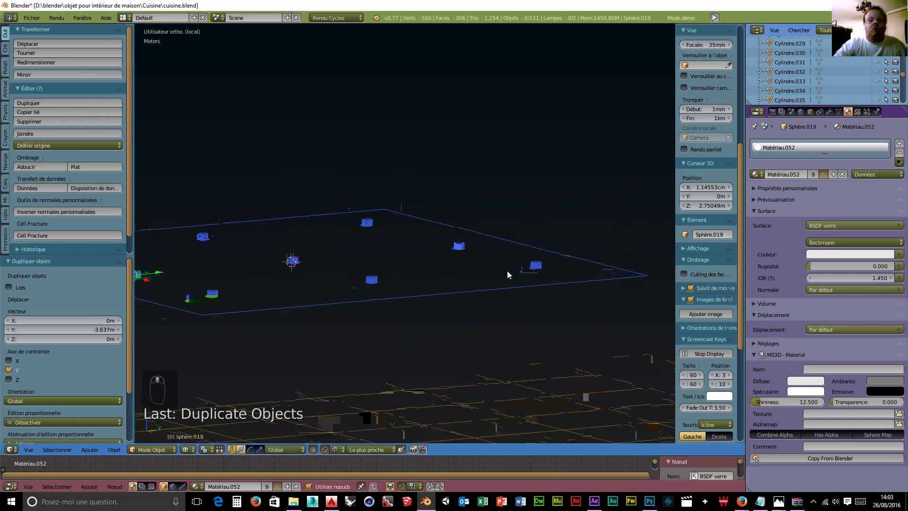
pyautogui.scroll(1, 509, 269)
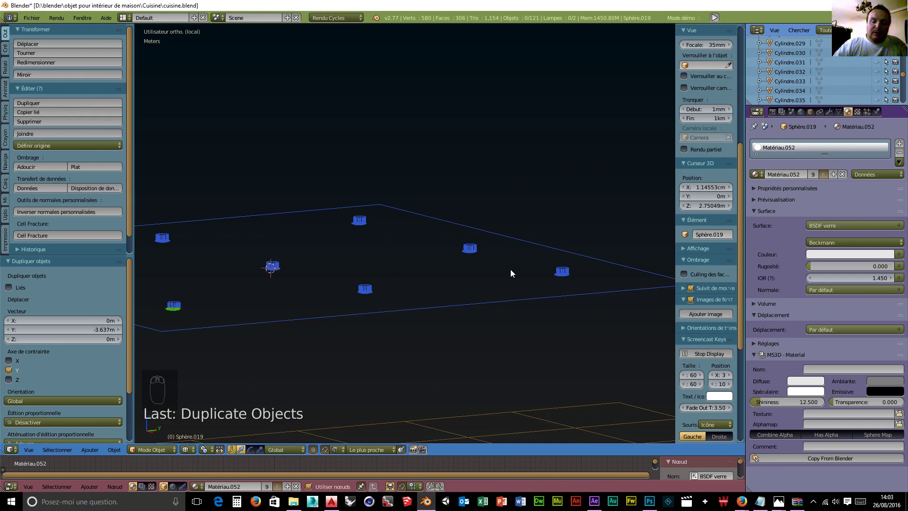
pyautogui.press('KP_Divide')
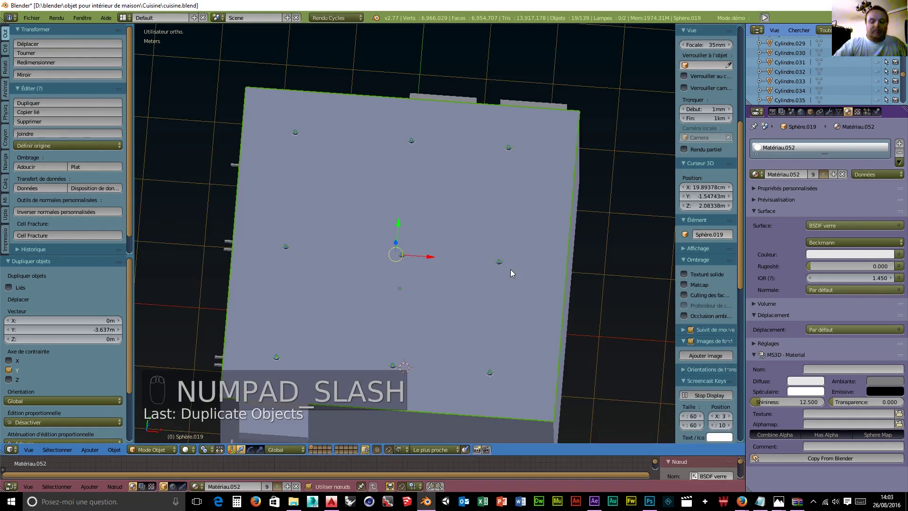
pyautogui.press('KP_0')
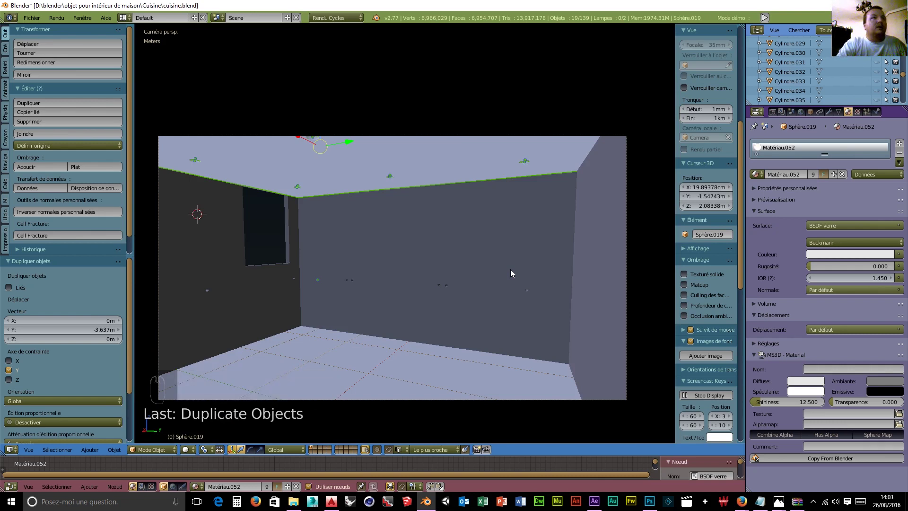
pyautogui.hotkey('alt', 'h')
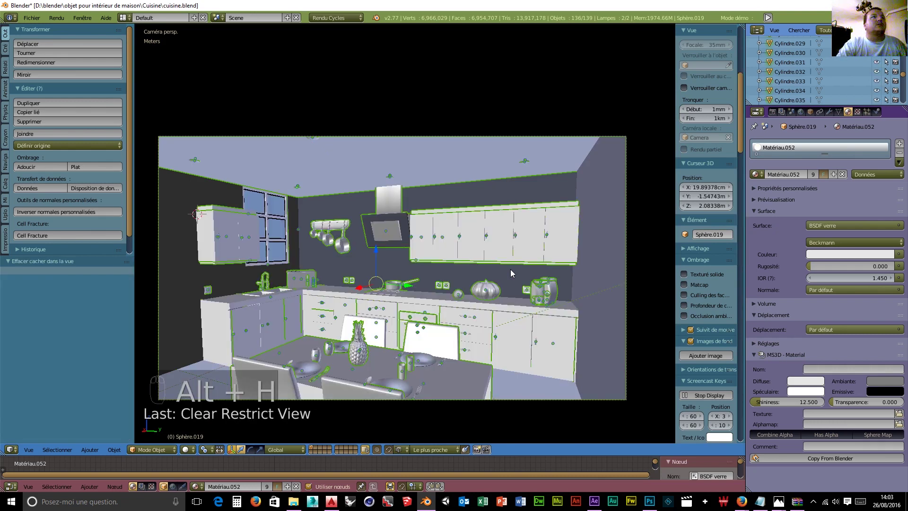
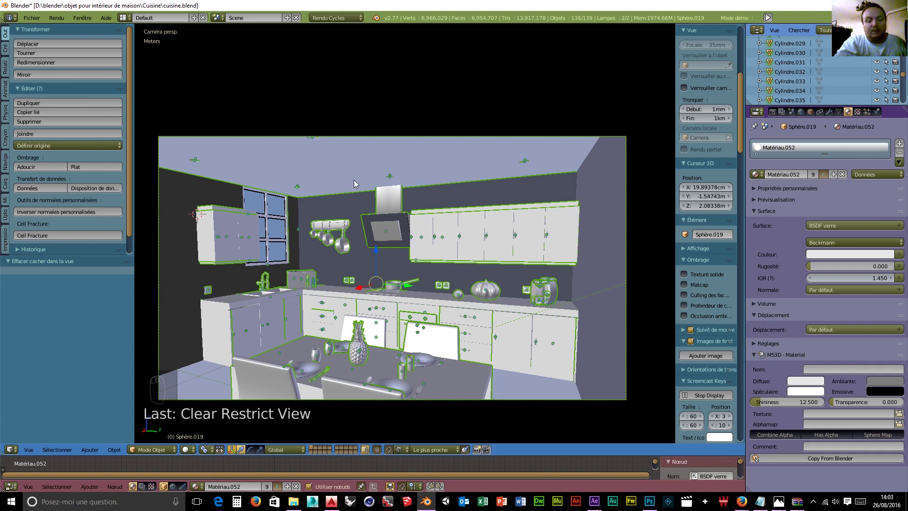
# Select the ceiling and the kitchen window and isolate them in local view.
pyautogui.rightClick(254, 185)
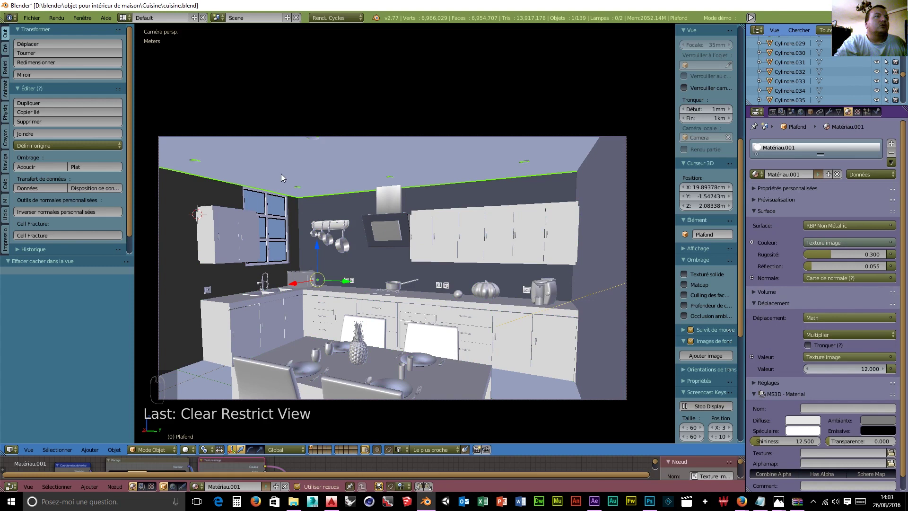
pyautogui.press('KP_Divide')
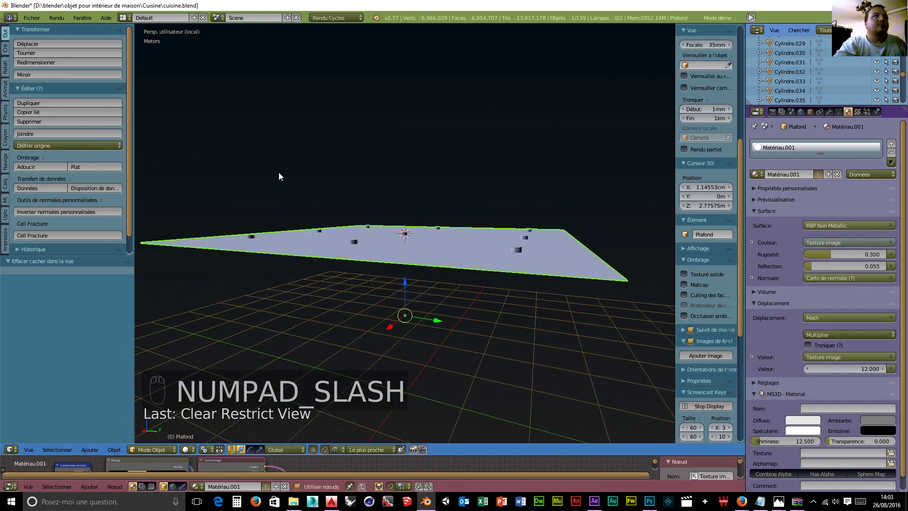
pyautogui.moveTo(401, 386); pyautogui.dragTo(415, 316, button='middle')
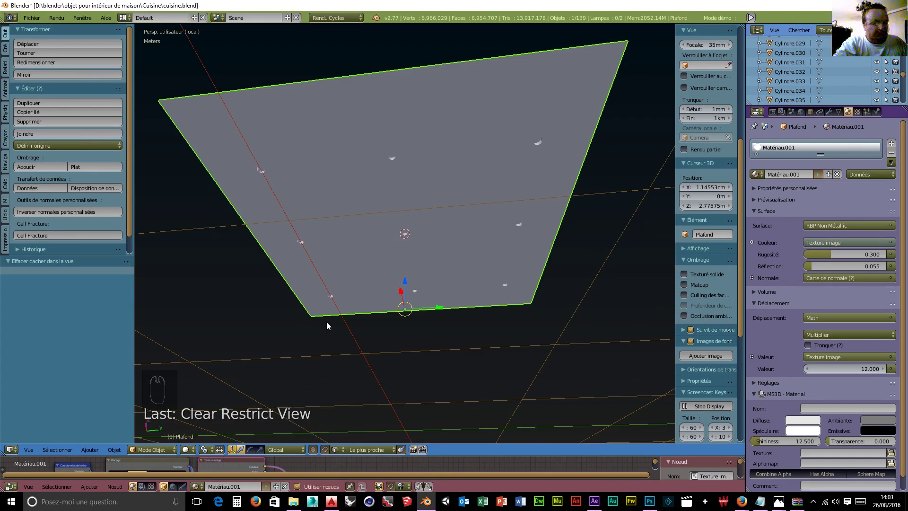
pyautogui.press('KP_Divide')
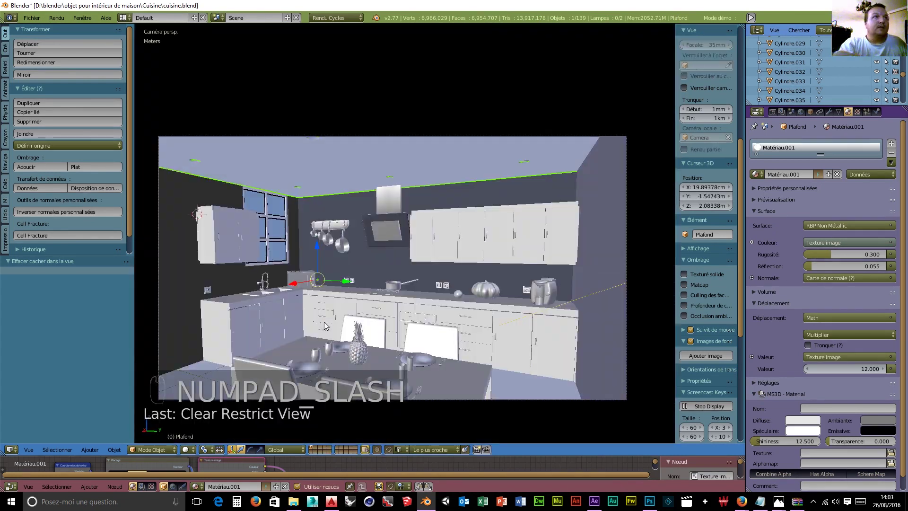
pyautogui.keyDown('shift'); pyautogui.rightClick(272, 215); pyautogui.keyUp('shift')
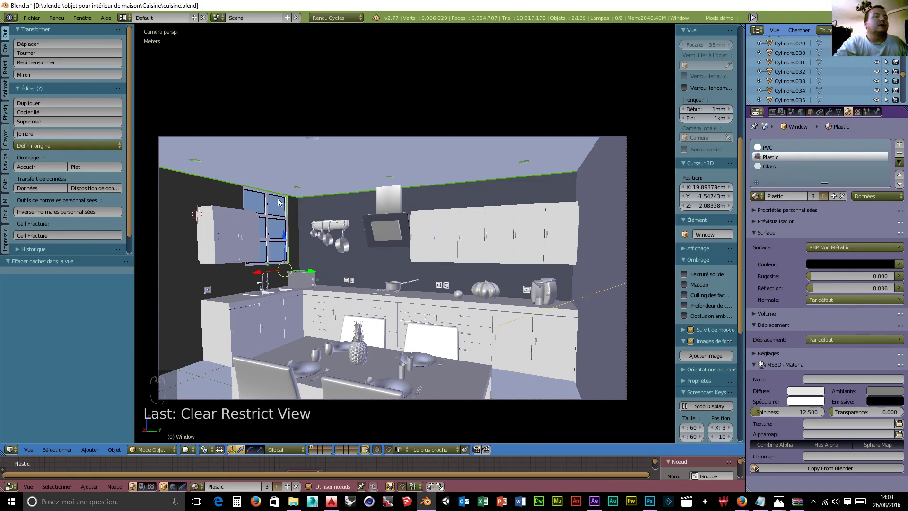
pyautogui.press('KP_Divide')
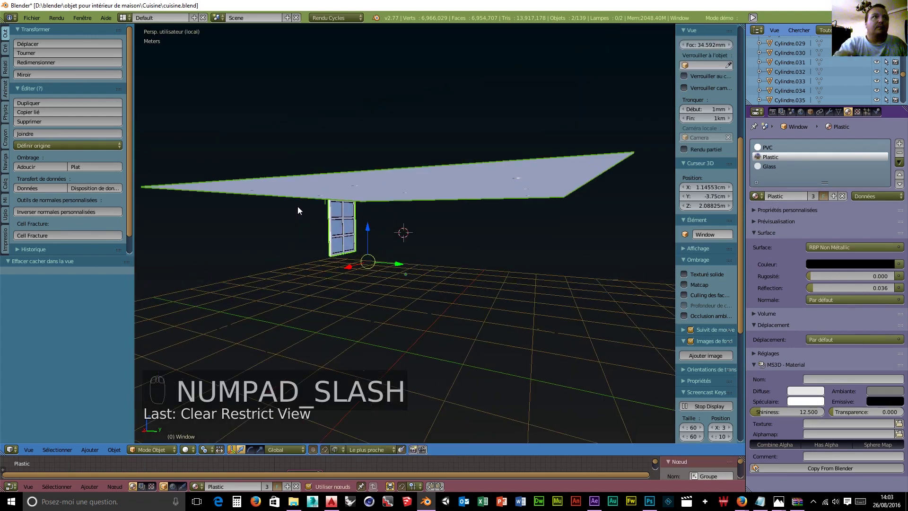
# Add a cylinder mesh and scale it uniformly by -0.058.
pyautogui.moveTo(301, 209); pyautogui.dragTo(549, 220, button='middle')
pyautogui.hotkey('shift', 'a')
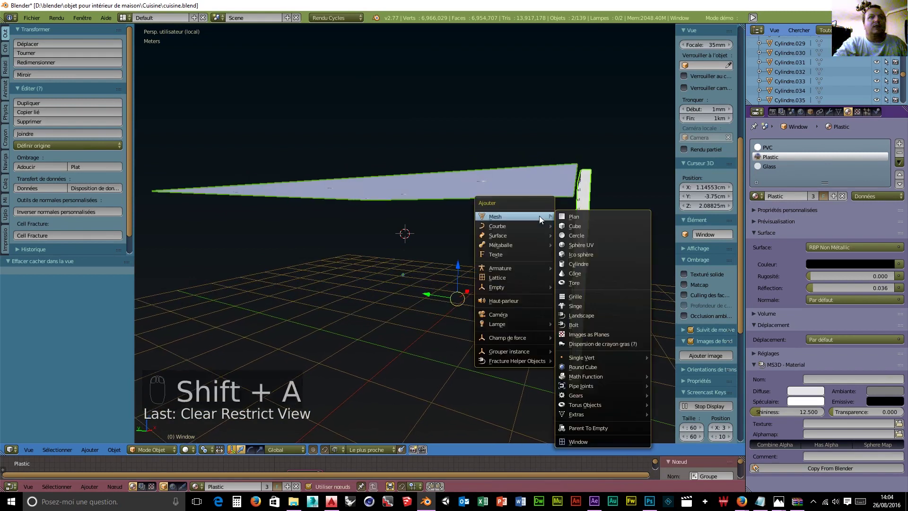
pyautogui.click(584, 263)
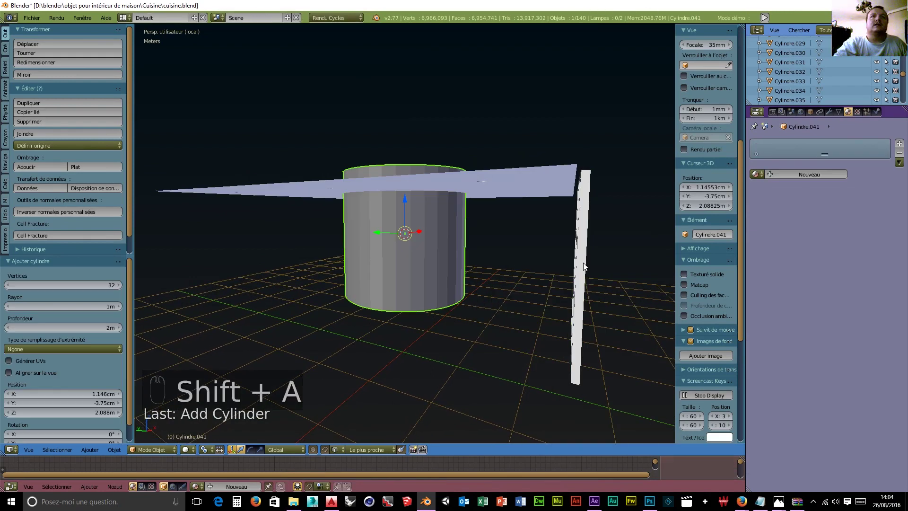
pyautogui.press('s')
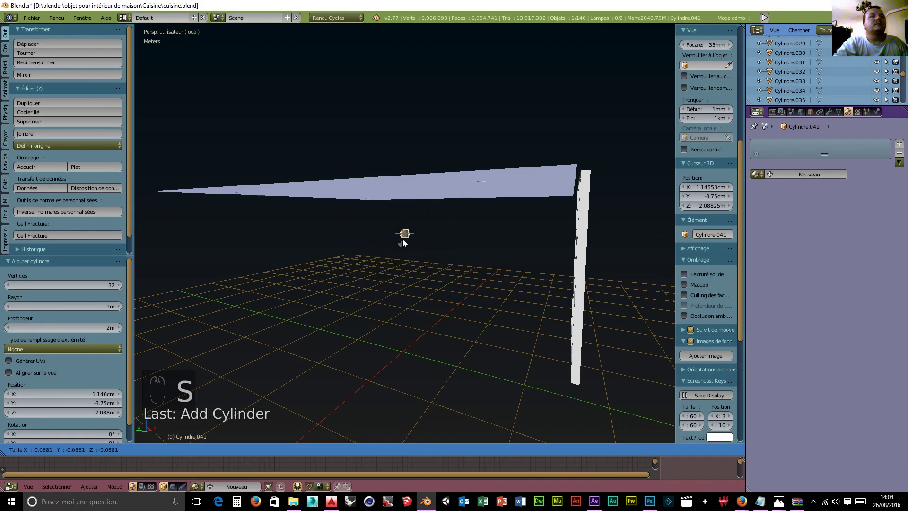
pyautogui.click(405, 243)
# In the back view, scale the cylinder uniformly by 0.545 and stretch it by 19.488 along Z into a thin rod.
pyautogui.press('KP_5')
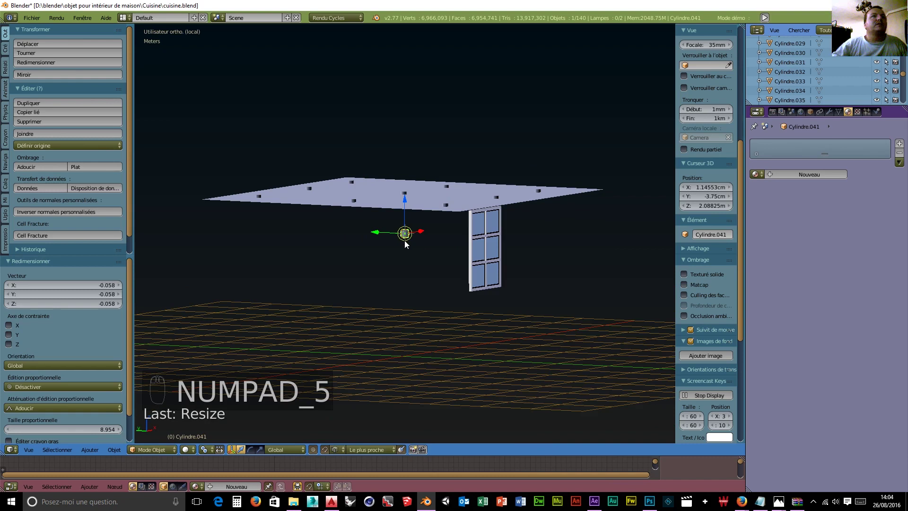
pyautogui.press('KP_3')
pyautogui.press('KP_1')
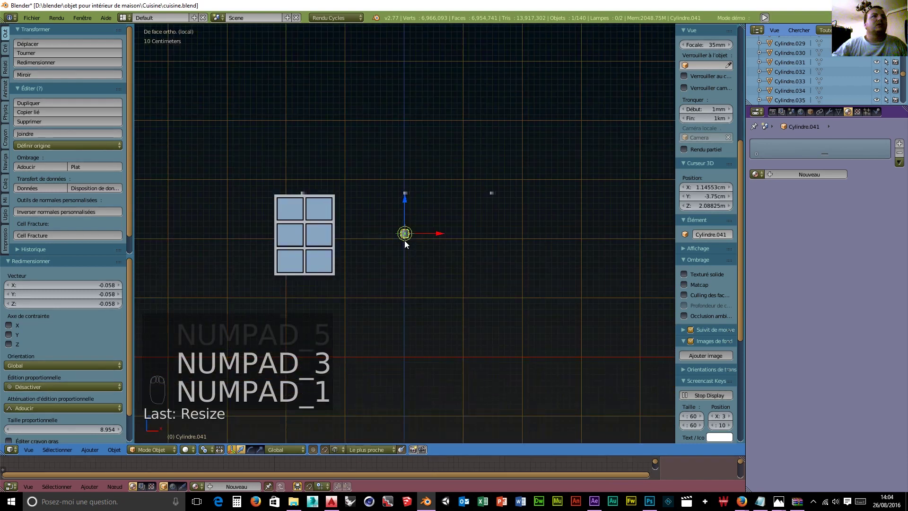
pyautogui.press('ctrl+KP_1')
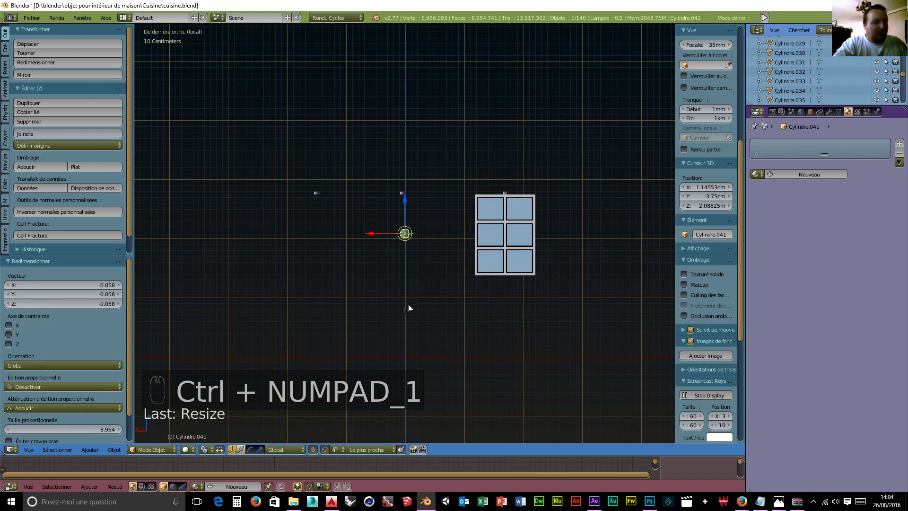
pyautogui.press('s')
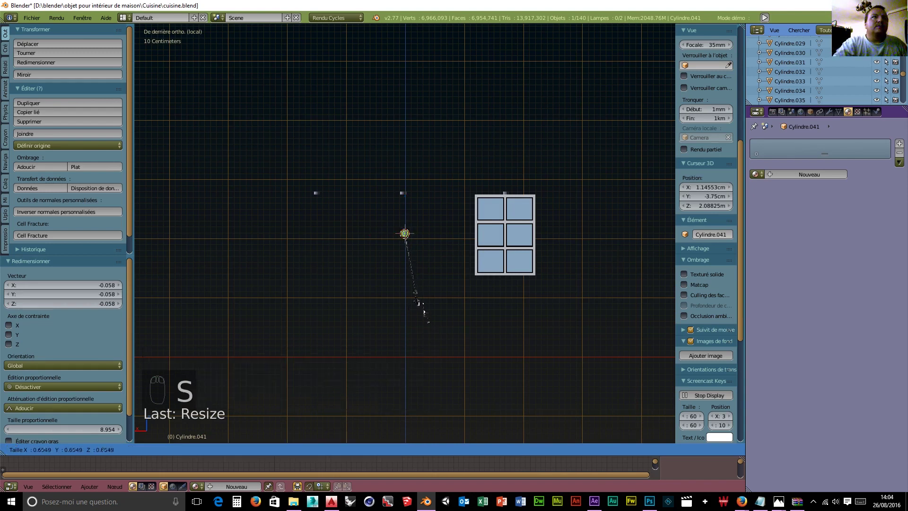
pyautogui.click(414, 294)
pyautogui.press('s')
pyautogui.press('z')
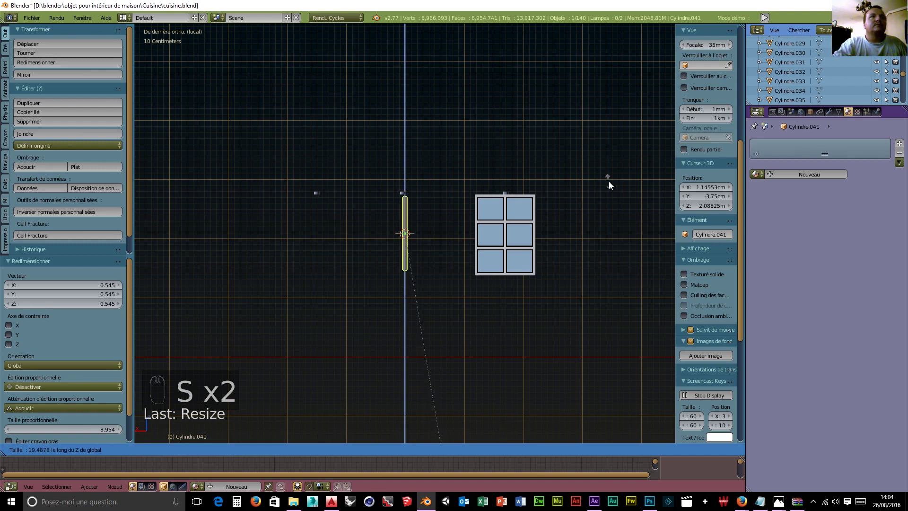
pyautogui.click(608, 181)
# Rotate the thin rod 90° about the Y axis so it lies horizontally.
pyautogui.press('r')
pyautogui.press('z')
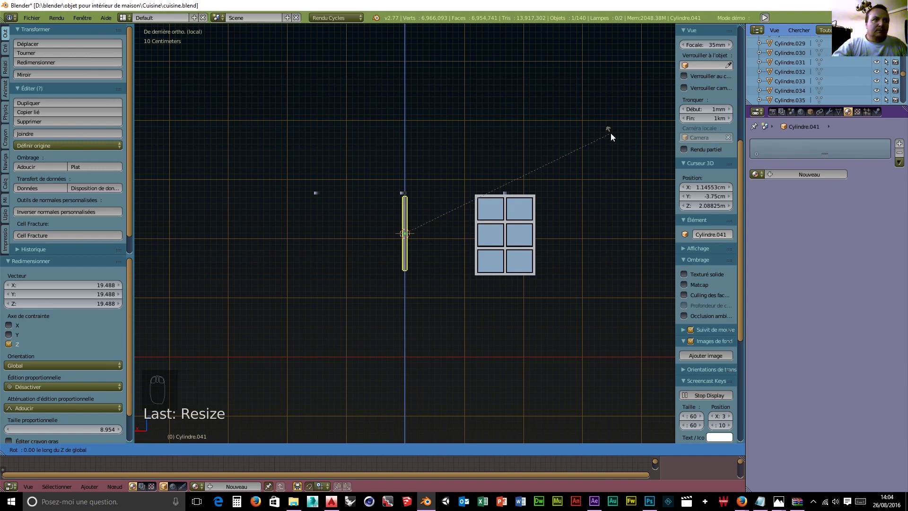
pyautogui.write('y')
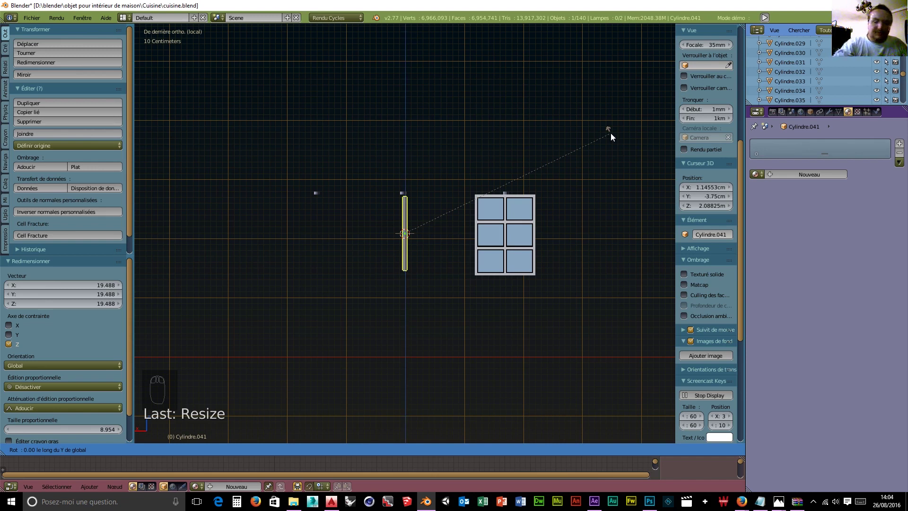
pyautogui.write('90')
pyautogui.press('Return')
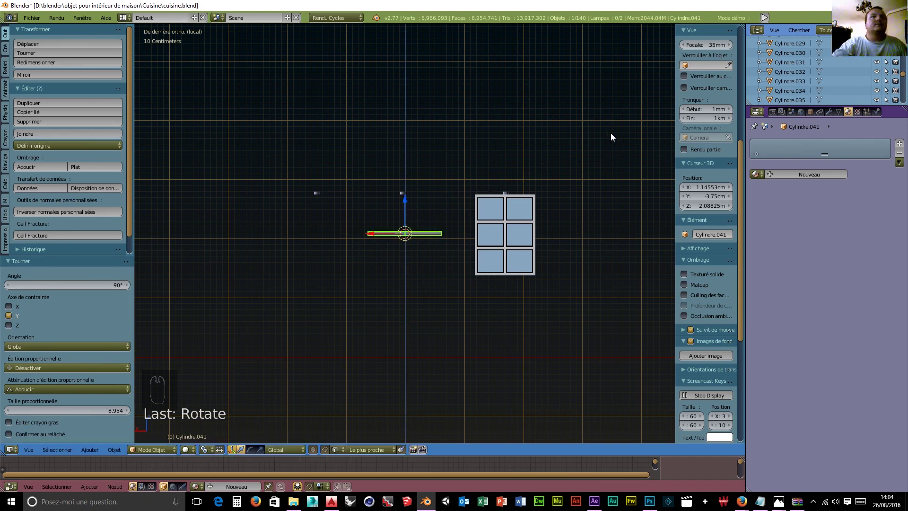
# Move the rod onto the top edge of the window and scale it by 0.825 along X to match the window's width.
pyautogui.moveTo(405, 201); pyautogui.dragTo(405, 171)
pyautogui.moveTo(369, 201); pyautogui.dragTo(467, 212)
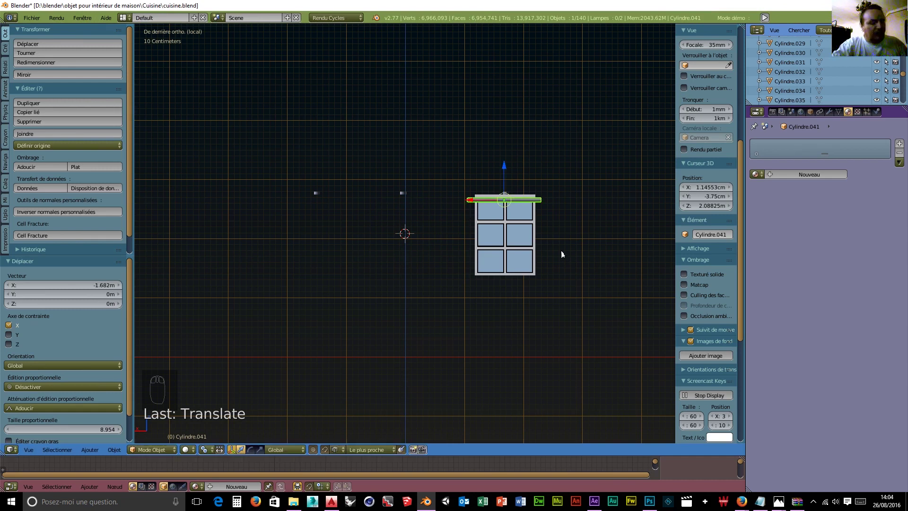
pyautogui.press('s')
pyautogui.press('x')
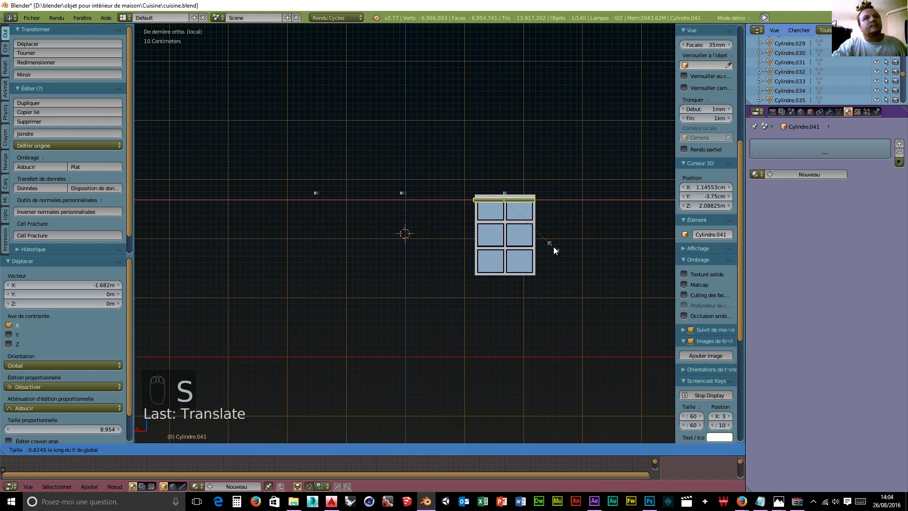
pyautogui.click(554, 246)
pyautogui.moveTo(469, 201); pyautogui.dragTo(464, 201)
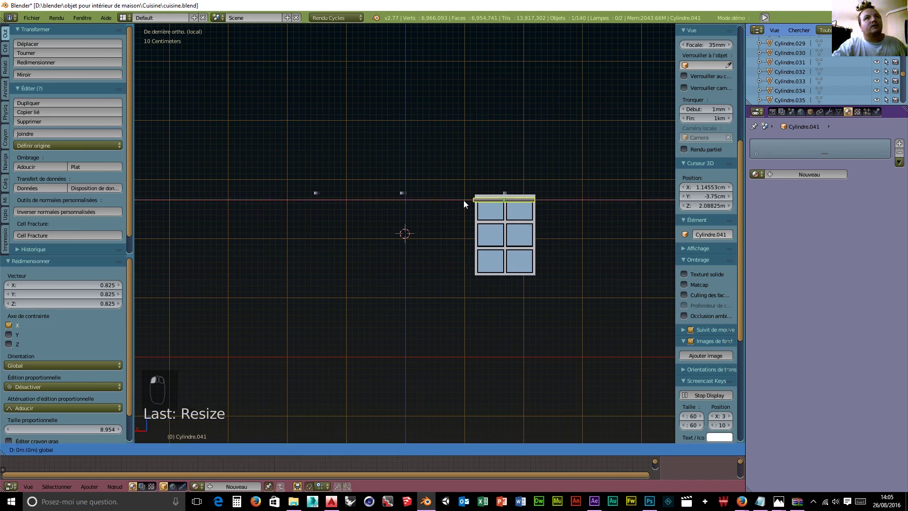
pyautogui.click(465, 200)
# Switch to the front view in wireframe shading and raise the rod 2.897 cm along Z.
pyautogui.scroll(5, 549, 239)
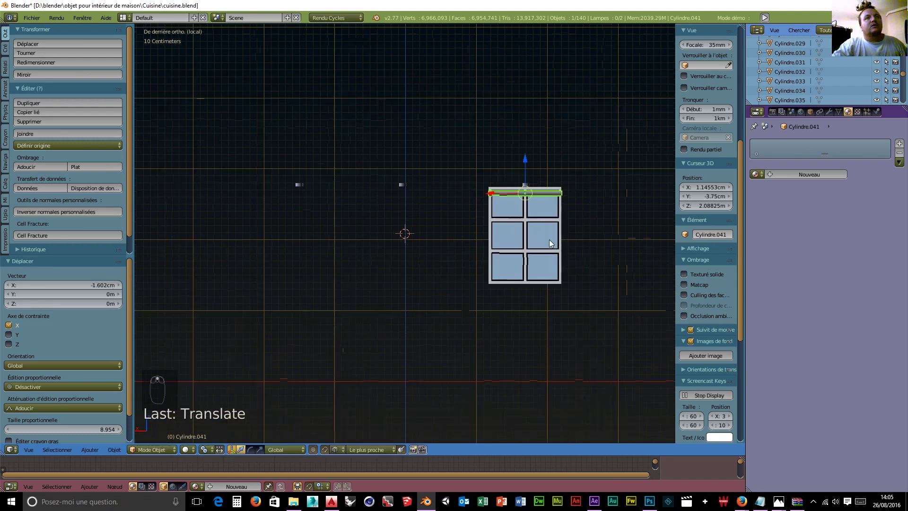
pyautogui.moveTo(519, 245); pyautogui.dragTo(572, 245, button='middle')
pyautogui.press('KP_1')
pyautogui.click(188, 449)
pyautogui.click(199, 425)
pyautogui.moveTo(152, 114); pyautogui.dragTo(152, 115)
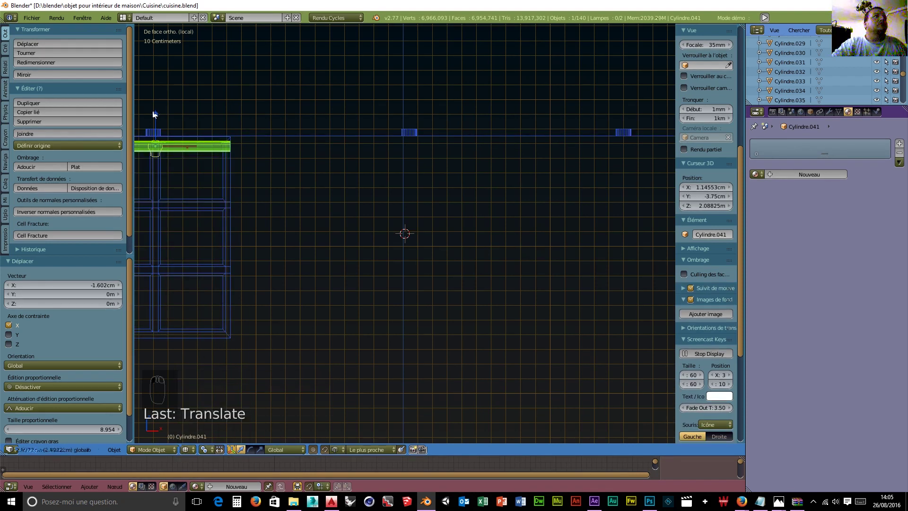
# Move the rod -1.317 m and then a further -1.07 m along Y so it sits against the window.
pyautogui.moveTo(334, 247); pyautogui.dragTo(430, 260, button='middle')
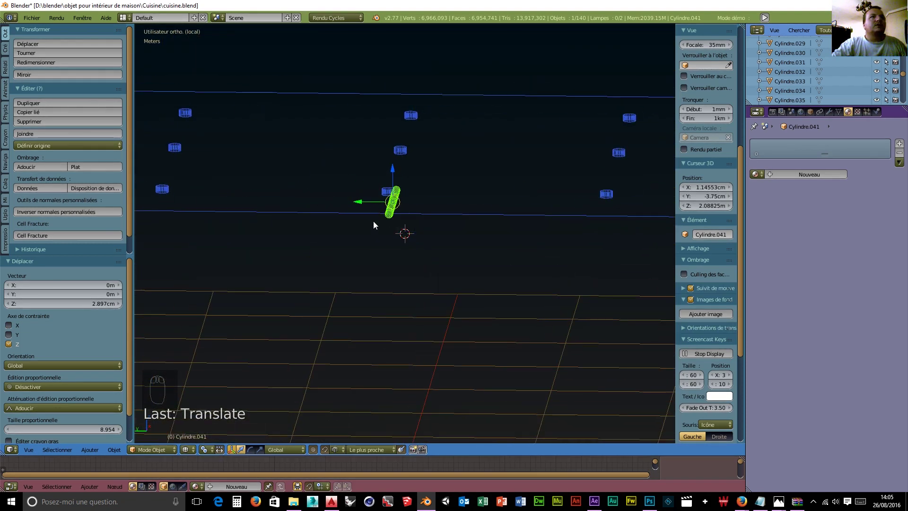
pyautogui.moveTo(355, 200); pyautogui.dragTo(518, 228)
pyautogui.scroll(-5, 565, 264)
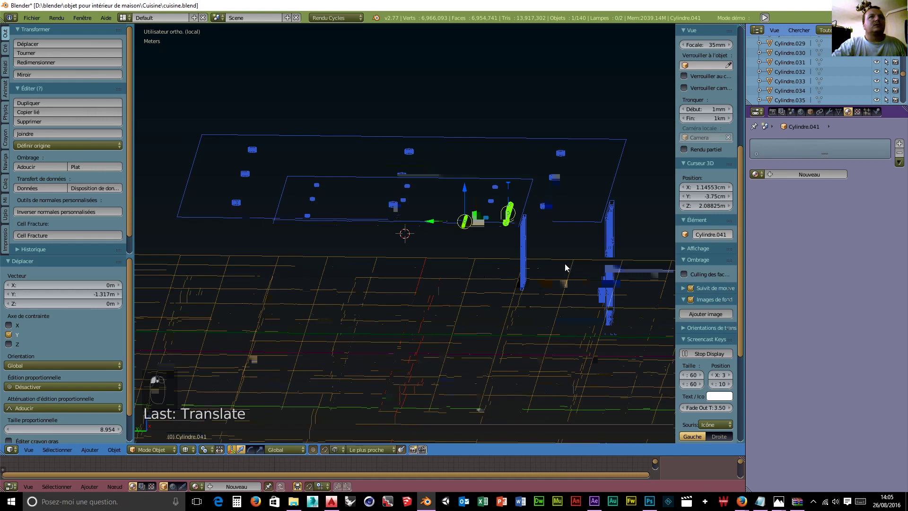
pyautogui.press('g')
pyautogui.press('y')
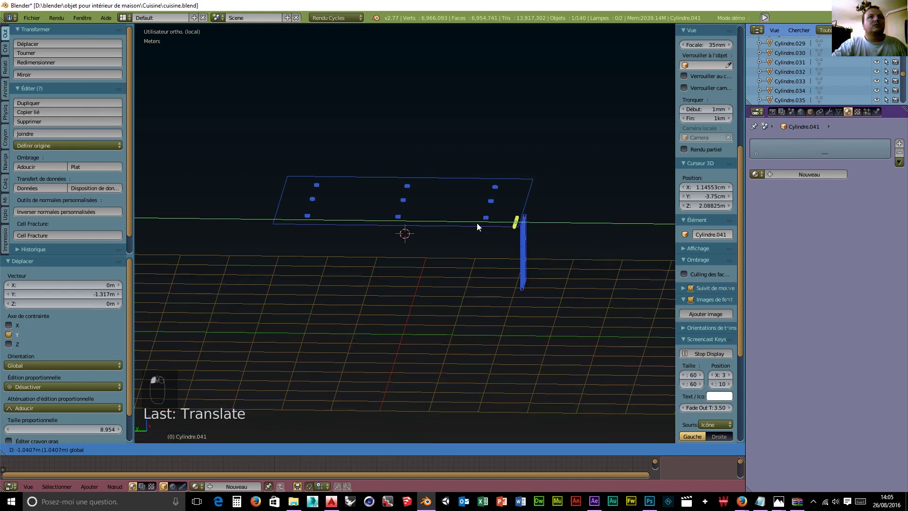
pyautogui.moveTo(479, 223); pyautogui.dragTo(479, 223)
pyautogui.scroll(6, 529, 278)
pyautogui.moveTo(544, 280)
pyautogui.mouseDown(button='middle')
pyautogui.moveTo(560, 274)
pyautogui.moveTo(480, 250)
pyautogui.moveTo(367, 269)
pyautogui.moveTo(302, 260)
pyautogui.mouseUp(button='middle')
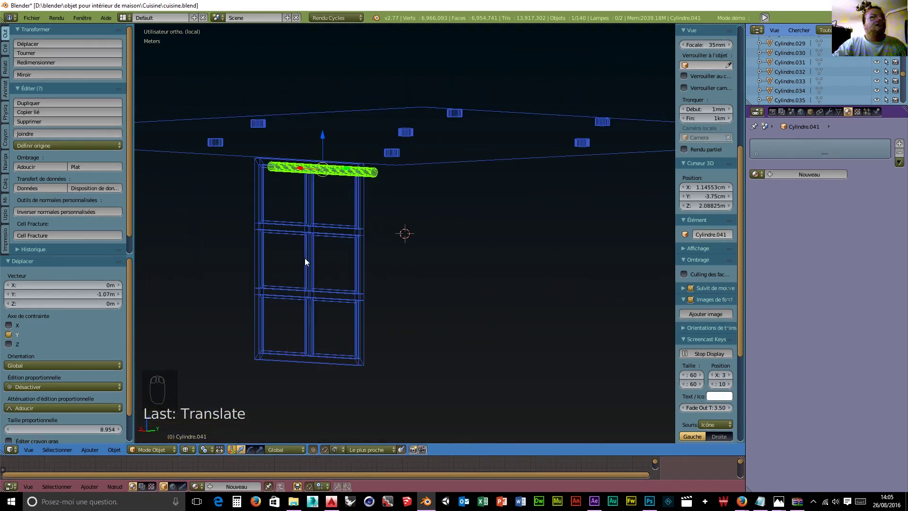
# Re-isolate the ceiling, window and rod in local view and examine in solid shading how the rod sits against the window frame.
pyautogui.press('KP_Divide')
pyautogui.press('KP_Divide')
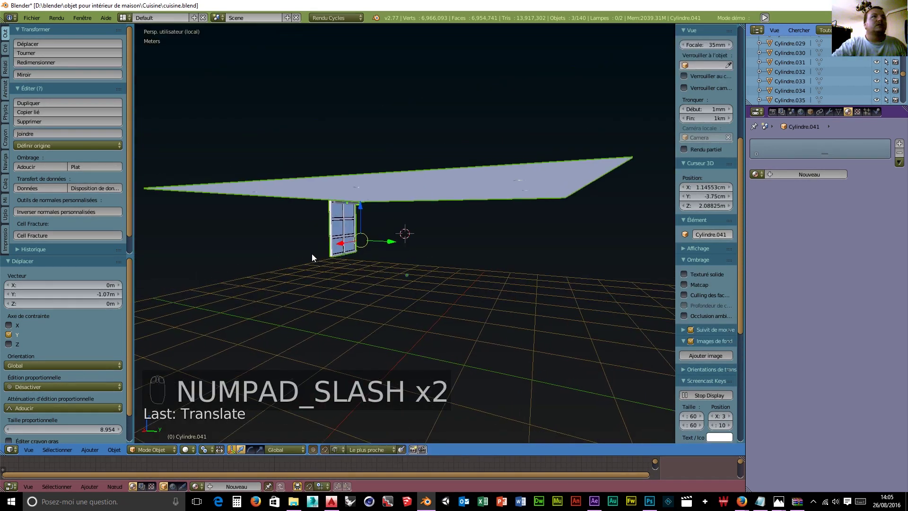
pyautogui.click(340, 207)
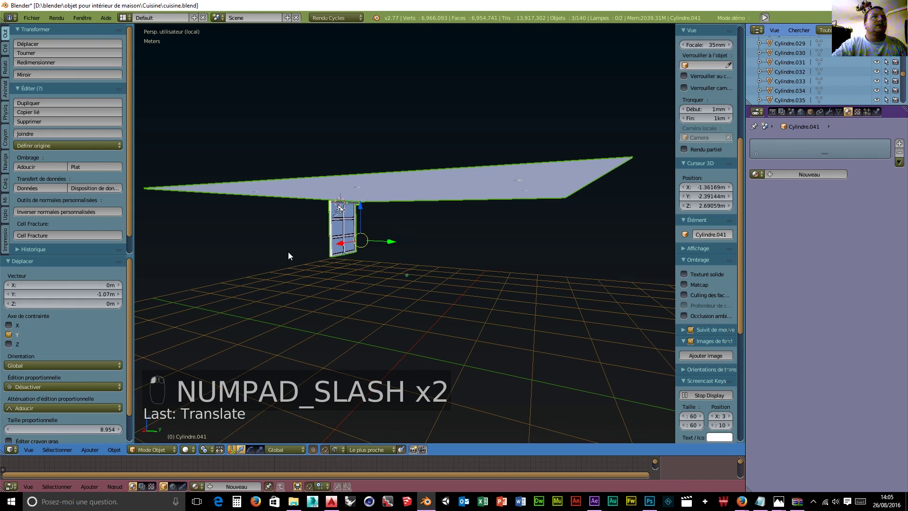
pyautogui.rightClick(364, 195)
pyautogui.scroll(4, 347, 213)
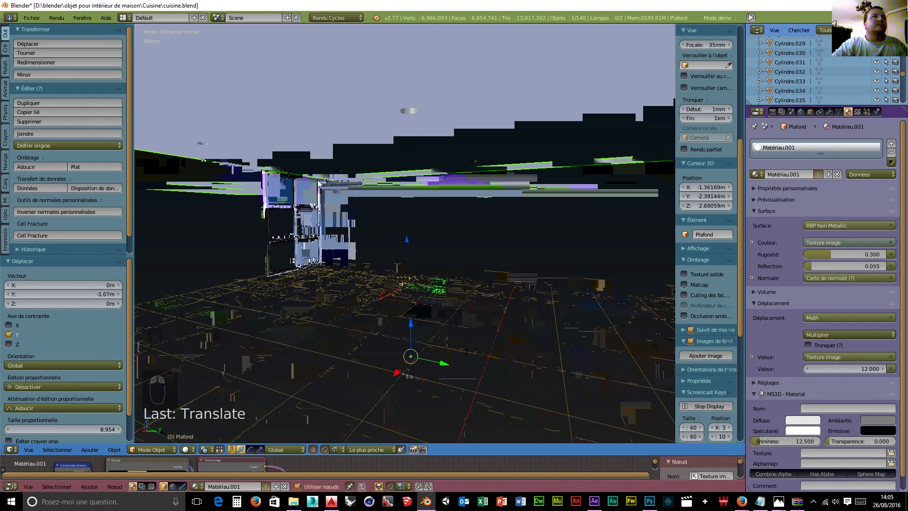
pyautogui.keyDown('shift'); pyautogui.rightClick(312, 183); pyautogui.keyUp('shift')
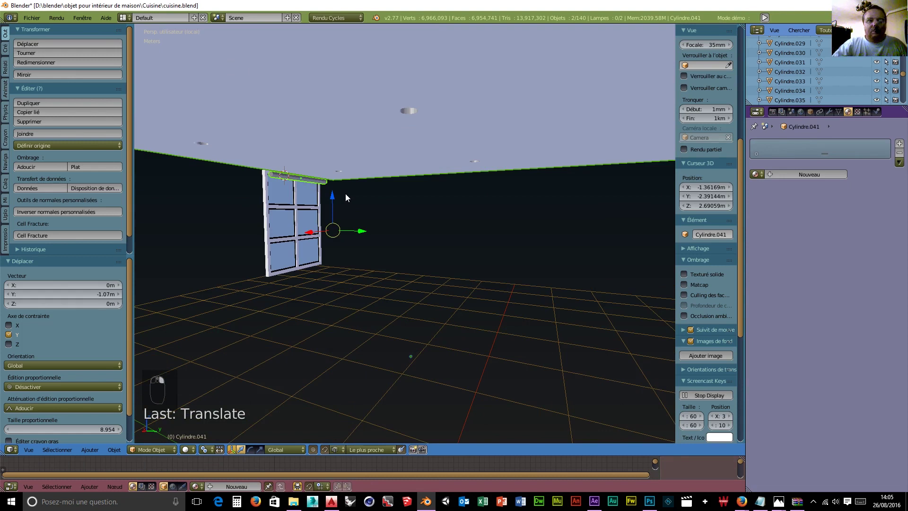
pyautogui.press('KP_Divide')
pyautogui.press('KP_Divide')
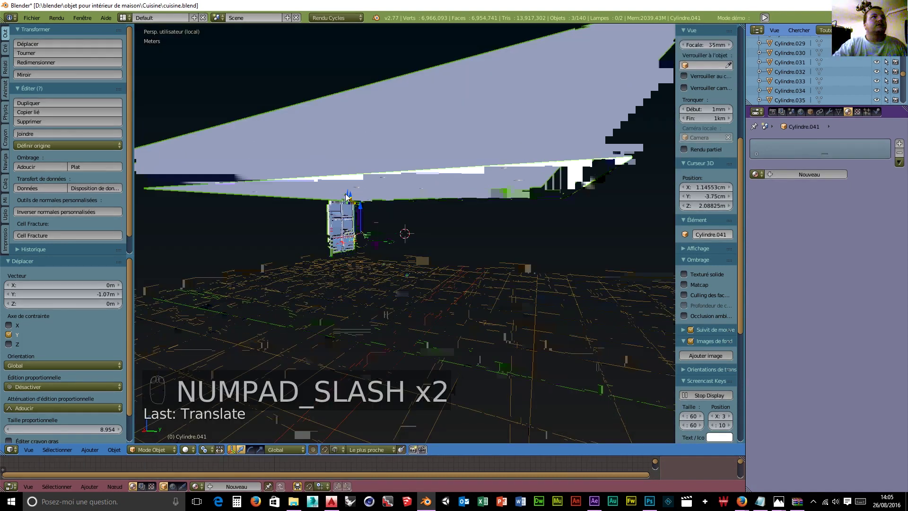
pyautogui.moveTo(358, 216); pyautogui.dragTo(313, 228, button='middle')
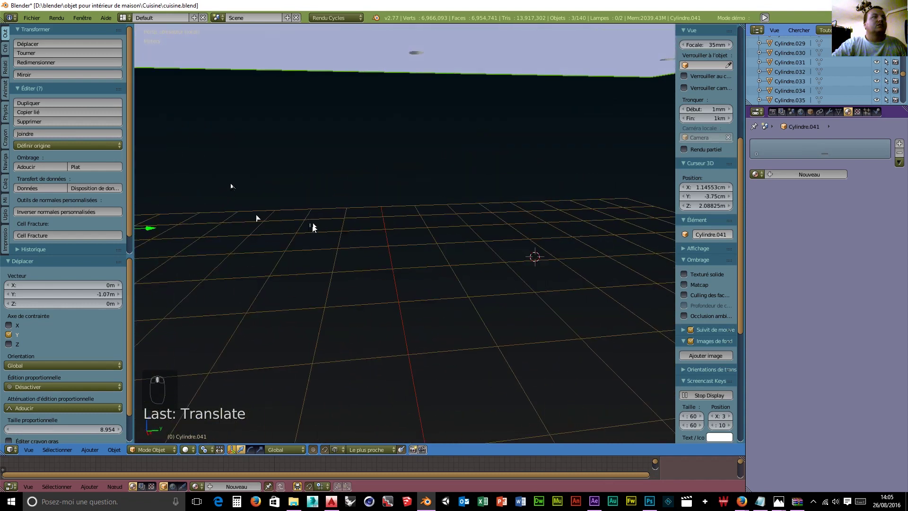
pyautogui.moveTo(226, 171); pyautogui.dragTo(347, 185, button='middle')
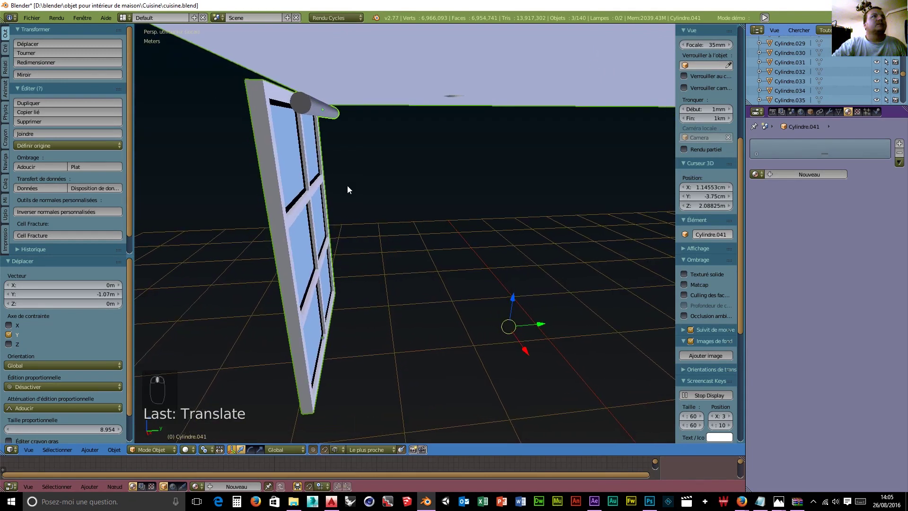
# Select the rod above the window on its own and enter Edit Mode on it.
pyautogui.rightClick(302, 100)
pyautogui.rightClick(308, 101)
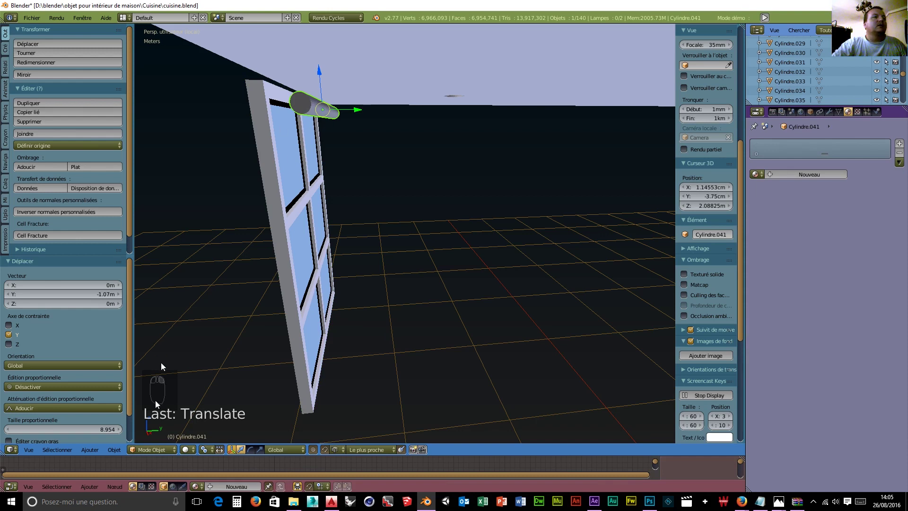
pyautogui.click(159, 450)
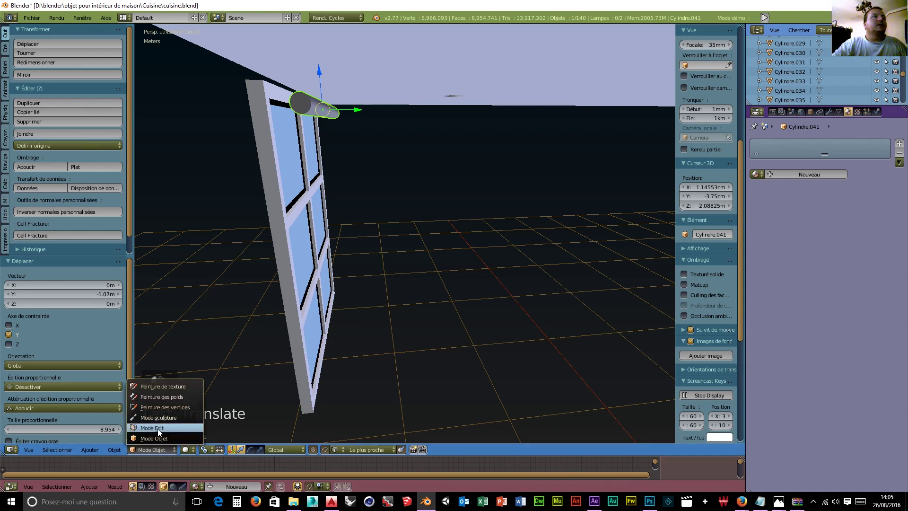
pyautogui.click(152, 428)
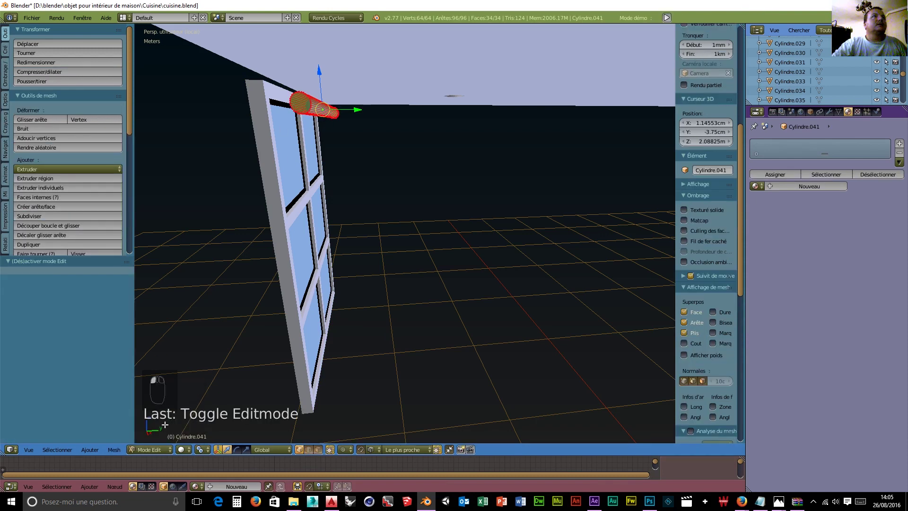
pyautogui.rightClick(301, 101)
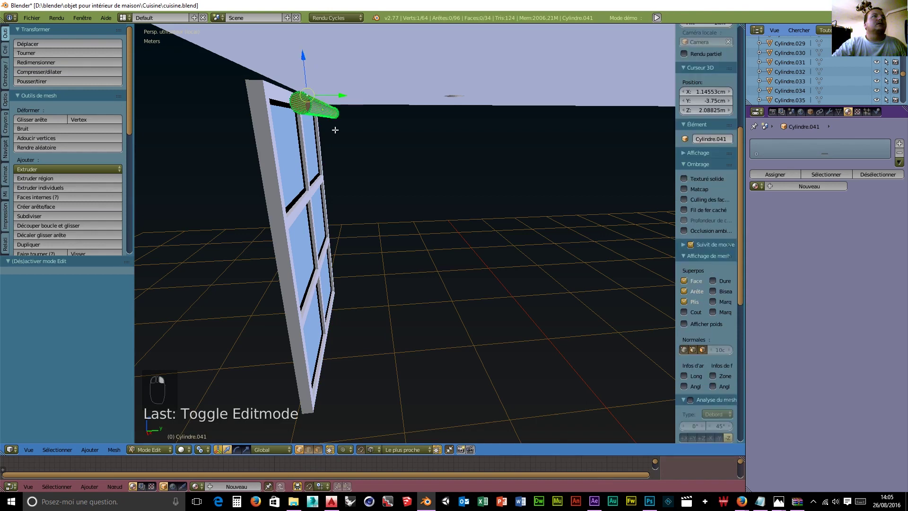
# Isolate the rod alone in local view so that its whole mesh can be edited.
pyautogui.scroll(4, 331, 126)
pyautogui.moveTo(363, 161); pyautogui.dragTo(279, 166, button='middle')
pyautogui.scroll(-1, 229, 124)
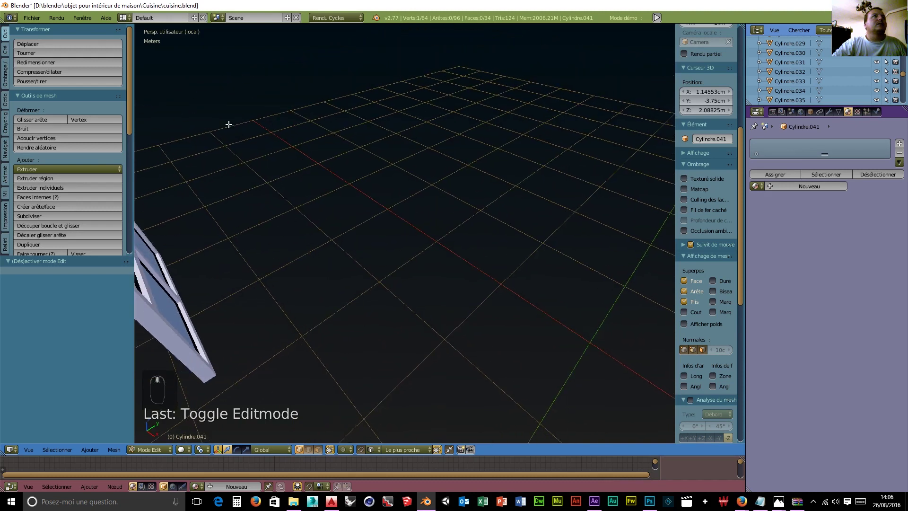
pyautogui.press('KP_Divide')
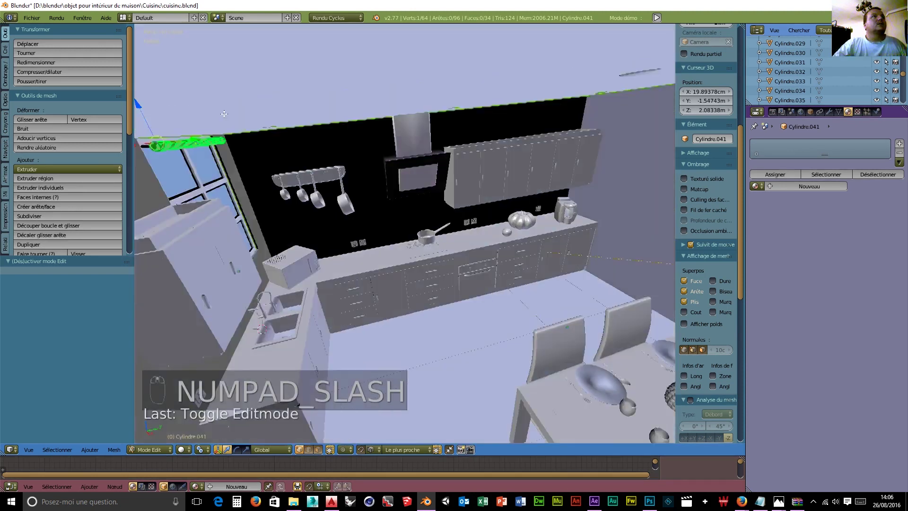
pyautogui.press('KP_Divide')
pyautogui.moveTo(449, 316); pyautogui.dragTo(373, 322, button='middle')
pyautogui.scroll(6, 373, 308)
pyautogui.moveTo(233, 319); pyautogui.dragTo(331, 302, button='middle')
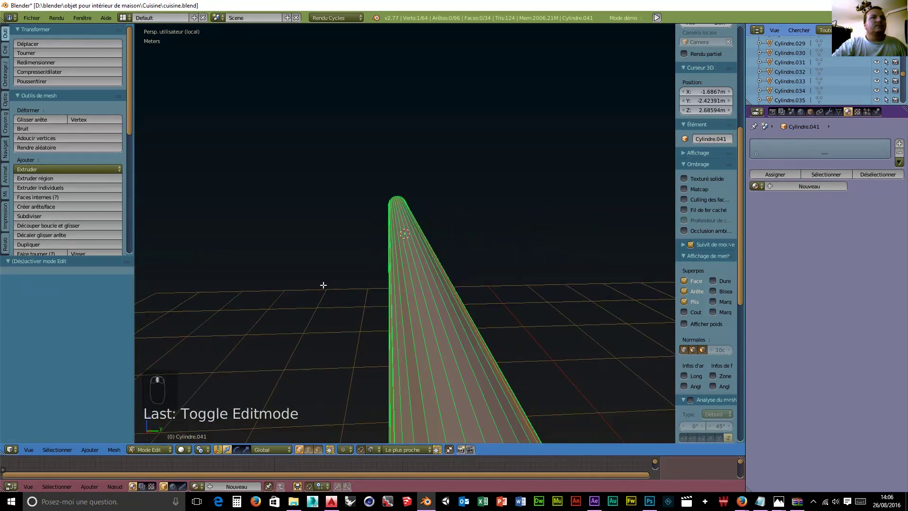
pyautogui.scroll(-6, 315, 278)
pyautogui.scroll(4, 318, 280)
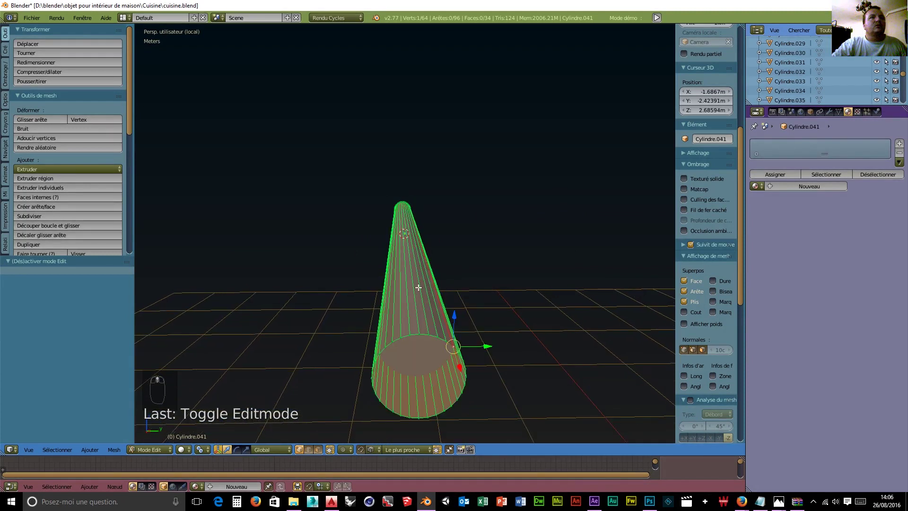
# In face selection mode, select two adjacent faces along the rod's upper side and flatten them by scaling to 0 along Z.
pyautogui.click(318, 449)
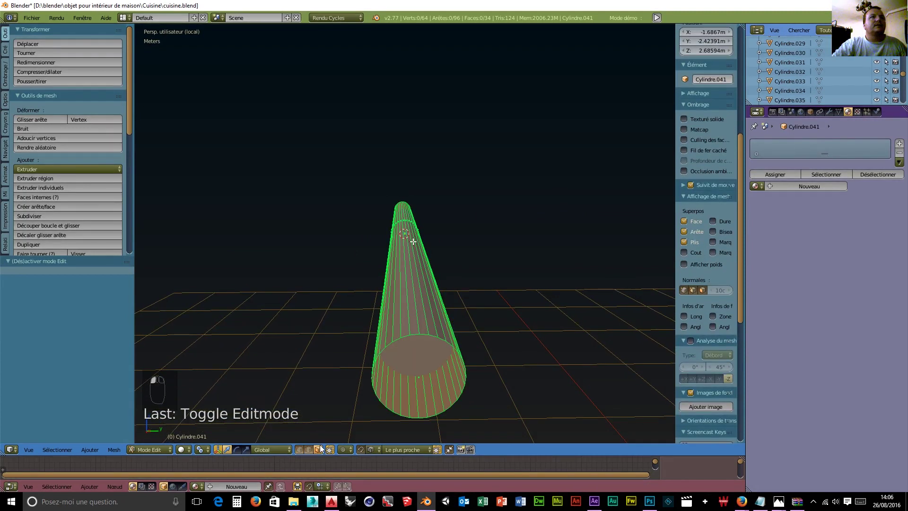
pyautogui.rightClick(403, 222)
pyautogui.keyDown('shift'); pyautogui.rightClick(407, 222); pyautogui.keyUp('shift')
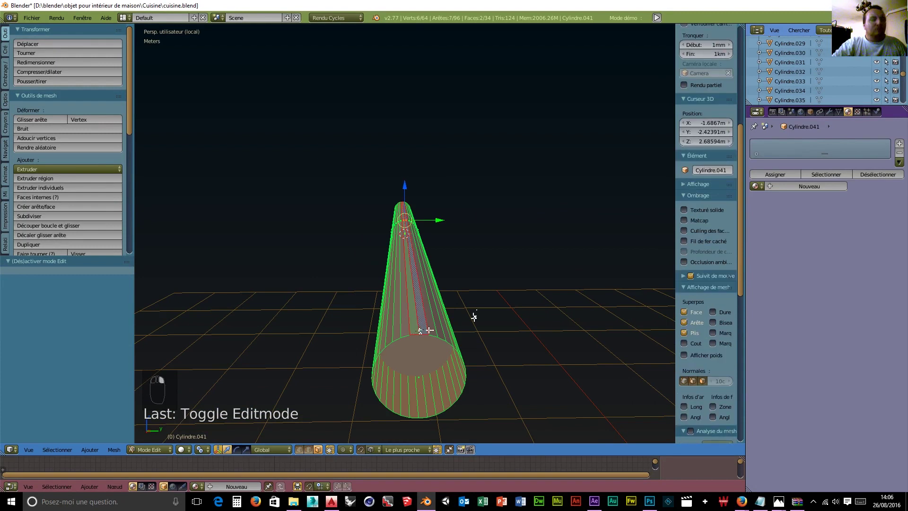
pyautogui.press('s')
pyautogui.press('z')
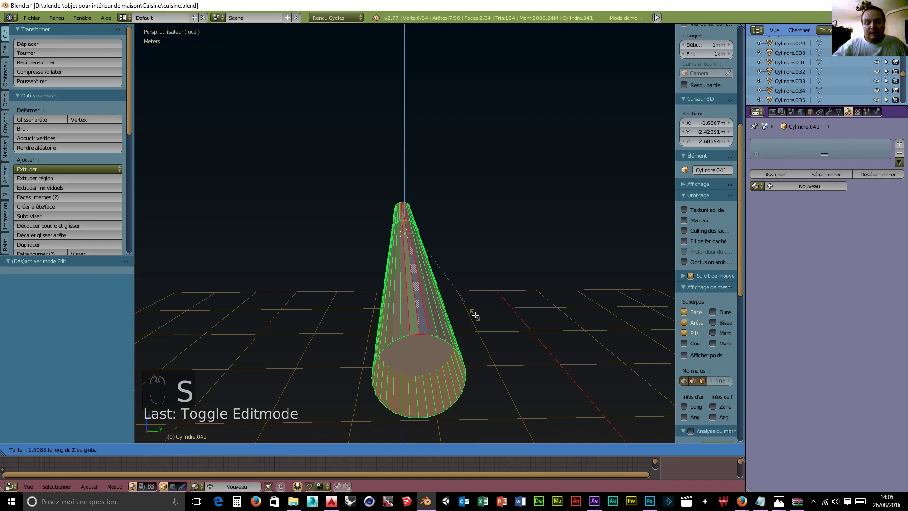
pyautogui.click(474, 316)
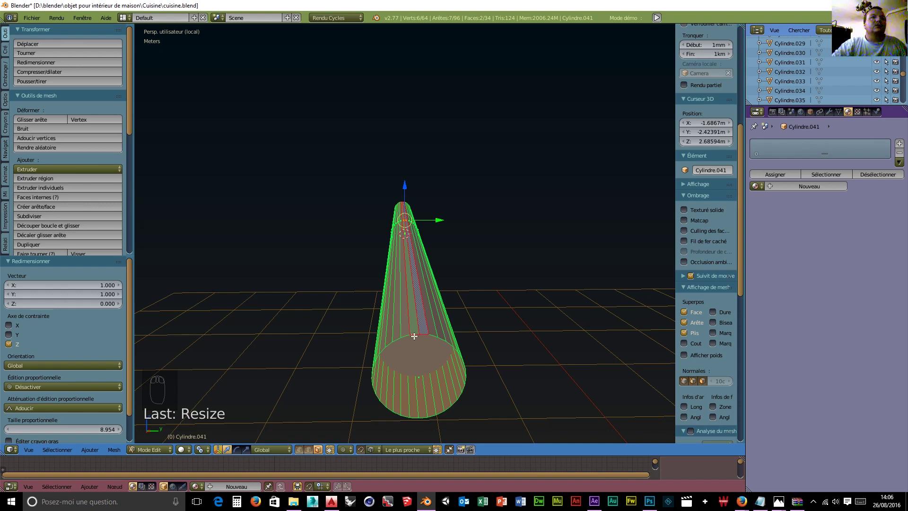
# In edge selection mode, select the two adjacent top edges at each end of the rod.
pyautogui.click(308, 449)
pyautogui.rightClick(415, 336)
pyautogui.rightClick(424, 336)
pyautogui.rightClick(417, 339)
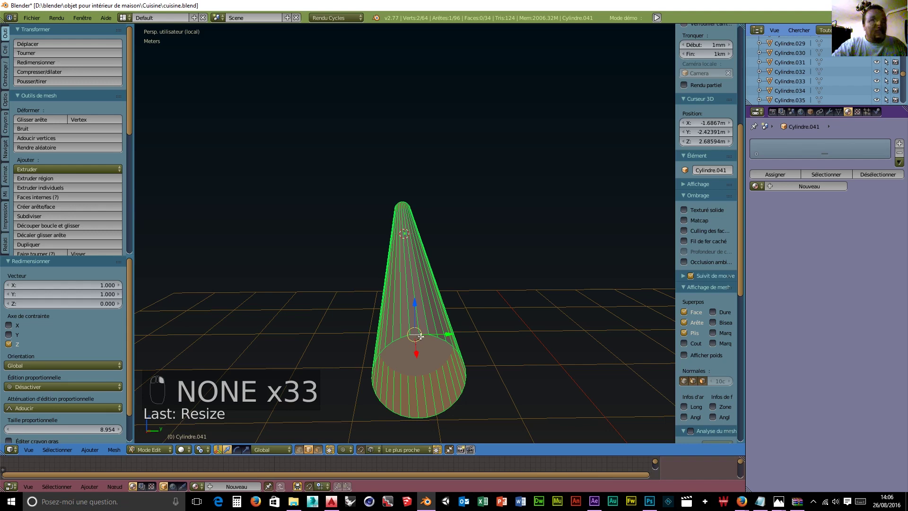
pyautogui.keyDown('shift'); pyautogui.rightClick(424, 334); pyautogui.keyUp('shift')
pyautogui.moveTo(355, 336); pyautogui.dragTo(567, 338, button='middle')
pyautogui.keyDown('shift'); pyautogui.rightClick(406, 344); pyautogui.keyUp('shift')
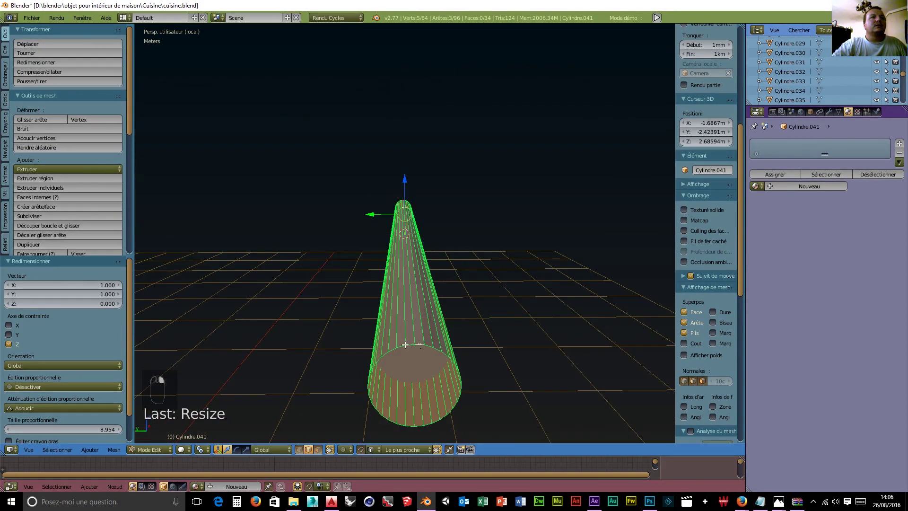
pyautogui.keyDown('shift'); pyautogui.rightClick(409, 344); pyautogui.keyUp('shift')
pyautogui.moveTo(416, 368); pyautogui.dragTo(511, 373, button='middle')
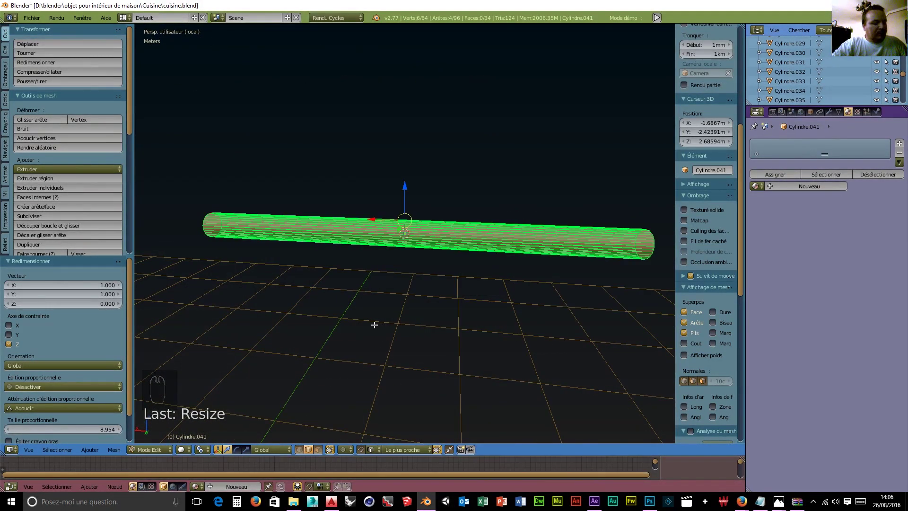
# Extrude the selected end edges 14.428 cm upward along Z to form thin uprights at both ends of the rod.
pyautogui.press('e')
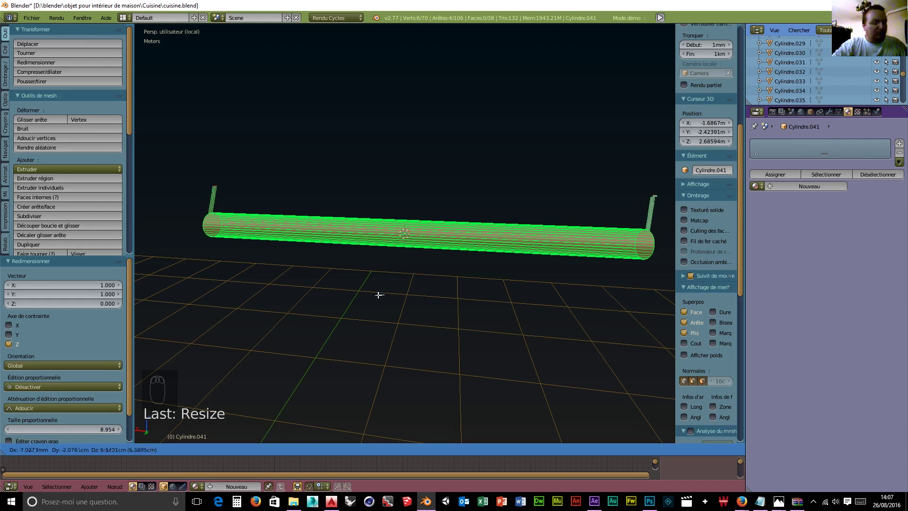
pyautogui.press('z')
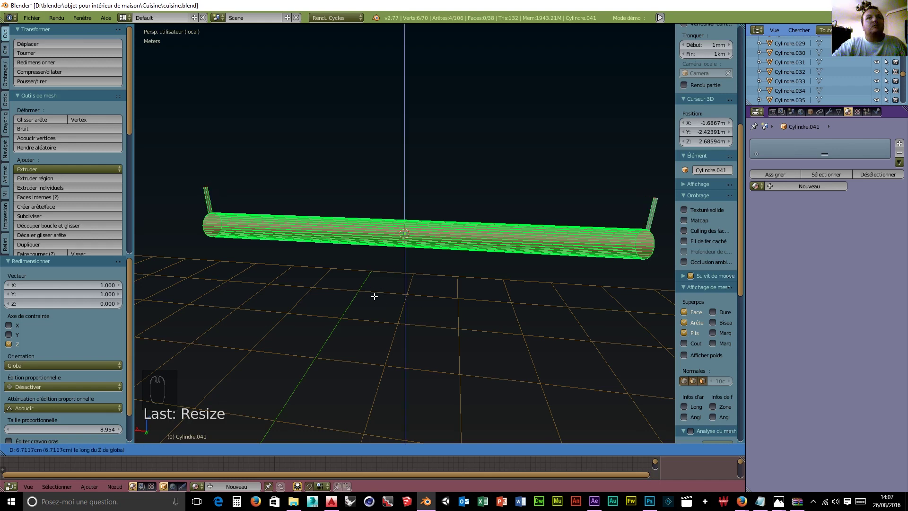
pyautogui.click(370, 262)
pyautogui.moveTo(410, 314); pyautogui.dragTo(262, 309, button='middle')
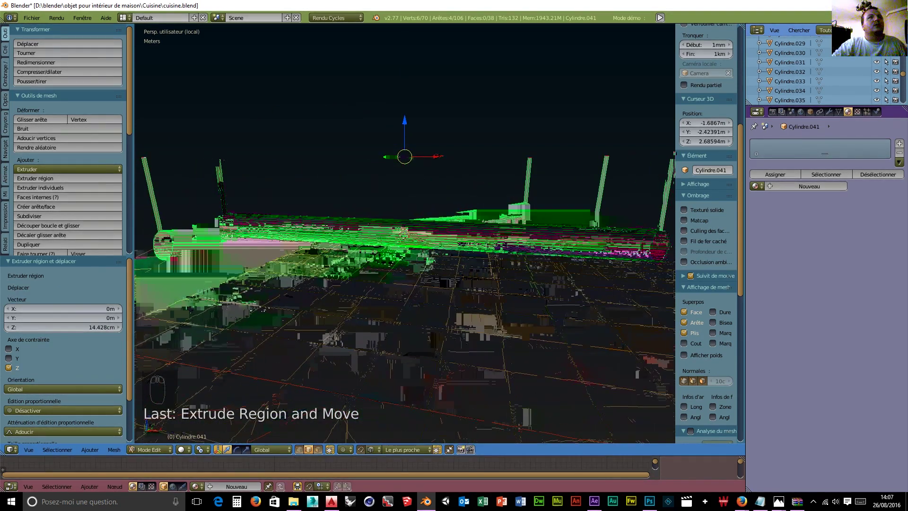
pyautogui.moveTo(373, 290); pyautogui.dragTo(558, 314, button='middle')
pyautogui.scroll(-1, 308, 251)
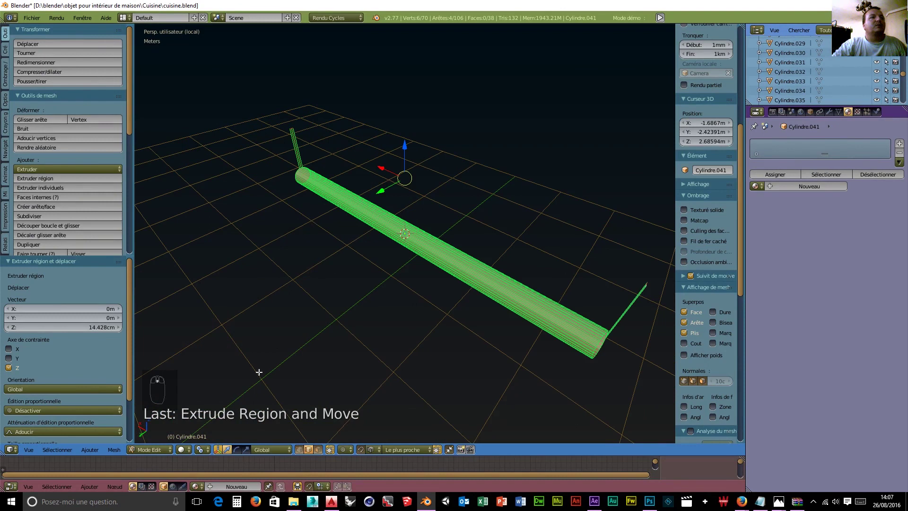
# In face selection mode, select both faces of one end upright and extrude them 9.423 mm along their normal to thicken it.
pyautogui.click(318, 449)
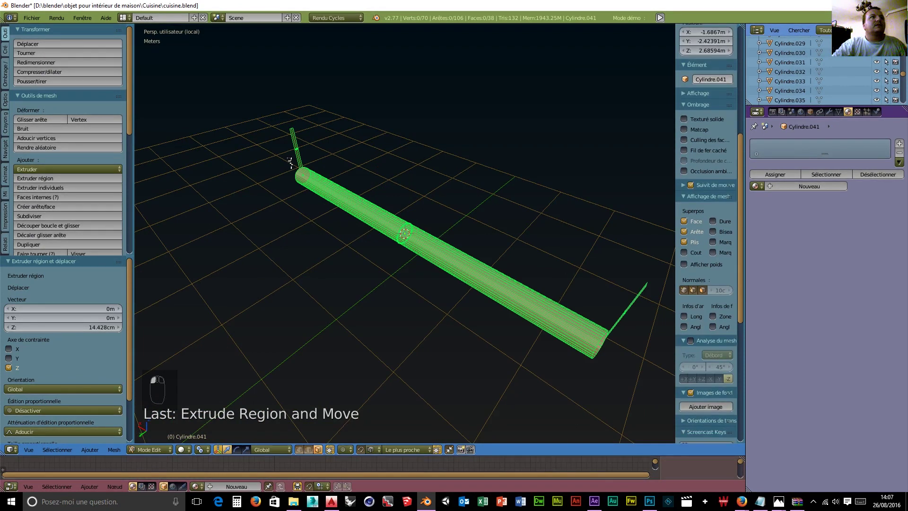
pyautogui.rightClick(296, 150)
pyautogui.keyDown('shift'); pyautogui.rightClick(298, 149); pyautogui.keyUp('shift')
pyautogui.moveTo(299, 200); pyautogui.dragTo(348, 169, button='middle')
pyautogui.press('KP_5')
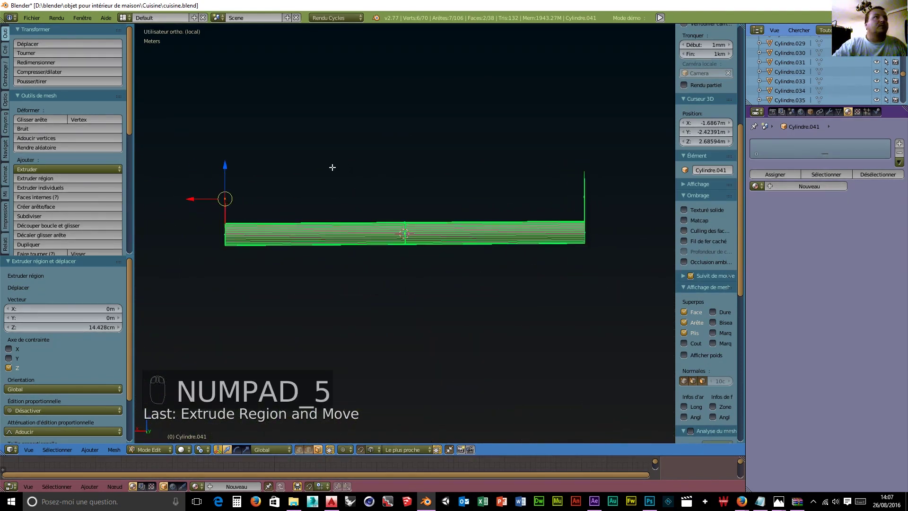
pyautogui.press('e')
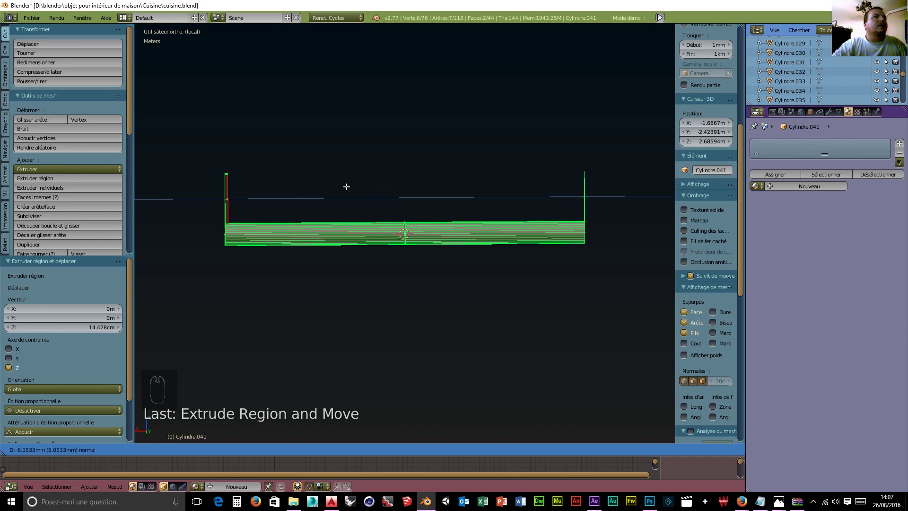
pyautogui.click(347, 187)
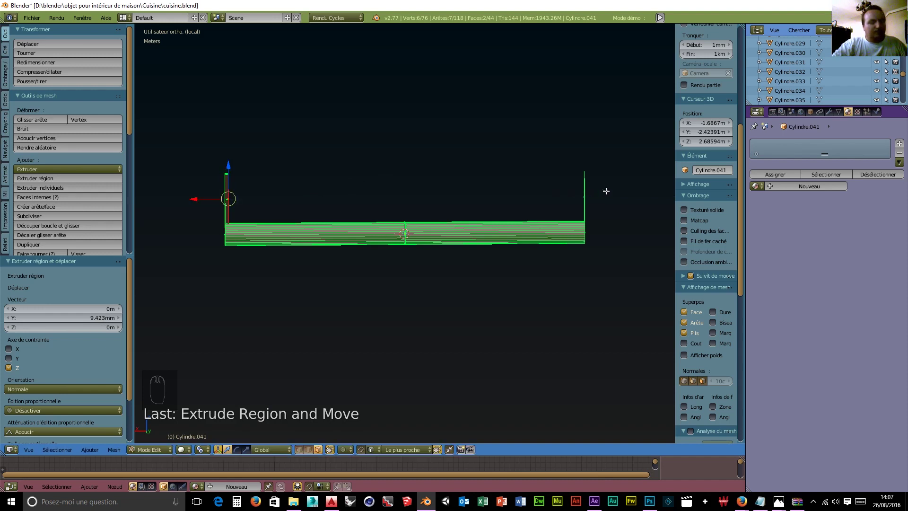
# Switch to wireframe display, select the other upright's faces, extrude them, and move the extruded faces 1.205 cm along X.
pyautogui.click(182, 449)
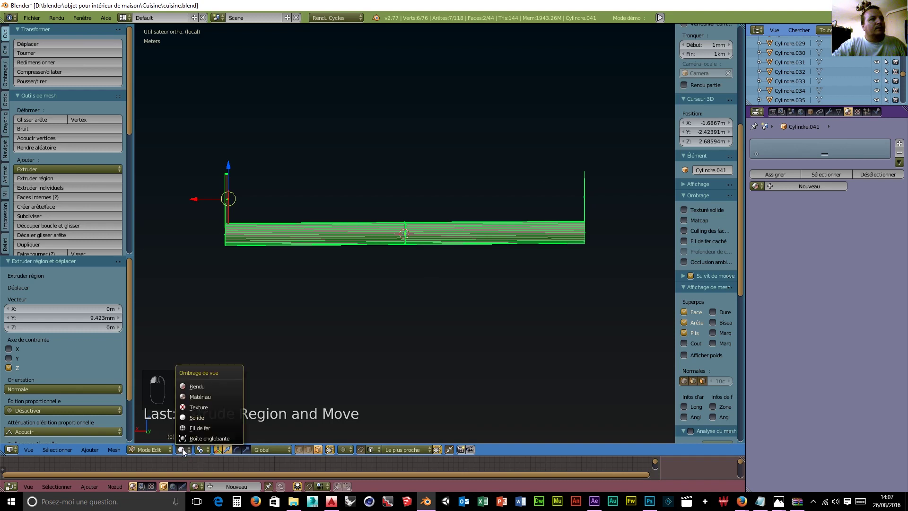
pyautogui.click(192, 427)
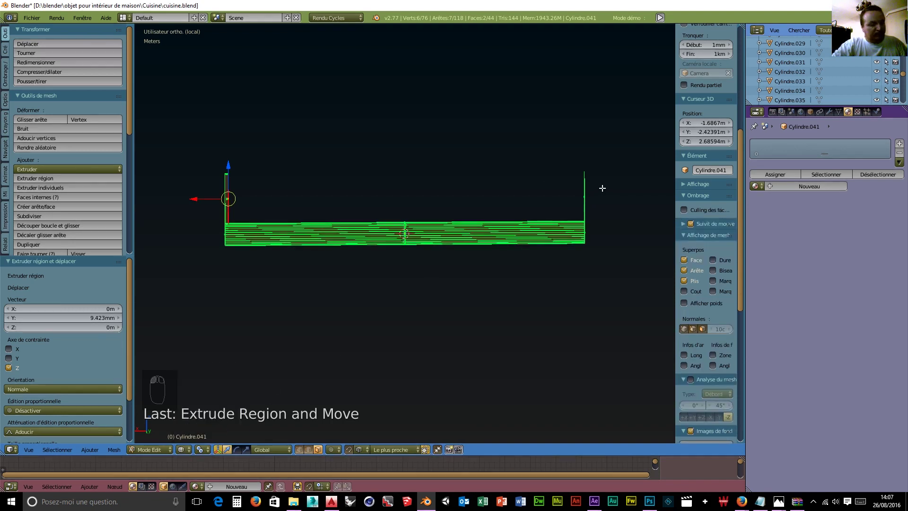
pyautogui.press('a')
pyautogui.press('b')
pyautogui.moveTo(601, 188); pyautogui.dragTo(570, 200)
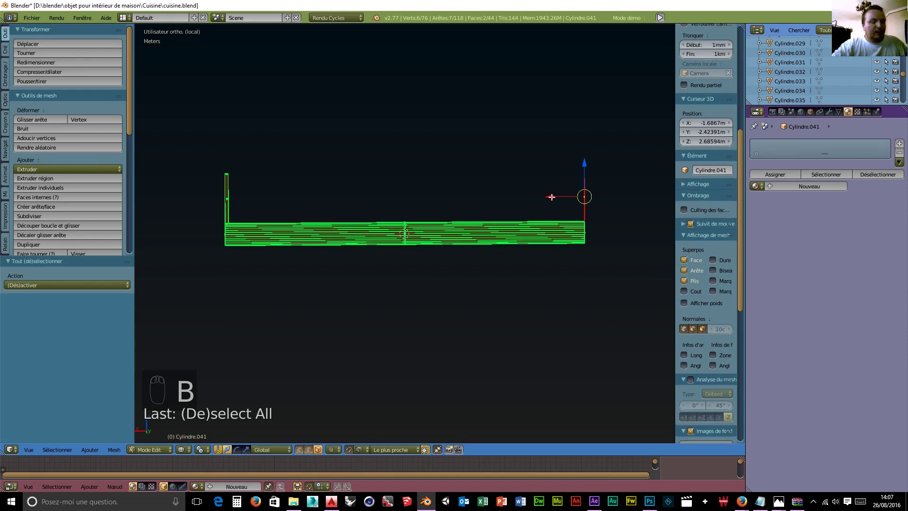
pyautogui.press('e')
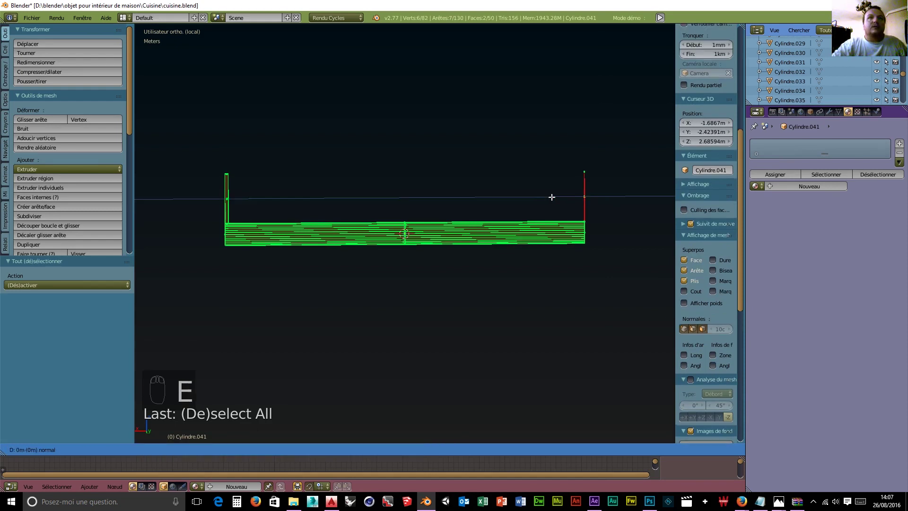
pyautogui.click(523, 196)
pyautogui.moveTo(551, 196); pyautogui.dragTo(549, 197)
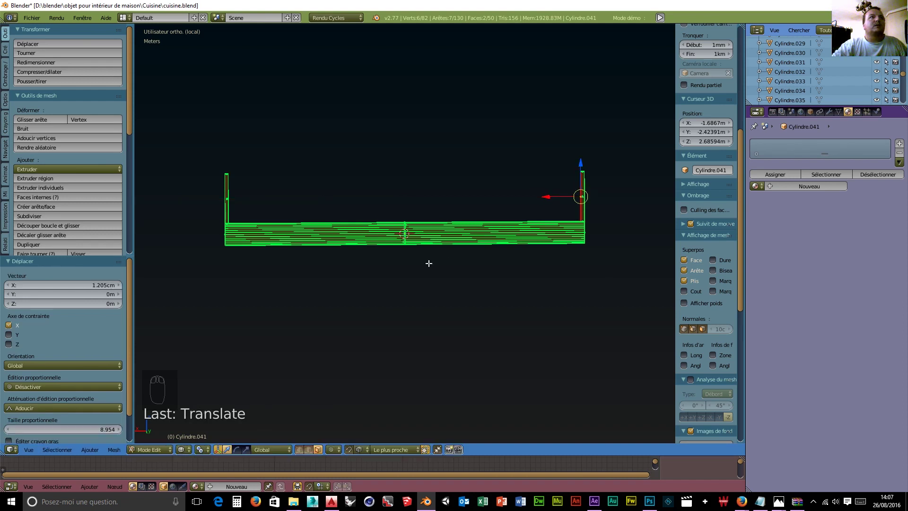
# In edge selection mode, select a lengthwise edge on the rod's underside and extrude it 61.541 cm downward along Z as a blind panel.
pyautogui.moveTo(393, 296); pyautogui.dragTo(333, 363, button='middle')
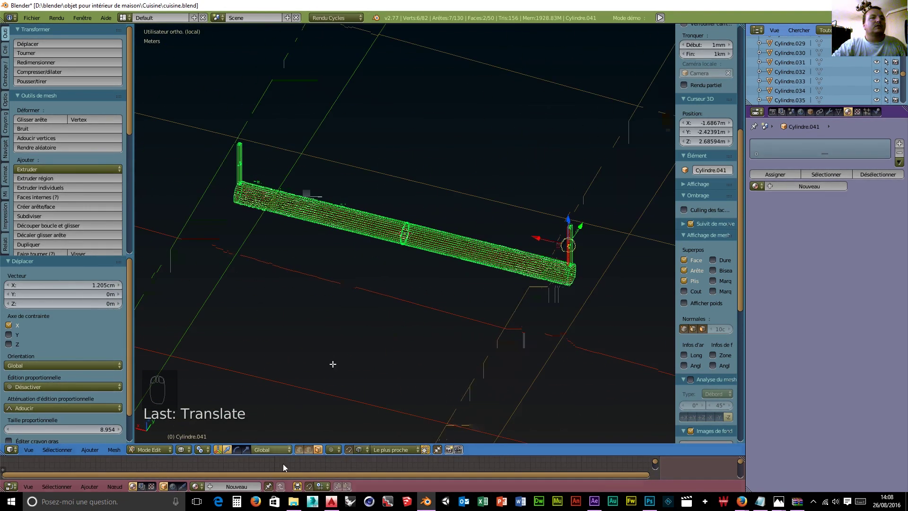
pyautogui.click(308, 448)
pyautogui.moveTo(430, 338); pyautogui.dragTo(382, 374, button='middle')
pyautogui.scroll(6, 382, 374)
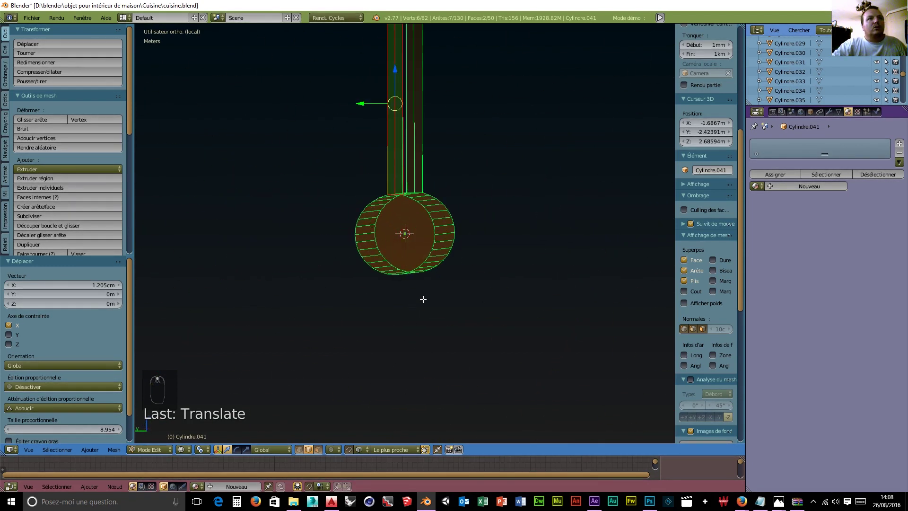
pyautogui.rightClick(427, 267)
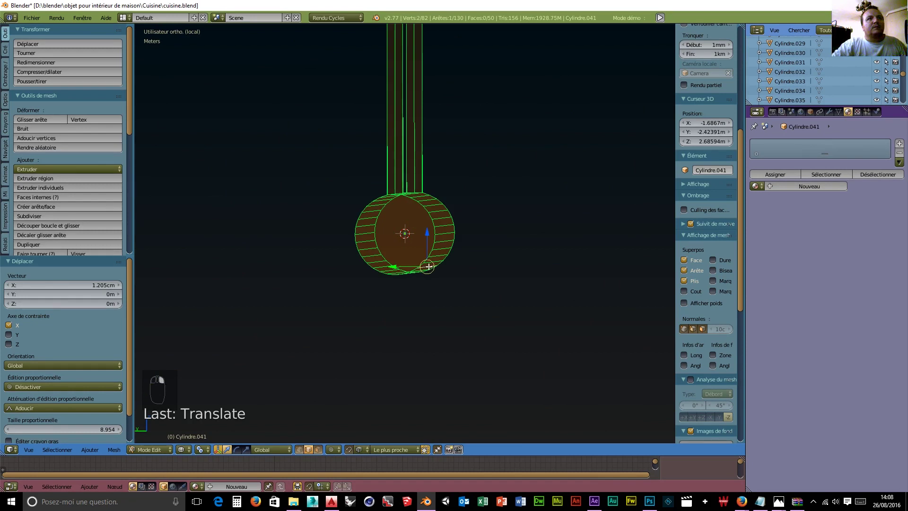
pyautogui.moveTo(445, 306); pyautogui.dragTo(474, 312, button='middle')
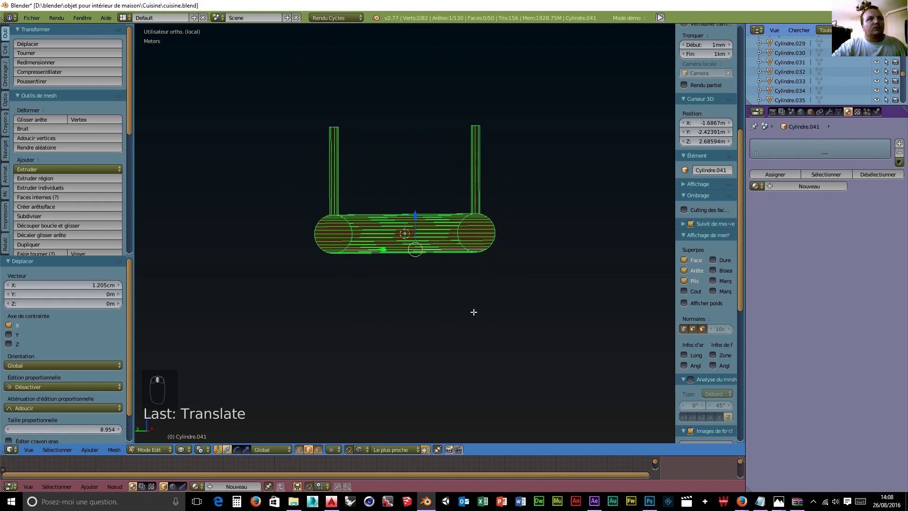
pyautogui.press('e')
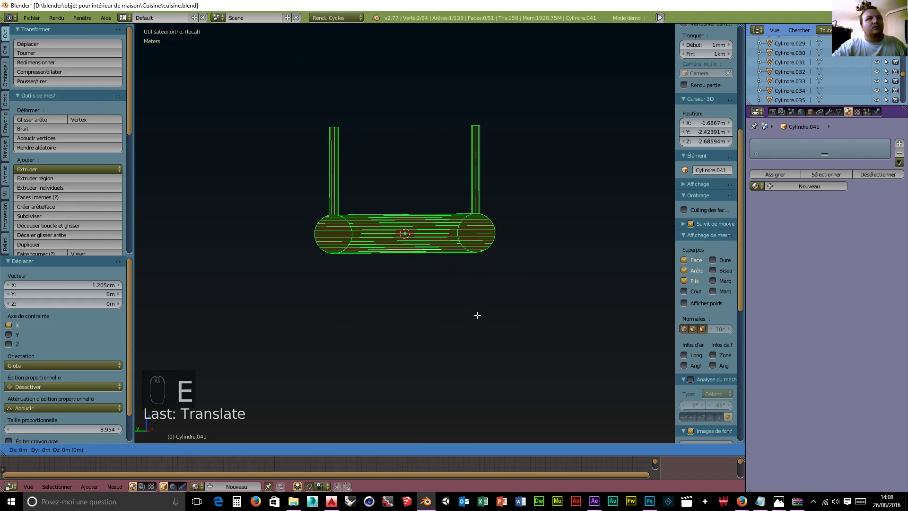
pyautogui.press('z')
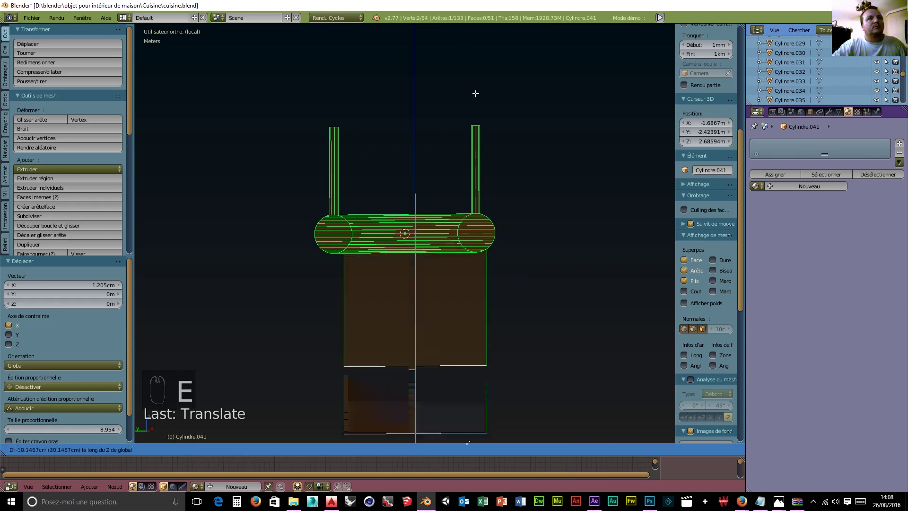
pyautogui.click(506, 267)
pyautogui.scroll(-5, 530, 243)
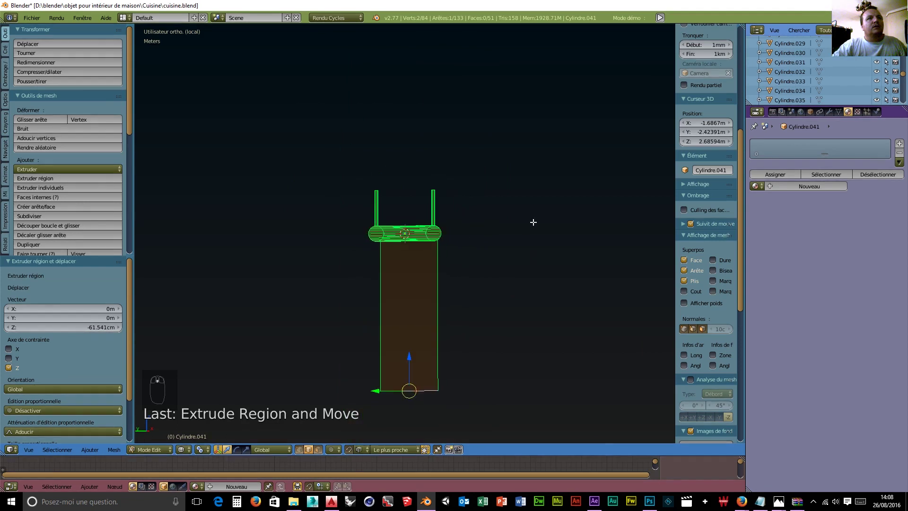
# In face selection mode, box-select all faces of both end uprights.
pyautogui.scroll(-4, 531, 223)
pyautogui.moveTo(525, 229); pyautogui.dragTo(568, 229, button='middle')
pyautogui.scroll(5, 466, 265)
pyautogui.scroll(-2, 319, 366)
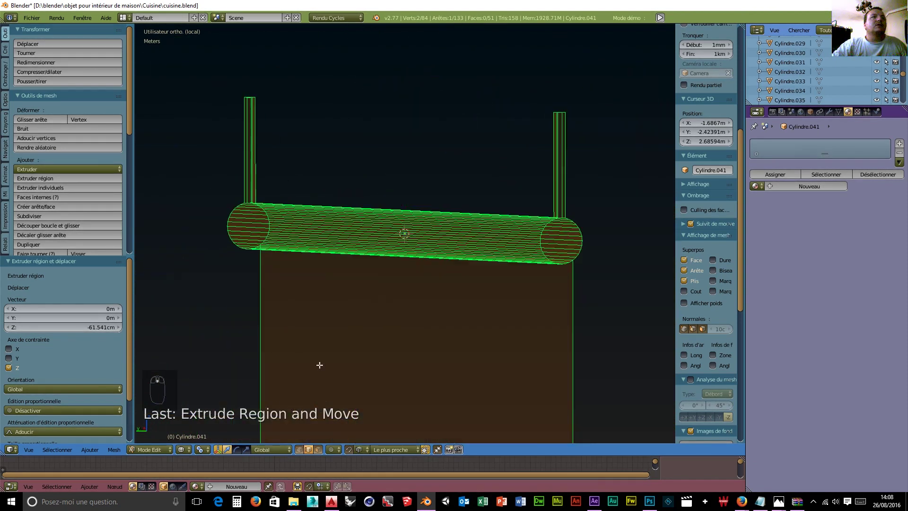
pyautogui.click(318, 449)
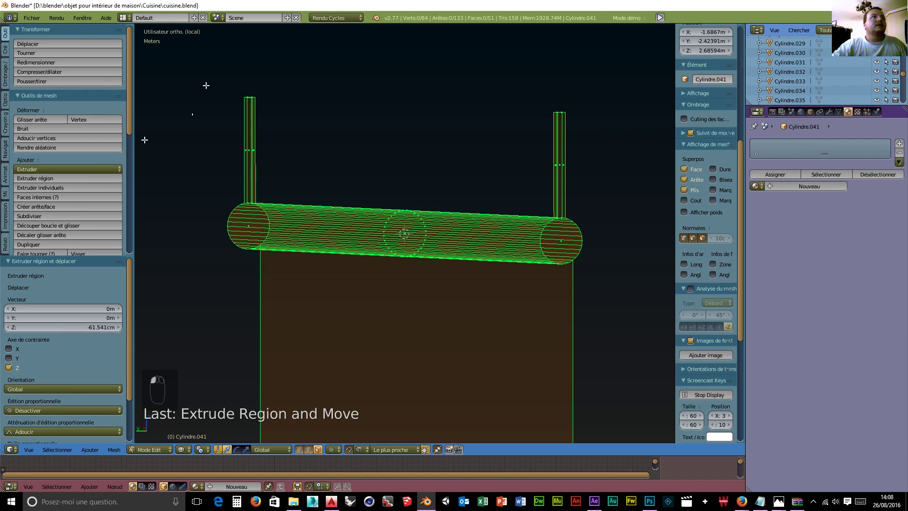
pyautogui.press('b')
pyautogui.moveTo(212, 67); pyautogui.dragTo(278, 159)
pyautogui.press('b')
pyautogui.moveTo(540, 85); pyautogui.dragTo(582, 188)
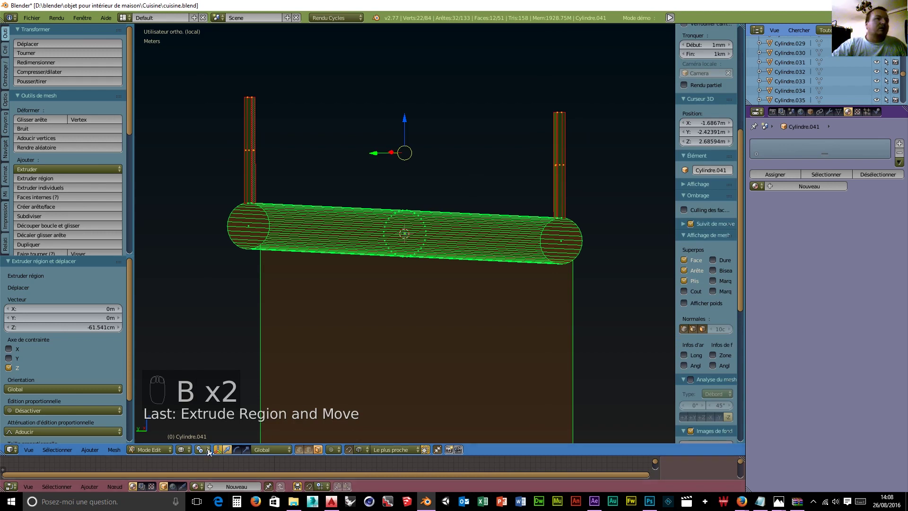
# Create a new material and replace its diffuse shader with a PBR Metal group linked to the material output's surface.
pyautogui.moveTo(356, 456); pyautogui.dragTo(358, 304)
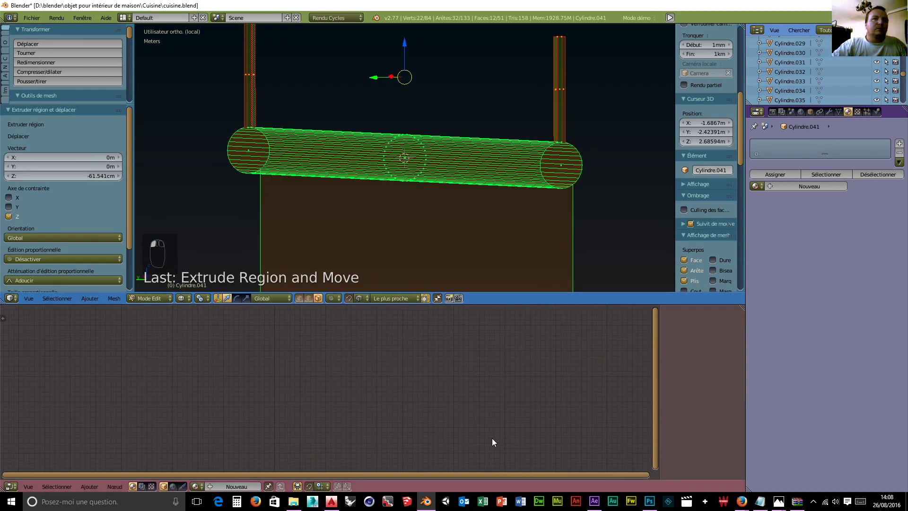
pyautogui.click(237, 487)
pyautogui.click(290, 406)
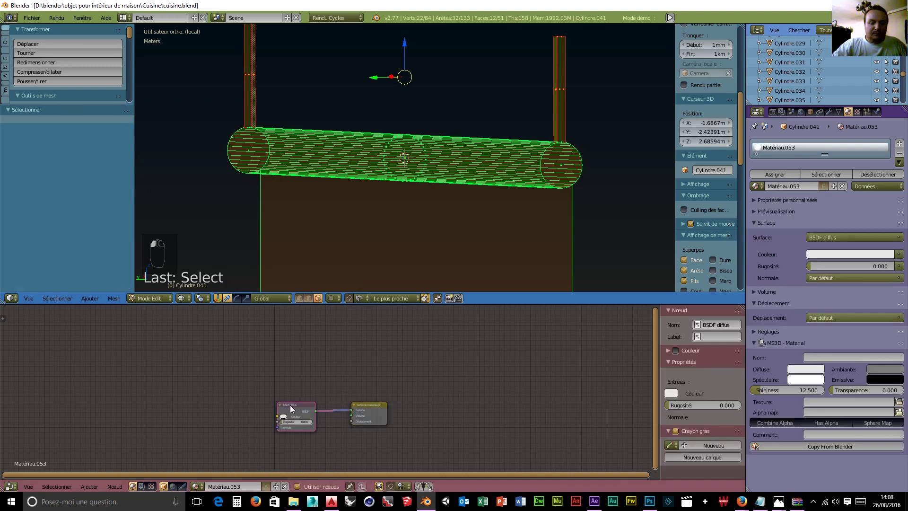
pyautogui.press('Delete')
pyautogui.hotkey('shift', 'a')
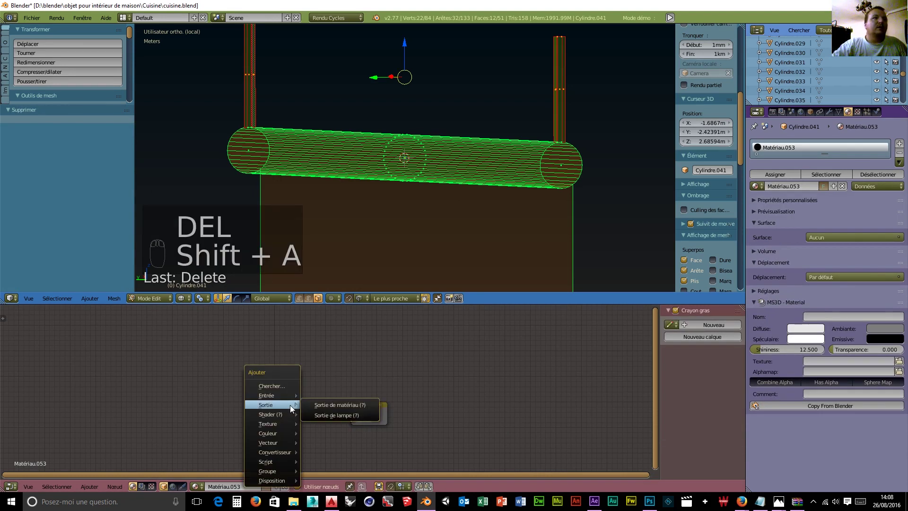
pyautogui.moveTo(281, 472)
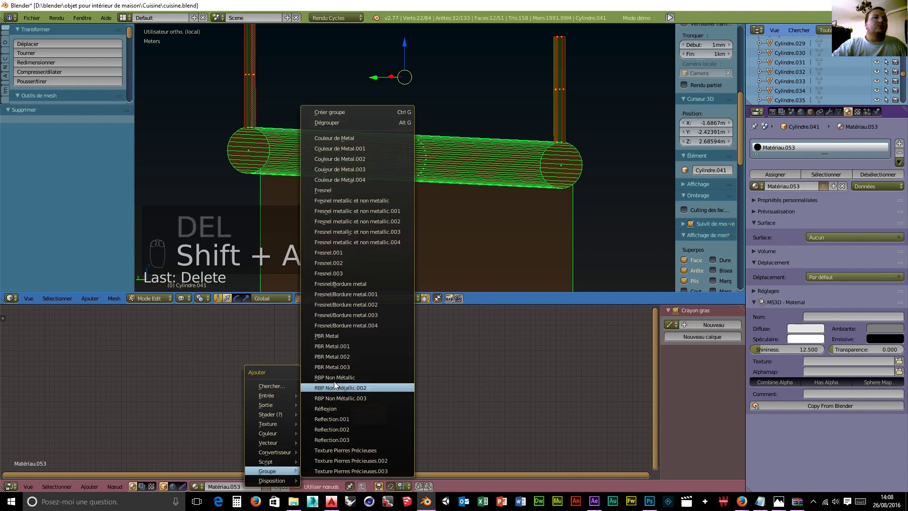
pyautogui.click(332, 336)
pyautogui.click(290, 375)
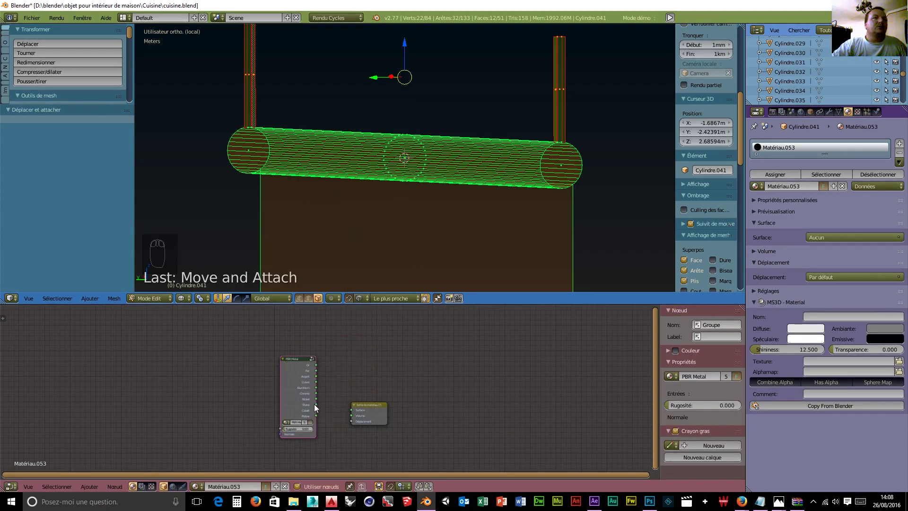
pyautogui.moveTo(316, 393); pyautogui.dragTo(351, 410)
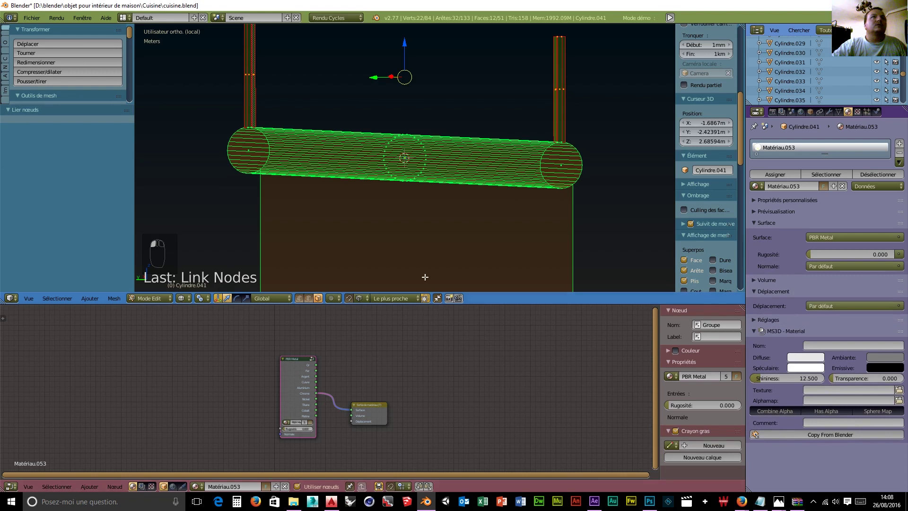
# Select the circular cap faces at both ends of the rod and assign the PBR Metal material to them.
pyautogui.moveTo(626, 213); pyautogui.dragTo(449, 194, button='middle')
pyautogui.rightClick(449, 195)
pyautogui.moveTo(359, 185); pyautogui.dragTo(469, 183, button='middle')
pyautogui.scroll(-2, 440, 182)
pyautogui.scroll(-3, 440, 182)
pyautogui.moveTo(312, 185); pyautogui.dragTo(370, 192, button='middle')
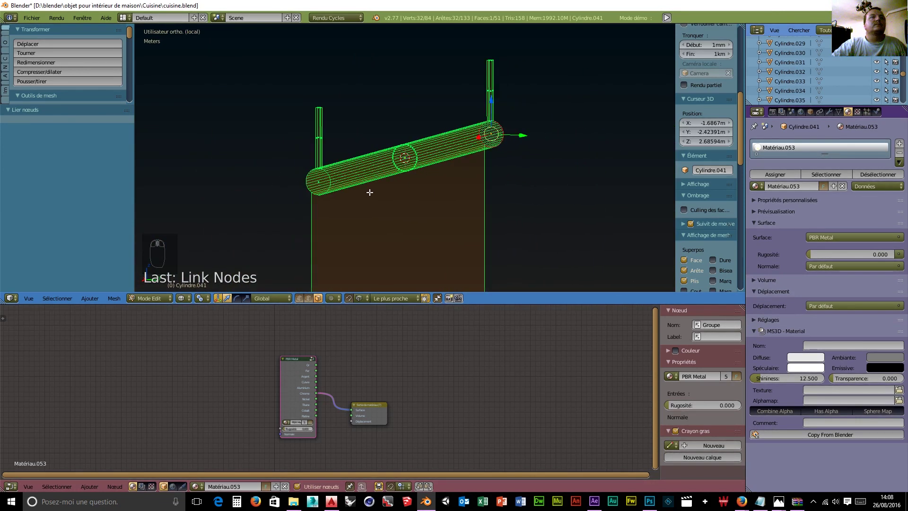
pyautogui.keyDown('shift'); pyautogui.rightClick(318, 181); pyautogui.keyUp('shift')
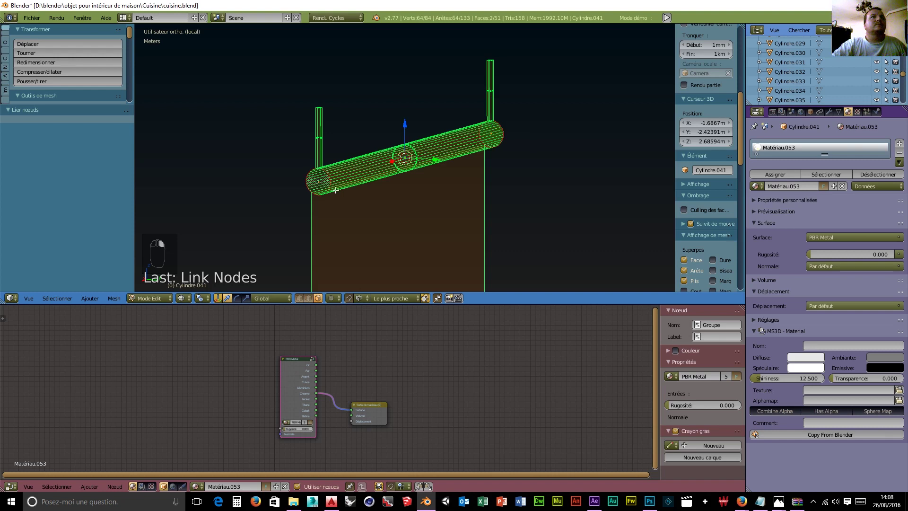
pyautogui.click(779, 175)
# Add the faces of both uprights to the selection and assign the PBR Metal material to them.
pyautogui.moveTo(577, 192); pyautogui.dragTo(481, 211, button='middle')
pyautogui.press('b')
pyautogui.moveTo(568, 86); pyautogui.dragTo(621, 156)
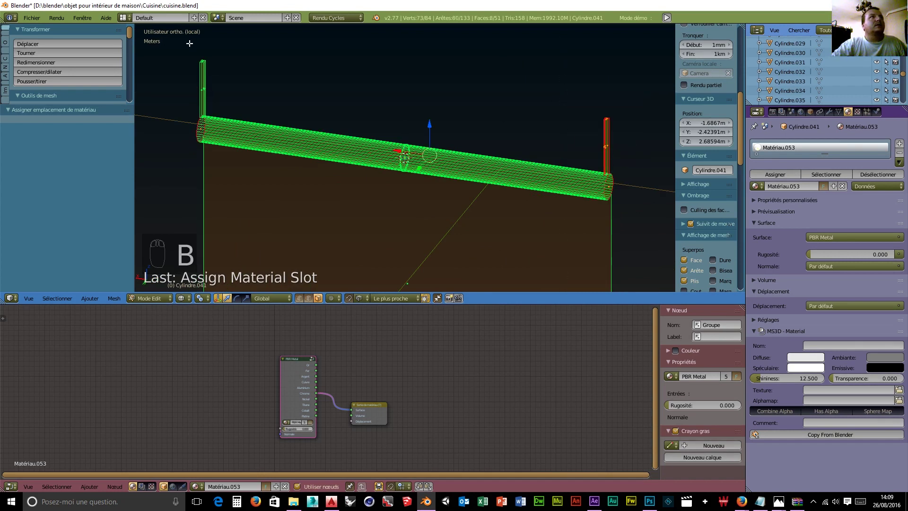
pyautogui.press('b')
pyautogui.moveTo(185, 42); pyautogui.dragTo(230, 119)
pyautogui.click(771, 175)
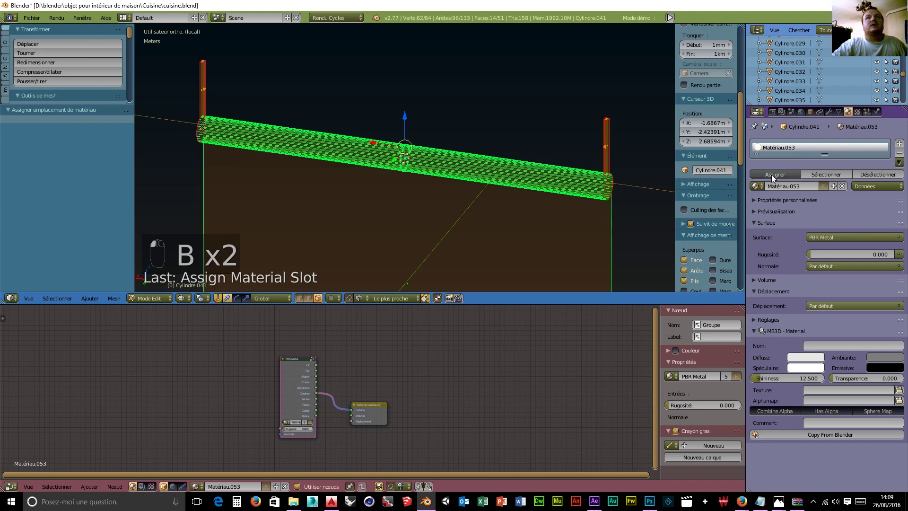
# Add a second material slot and invert the face selection to pick the rod's body and the hanging panel.
pyautogui.click(899, 145)
pyautogui.moveTo(411, 229); pyautogui.dragTo(292, 207, button='middle')
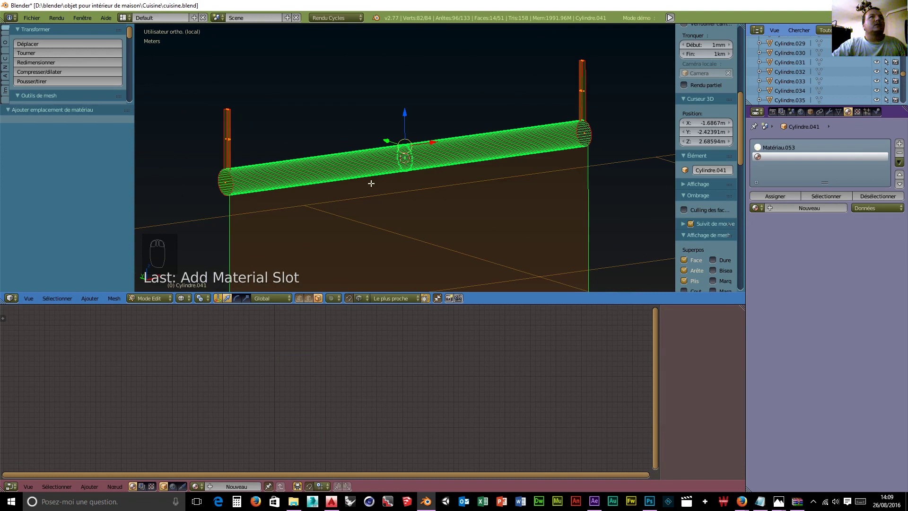
pyautogui.scroll(-2, 372, 183)
pyautogui.moveTo(369, 182); pyautogui.dragTo(363, 165, button='middle')
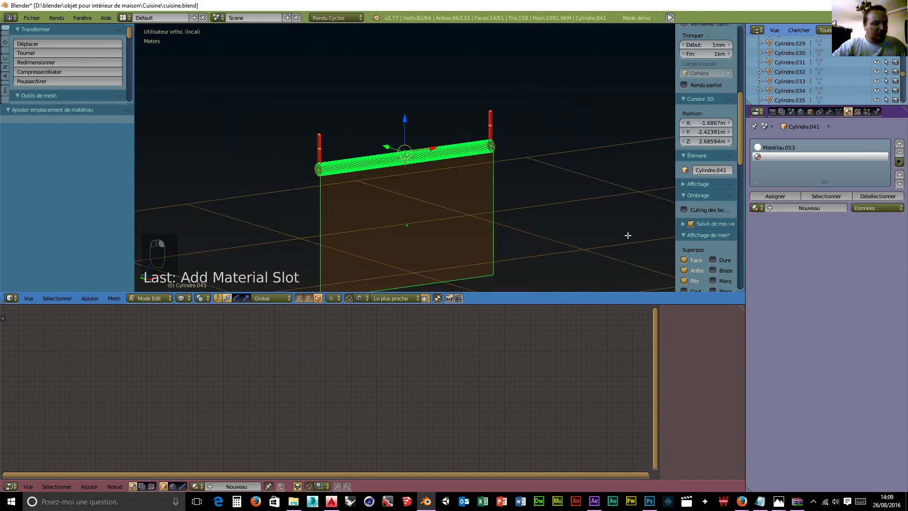
pyautogui.hotkey('ctrl', 'i')
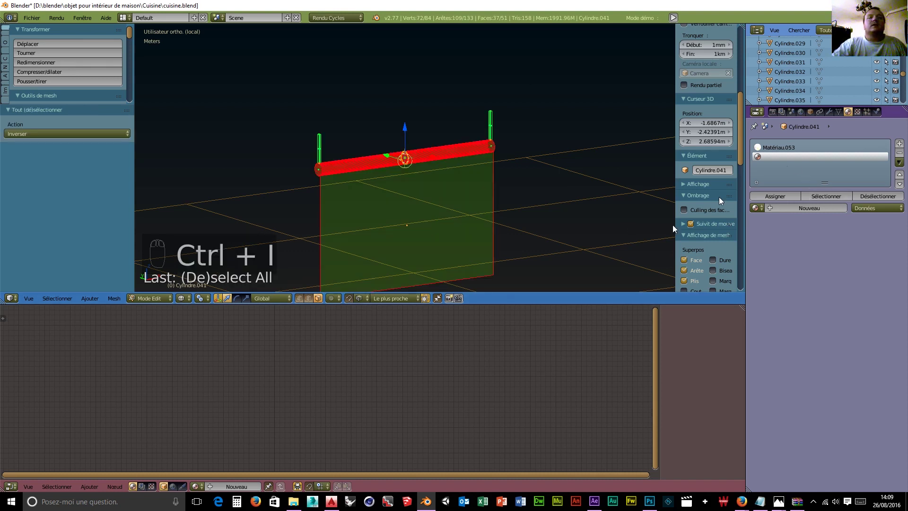
# Create a new material in the second slot and replace its diffuse shader with a translucent BSDF linked to the material output's surface.
pyautogui.click(237, 485)
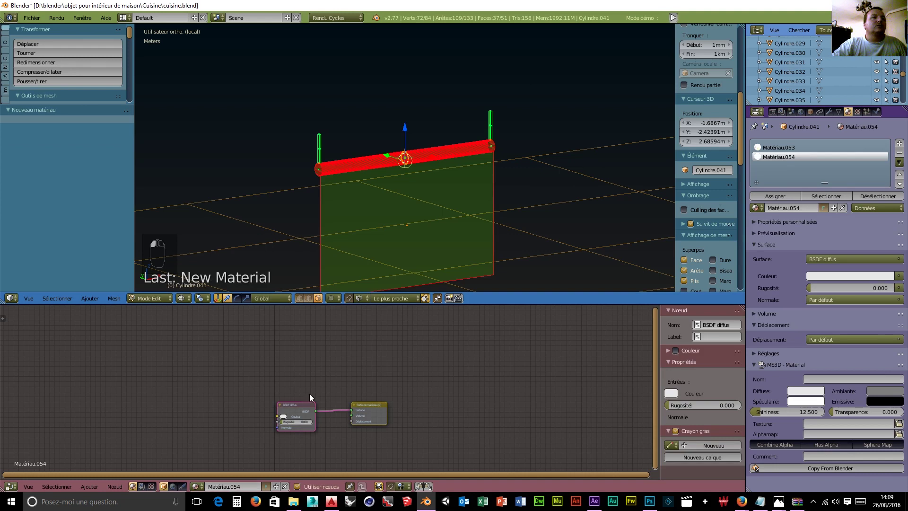
pyautogui.click(298, 404)
pyautogui.press('Delete')
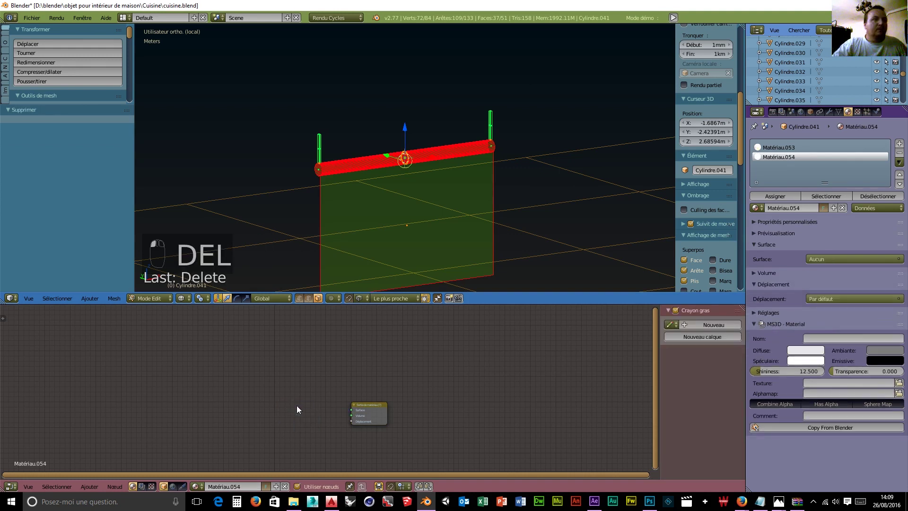
pyautogui.hotkey('shift', 'a')
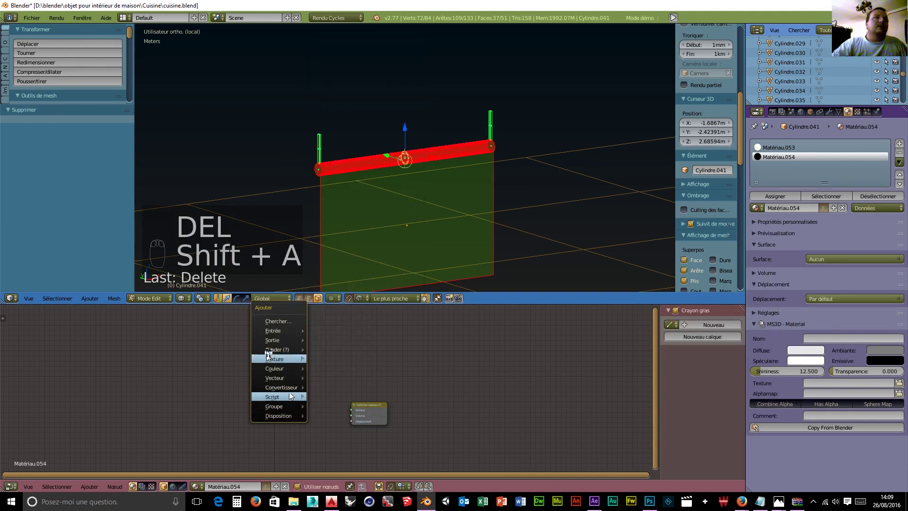
pyautogui.moveTo(278, 350)
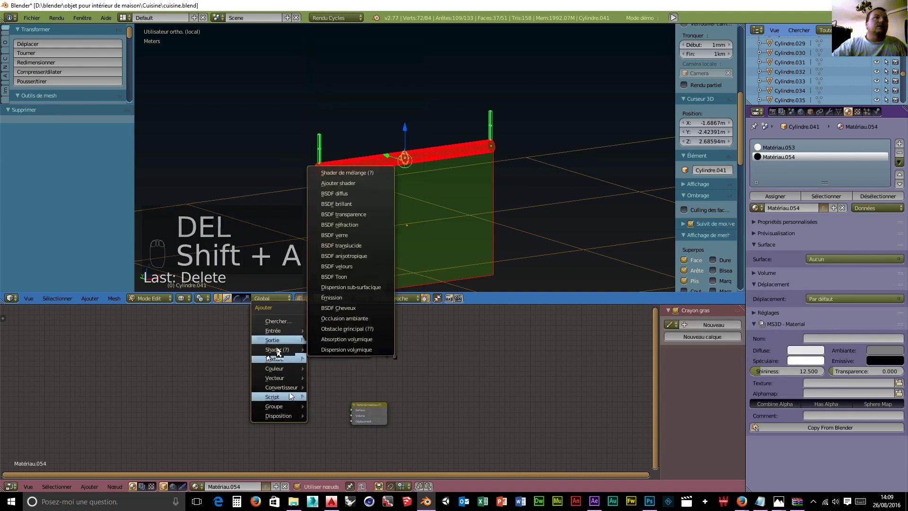
pyautogui.click(347, 245)
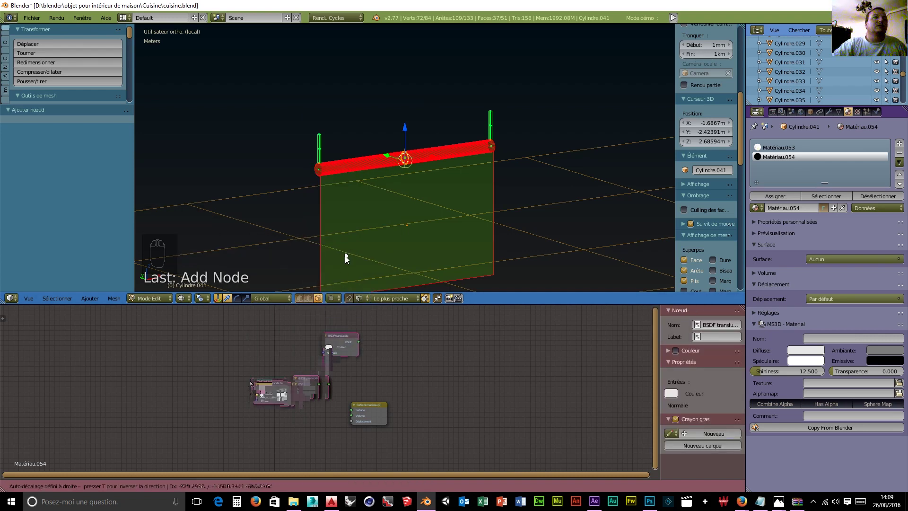
pyautogui.click(297, 398)
pyautogui.moveTo(291, 392); pyautogui.dragTo(351, 411)
# Set the translucent shader's colour to light orange and assign the material to the selected rod body and panel faces.
pyautogui.click(261, 397)
pyautogui.click(274, 346)
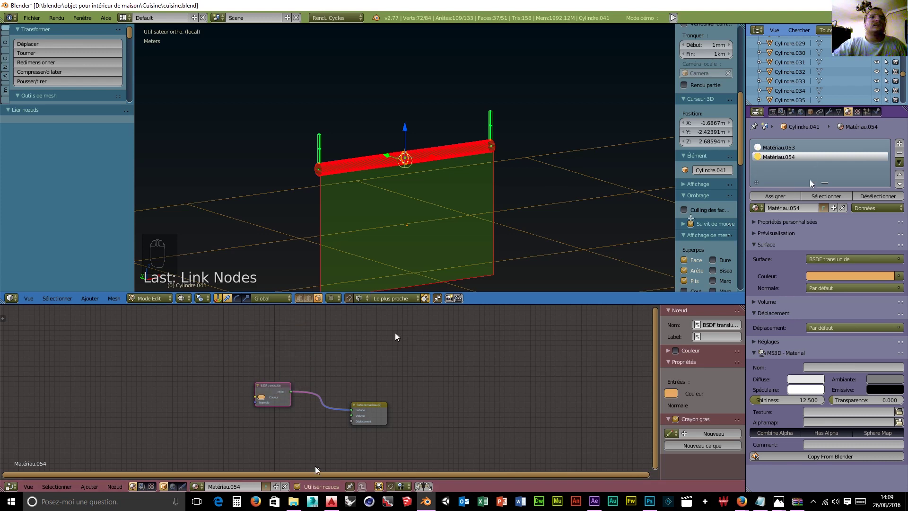
pyautogui.click(775, 196)
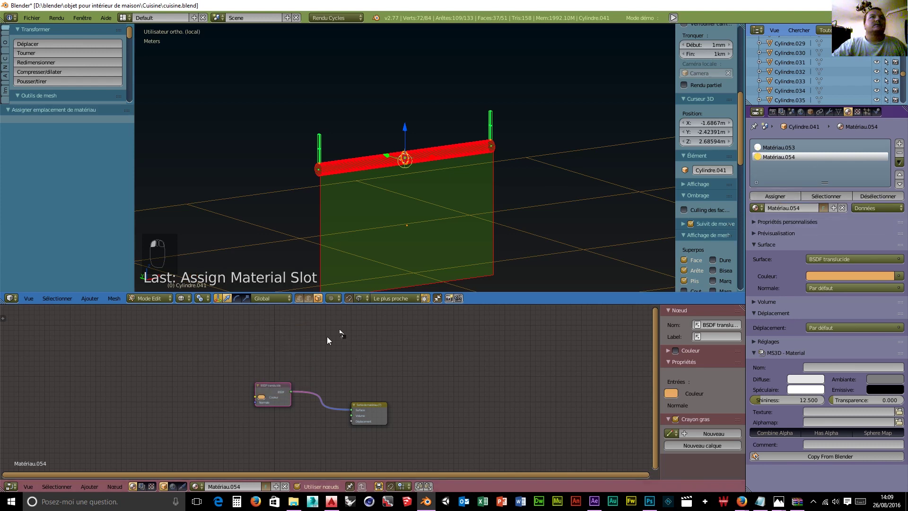
# Leave local view and lower the bottom edge of the blind's hanging panel by 38.6 cm along the Z axis.
pyautogui.scroll(-1, 327, 336)
pyautogui.scroll(-3, 478, 211)
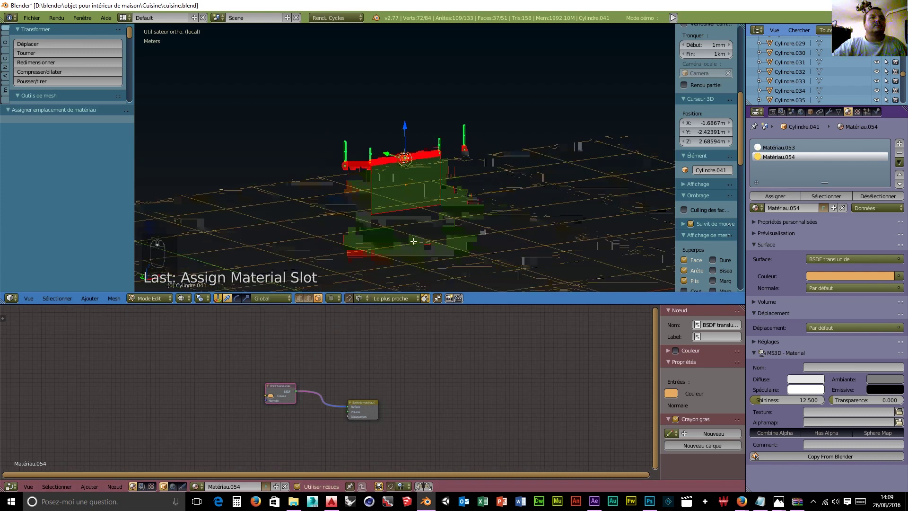
pyautogui.scroll(-2, 459, 239)
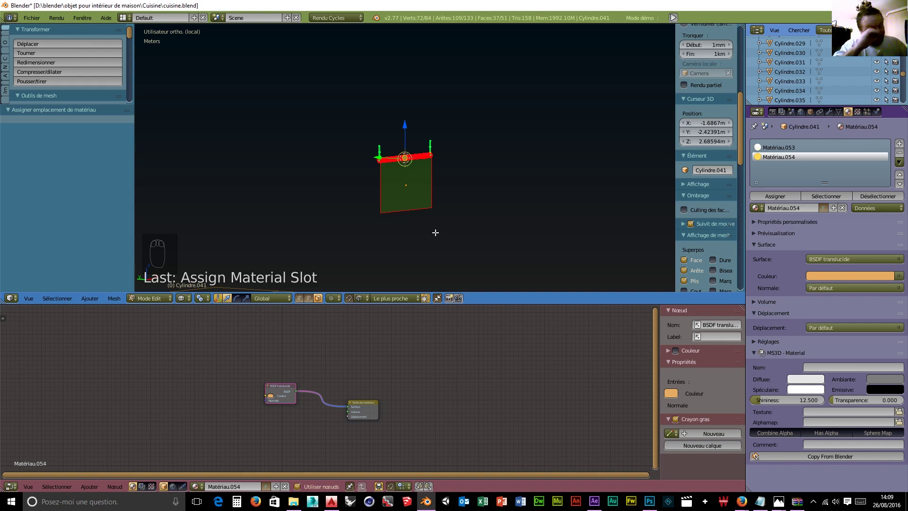
pyautogui.press('KP_Divide')
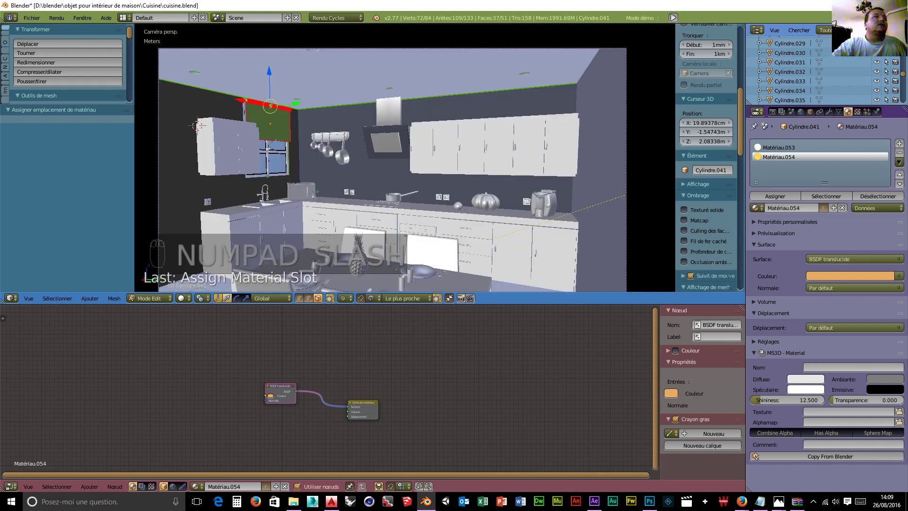
pyautogui.click(308, 298)
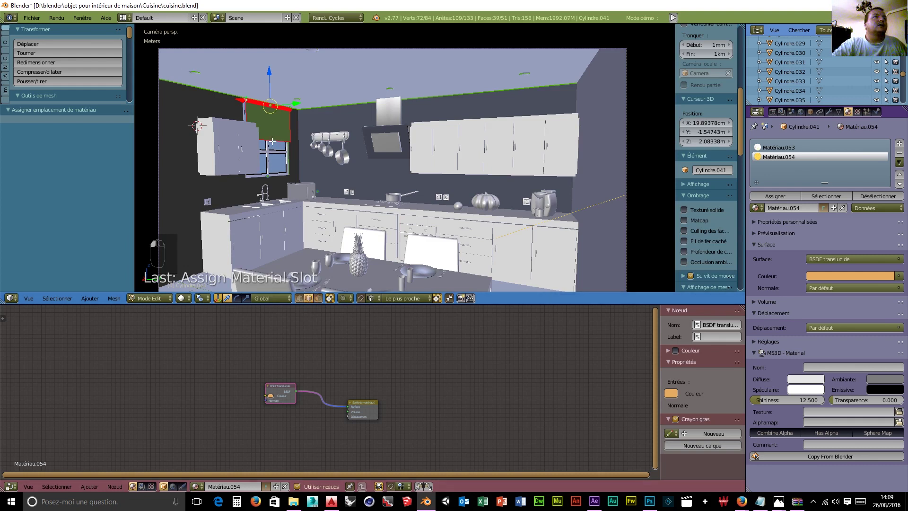
pyautogui.rightClick(273, 141)
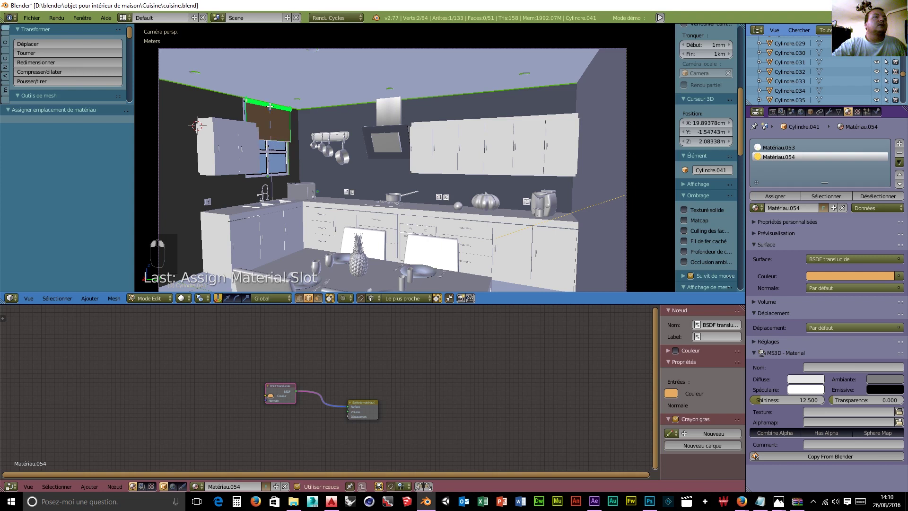
pyautogui.press('g')
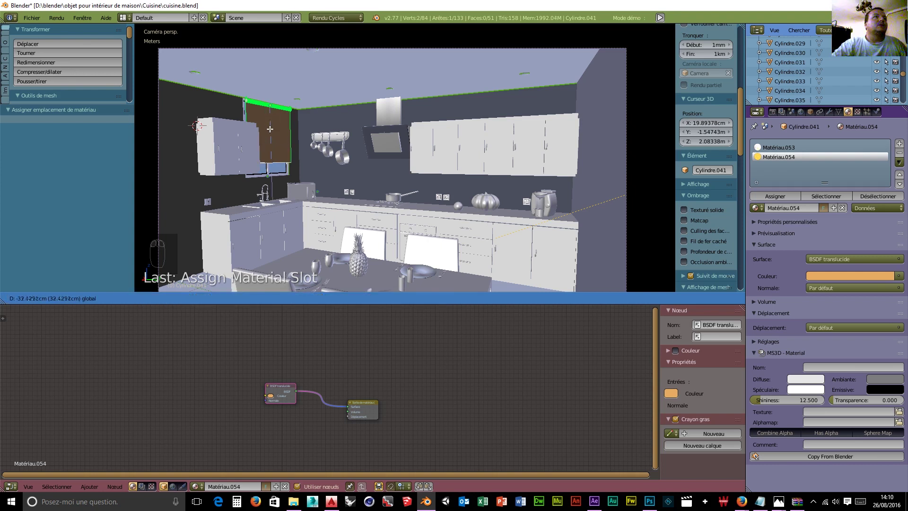
pyautogui.click(269, 131)
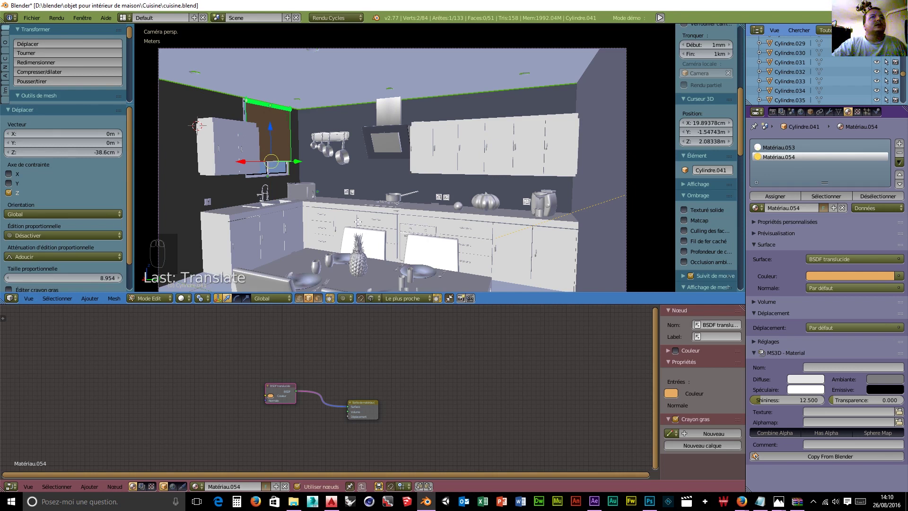
# Save the kitchen file and enlarge the 3D view by shrinking the node editor.
pyautogui.scroll(-2, 358, 222)
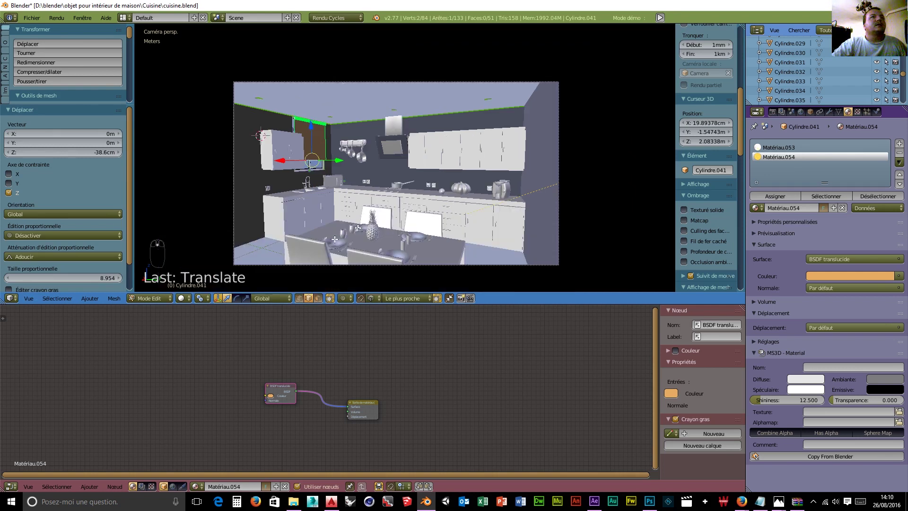
pyautogui.click(31, 17)
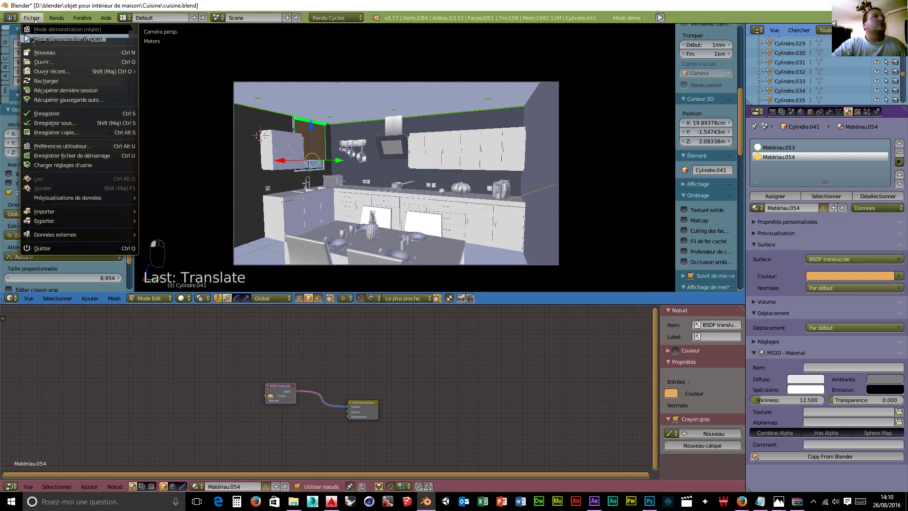
pyautogui.click(45, 112)
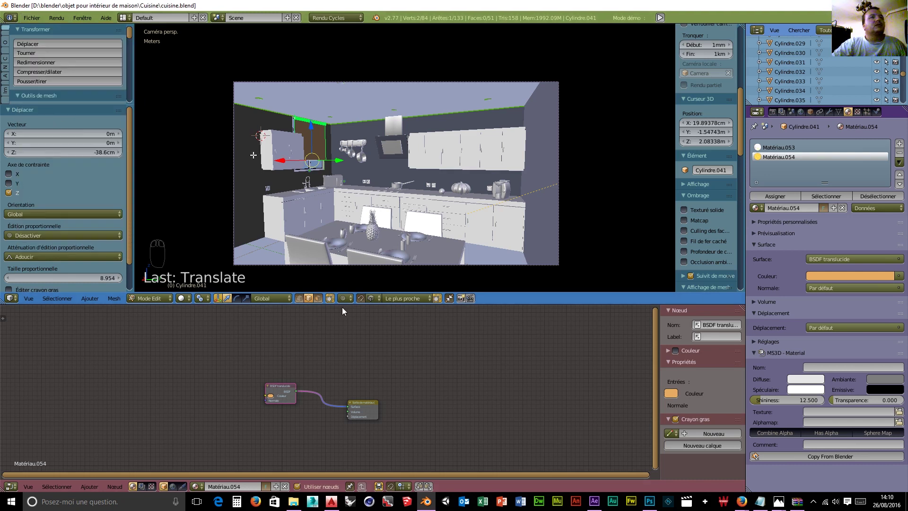
pyautogui.moveTo(336, 305); pyautogui.dragTo(342, 428)
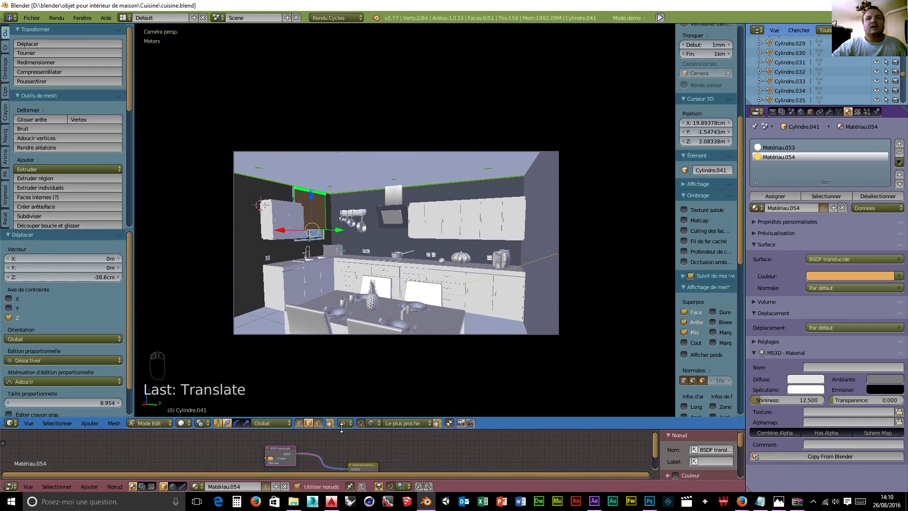
pyautogui.scroll(-1, 348, 374)
pyautogui.scroll(1, 348, 374)
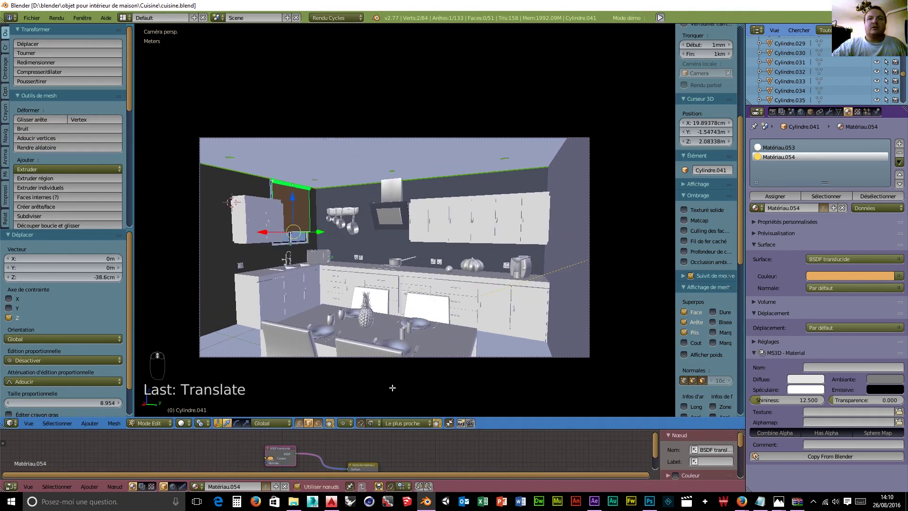
# Open the bedroom render with the window blind in Photos, examine it and switch back to Blender.
pyautogui.moveTo(772, 493)
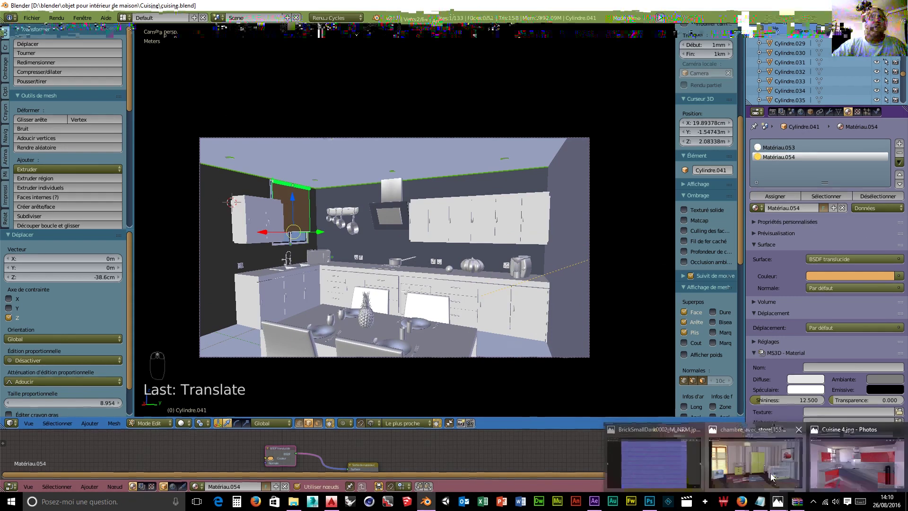
pyautogui.click(772, 474)
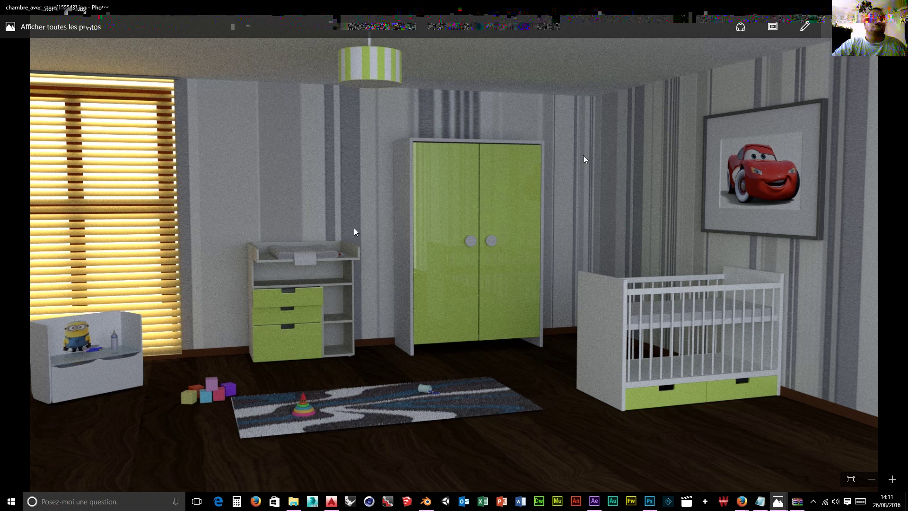
pyautogui.hotkey('alt', 'Tab')
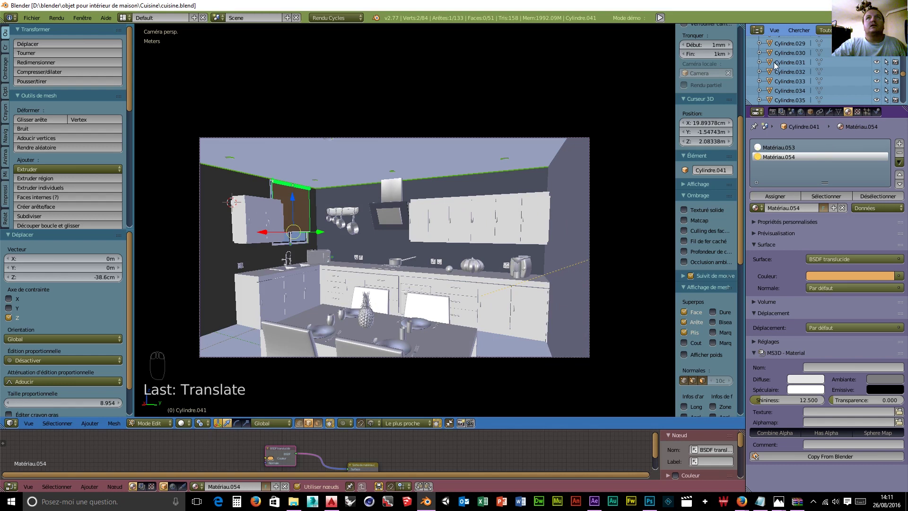
# Return to object mode, select the camera and turn on the display of its limits.
pyautogui.scroll(5, 813, 84)
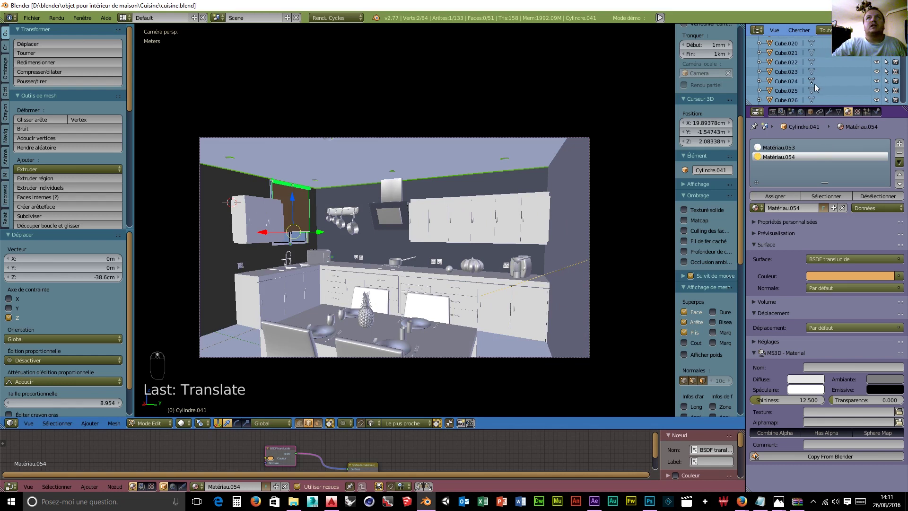
pyautogui.scroll(10, 815, 87)
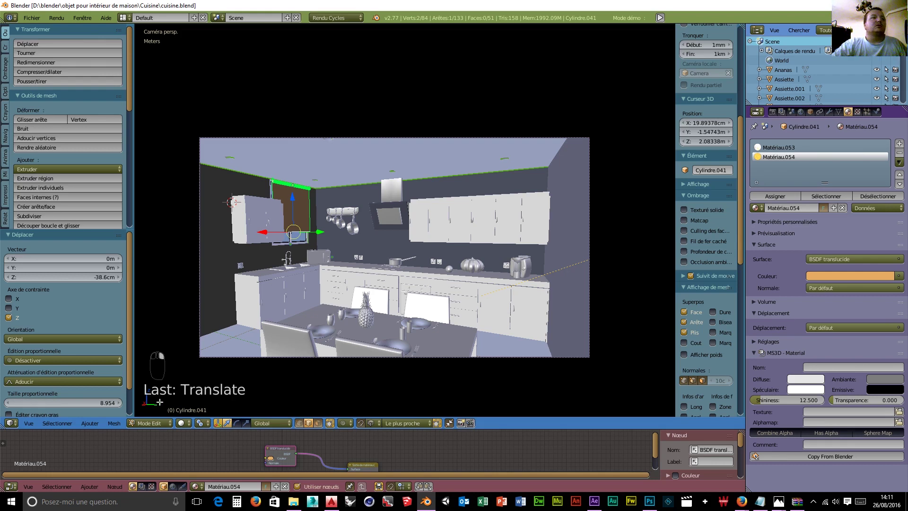
pyautogui.click(149, 423)
pyautogui.click(151, 412)
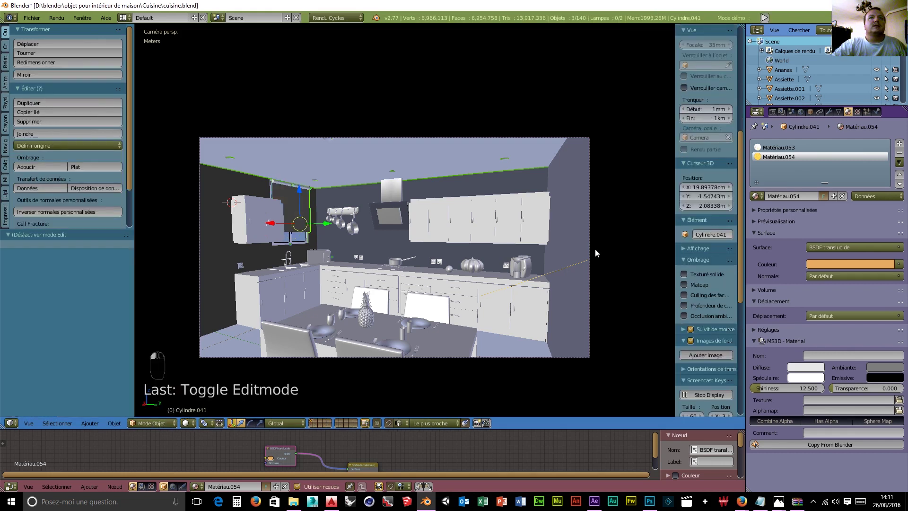
pyautogui.rightClick(590, 254)
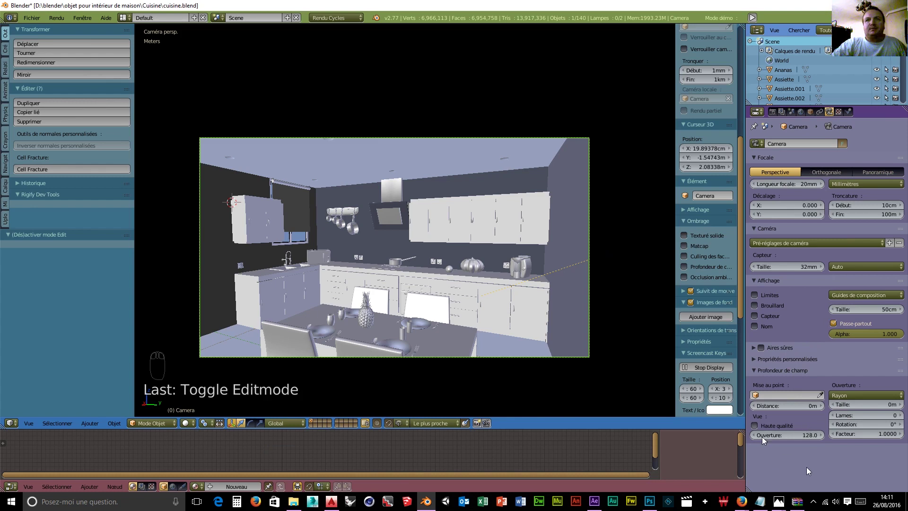
pyautogui.click(755, 297)
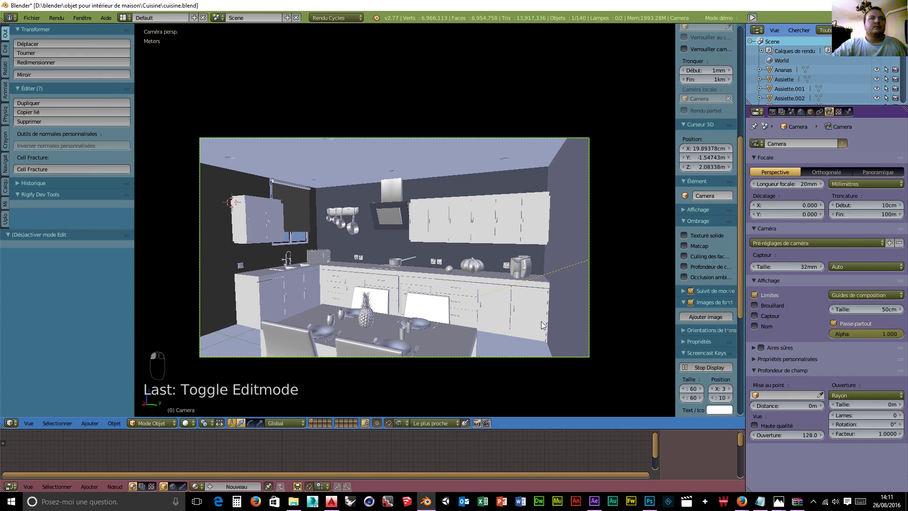
# Switch the viewport to wireframe and toggle the camera's limits display while viewing the kitchen from outside the camera.
pyautogui.click(189, 423)
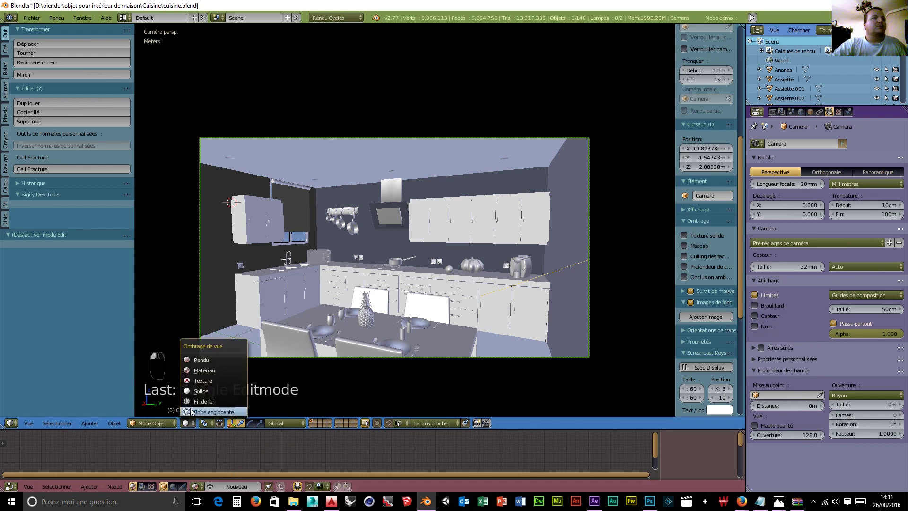
pyautogui.click(196, 407)
pyautogui.moveTo(643, 285); pyautogui.dragTo(538, 332, button='middle')
pyautogui.scroll(3, 538, 332)
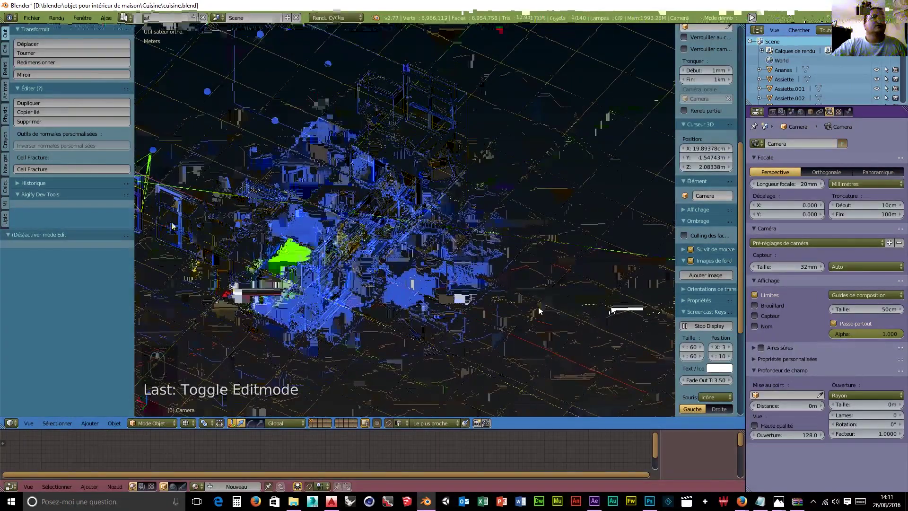
pyautogui.click(756, 295)
pyautogui.click(756, 295)
pyautogui.click(756, 295)
pyautogui.click(755, 295)
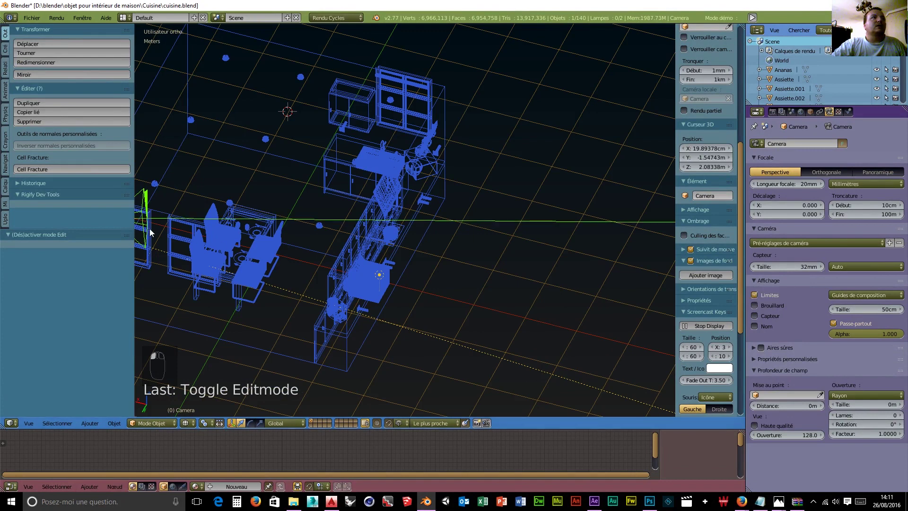
# Set the camera's depth of field focus distance to 4.34 m, so that the focus marker reaches into the kitchen.
pyautogui.moveTo(501, 234); pyautogui.dragTo(544, 246, button='middle')
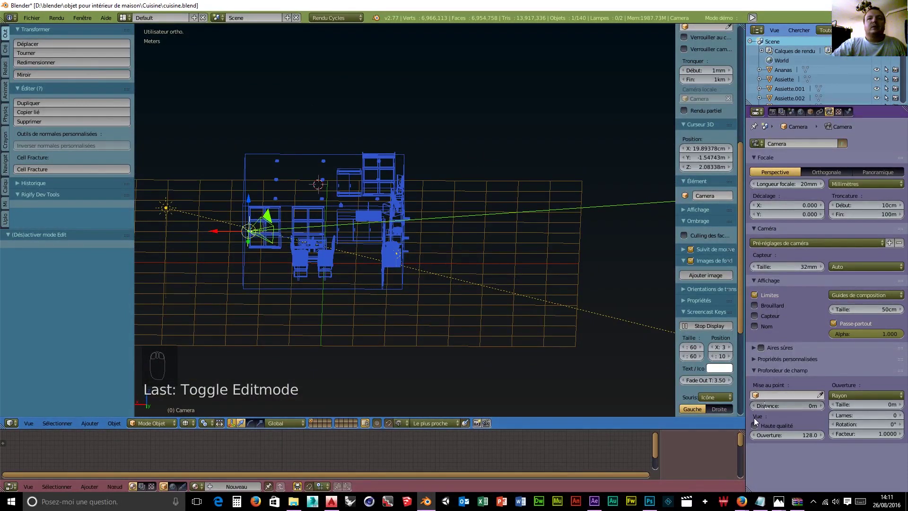
pyautogui.click(813, 405)
pyautogui.moveTo(813, 405)
pyautogui.mouseDown()
pyautogui.moveTo(903, 405)
pyautogui.moveTo(822, 406)
pyautogui.mouseUp()
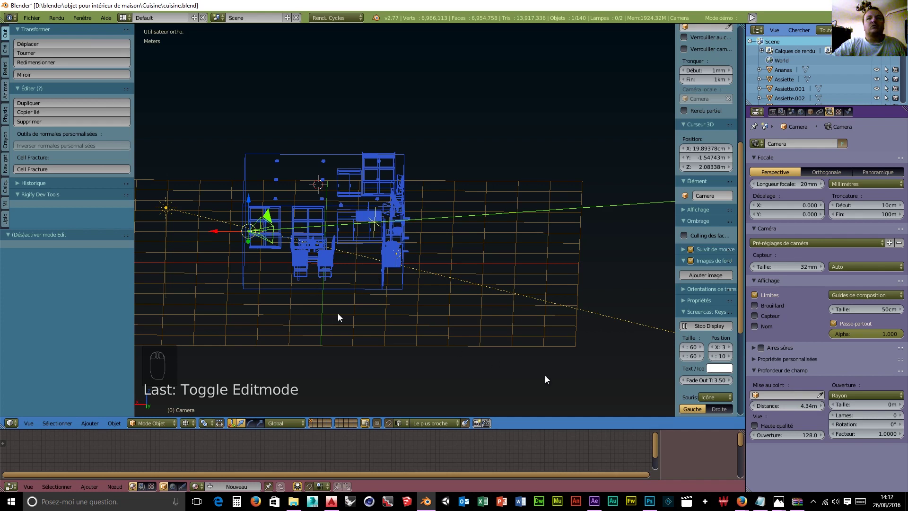
# Change the camera's aperture type to Ouverture (F-stop) with a number of 2.5 and return to the camera view.
pyautogui.click(848, 396)
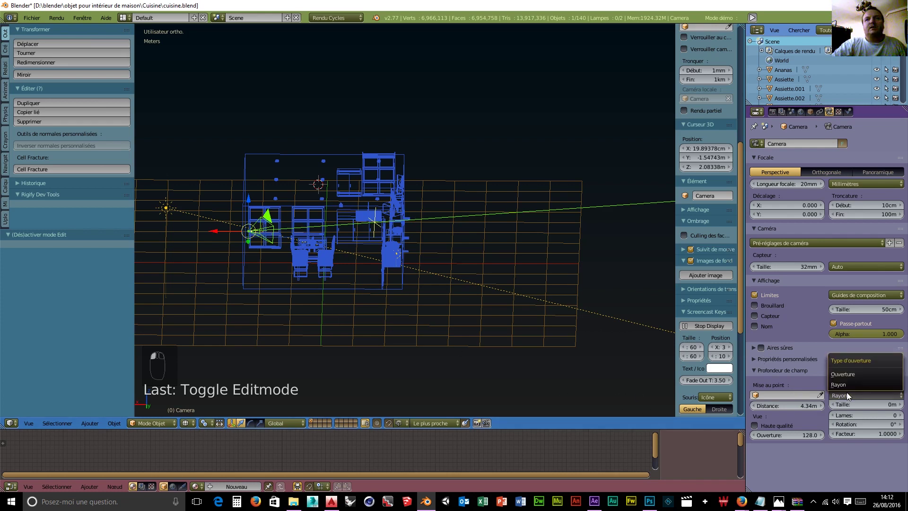
pyautogui.click(851, 377)
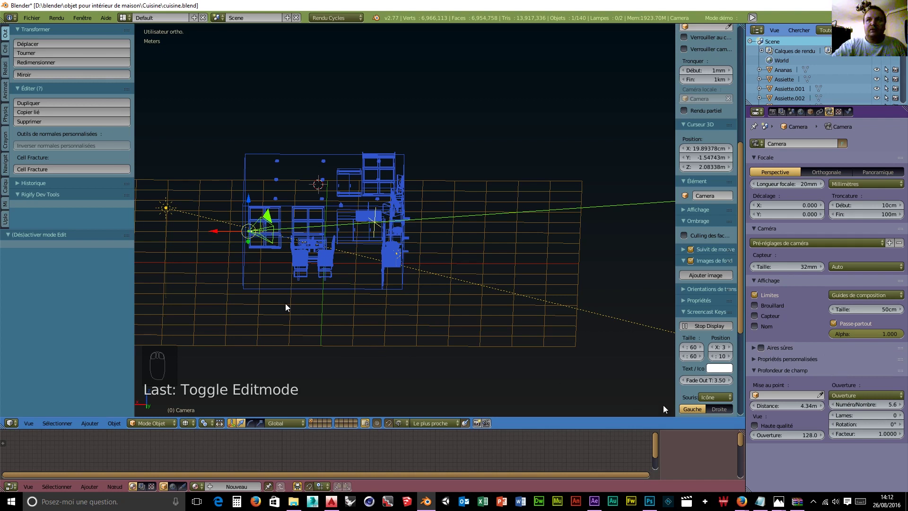
pyautogui.click(836, 405)
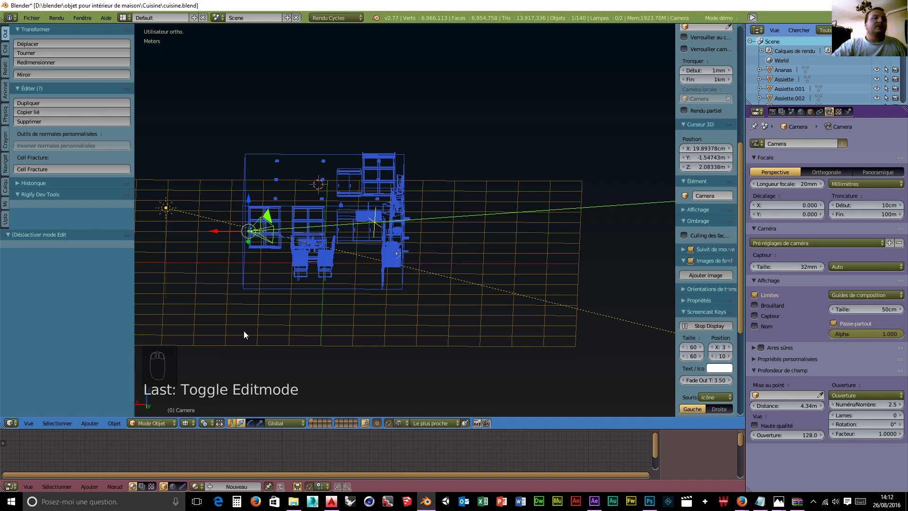
pyautogui.press('KP_0')
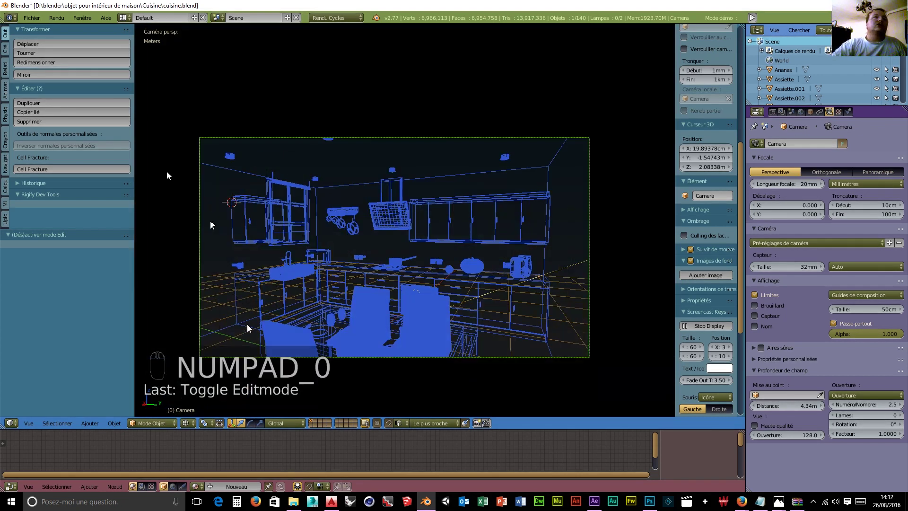